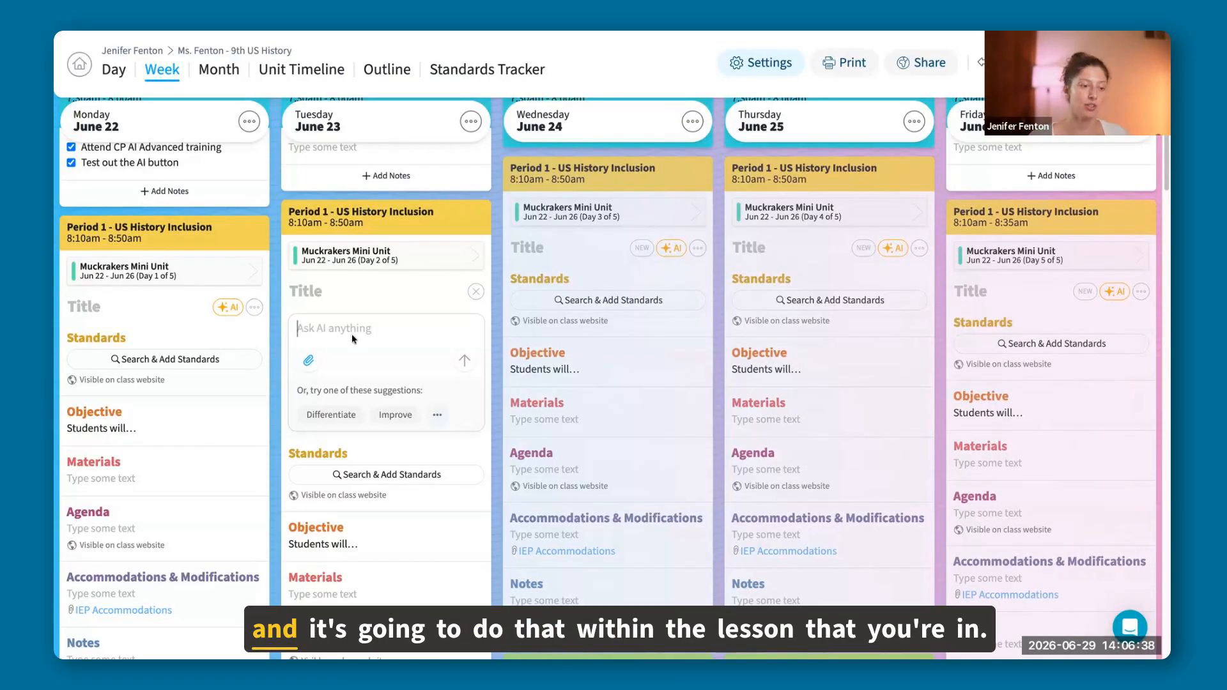
Review the AI assistant's attachment options and prebuilt suggestions in Tuesday's Period 1 lesson, and close the assistant.
{"action": "scroll", "coordinate": [387, 437], "scroll_direction": "down", "scroll_amount": 1}
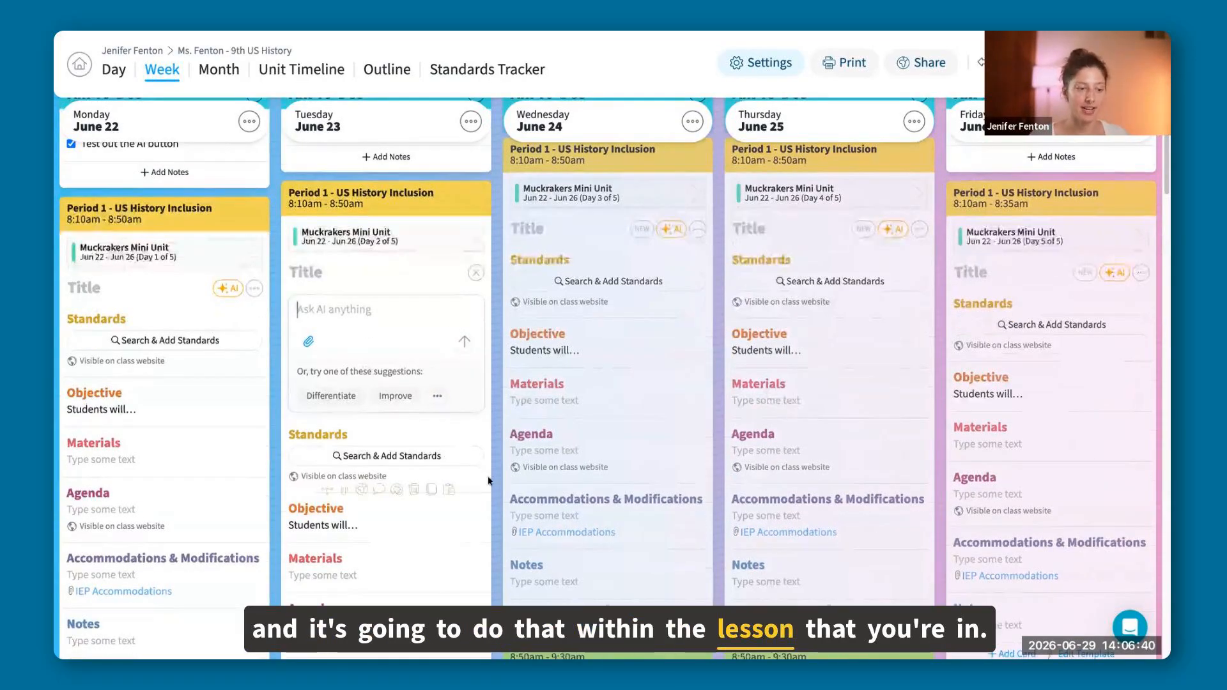
{"action": "left_click", "coordinate": [308, 341]}
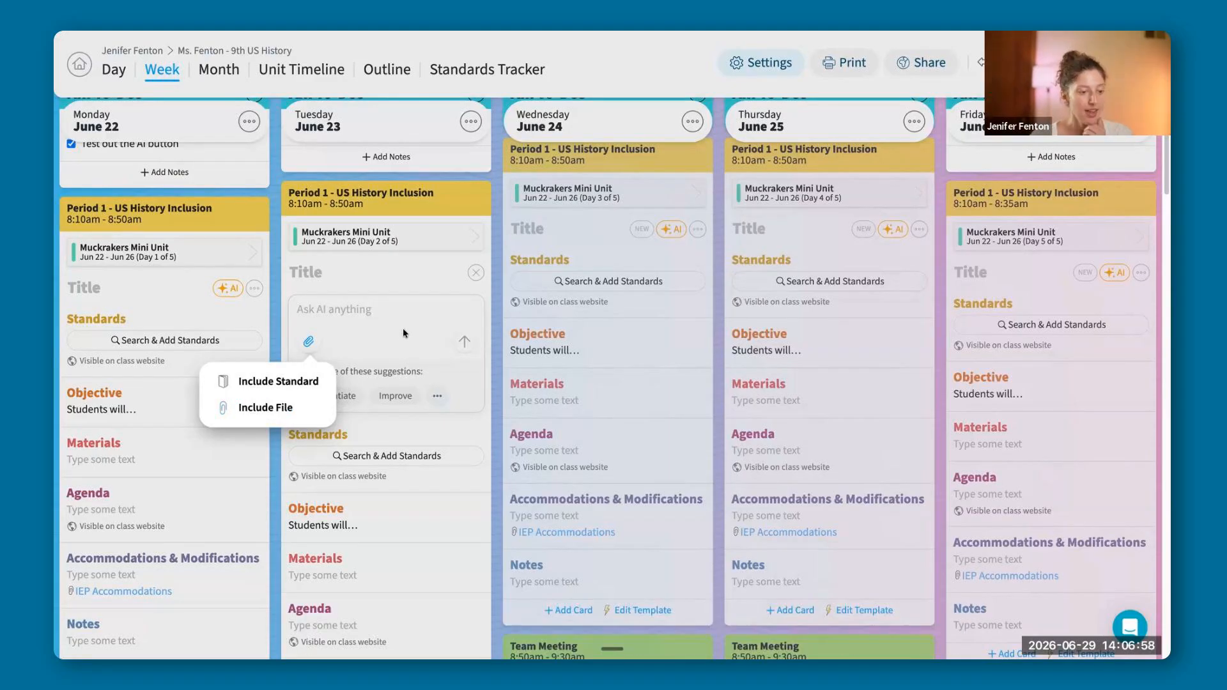
{"action": "left_click", "coordinate": [376, 341]}
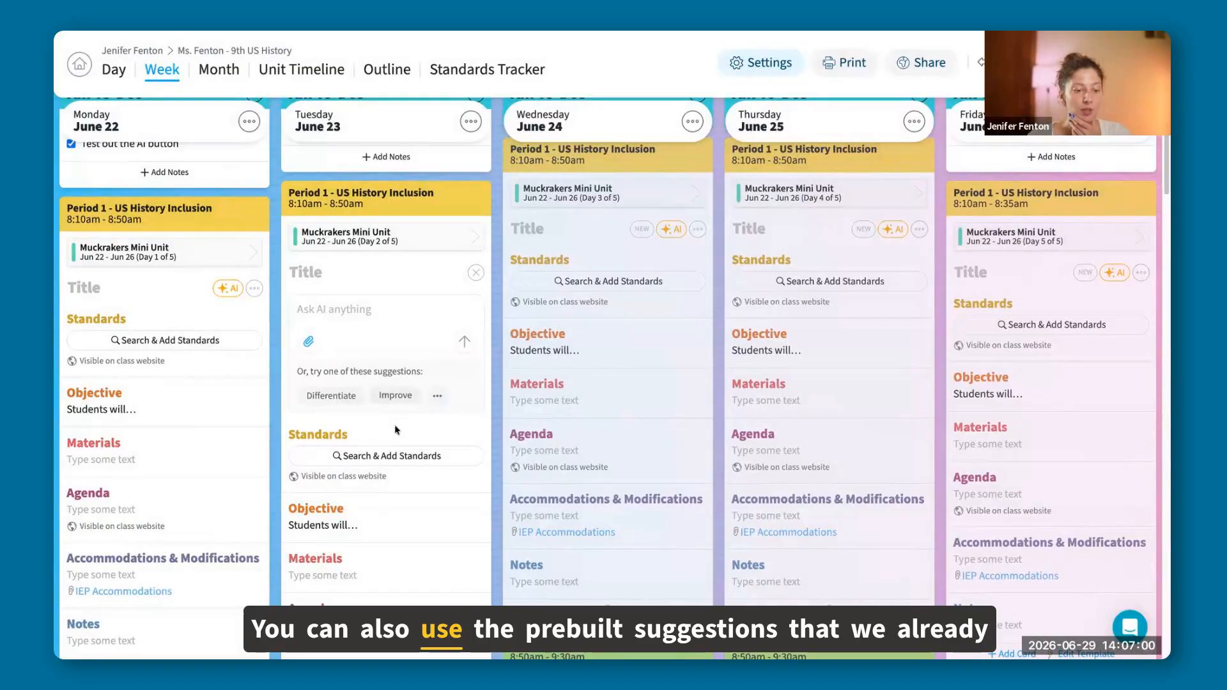
{"action": "left_click", "coordinate": [437, 395]}
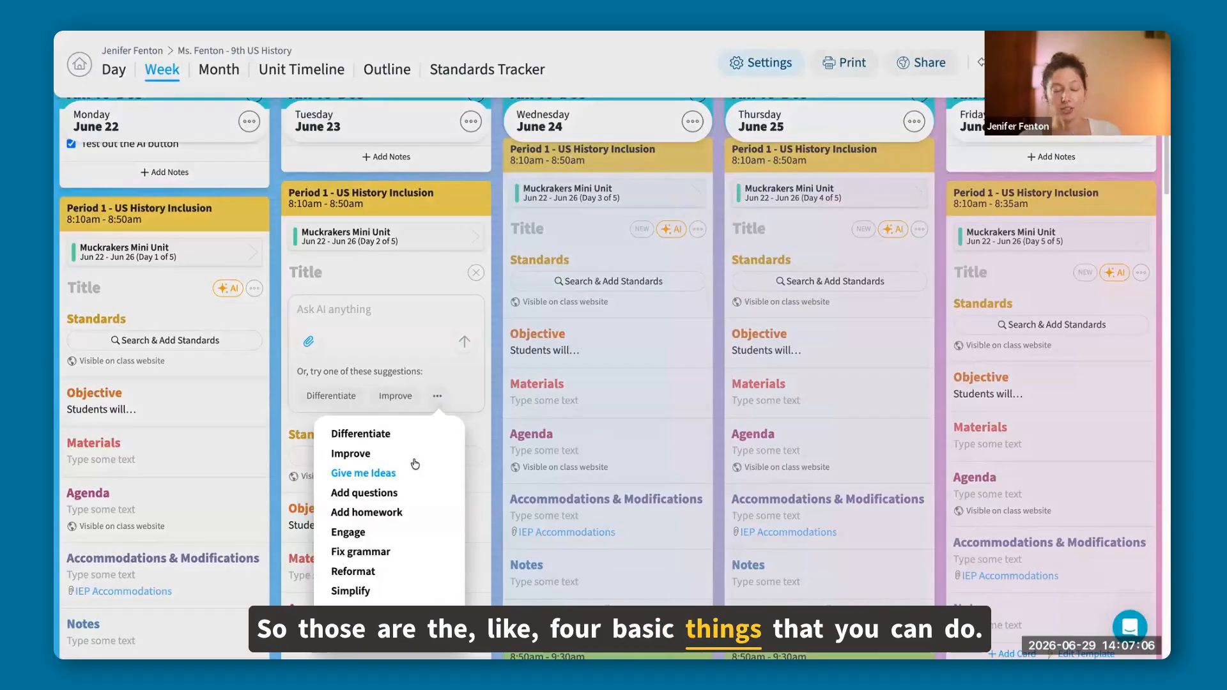
{"action": "left_click", "coordinate": [419, 315]}
{"action": "left_click", "coordinate": [308, 342]}
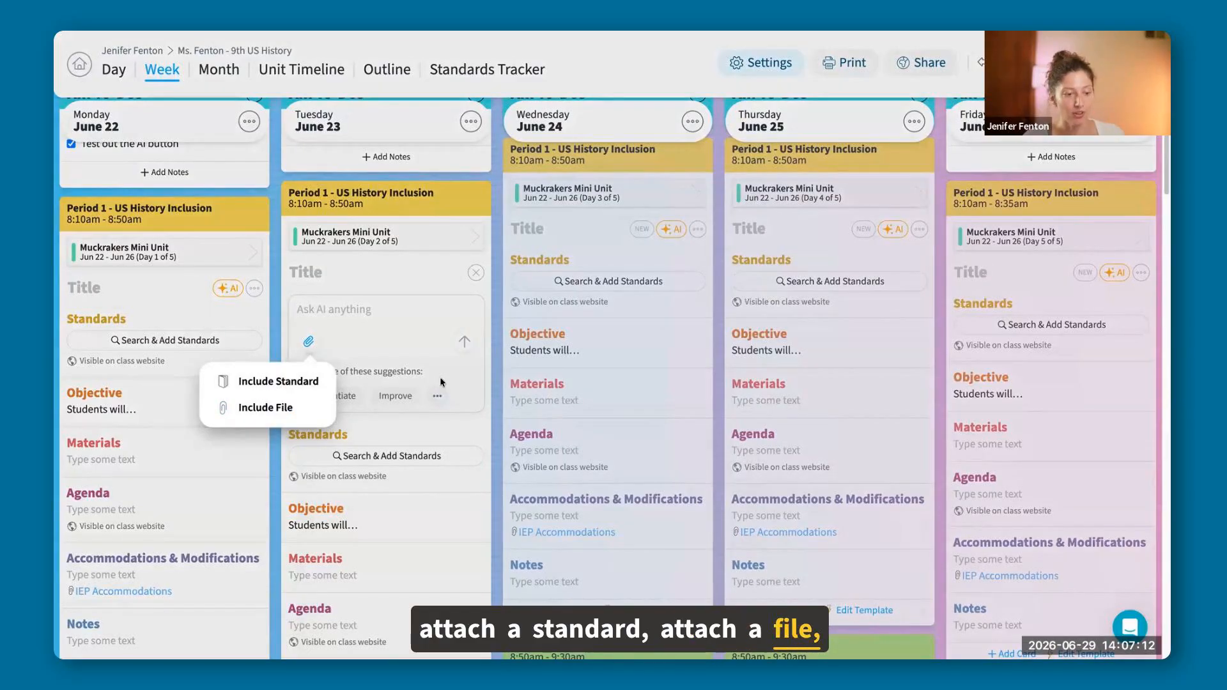
{"action": "left_click", "coordinate": [445, 404]}
{"action": "left_click", "coordinate": [444, 399]}
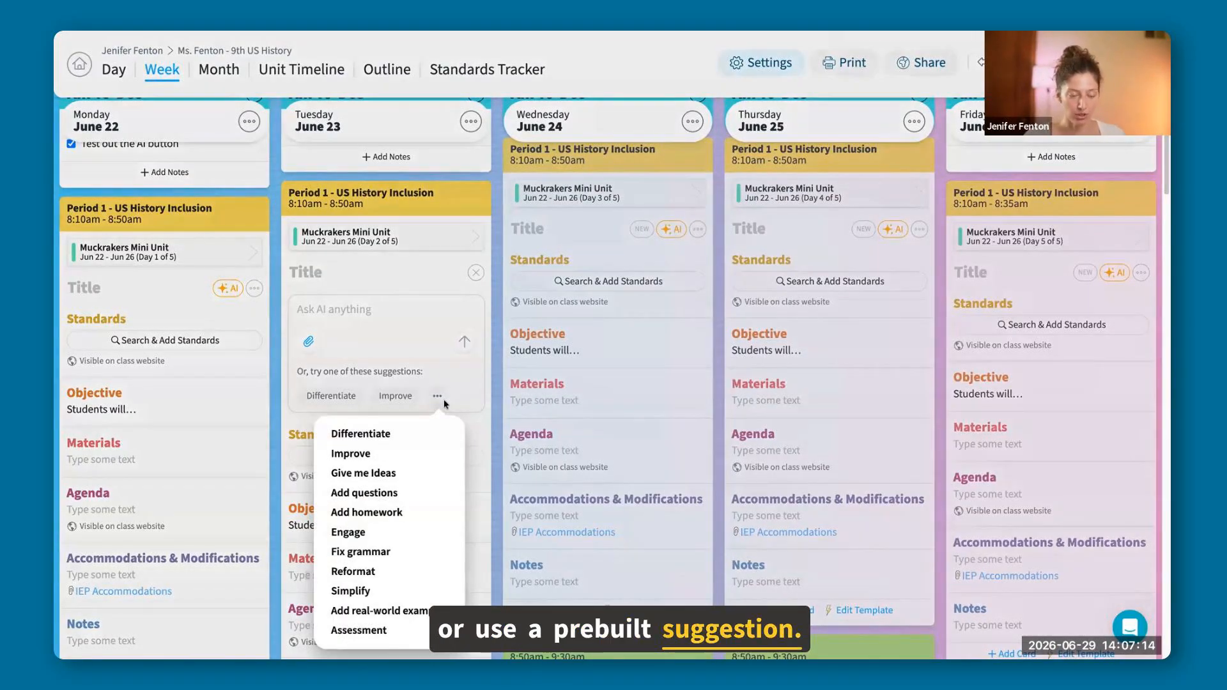
{"action": "left_click", "coordinate": [498, 320]}
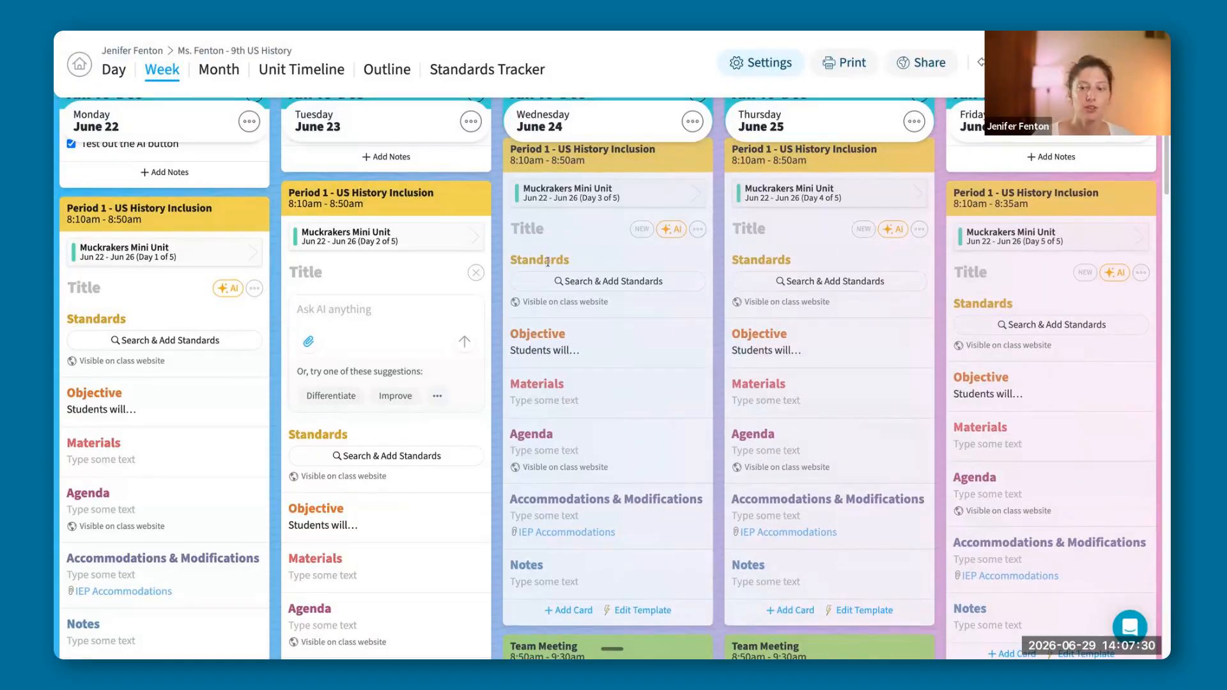
{"action": "scroll", "coordinate": [271, 432], "scroll_direction": "up", "scroll_amount": 3}
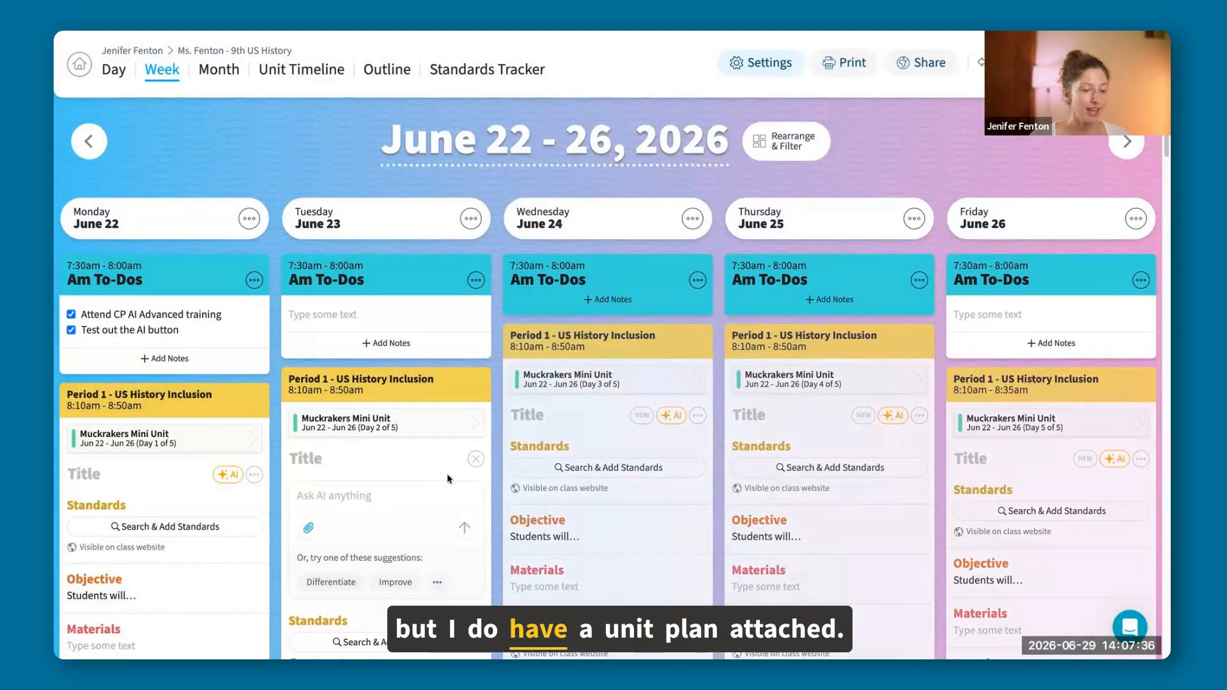
{"action": "left_click", "coordinate": [476, 460]}
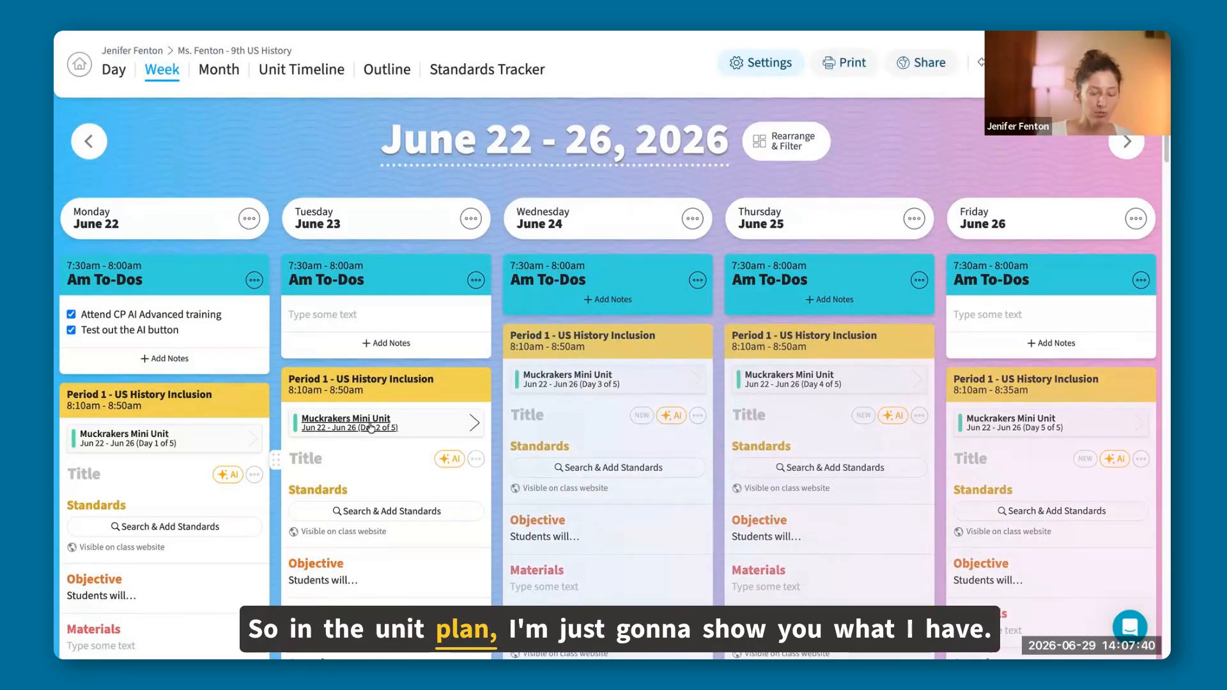
Review the Muckrakers Mini Unit plan from Tuesday's lesson, from its standards to its daily objectives and add-card options, and close it.
{"action": "left_click", "coordinate": [371, 426]}
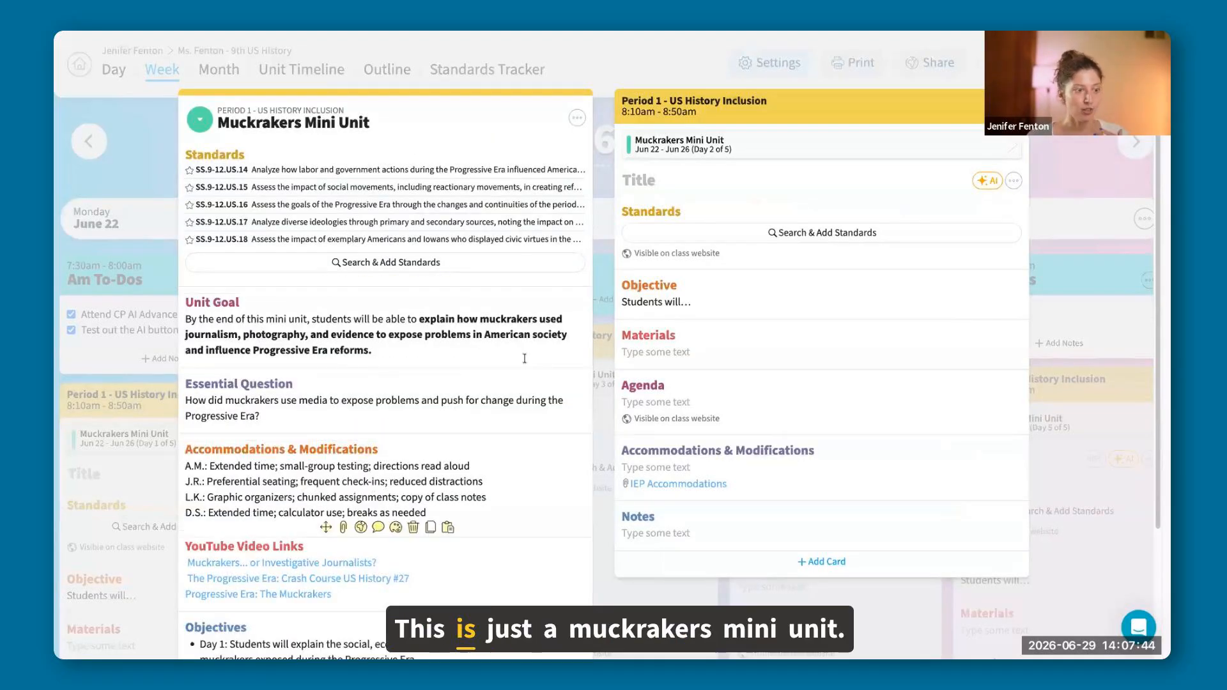
{"action": "scroll", "coordinate": [524, 359], "scroll_direction": "down", "scroll_amount": 1}
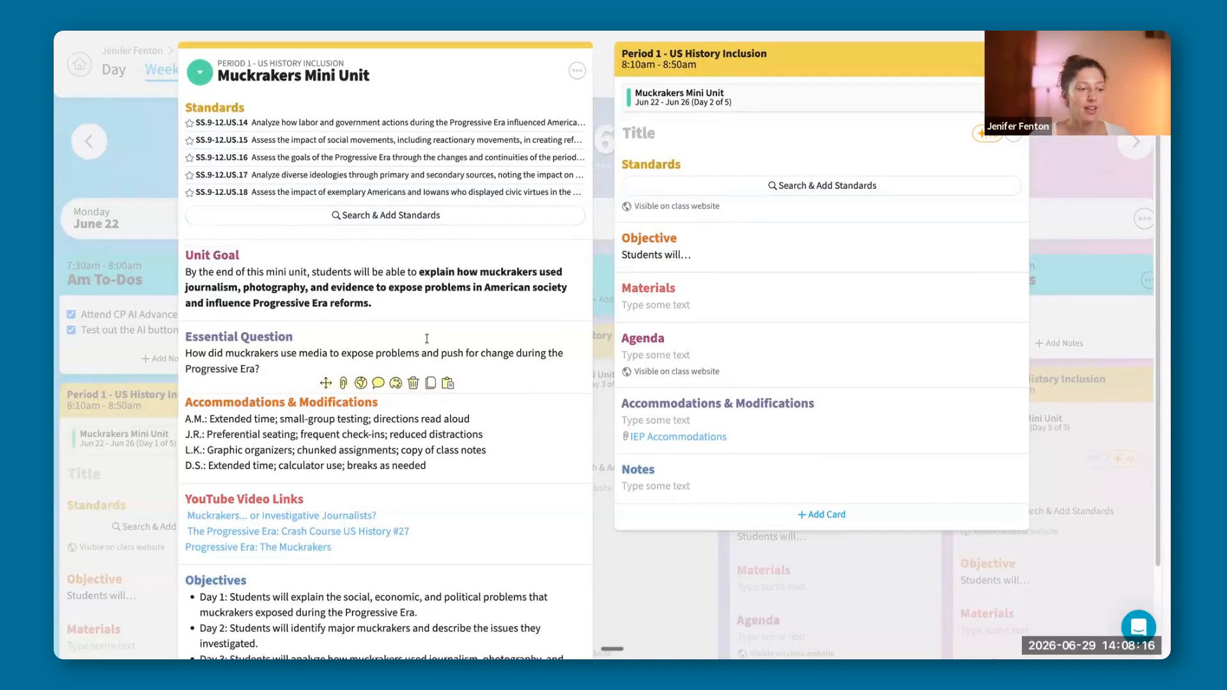
{"action": "scroll", "coordinate": [396, 358], "scroll_direction": "down", "scroll_amount": 1}
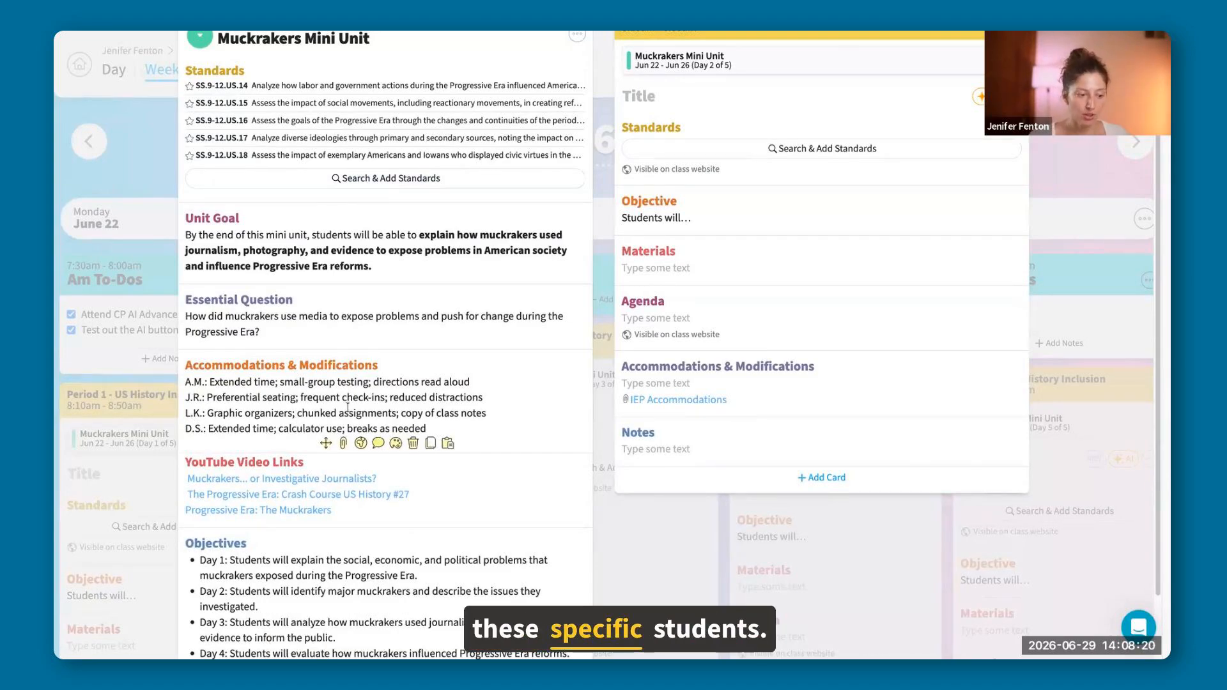
{"action": "scroll", "coordinate": [335, 425], "scroll_direction": "down", "scroll_amount": 2}
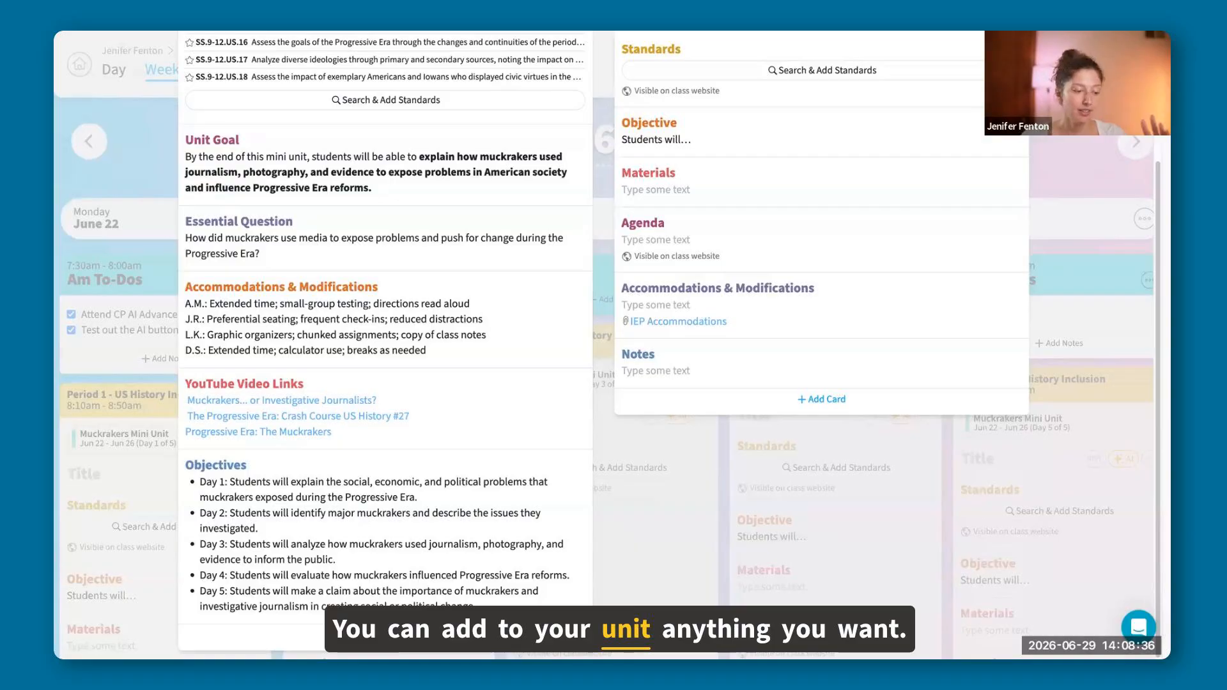
{"action": "left_click", "coordinate": [386, 636]}
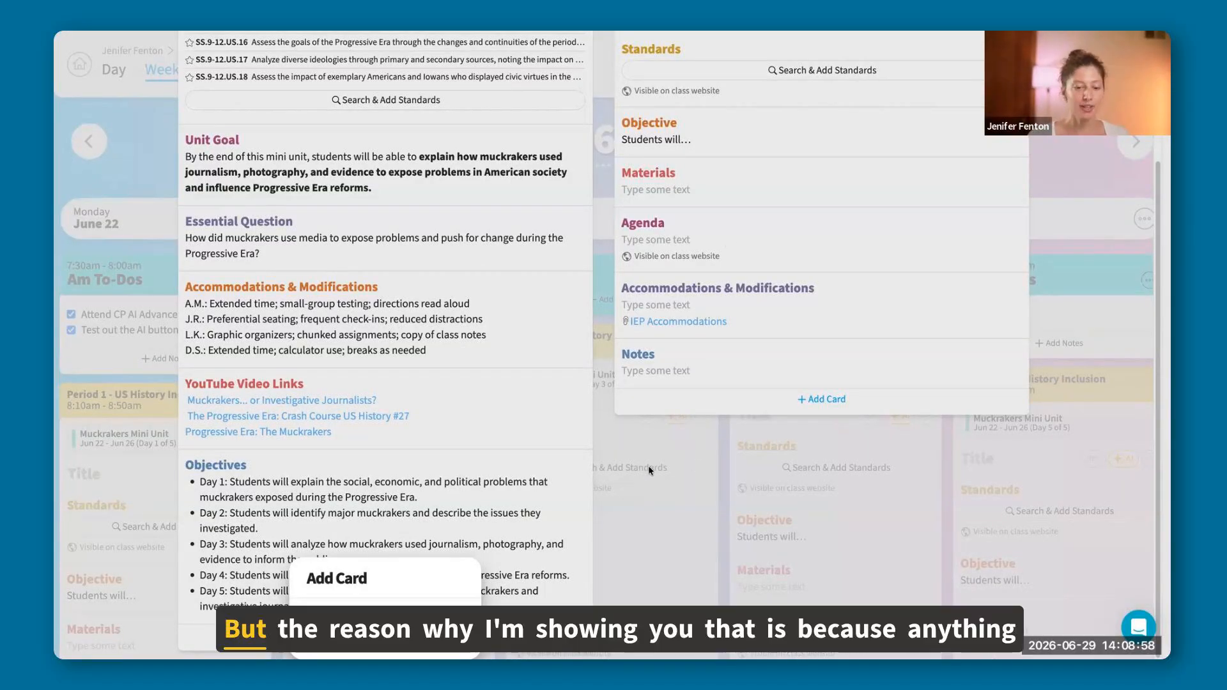
{"action": "left_click", "coordinate": [620, 452]}
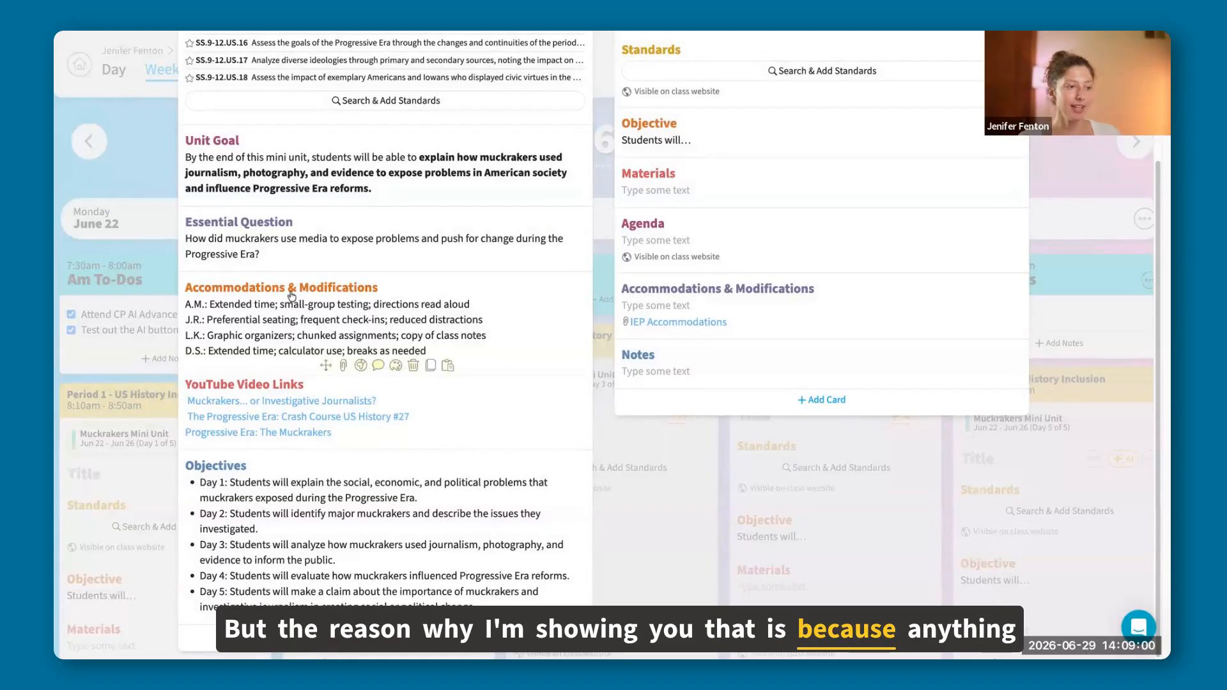
{"action": "scroll", "coordinate": [402, 532], "scroll_direction": "up", "scroll_amount": 2}
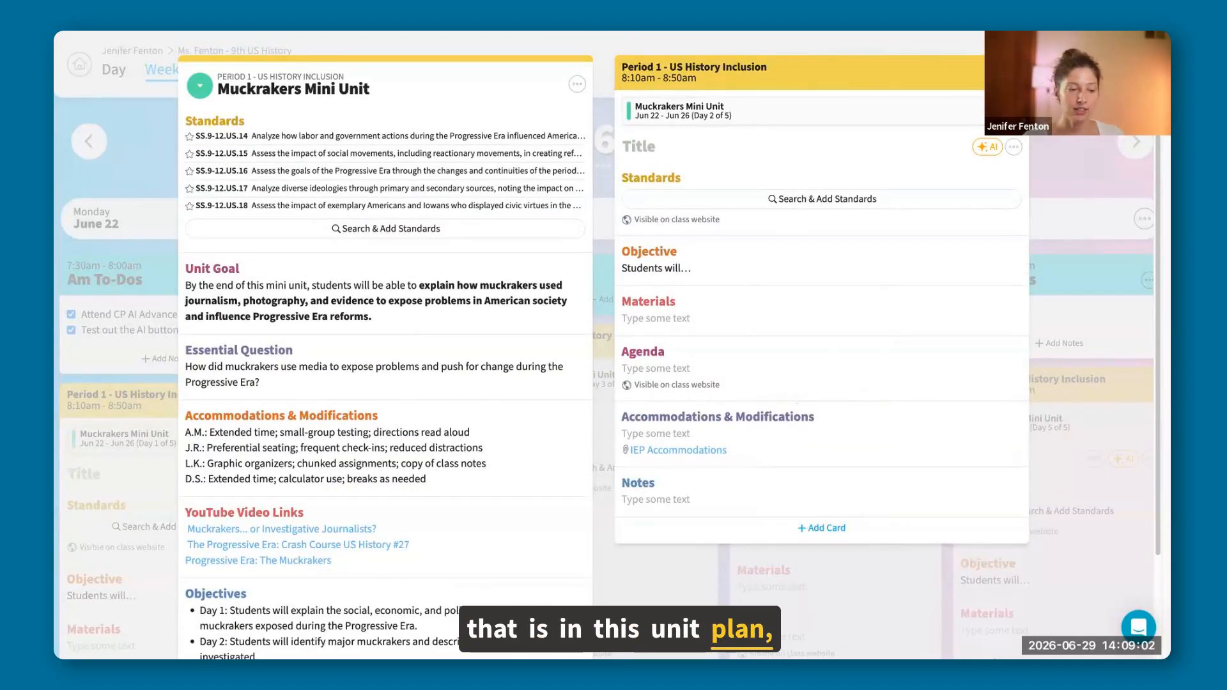
{"action": "left_click", "coordinate": [603, 358]}
Ask the AI in Monday's Period 1 lesson "Can you add day 1 of the lesson using my unit plan?".
{"action": "scroll", "coordinate": [209, 433], "scroll_direction": "down", "scroll_amount": 2}
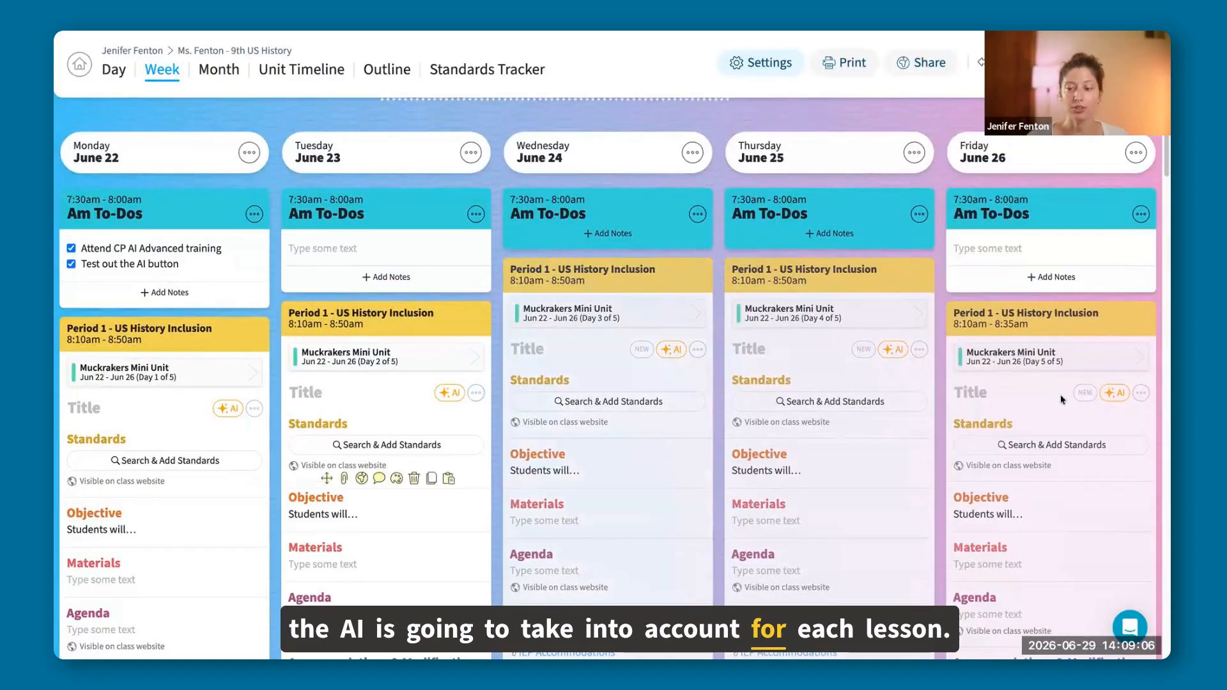
{"action": "scroll", "coordinate": [135, 313], "scroll_direction": "down", "scroll_amount": 3}
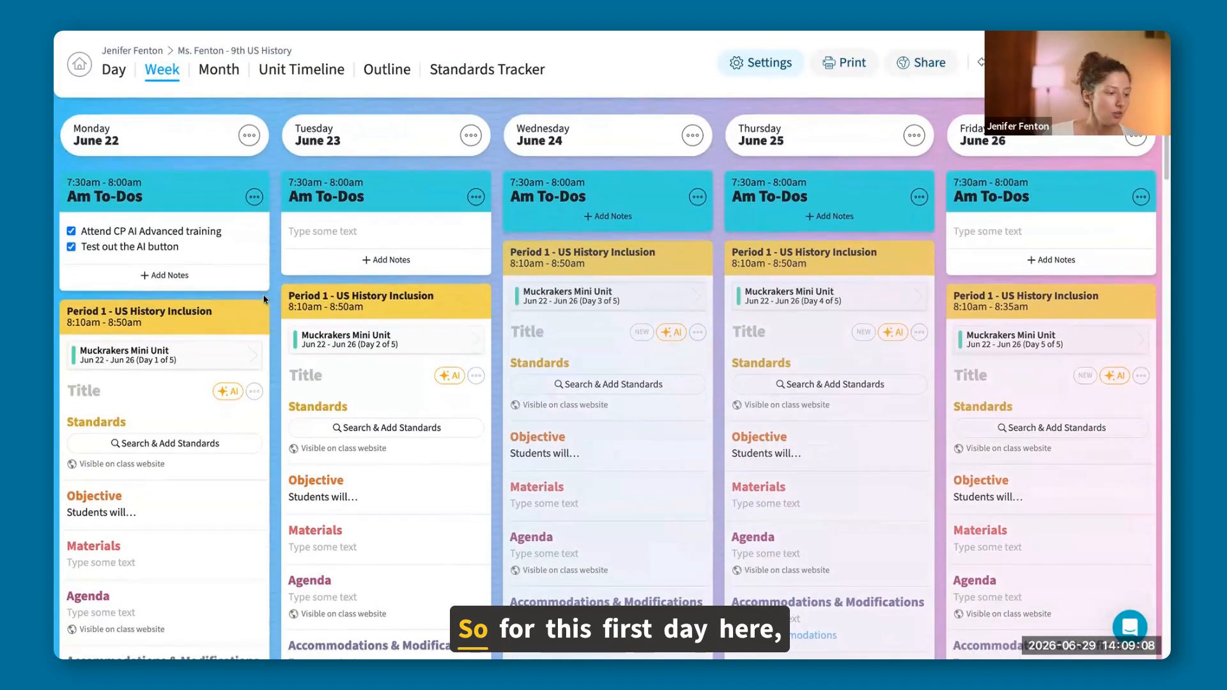
{"action": "scroll", "coordinate": [134, 313], "scroll_direction": "down", "scroll_amount": 1}
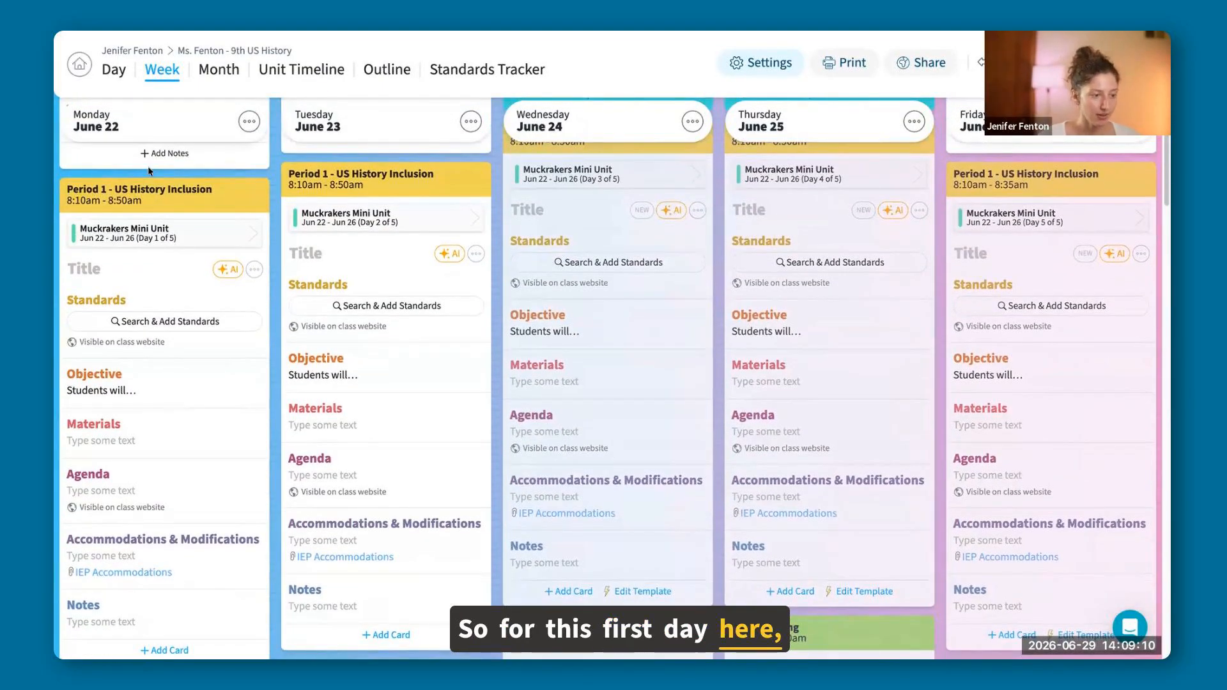
{"action": "left_click", "coordinate": [223, 271]}
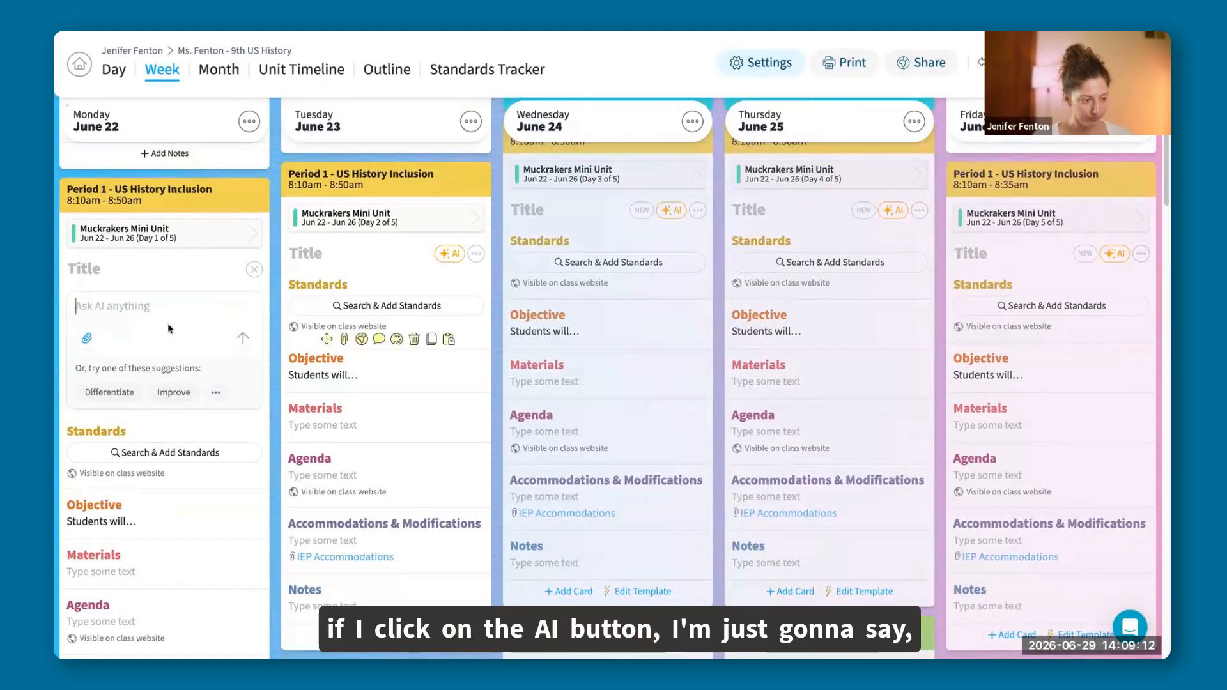
{"action": "type", "text": "Ca"}
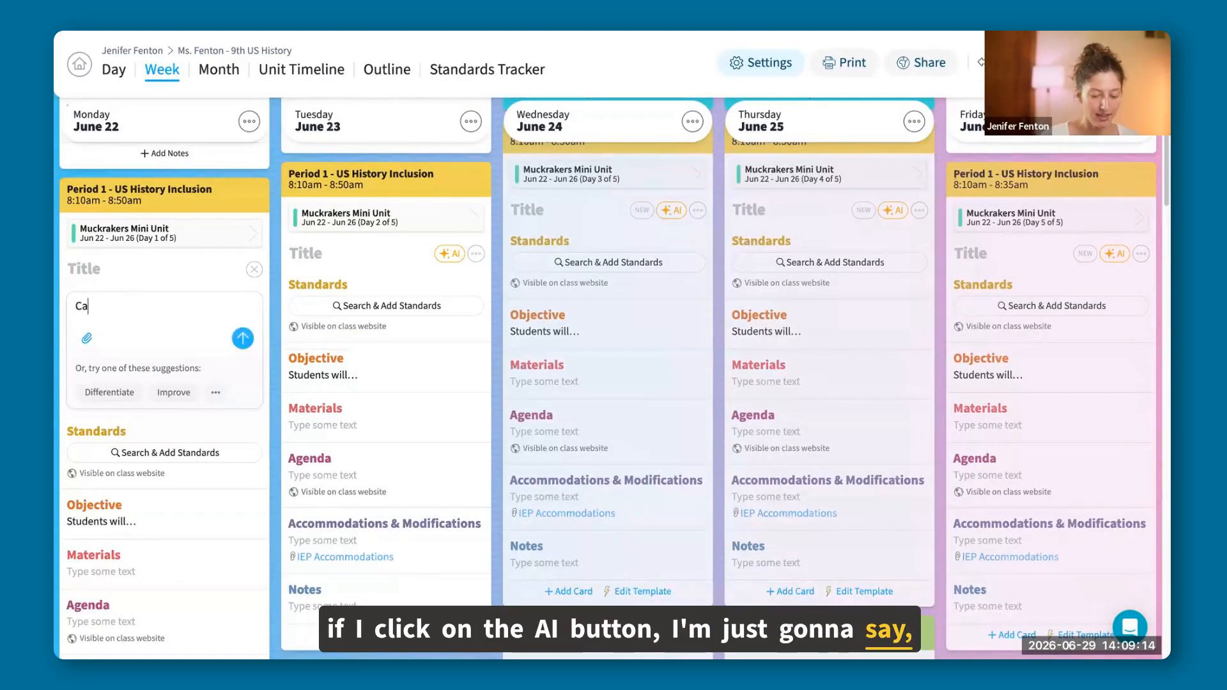
{"action": "type", "text": "n you add "}
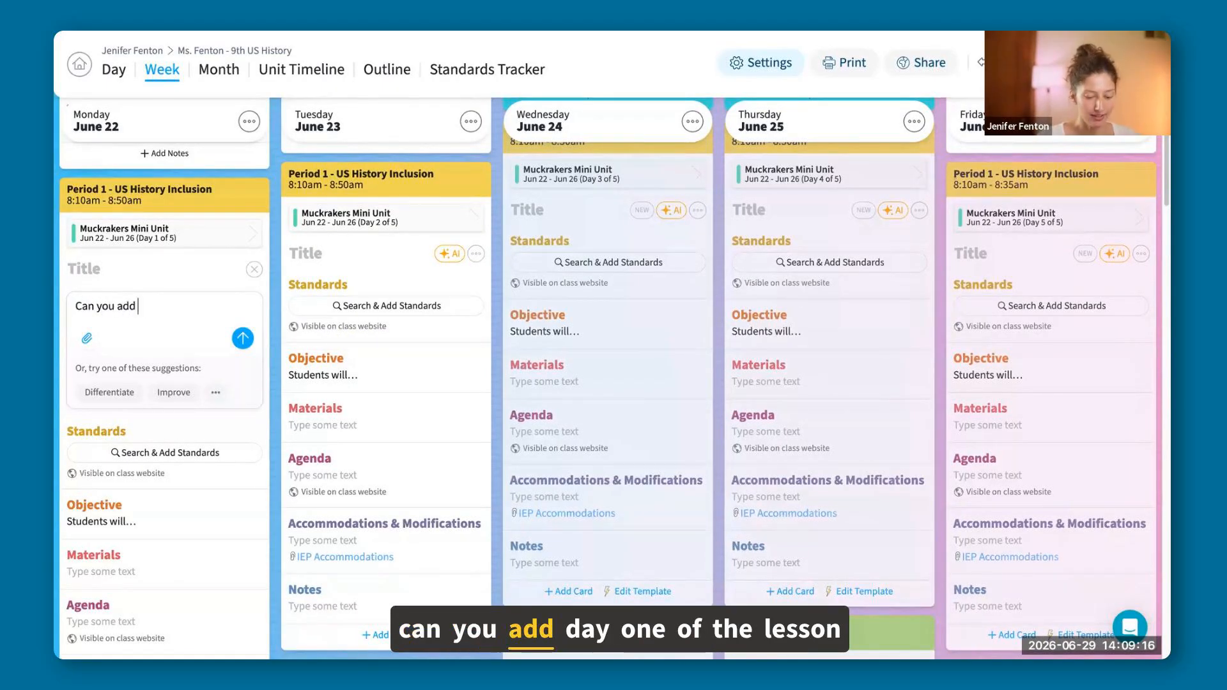
{"action": "type", "text": "day 1 "}
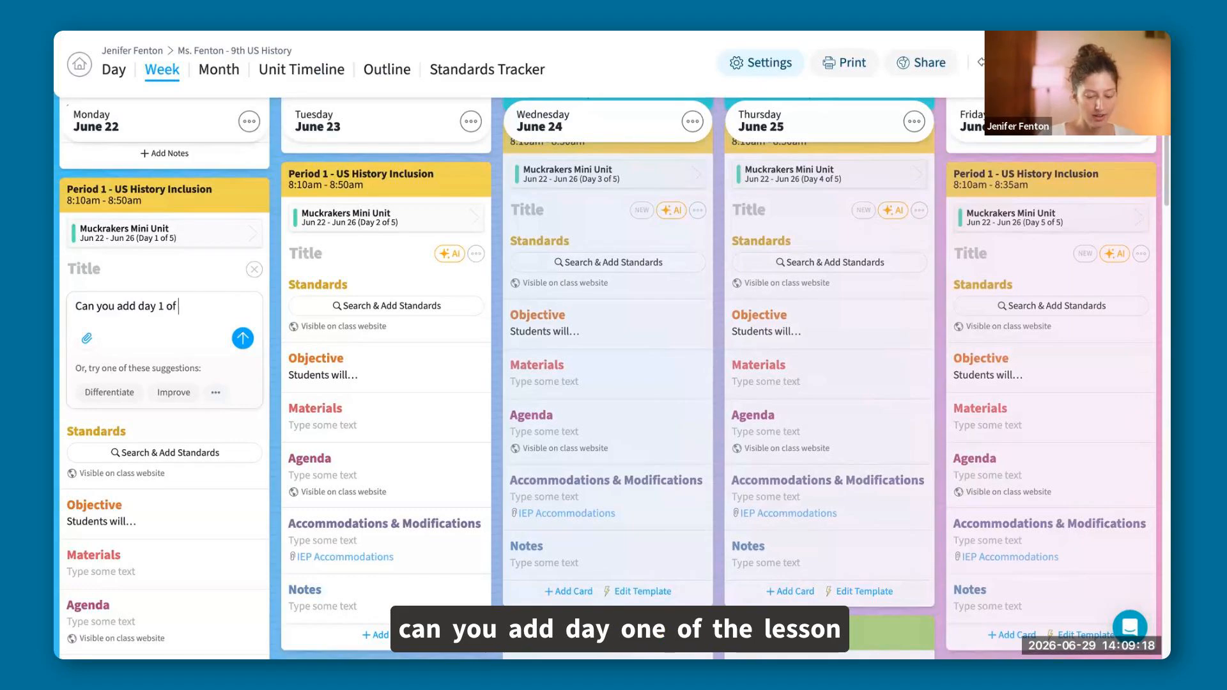
{"action": "type", "text": "of the less"}
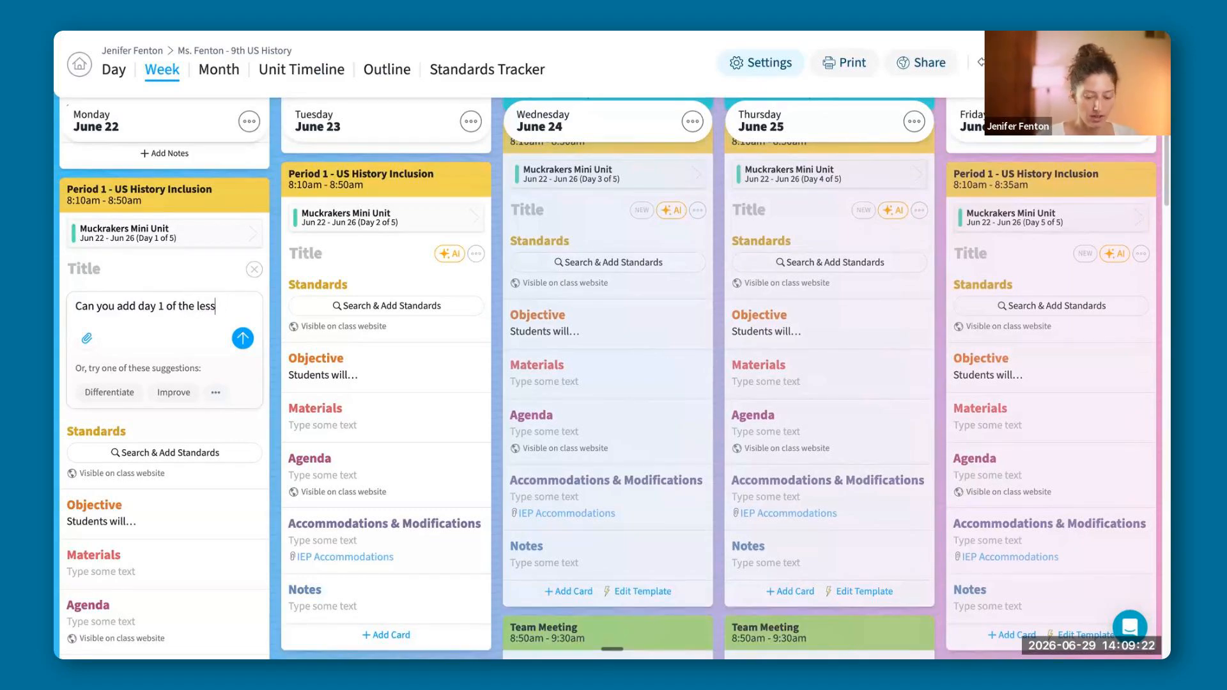
{"action": "type", "text": "on using my u"}
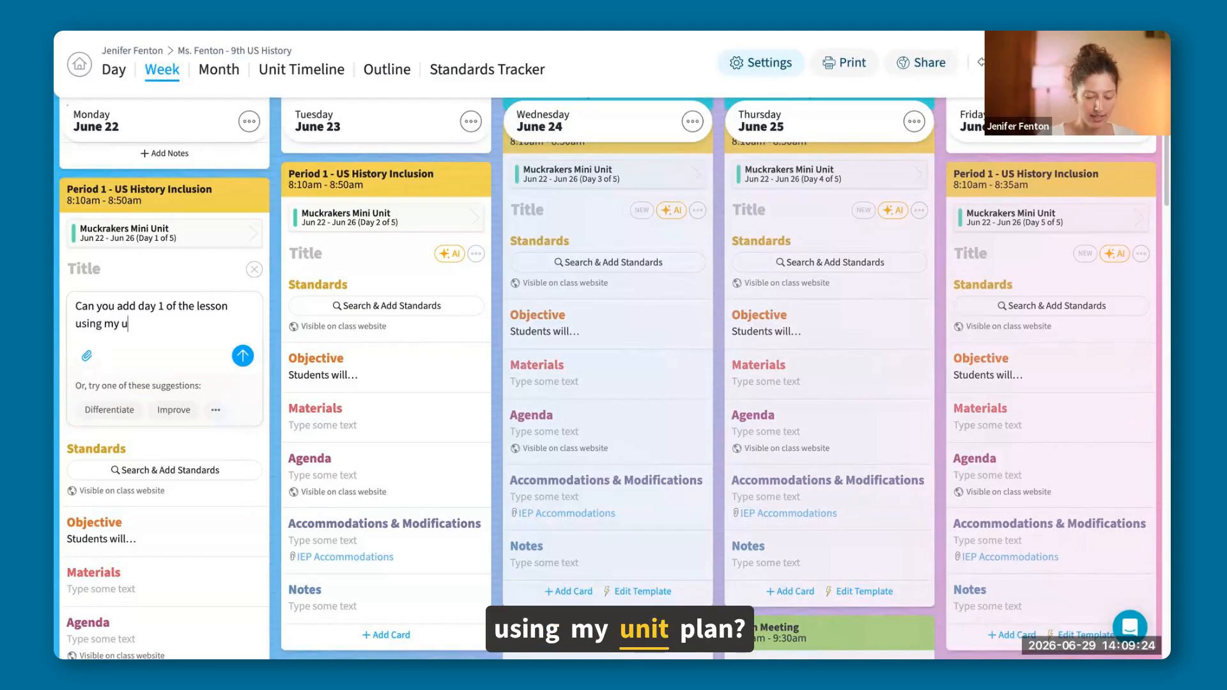
{"action": "type", "text": "nit plan"}
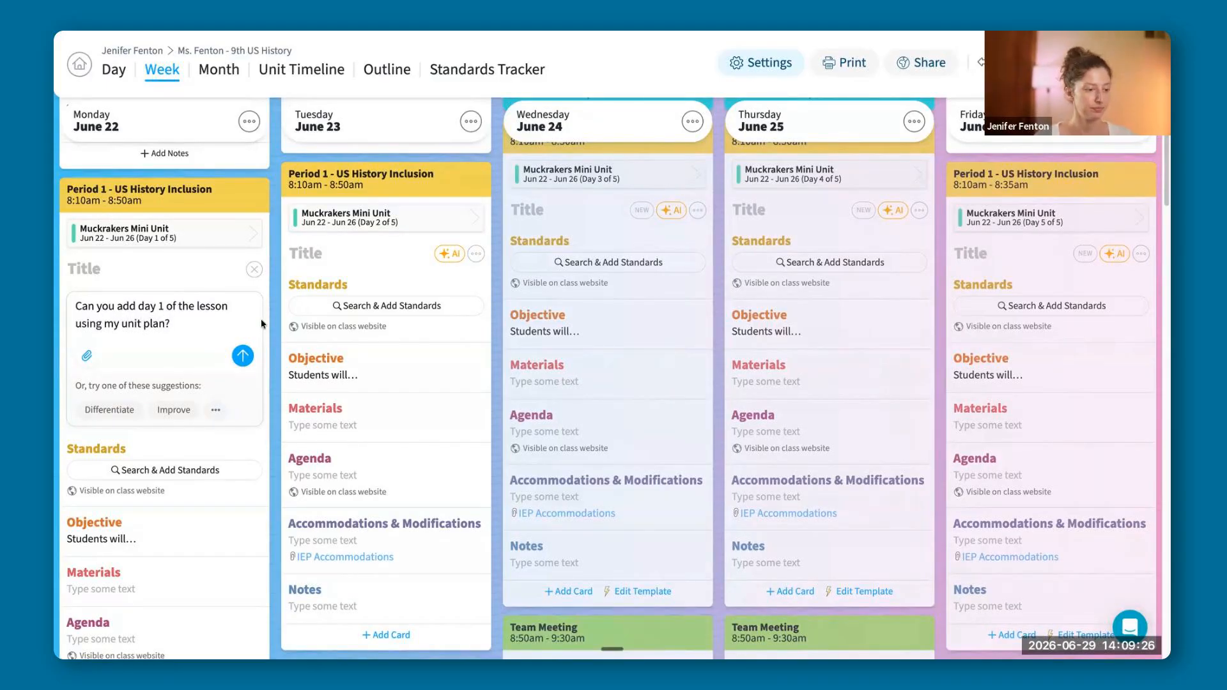
{"action": "type", "text": "?"}
{"action": "key", "text": "Return"}
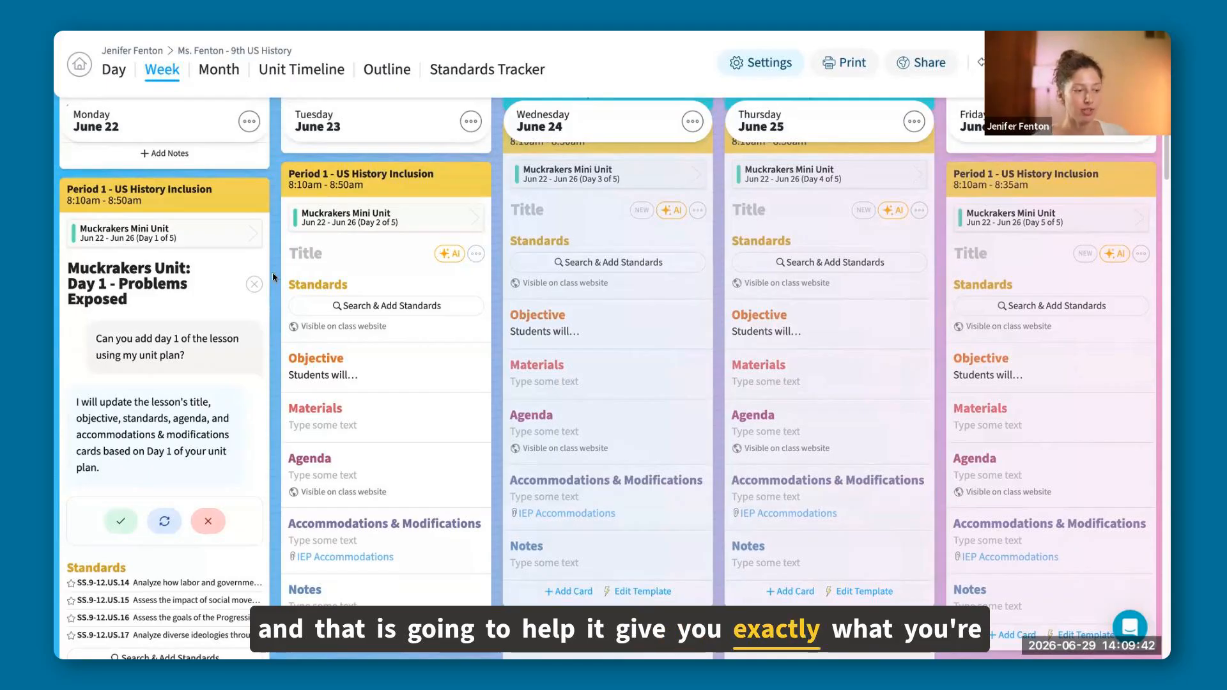
Examine the AI-generated title, standards, objective, agenda and accommodations in Monday's Period 1 lesson.
{"action": "scroll", "coordinate": [251, 309], "scroll_direction": "down", "scroll_amount": 2}
{"action": "scroll", "coordinate": [250, 309], "scroll_direction": "down", "scroll_amount": 3}
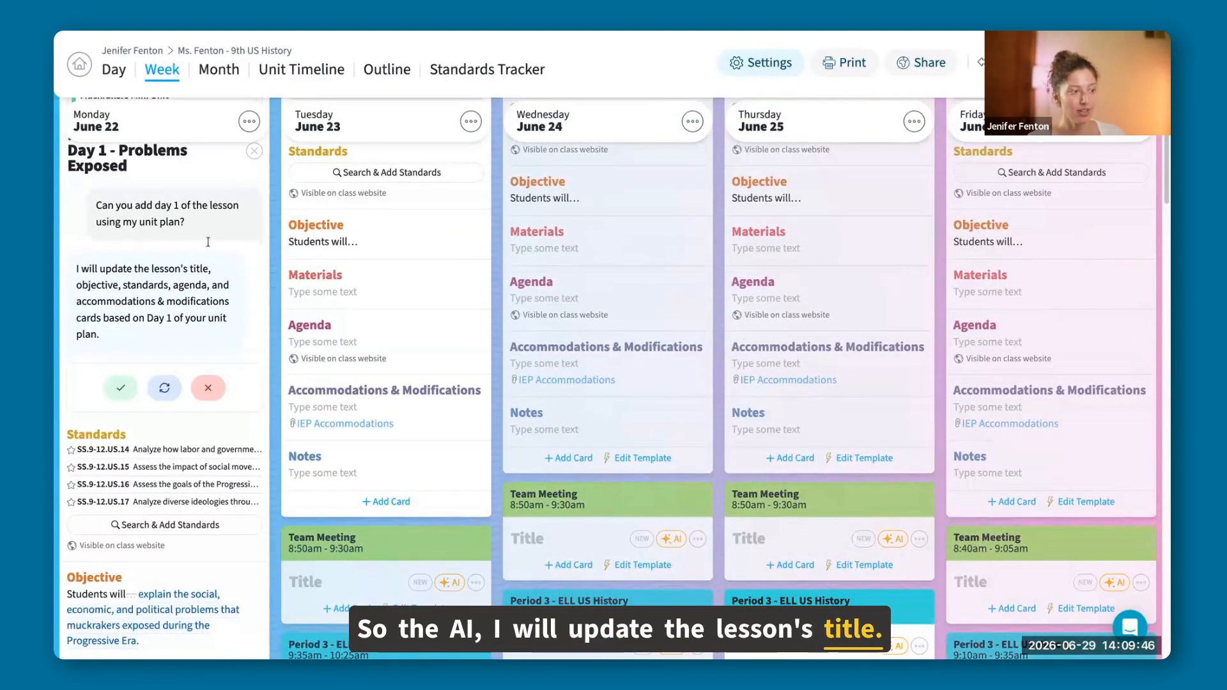
{"action": "scroll", "coordinate": [207, 259], "scroll_direction": "up", "scroll_amount": 3}
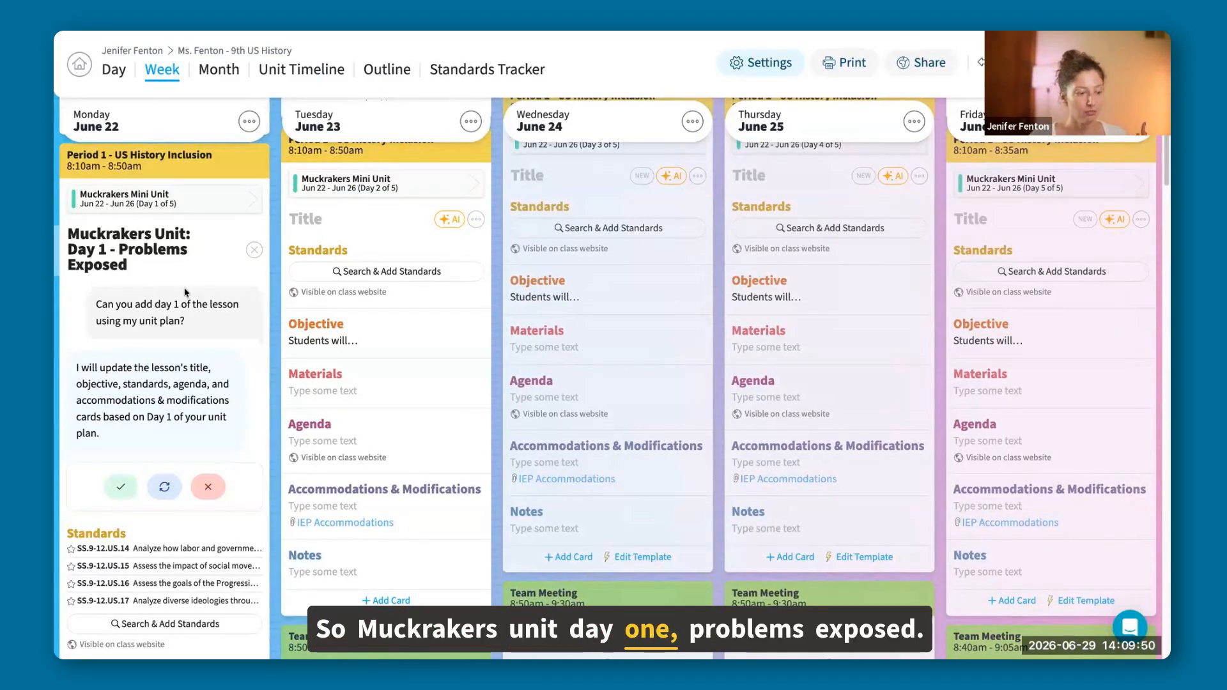
{"action": "scroll", "coordinate": [178, 307], "scroll_direction": "down", "scroll_amount": 3}
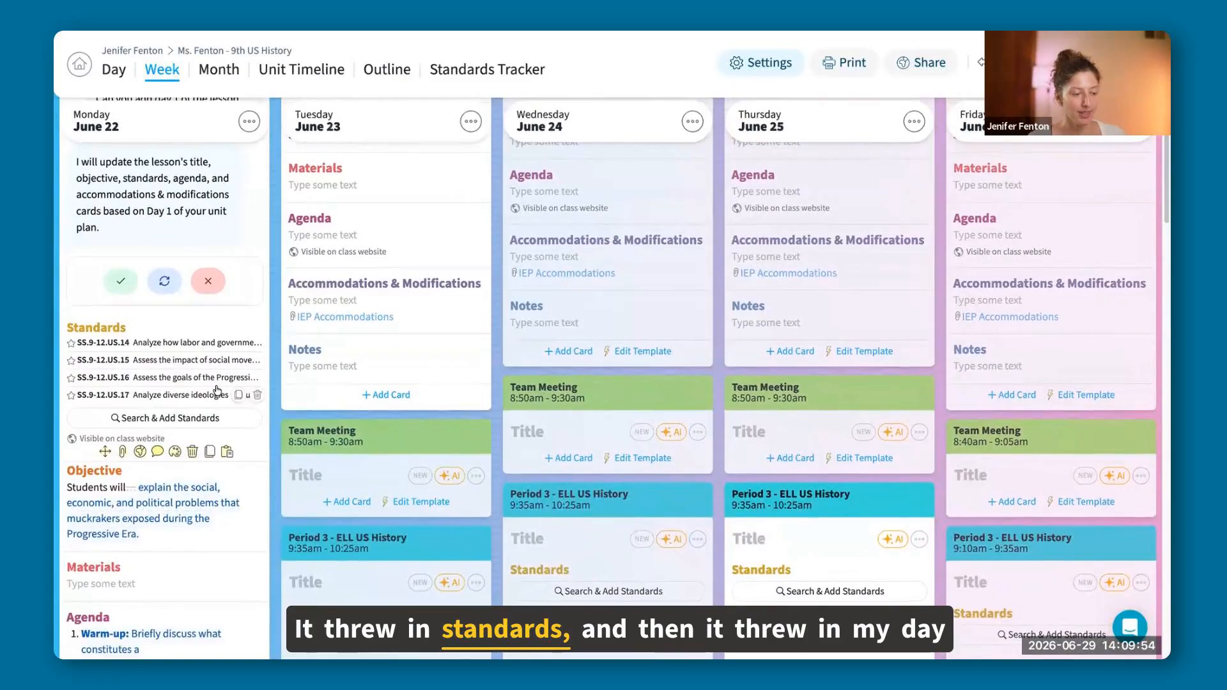
{"action": "scroll", "coordinate": [179, 435], "scroll_direction": "down", "scroll_amount": 1}
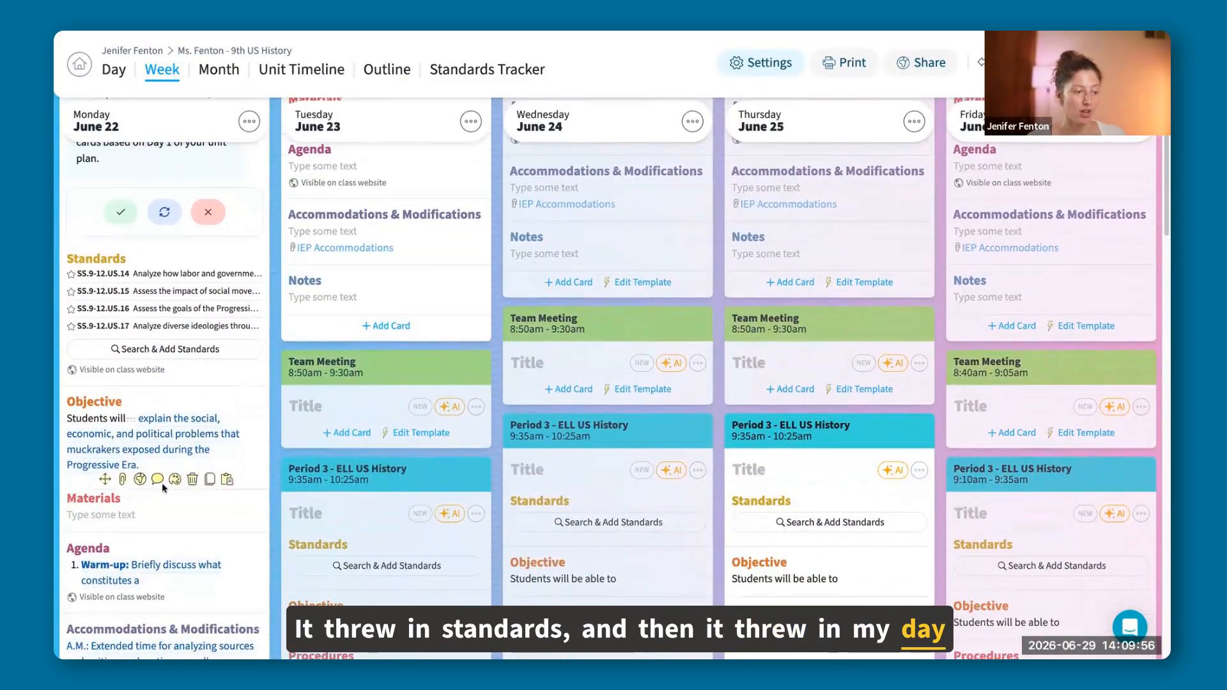
{"action": "scroll", "coordinate": [226, 425], "scroll_direction": "down", "scroll_amount": 3}
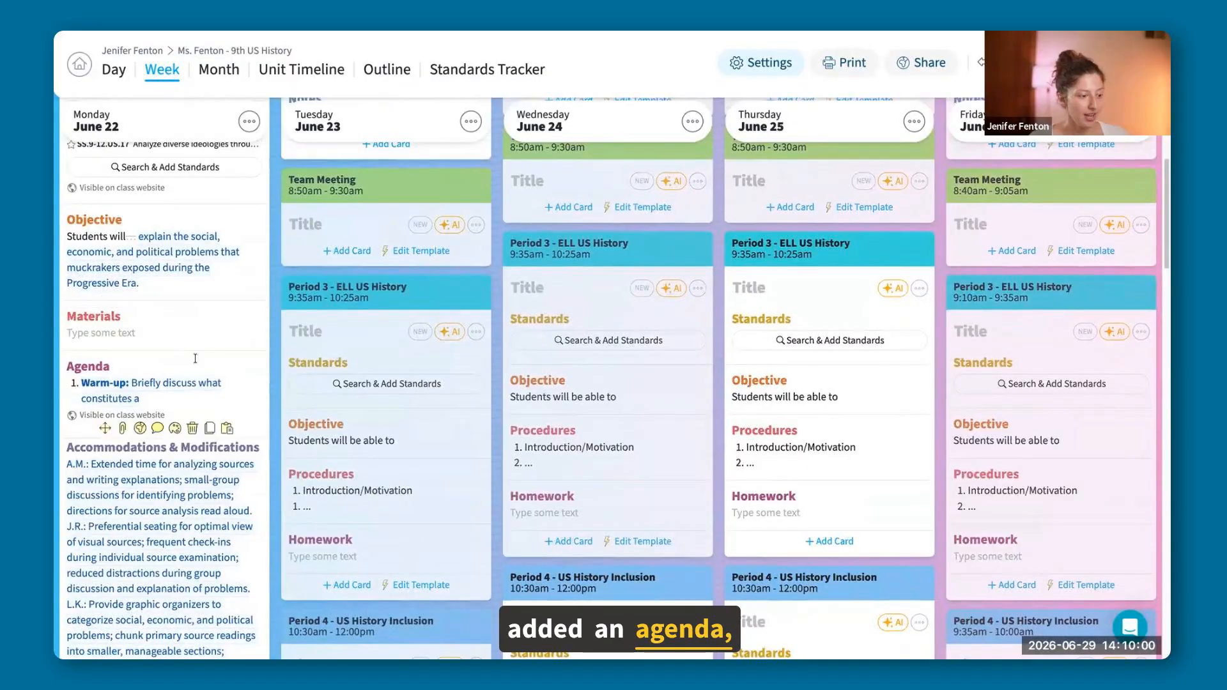
{"action": "scroll", "coordinate": [160, 358], "scroll_direction": "down", "scroll_amount": 3}
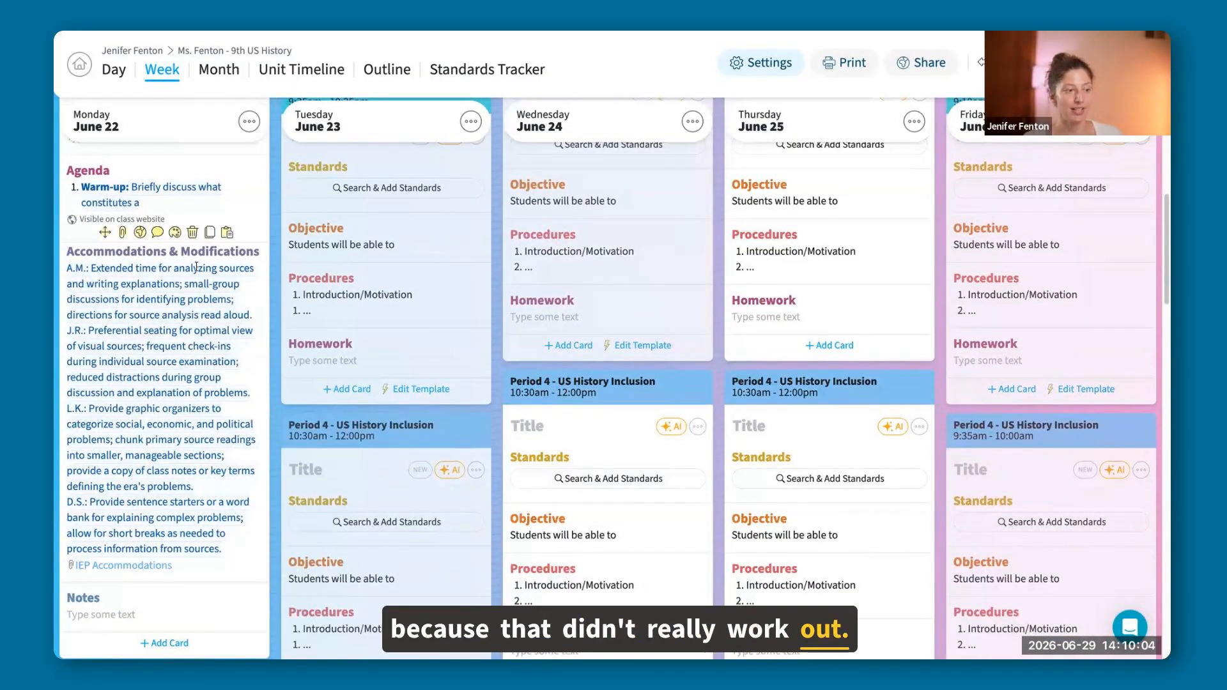
{"action": "scroll", "coordinate": [186, 332], "scroll_direction": "down", "scroll_amount": 2}
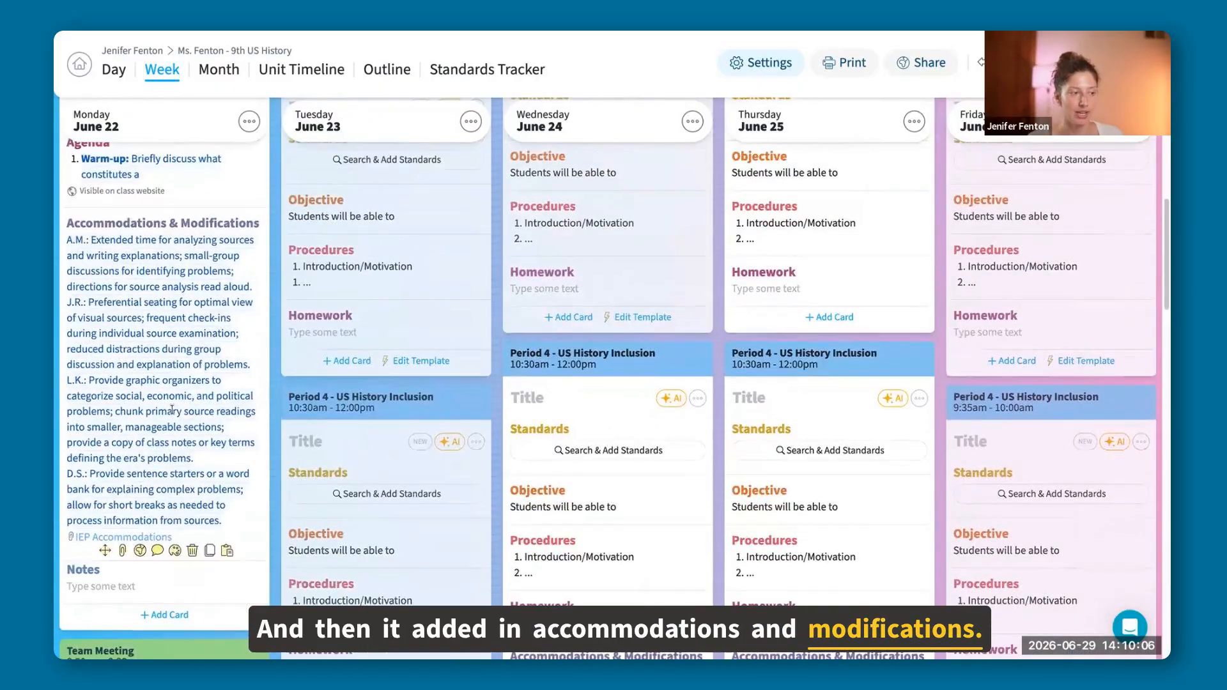
{"action": "scroll", "coordinate": [172, 409], "scroll_direction": "up", "scroll_amount": 4}
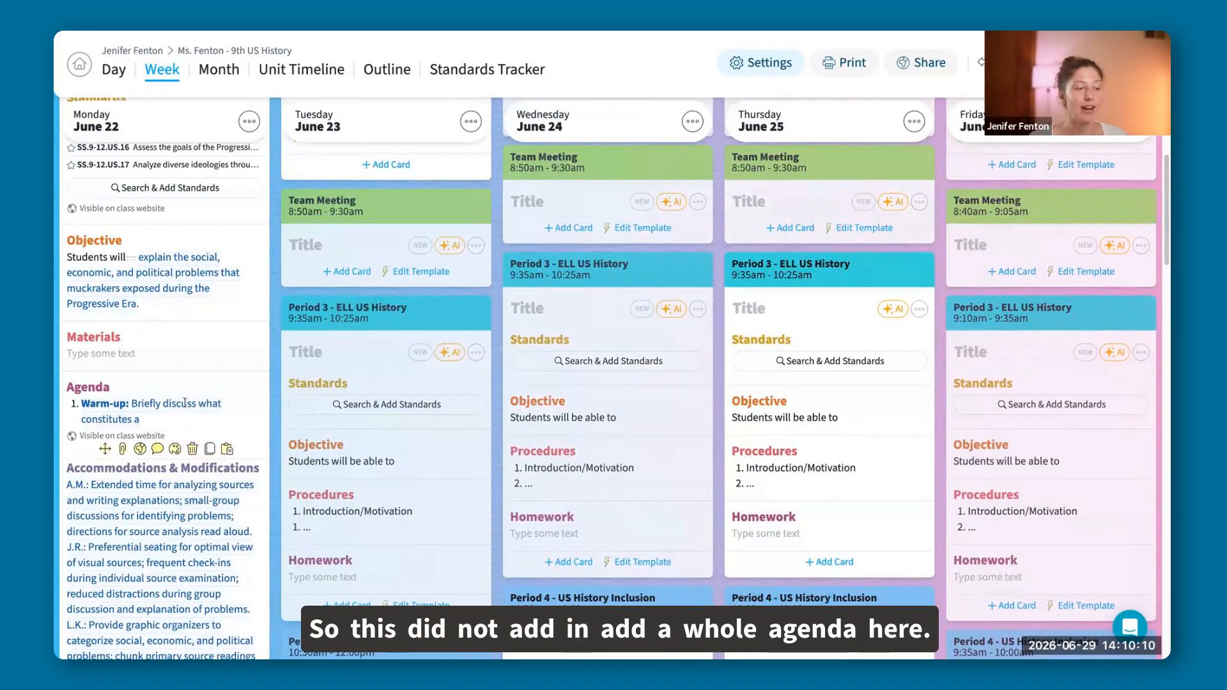
Ask the AI to revise Monday's Period 1 lesson with "Can you add an agenda that is procedures for the lesson with esitimated times?".
{"action": "scroll", "coordinate": [185, 403], "scroll_direction": "up", "scroll_amount": 3}
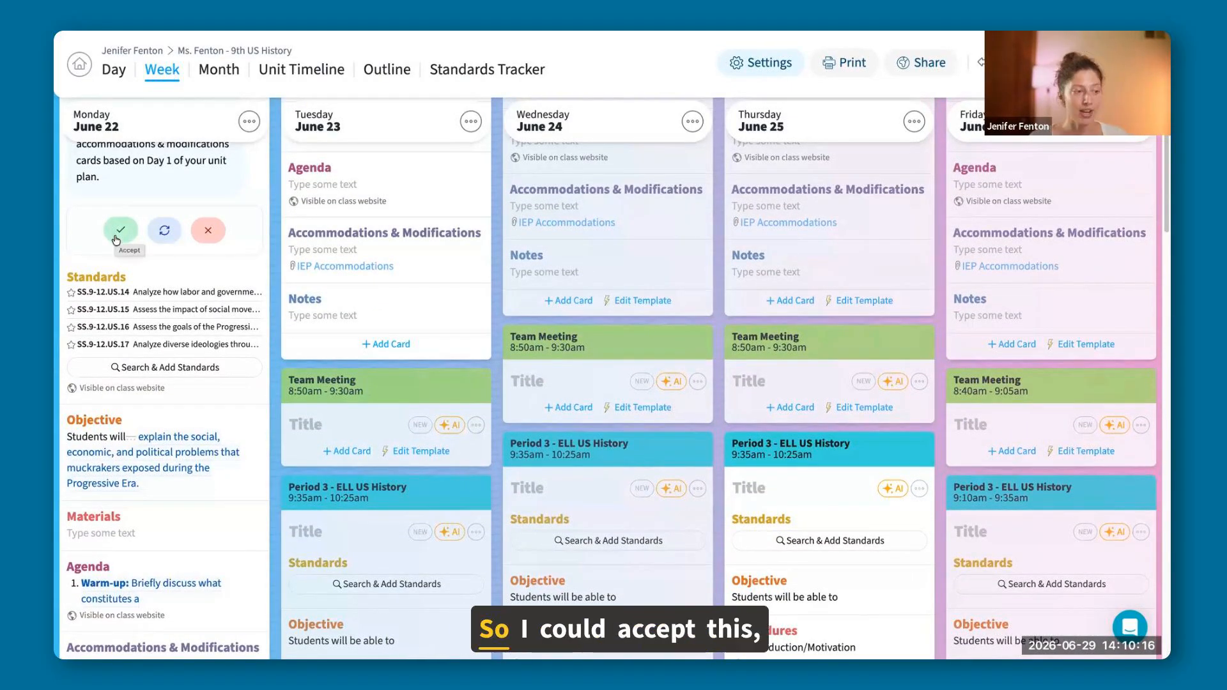
{"action": "scroll", "coordinate": [150, 429], "scroll_direction": "down", "scroll_amount": 2}
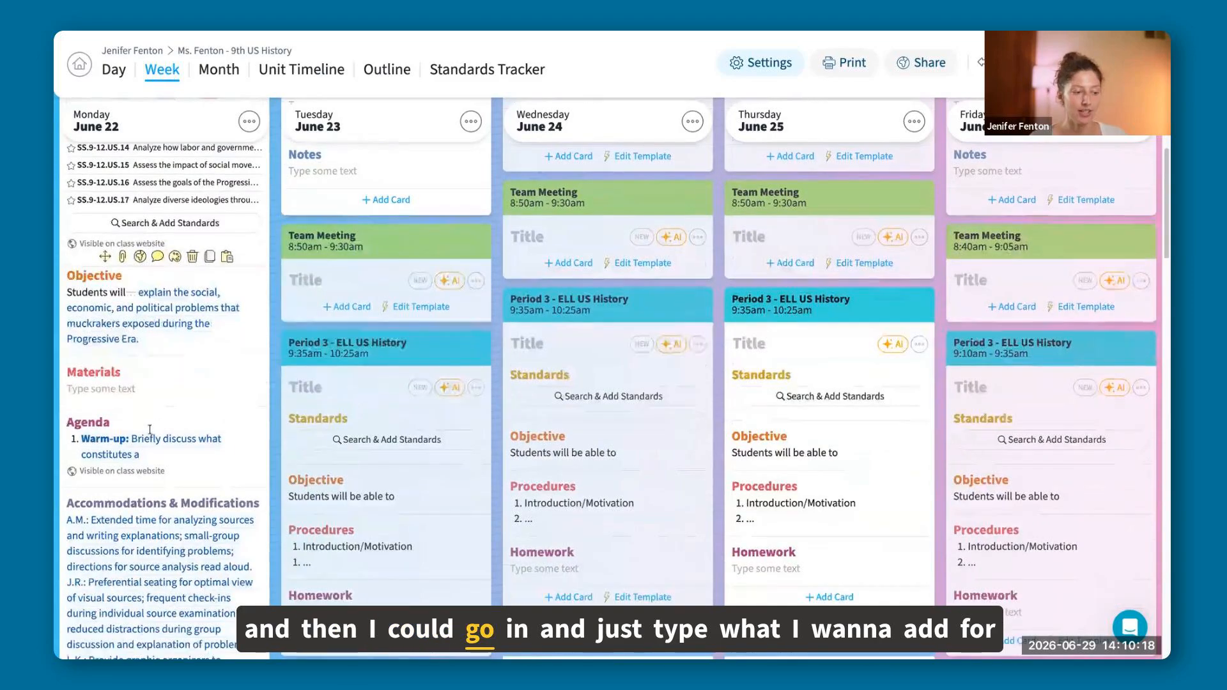
{"action": "scroll", "coordinate": [150, 428], "scroll_direction": "down", "scroll_amount": 1}
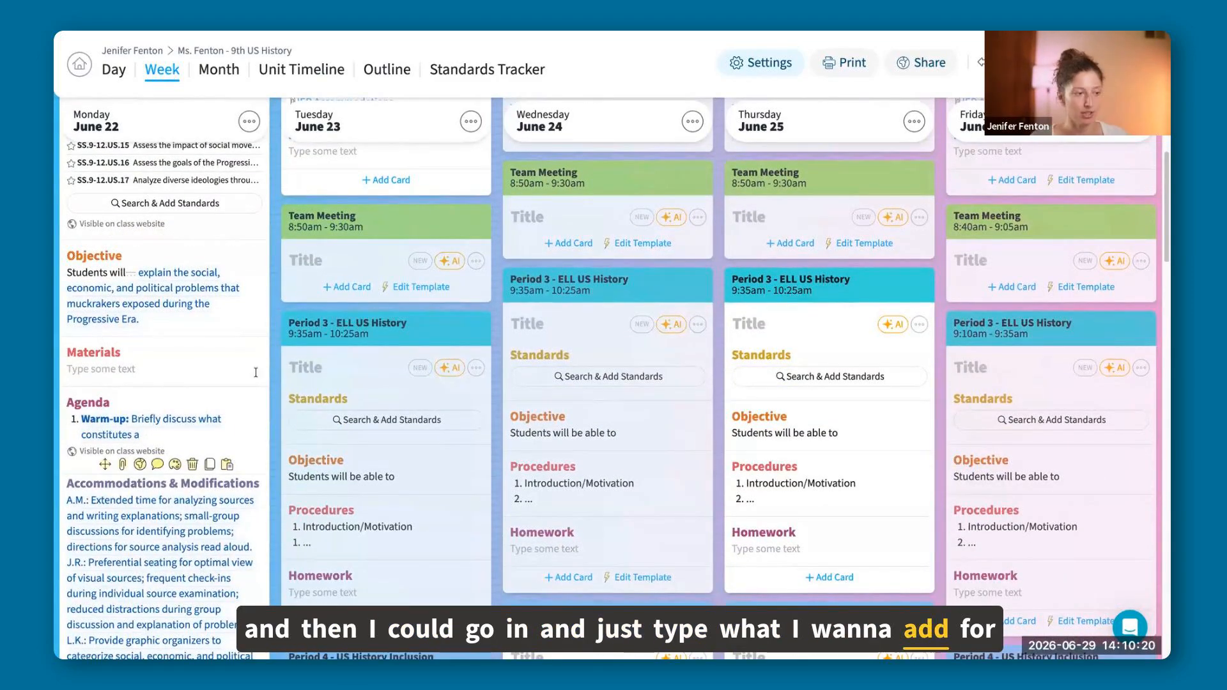
{"action": "scroll", "coordinate": [254, 367], "scroll_direction": "up", "scroll_amount": 5}
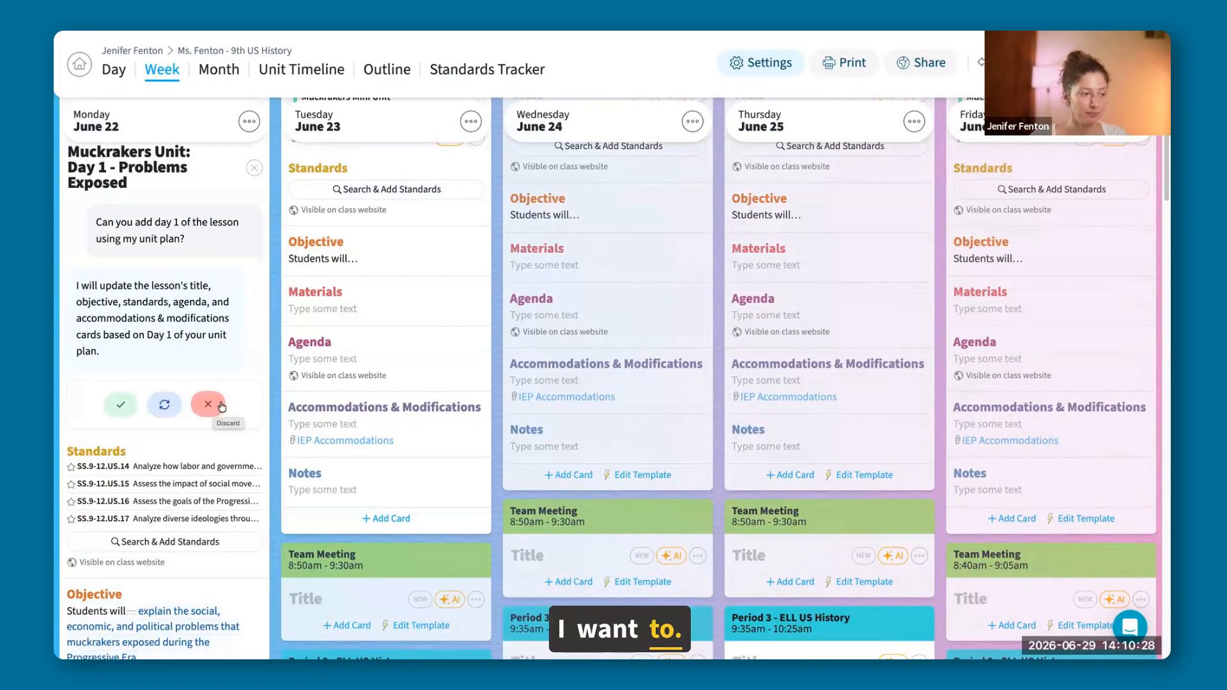
{"action": "left_click", "coordinate": [164, 403]}
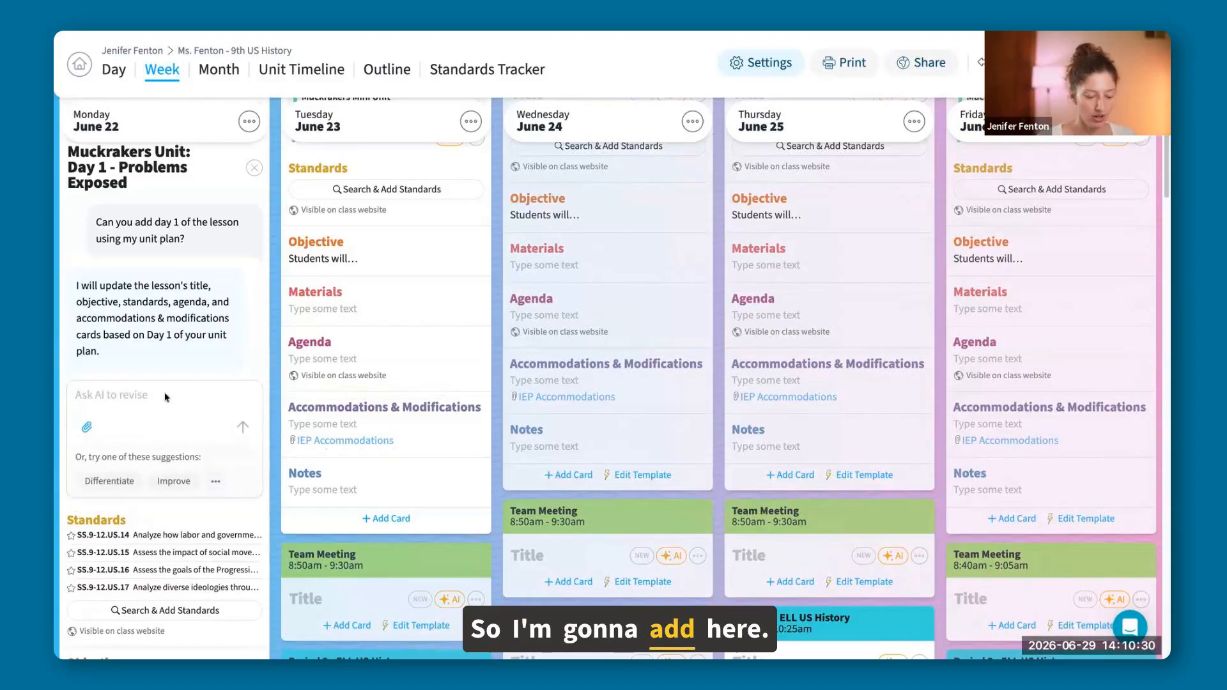
{"action": "type", "text": "Can you add "}
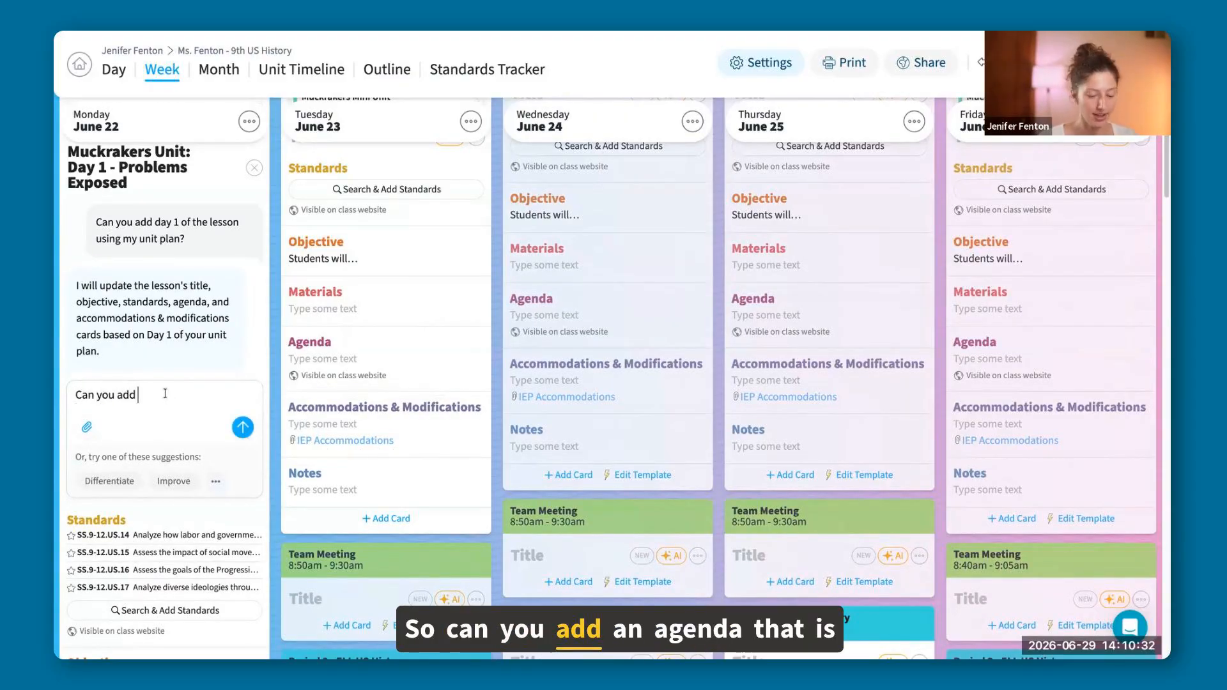
{"action": "type", "text": "an agenda "}
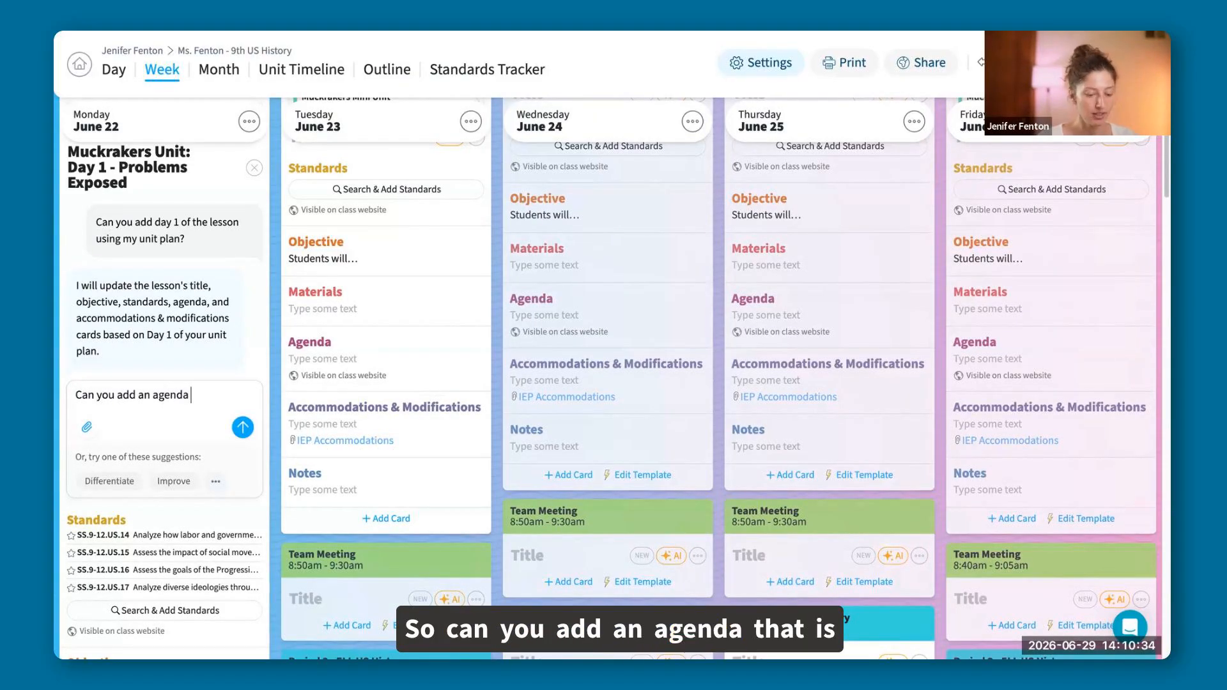
{"action": "type", "text": "that is p"}
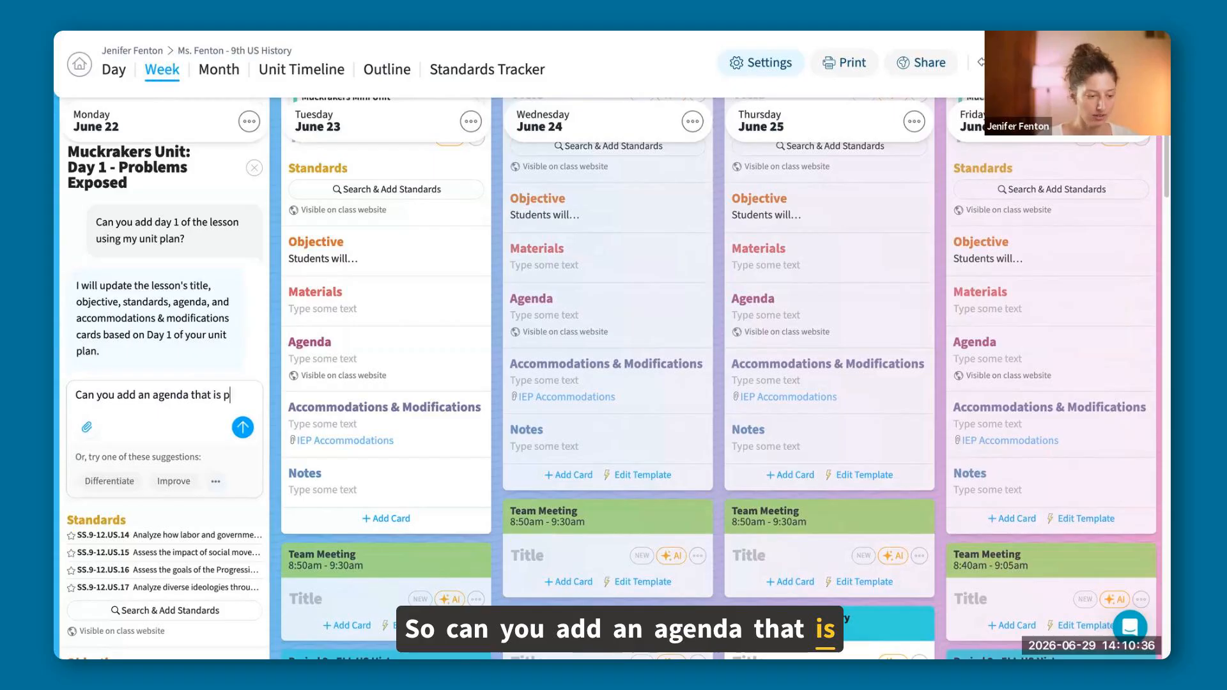
{"action": "type", "text": "roce"}
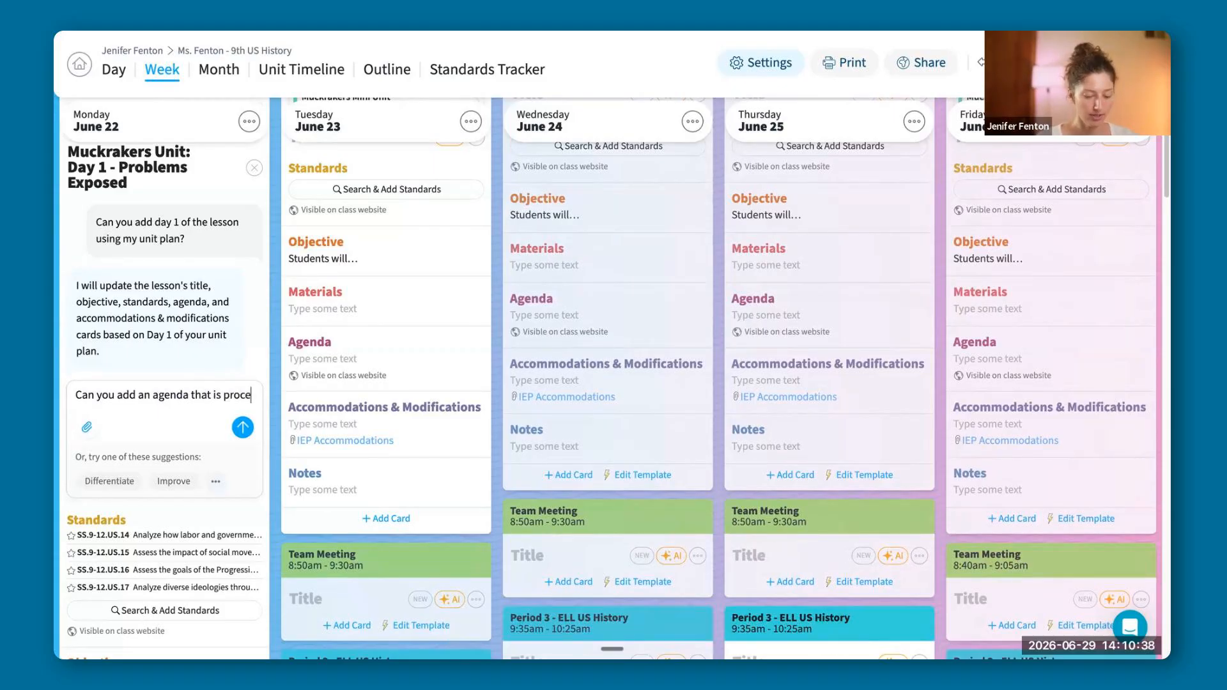
{"action": "type", "text": "dures for he"}
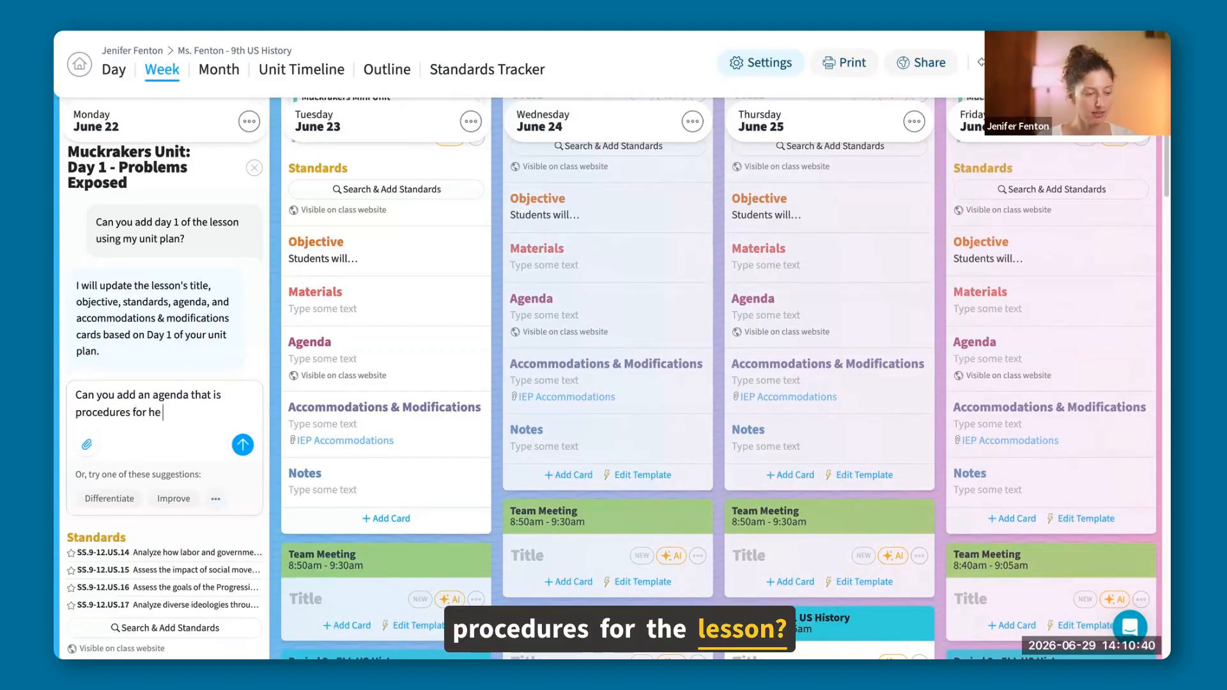
{"action": "type", "text": " k"}
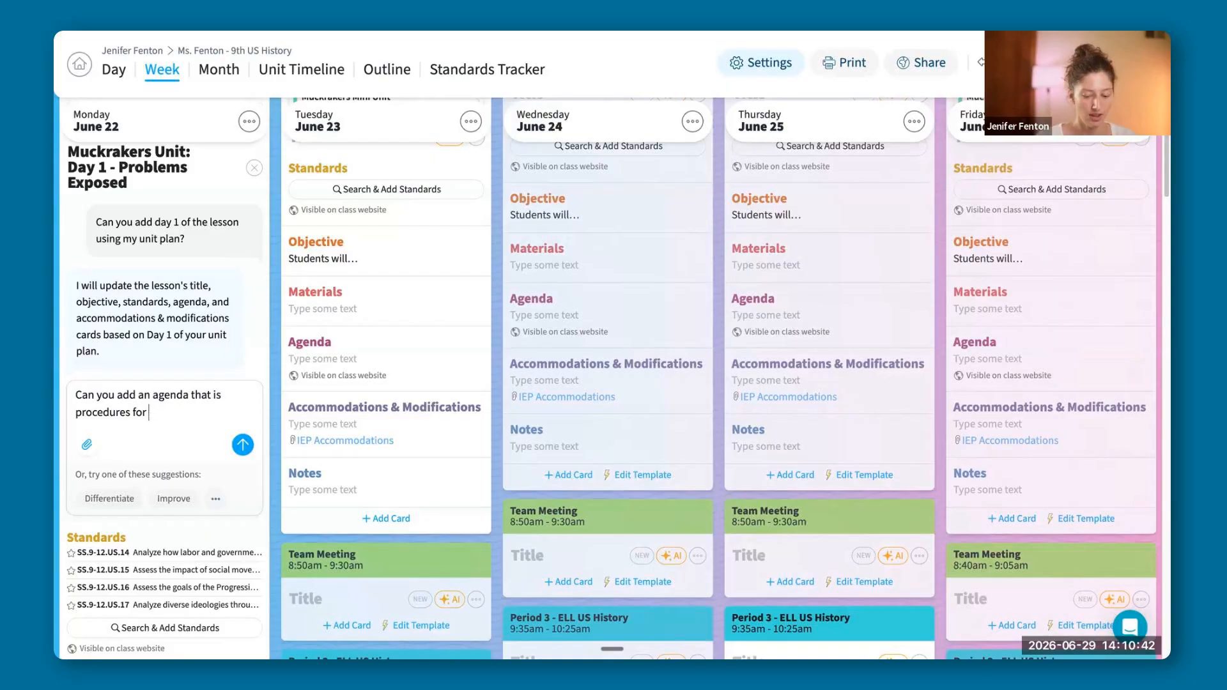
{"action": "type", "text": "esson"}
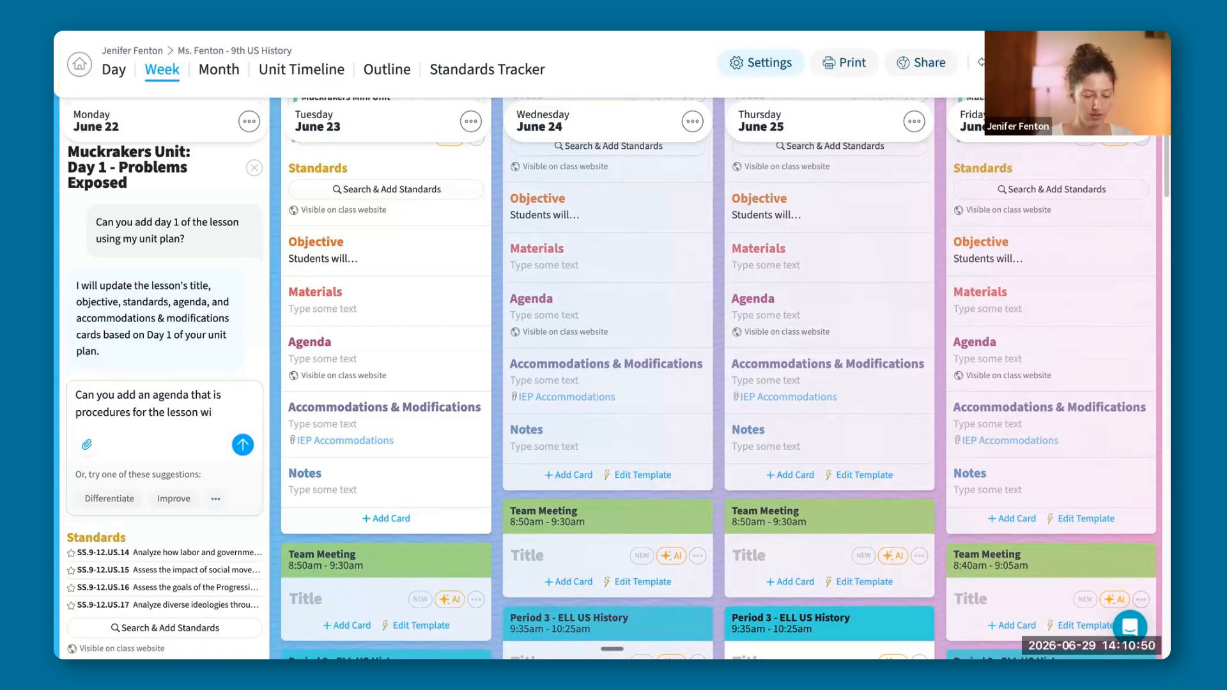
{"action": "type", "text": "with esitmated"}
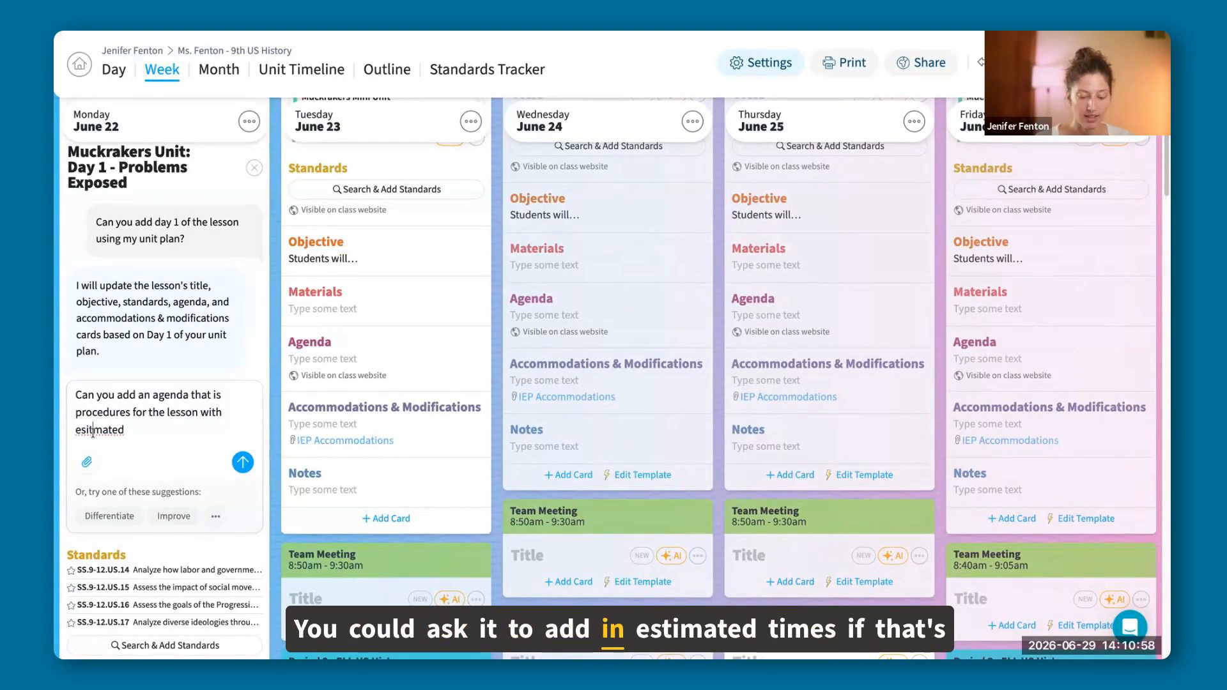
{"action": "type", "text": "imated"}
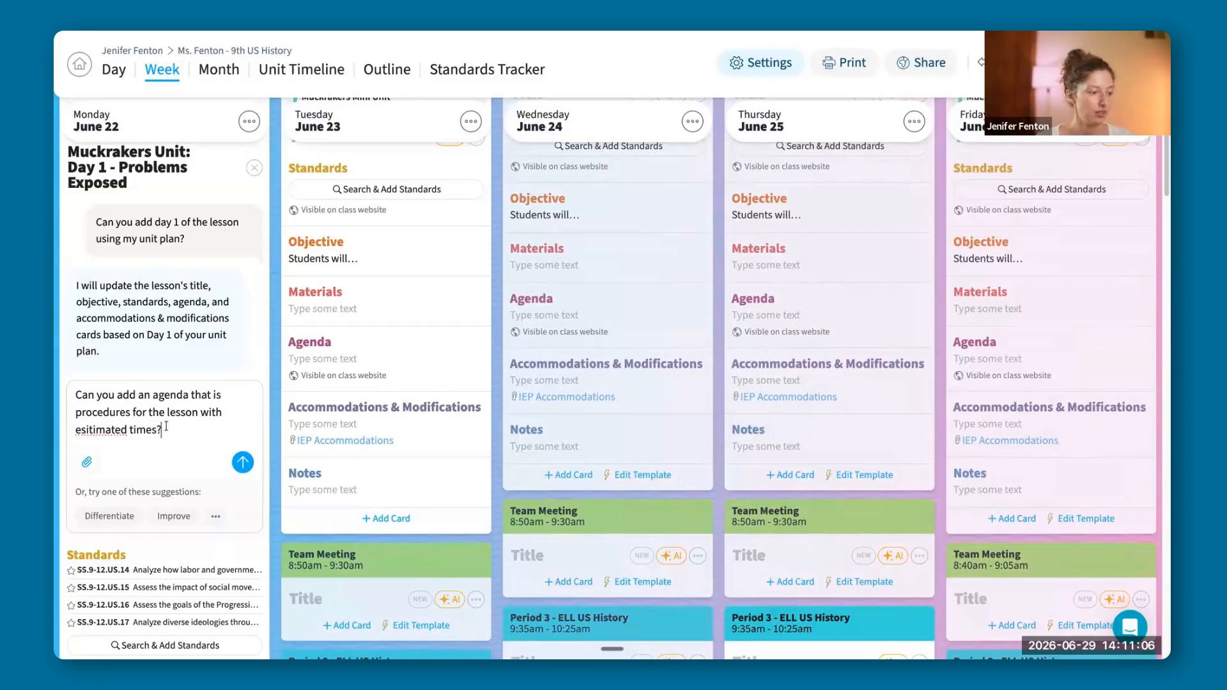
{"action": "type", "text": " times?"}
{"action": "key", "text": "Return"}
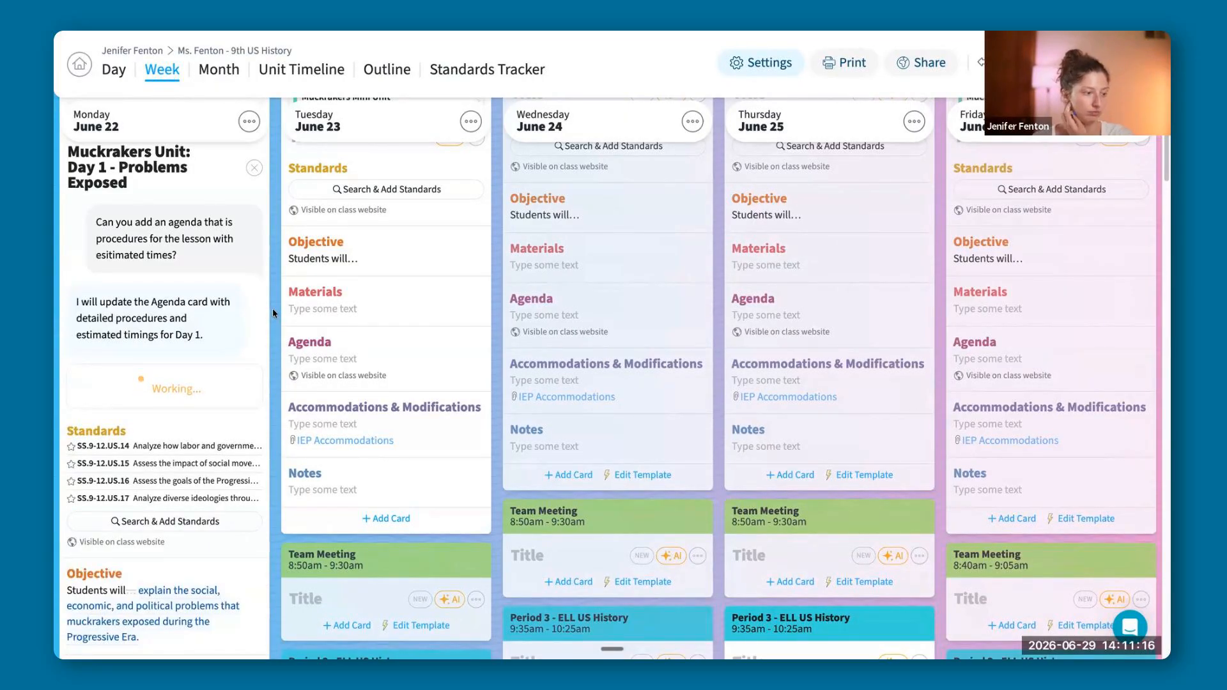
Examine the AI-revised agenda with its estimated times, along with the standards, objective and accommodations, in Monday's Period 1 lesson.
{"action": "scroll", "coordinate": [272, 309], "scroll_direction": "down", "scroll_amount": 3}
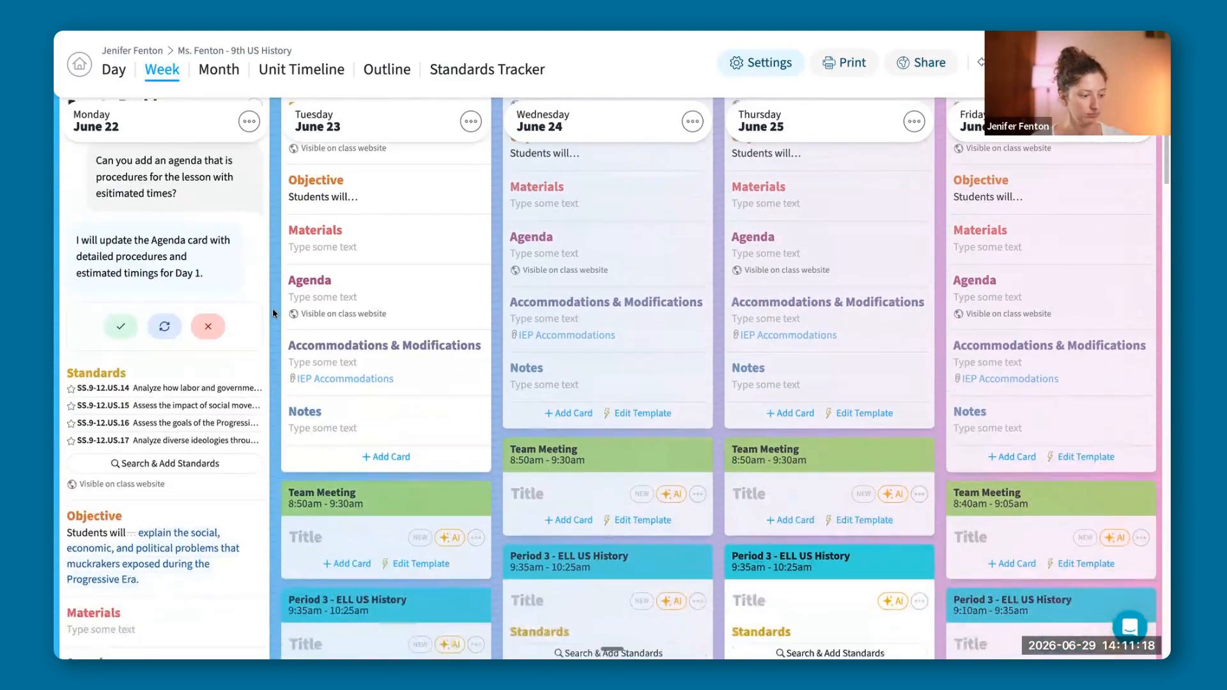
{"action": "scroll", "coordinate": [272, 308], "scroll_direction": "down", "scroll_amount": 1}
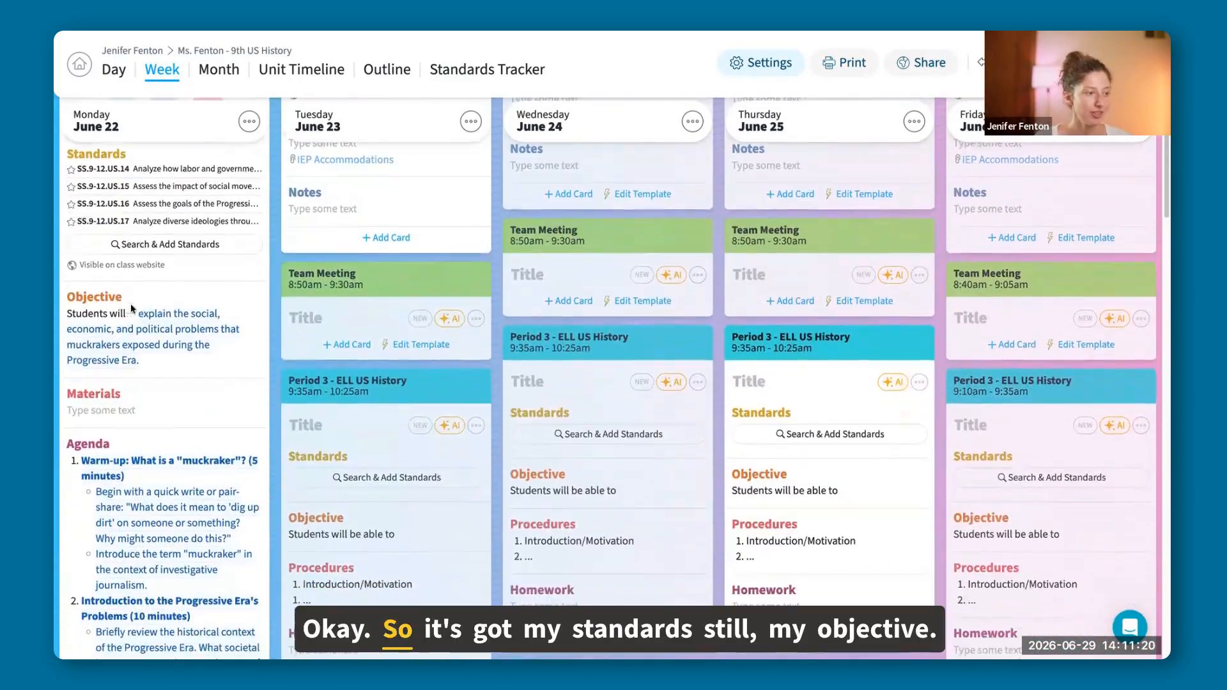
{"action": "scroll", "coordinate": [162, 353], "scroll_direction": "down", "scroll_amount": 2}
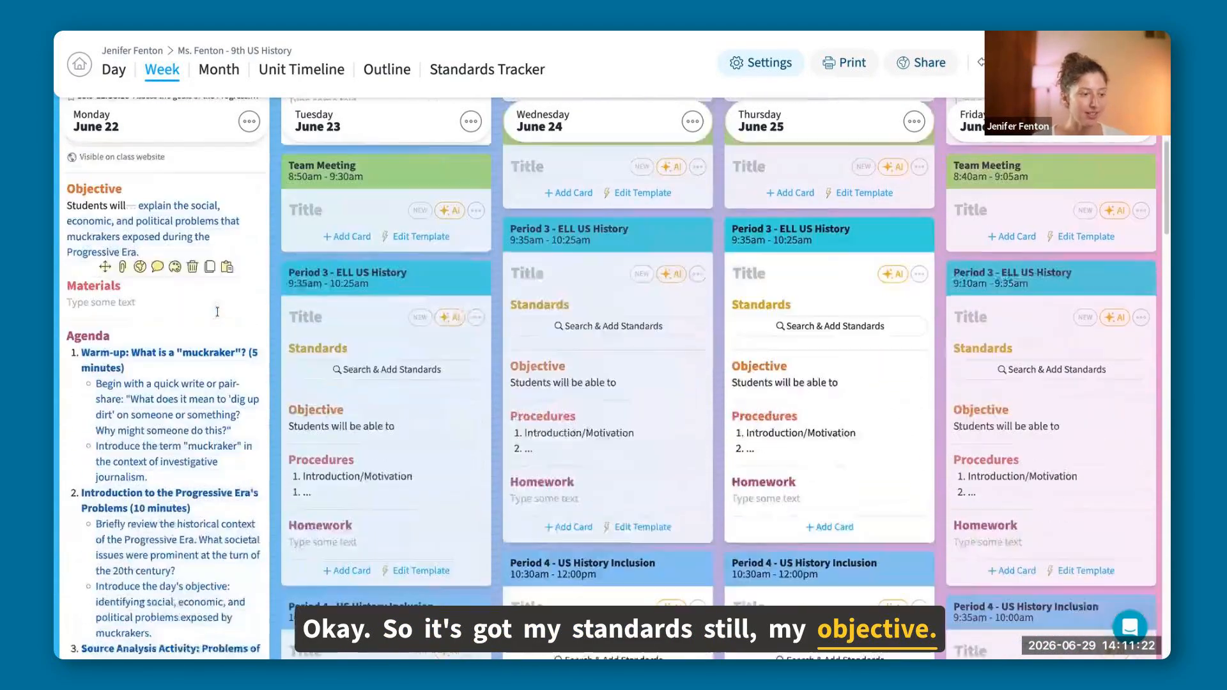
{"action": "scroll", "coordinate": [196, 385], "scroll_direction": "down", "scroll_amount": 1}
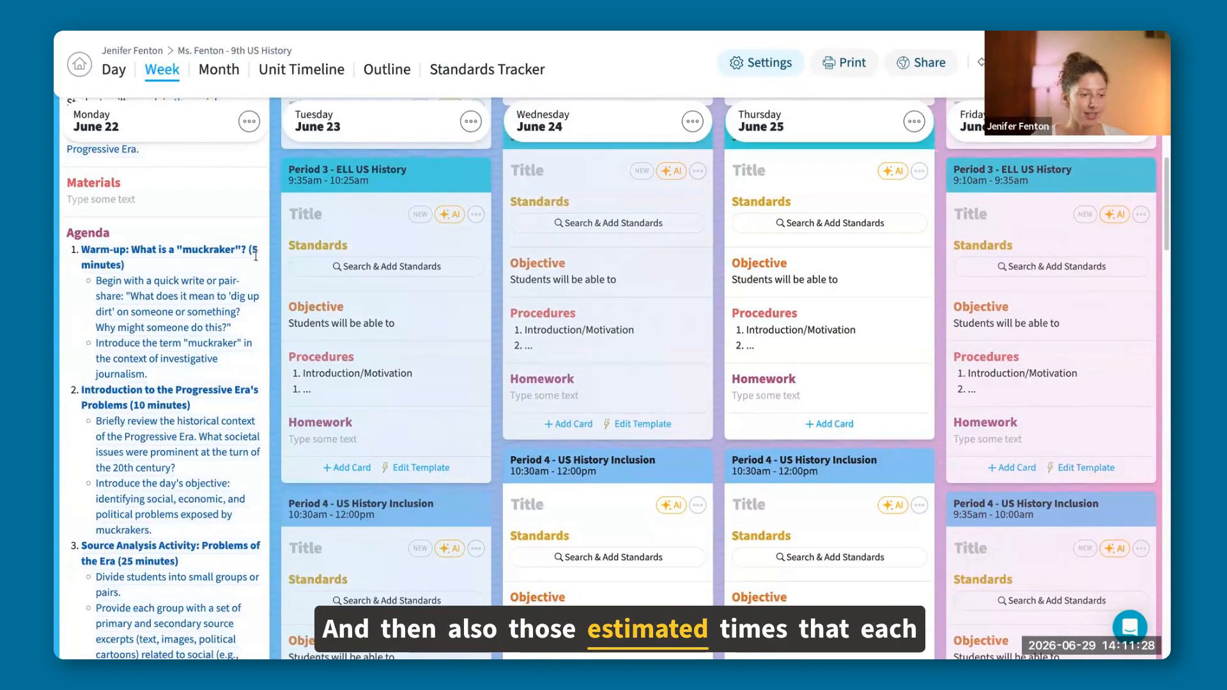
{"action": "scroll", "coordinate": [187, 405], "scroll_direction": "down", "scroll_amount": 1}
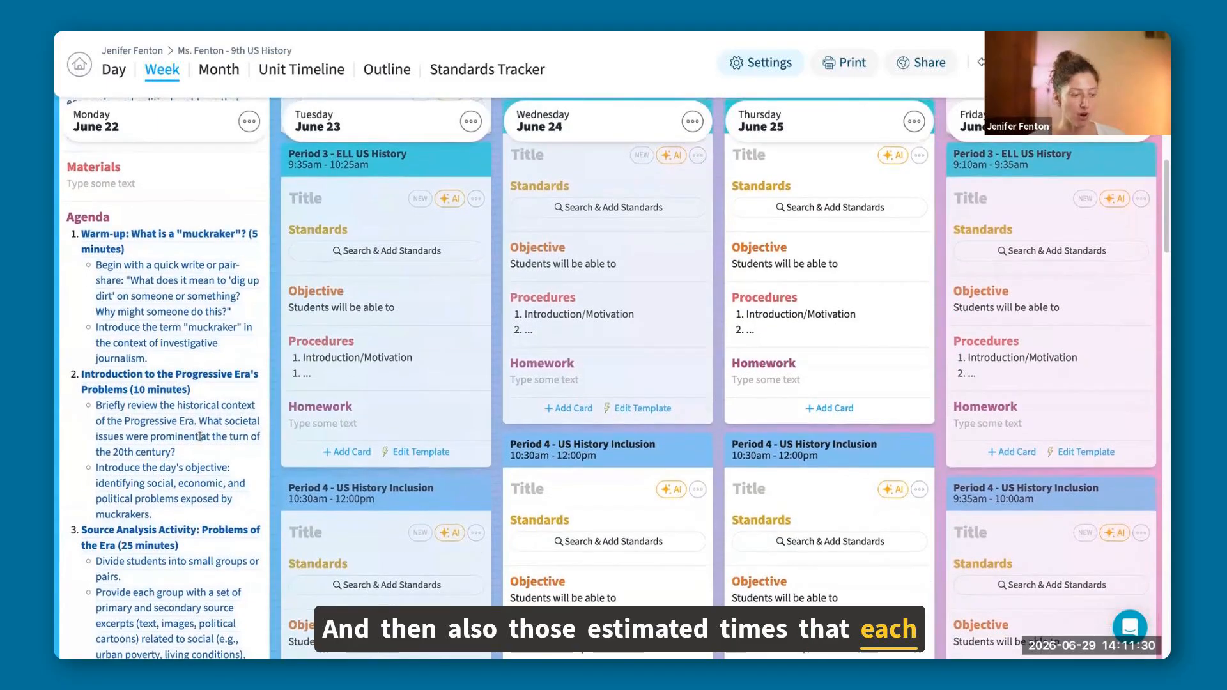
{"action": "scroll", "coordinate": [200, 436], "scroll_direction": "down", "scroll_amount": 4}
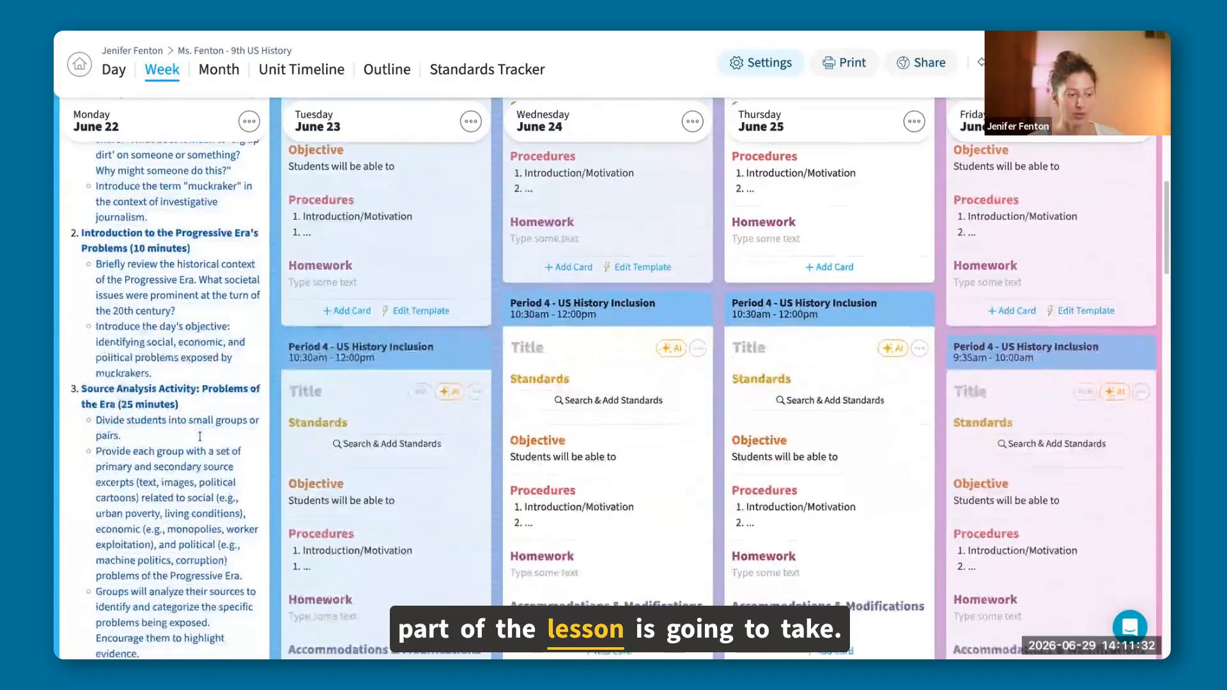
{"action": "scroll", "coordinate": [200, 436], "scroll_direction": "down", "scroll_amount": 7}
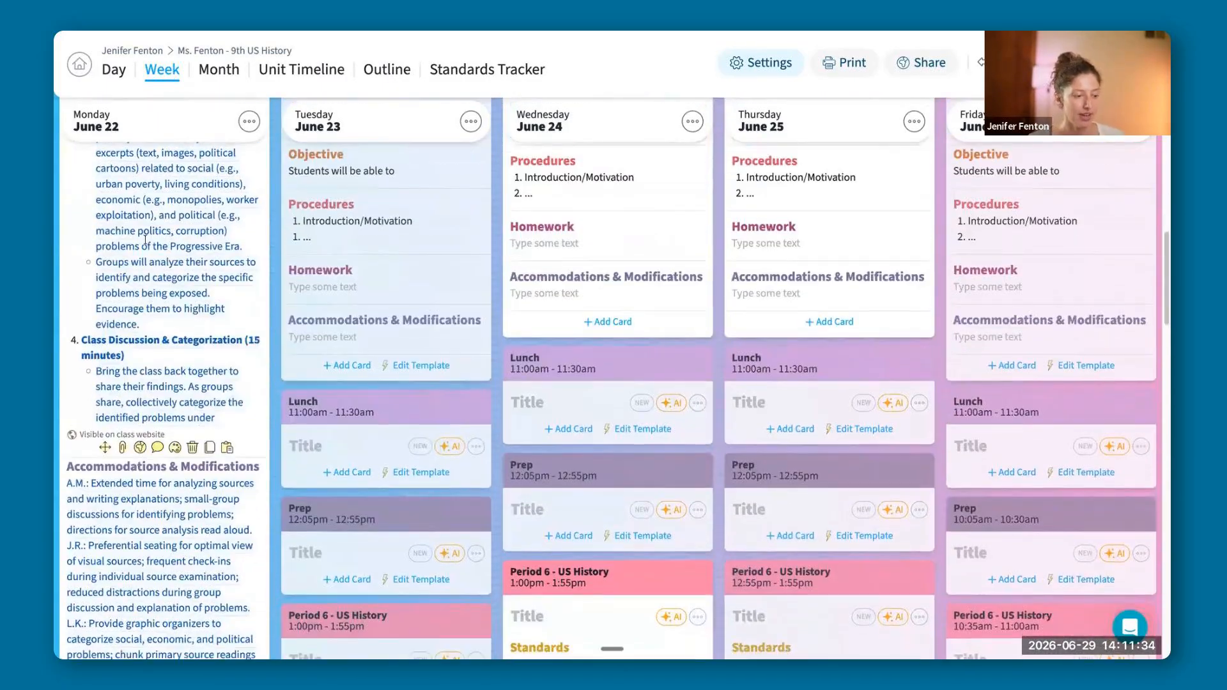
{"action": "scroll", "coordinate": [214, 593], "scroll_direction": "down", "scroll_amount": 3}
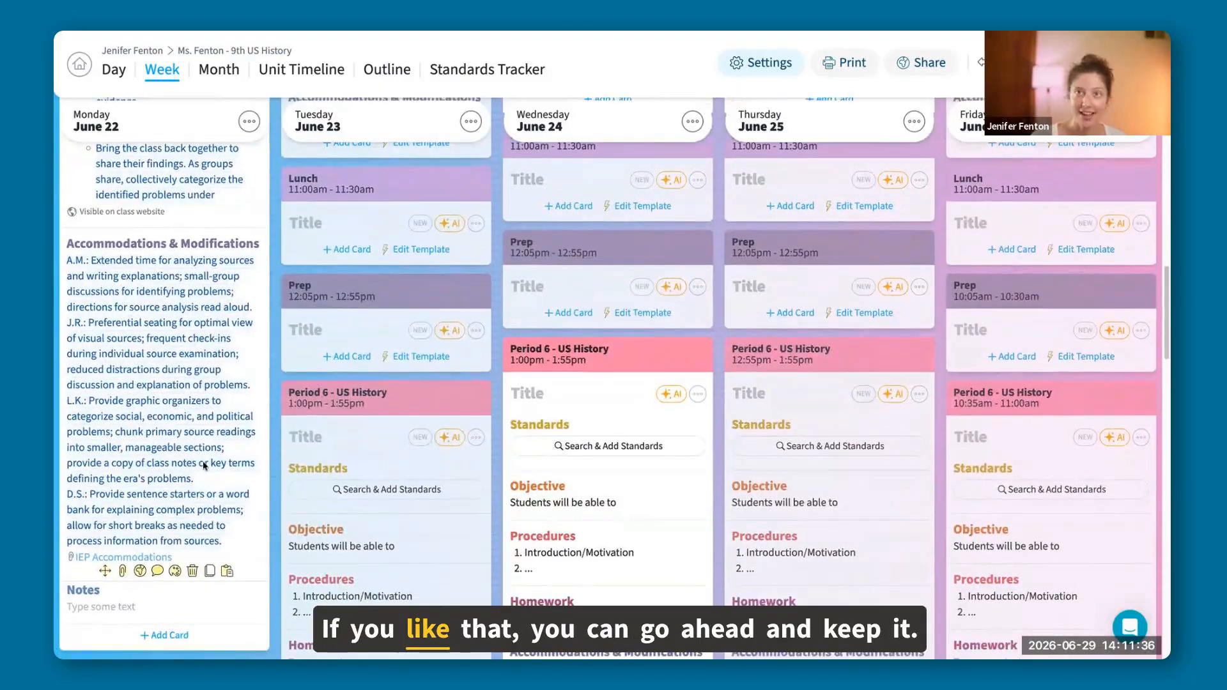
Accept the AI's proposed changes to Monday's Period 1 lesson.
{"action": "scroll", "coordinate": [201, 455], "scroll_direction": "up", "scroll_amount": 5}
{"action": "scroll", "coordinate": [202, 452], "scroll_direction": "up", "scroll_amount": 15}
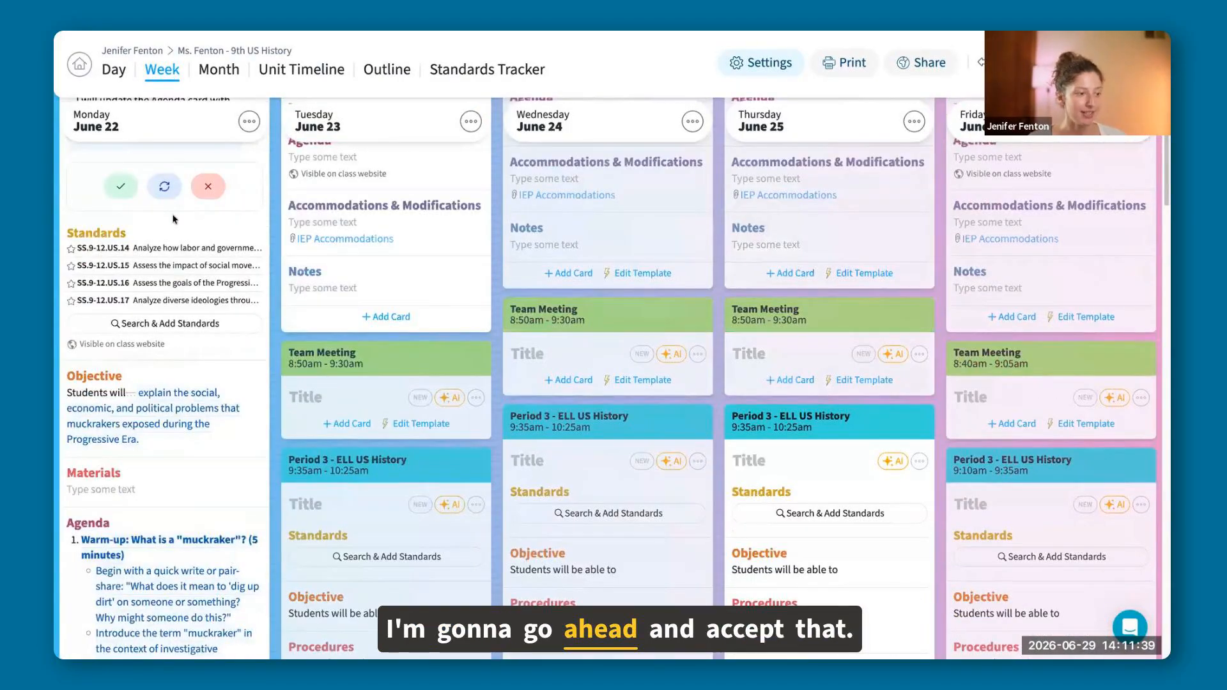
{"action": "left_click", "coordinate": [121, 186]}
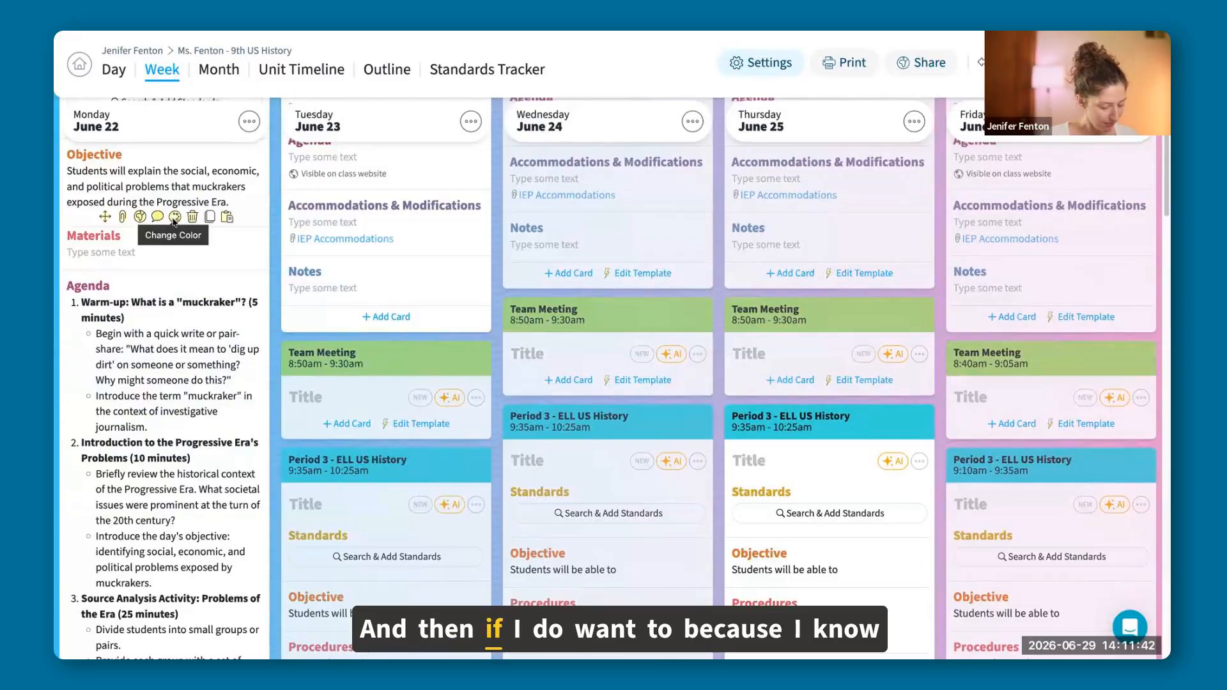
Add a text card titled "Exit Ticket" below the Notes card in Monday's Period 1 lesson.
{"action": "scroll", "coordinate": [182, 249], "scroll_direction": "down", "scroll_amount": 7}
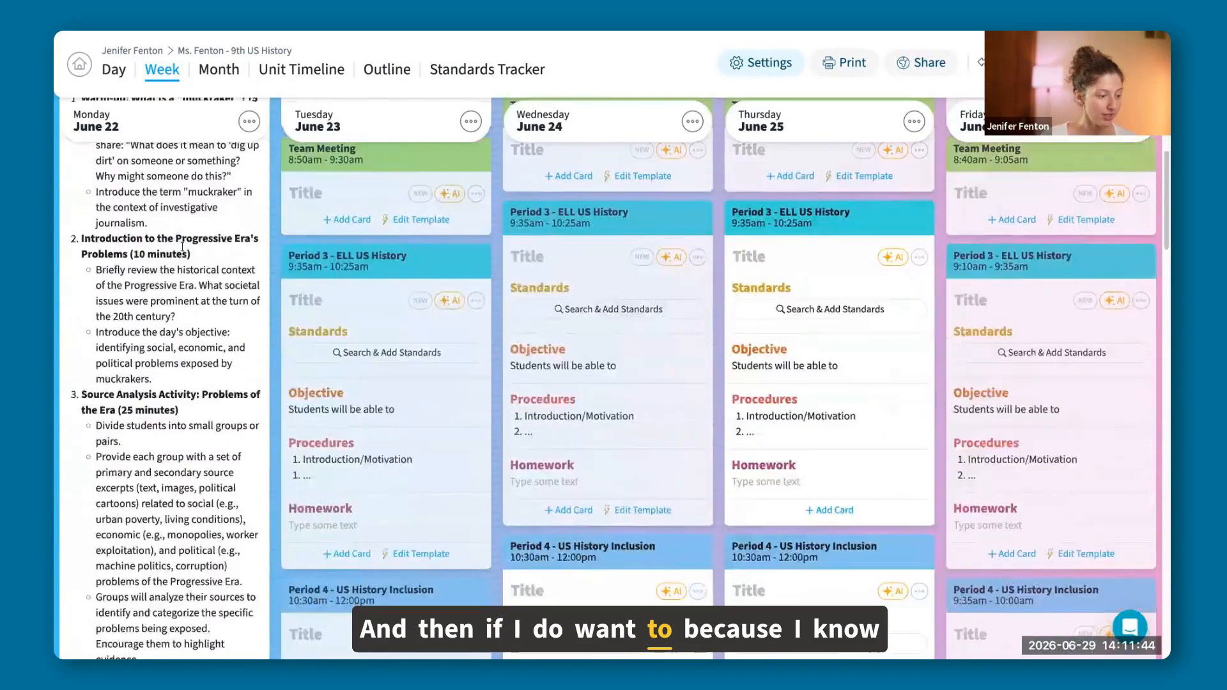
{"action": "scroll", "coordinate": [182, 246], "scroll_direction": "down", "scroll_amount": 3}
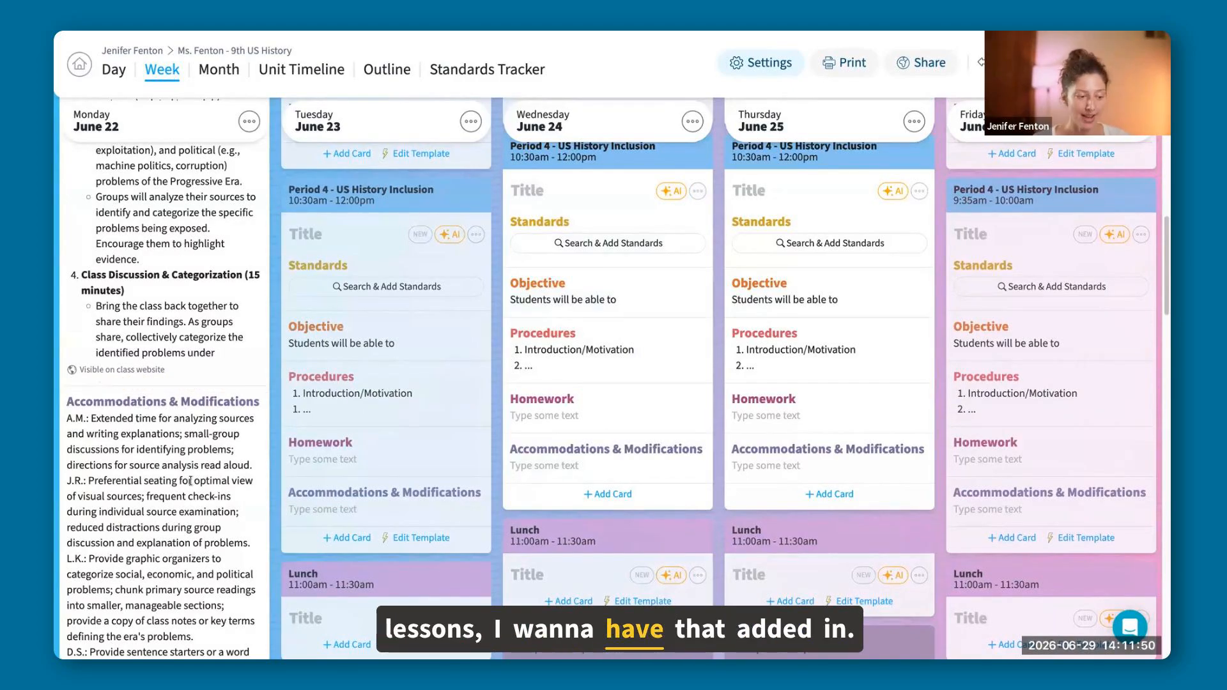
{"action": "scroll", "coordinate": [147, 413], "scroll_direction": "down", "scroll_amount": 3}
{"action": "scroll", "coordinate": [206, 591], "scroll_direction": "down", "scroll_amount": 1}
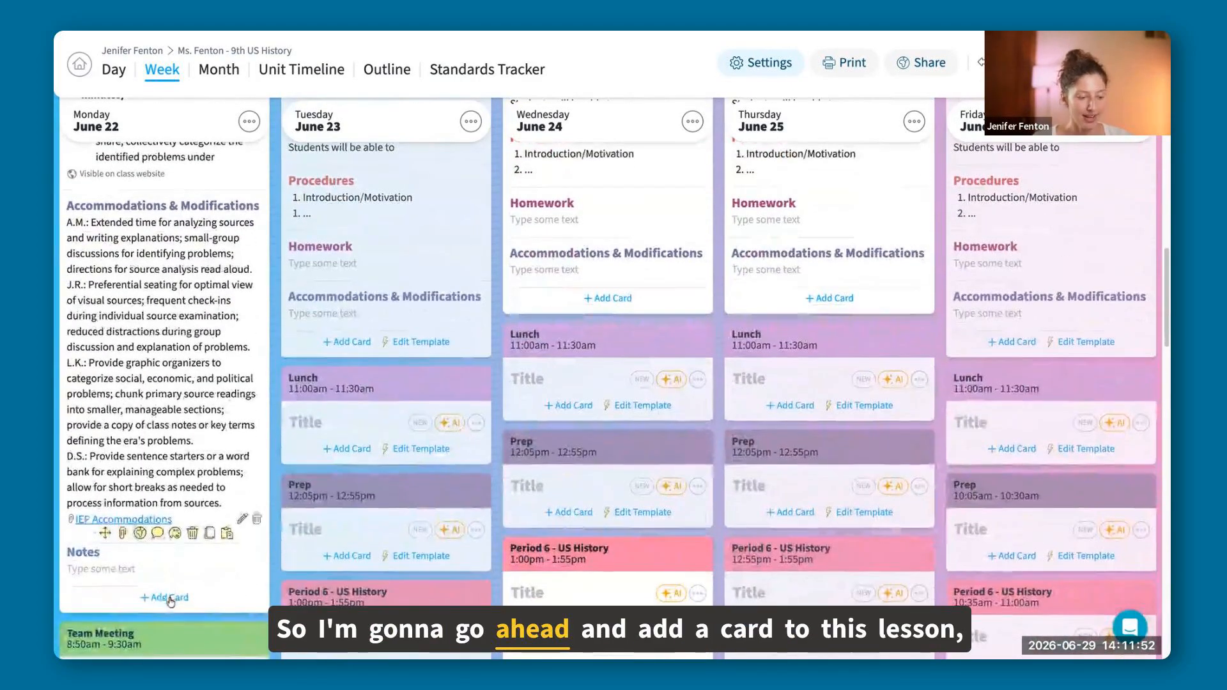
{"action": "left_click", "coordinate": [165, 597]}
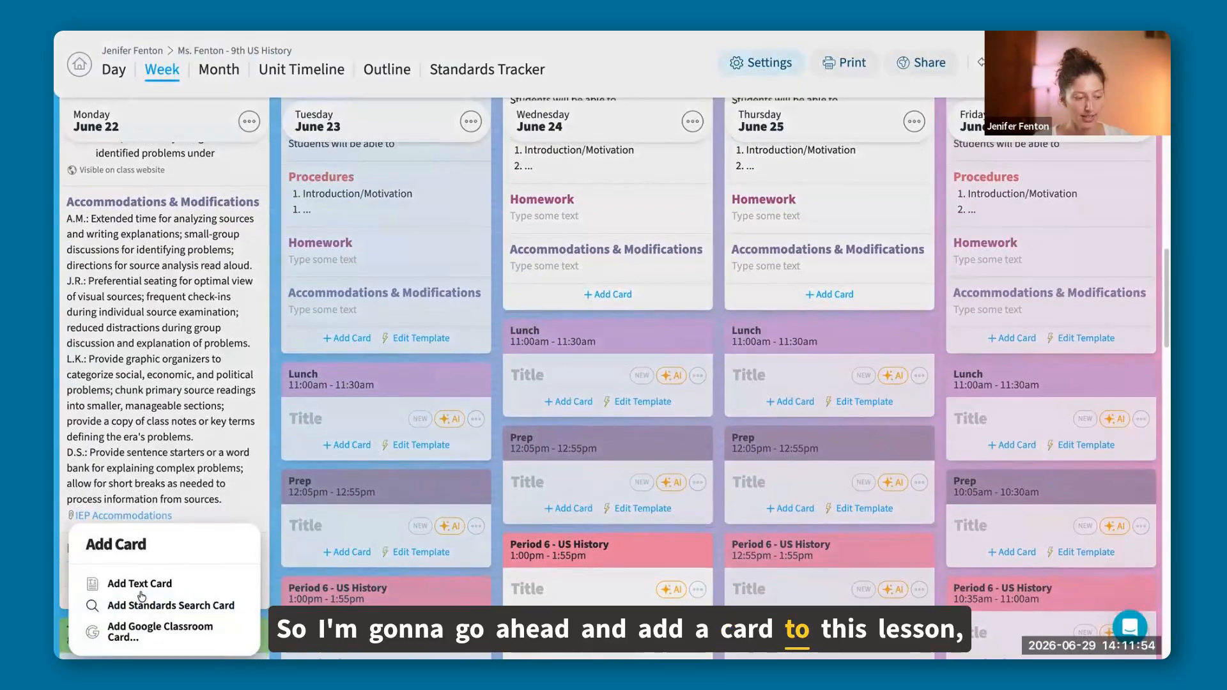
{"action": "left_click", "coordinate": [211, 584]}
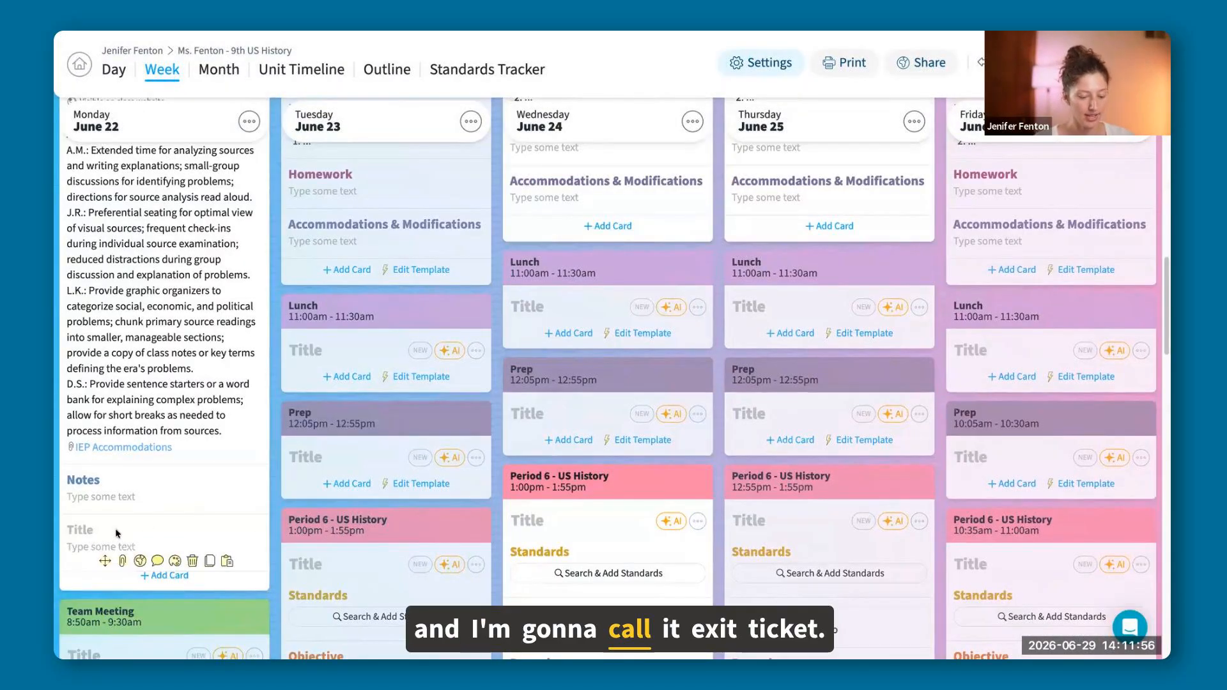
{"action": "left_click", "coordinate": [115, 528]}
{"action": "type", "text": "Exit Ticket"}
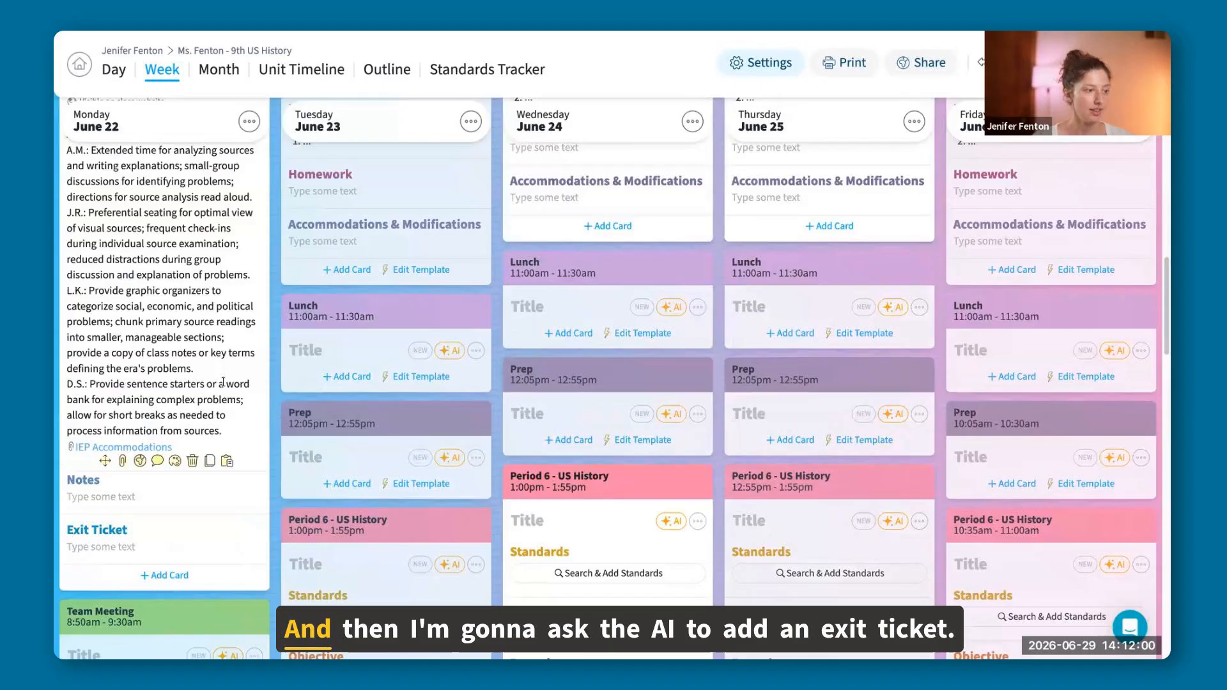
Ask the AI in Monday's Period 1 lesson "can you add a 2-minute exit ticket to the lesson?".
{"action": "scroll", "coordinate": [222, 385], "scroll_direction": "up", "scroll_amount": 10}
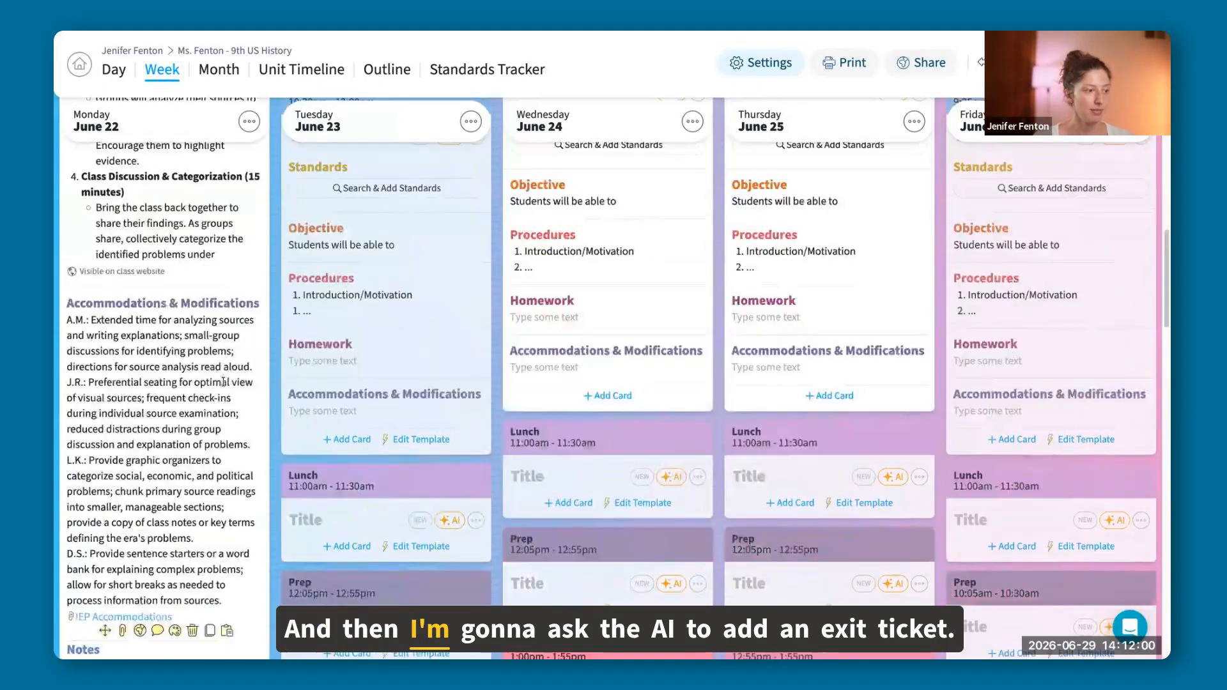
{"action": "scroll", "coordinate": [223, 382], "scroll_direction": "up", "scroll_amount": 10}
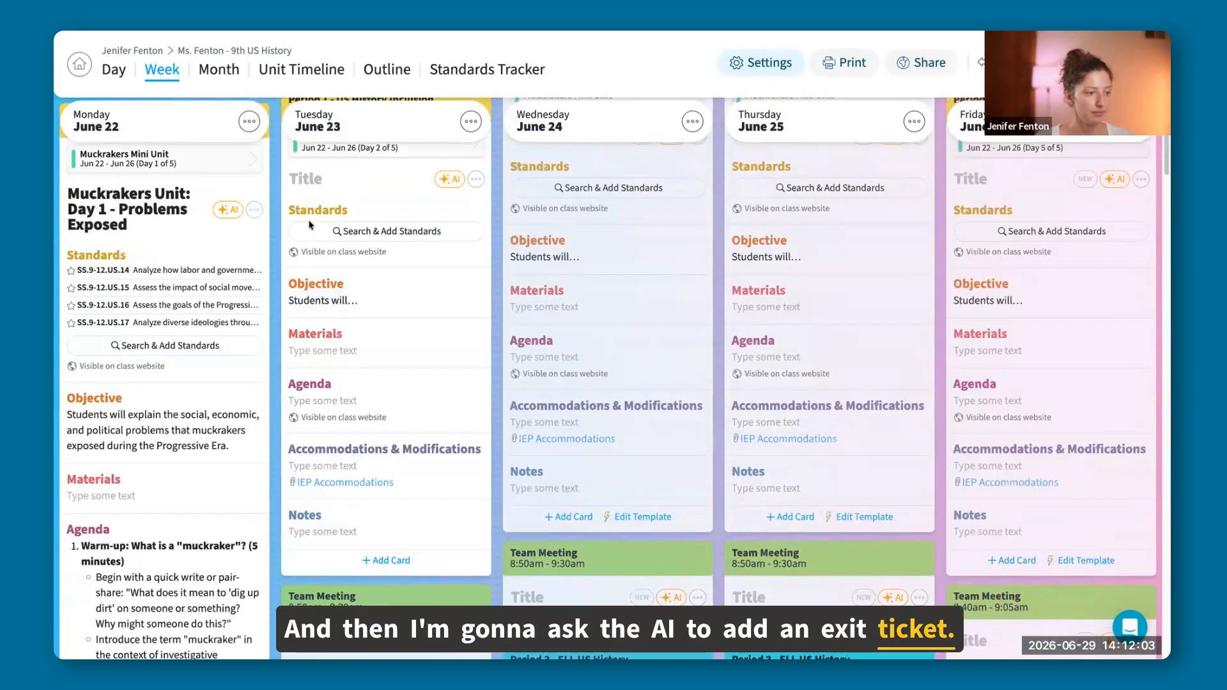
{"action": "left_click", "coordinate": [228, 209]}
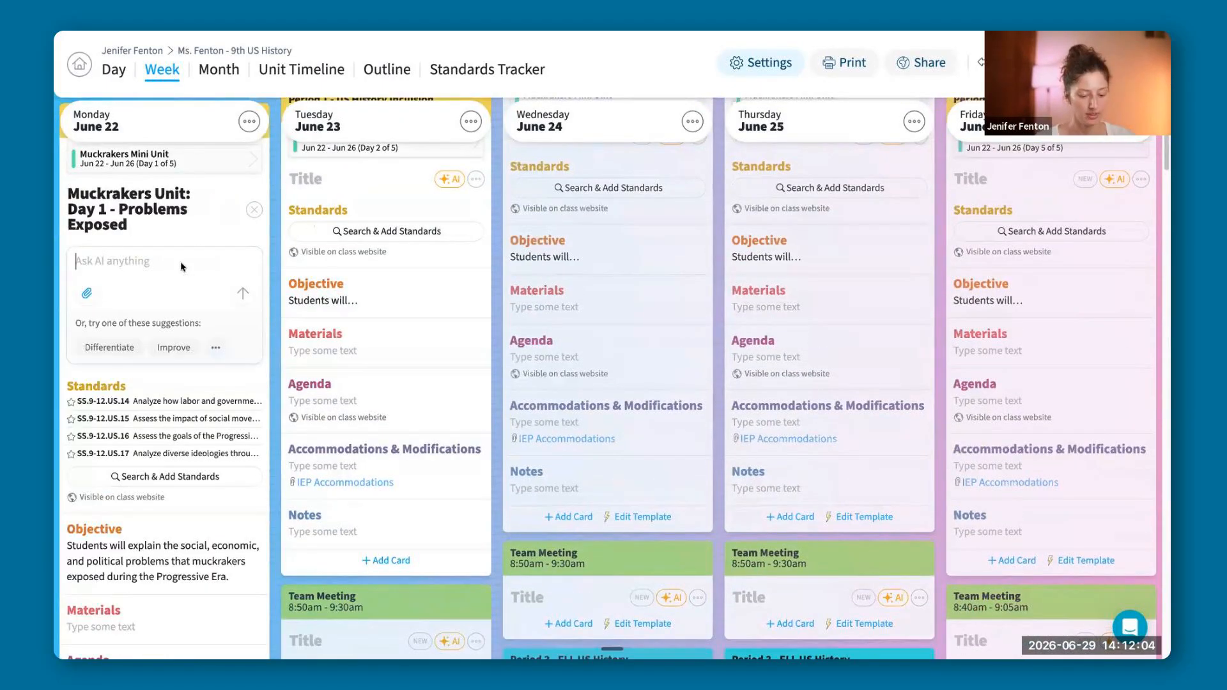
{"action": "type", "text": "can you"}
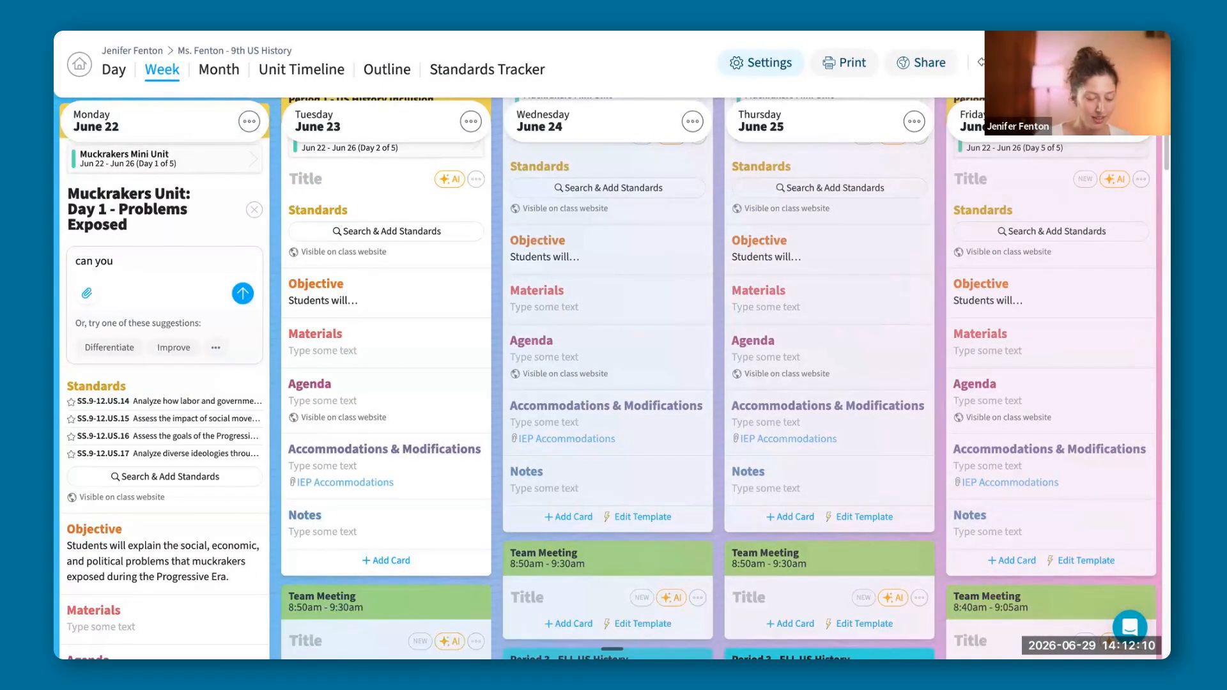
{"action": "type", "text": " add a "}
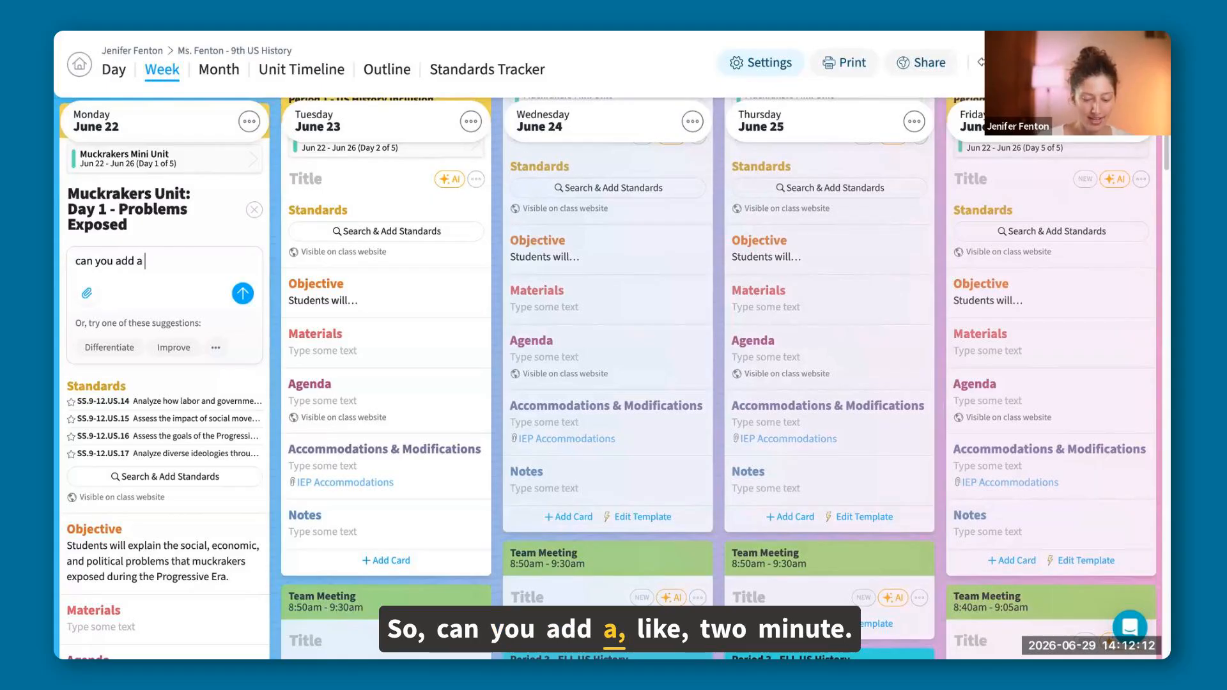
{"action": "type", "text": "2-"}
{"action": "type", "text": ","}
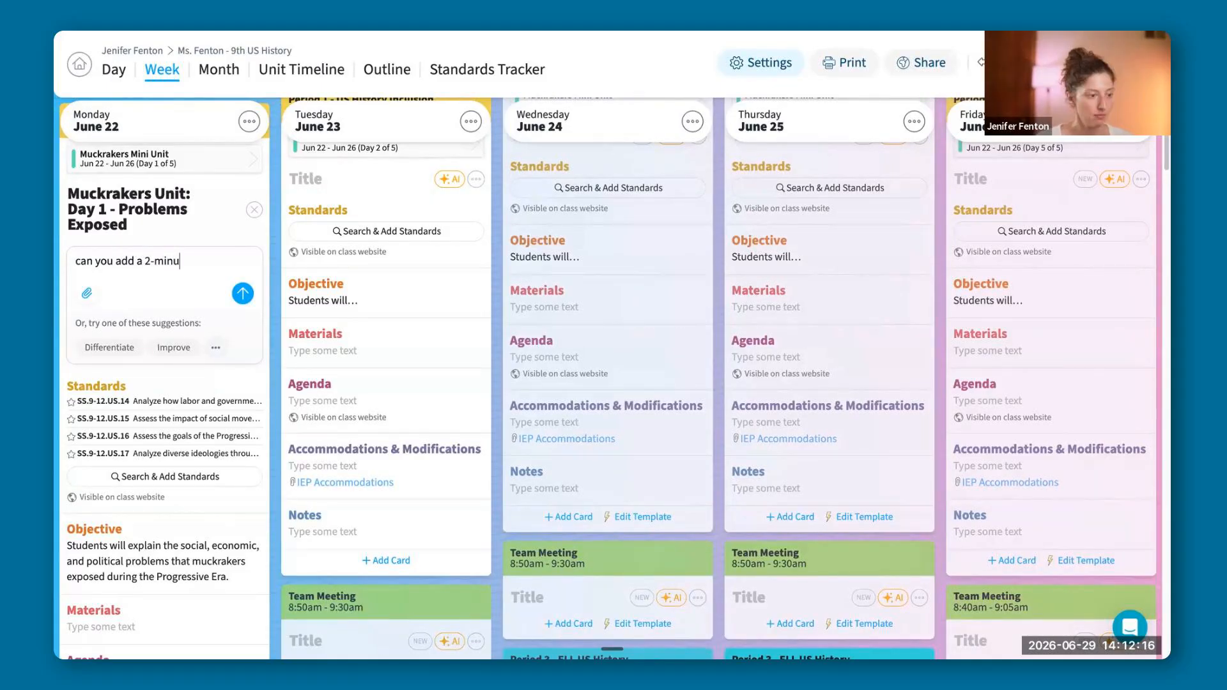
{"action": "type", "text": "inute exit"}
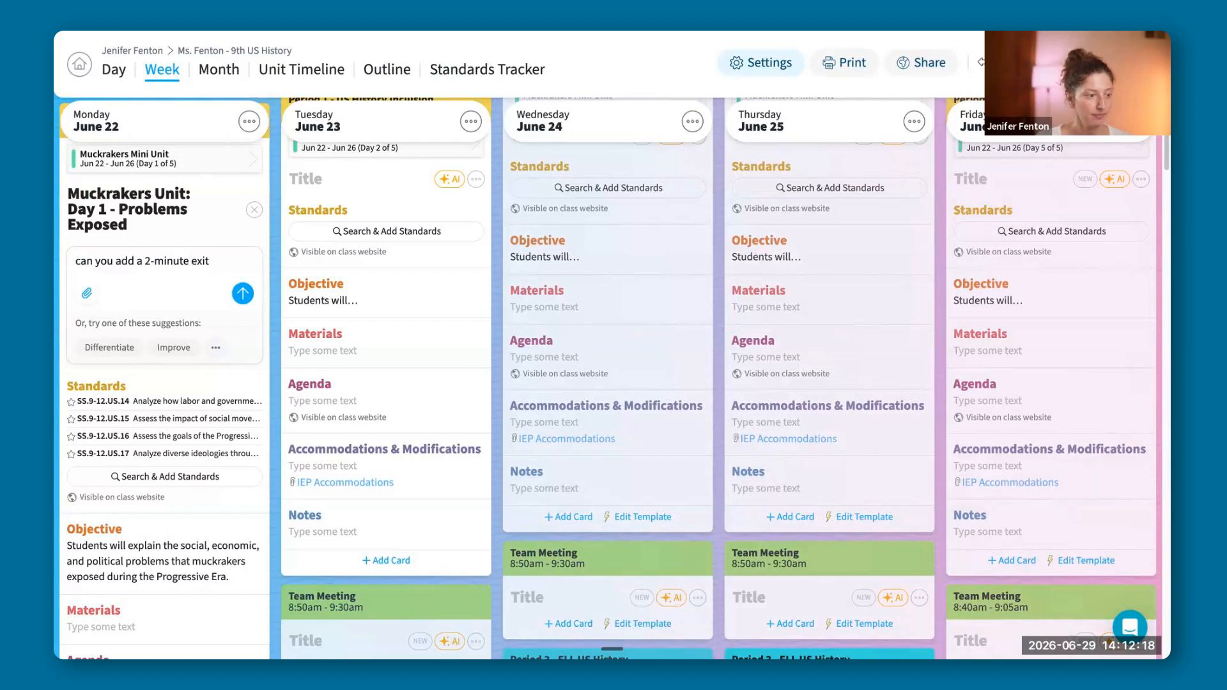
{"action": "type", "text": " to"}
{"action": "key", "text": "BackSpace"}
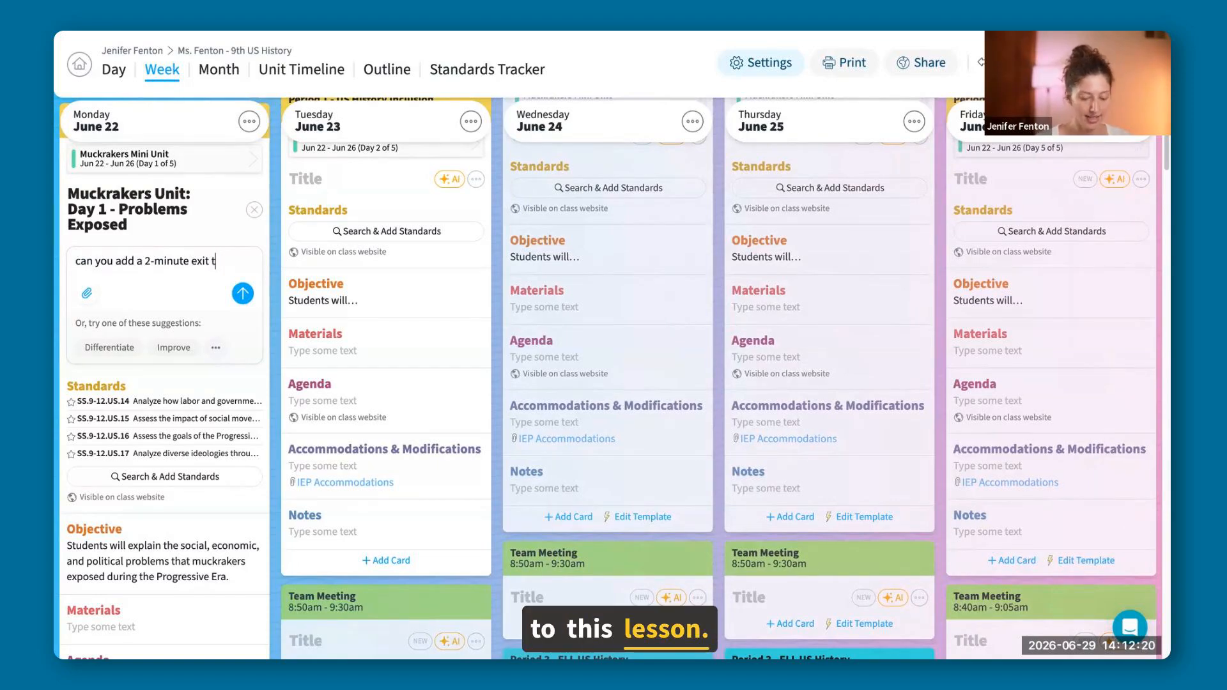
{"action": "type", "text": "icket to"}
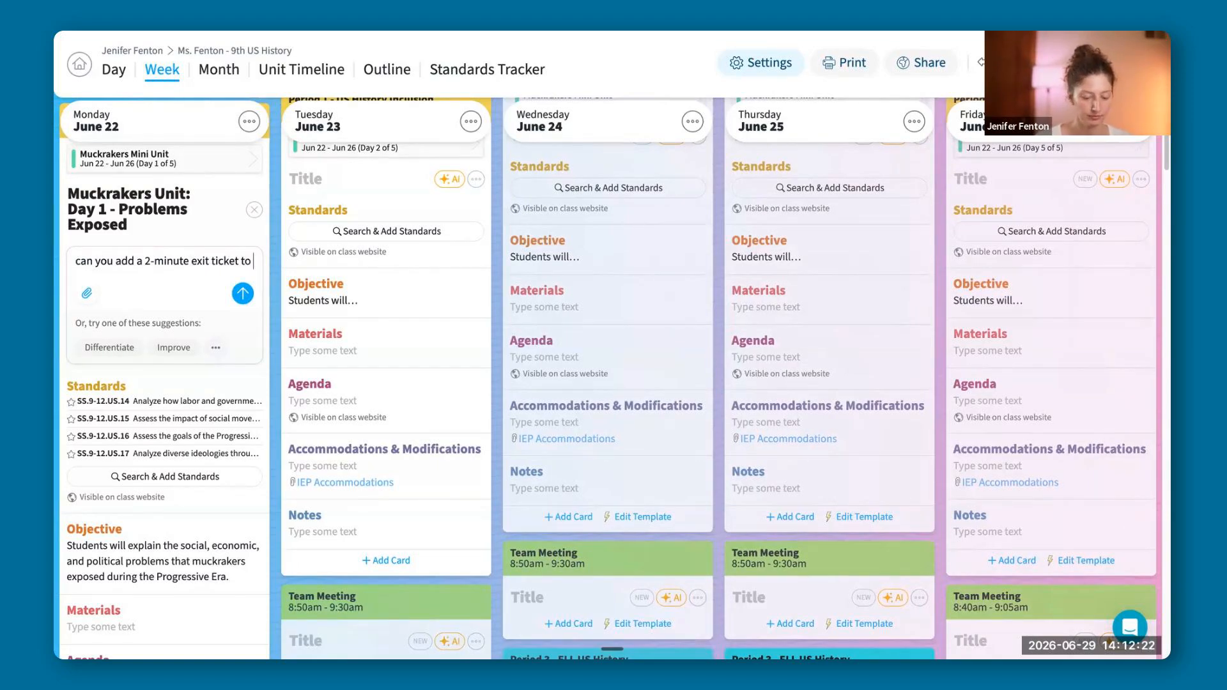
{"action": "type", "text": " ht"}
{"action": "key", "text": "BackSpace"}
{"action": "key", "text": "BackSpace"}
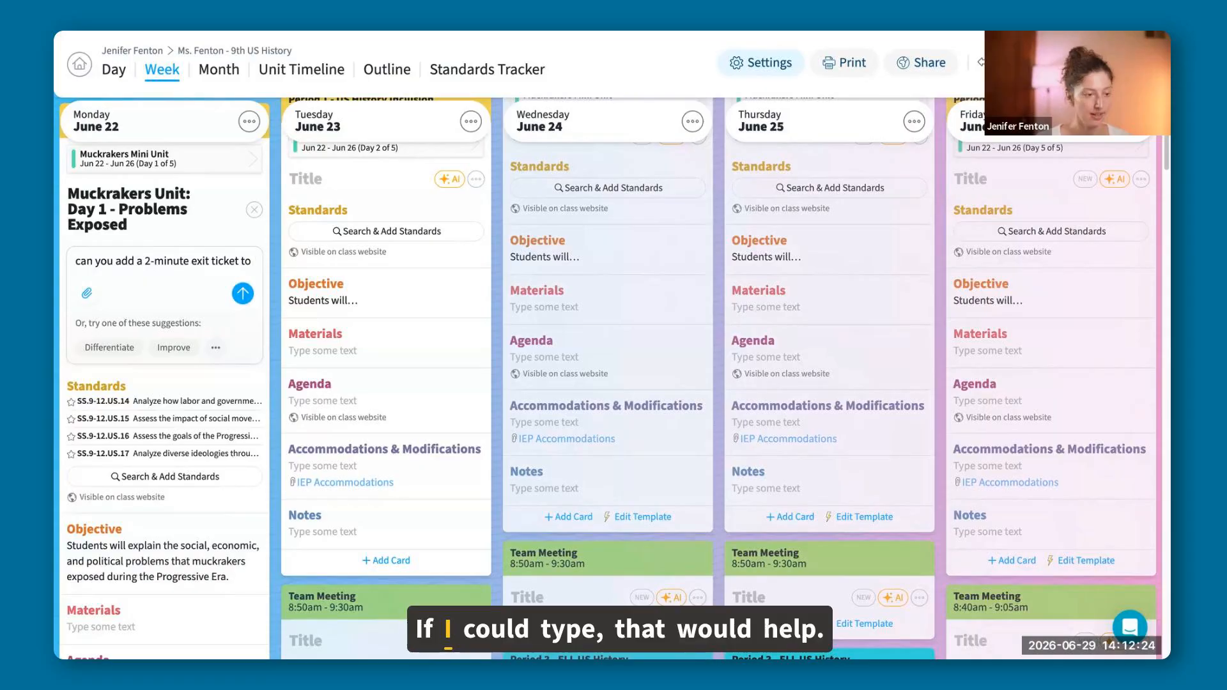
{"action": "type", "text": "the les"}
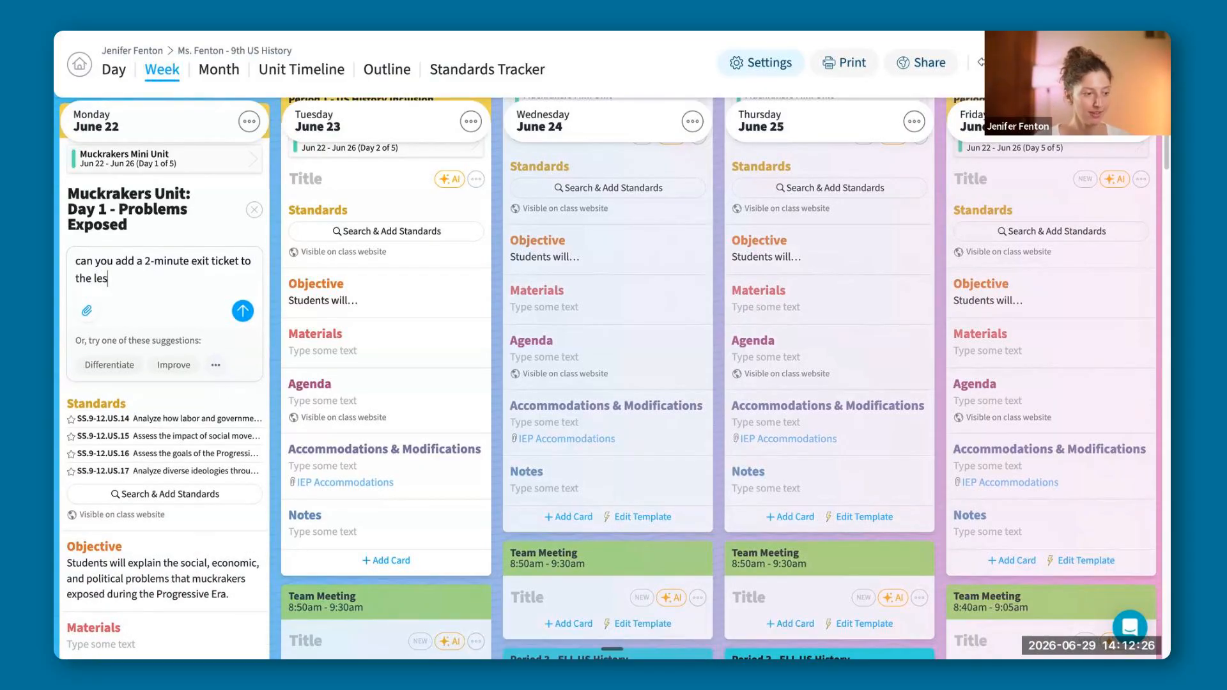
{"action": "type", "text": "son?"}
{"action": "key", "text": "Return"}
Review the AI's proposed exit ticket text in Monday's Period 1 lesson and accept the change.
{"action": "scroll", "coordinate": [289, 186], "scroll_direction": "down", "scroll_amount": 2}
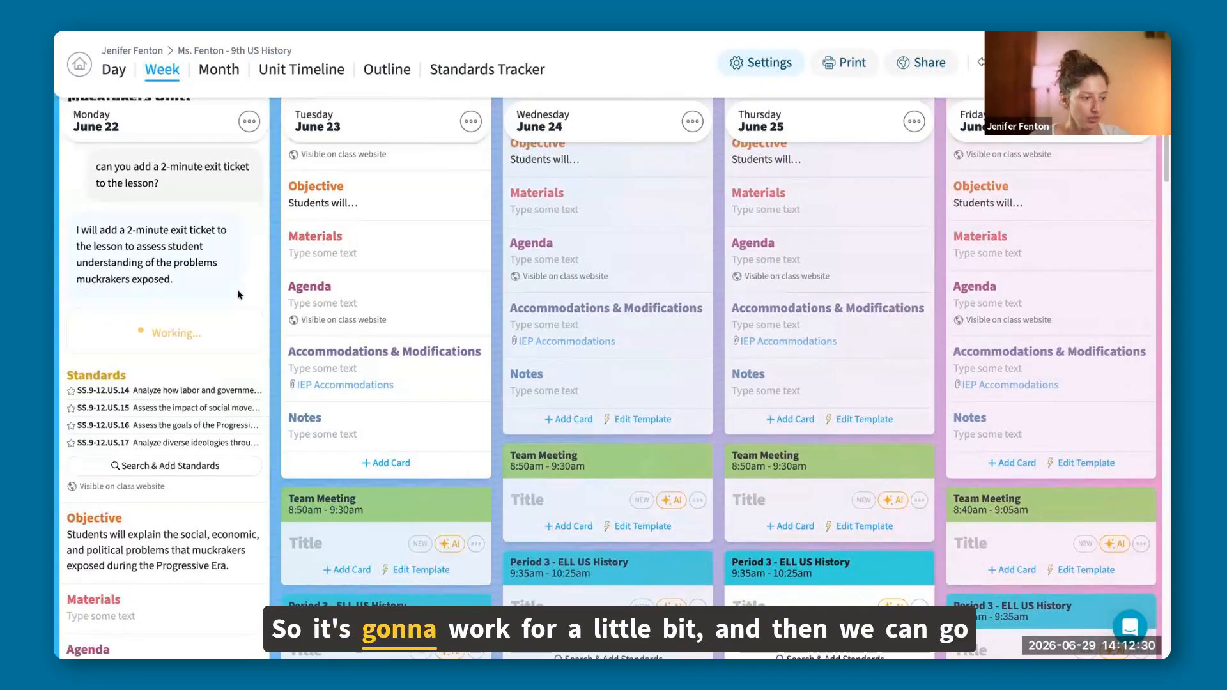
{"action": "scroll", "coordinate": [238, 295], "scroll_direction": "down", "scroll_amount": 10}
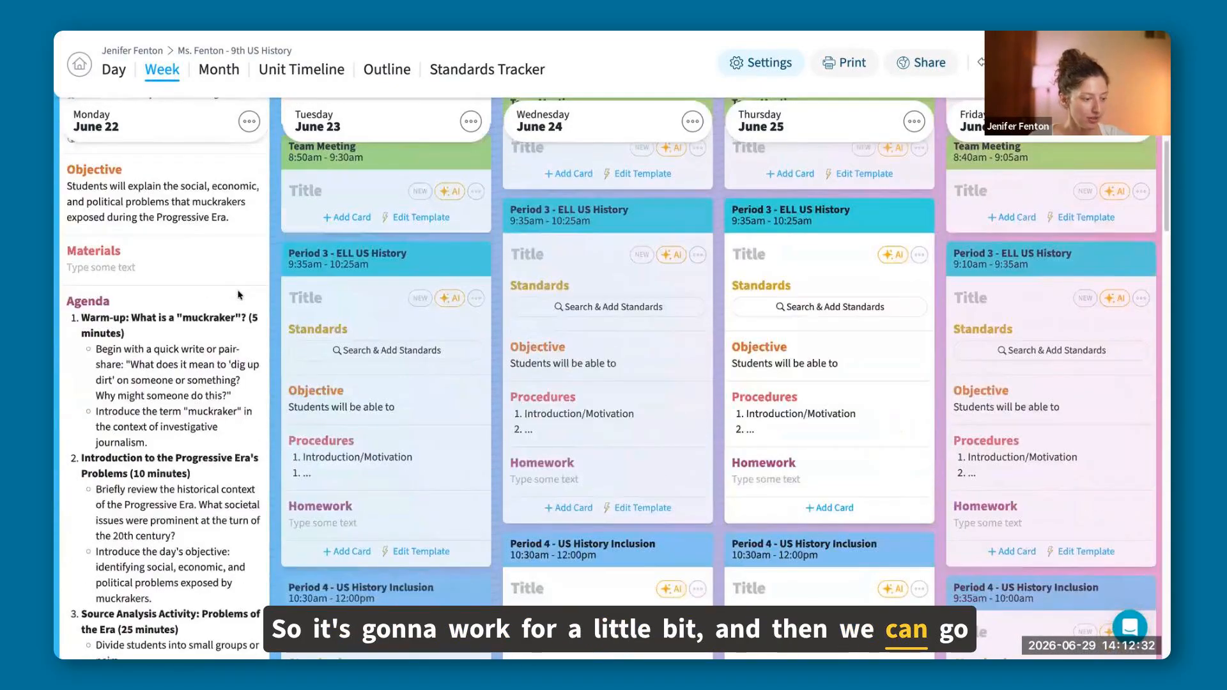
{"action": "scroll", "coordinate": [237, 295], "scroll_direction": "down", "scroll_amount": 8}
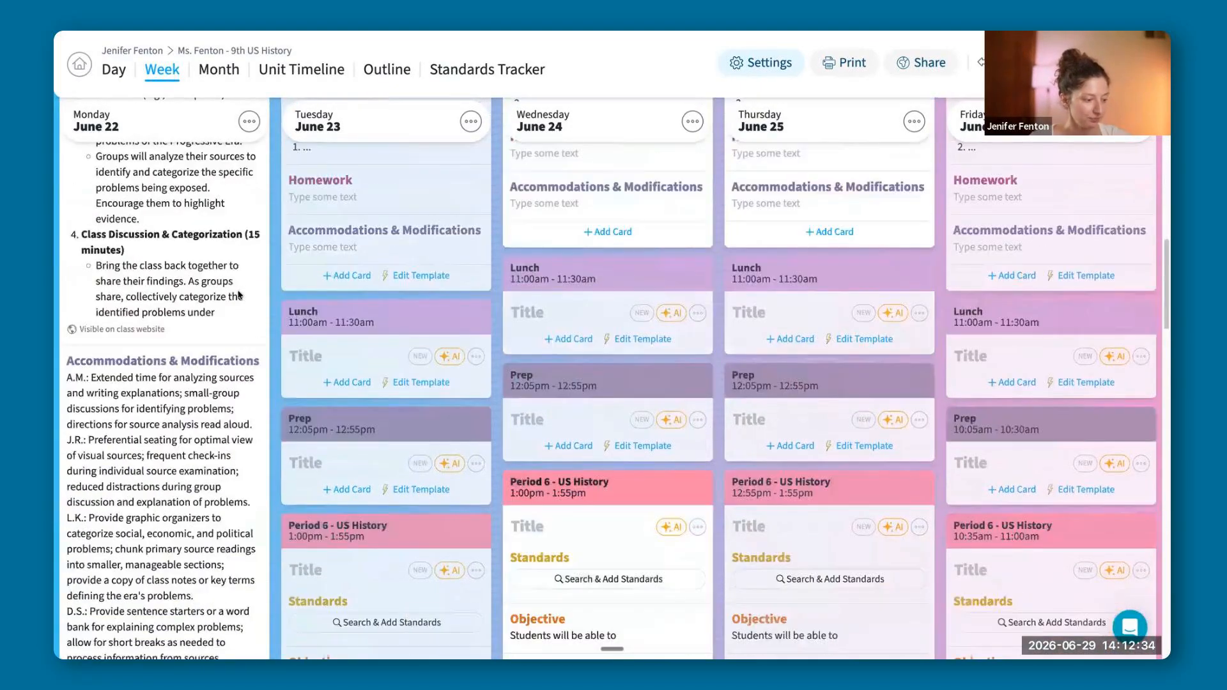
{"action": "scroll", "coordinate": [238, 291], "scroll_direction": "down", "scroll_amount": 2}
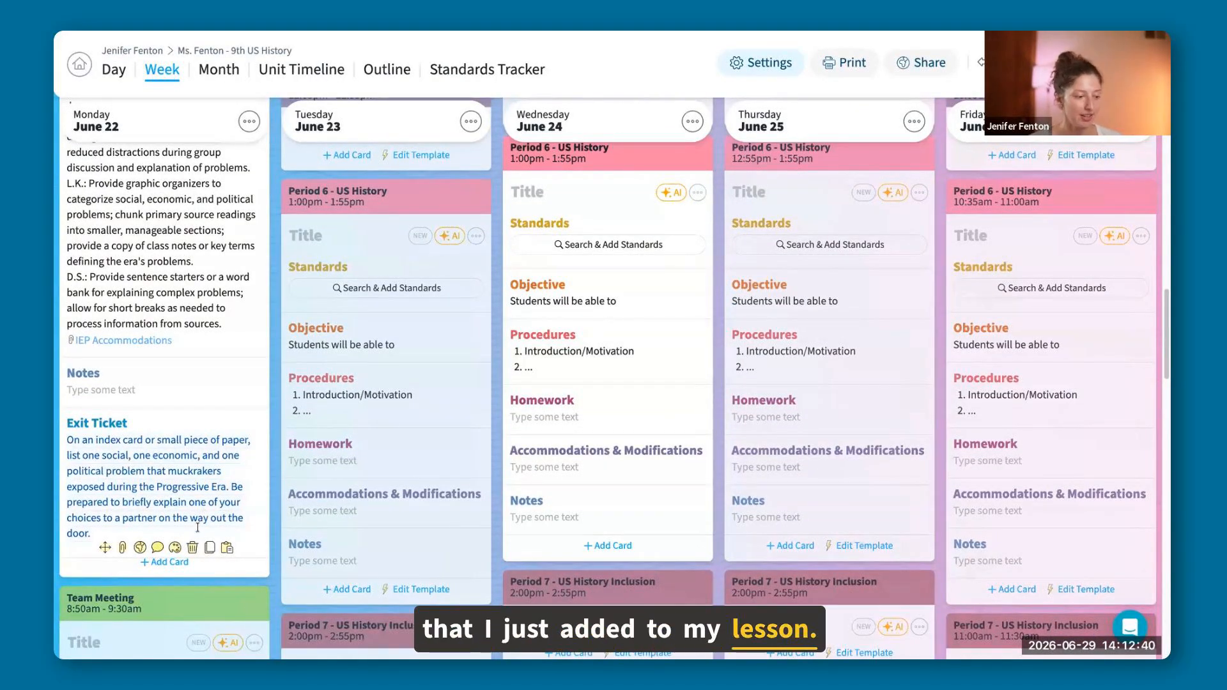
{"action": "scroll", "coordinate": [209, 427], "scroll_direction": "up", "scroll_amount": 8}
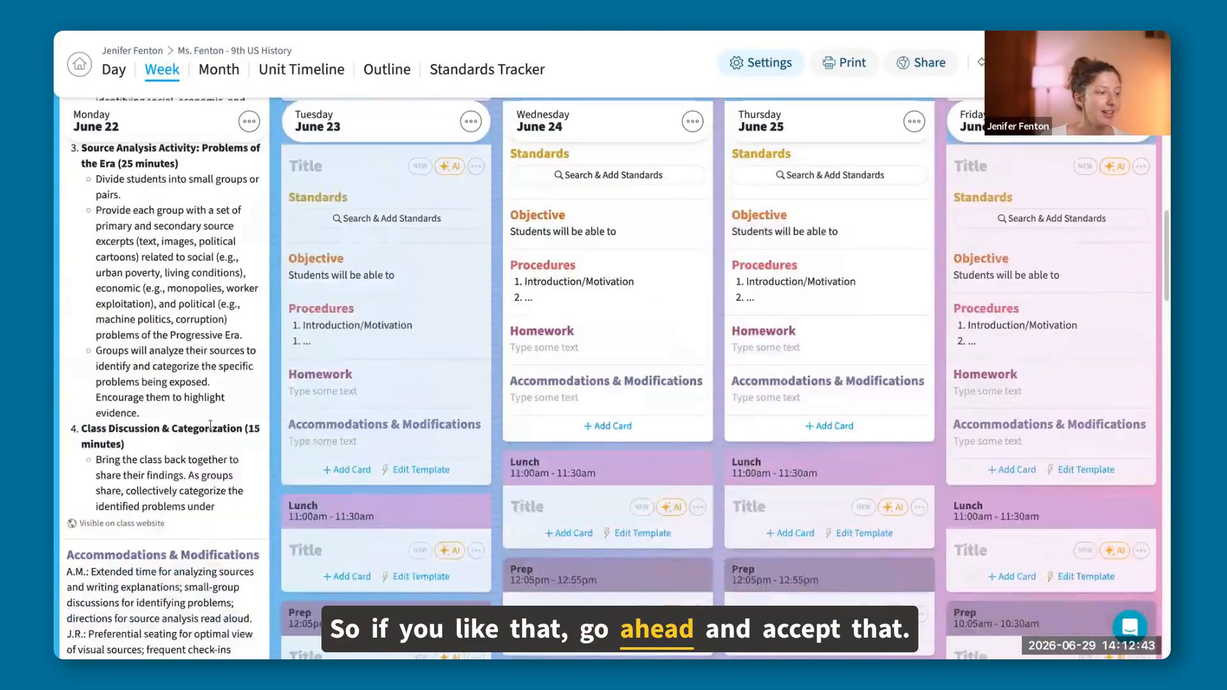
{"action": "scroll", "coordinate": [210, 425], "scroll_direction": "up", "scroll_amount": 12}
{"action": "left_click", "coordinate": [123, 380]}
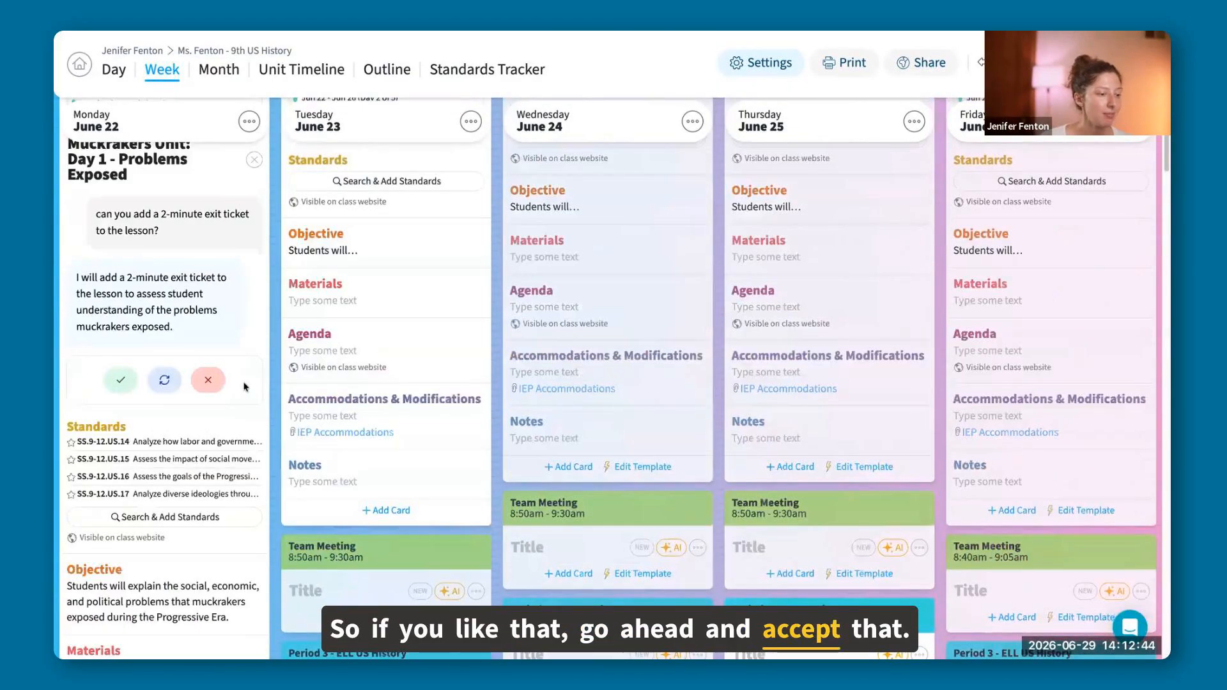
{"action": "scroll", "coordinate": [225, 348], "scroll_direction": "down", "scroll_amount": 12}
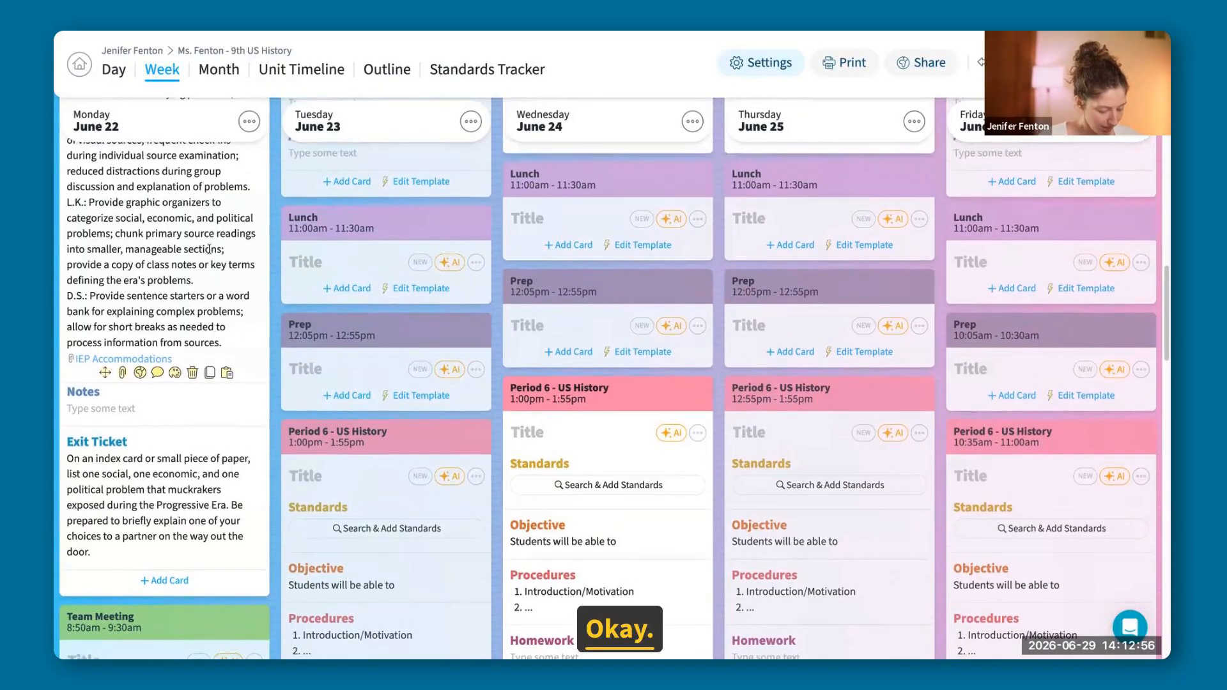
Ask the AI in Tuesday's Period 1 lesson "Can you add day 2 of the unit?".
{"action": "scroll", "coordinate": [209, 250], "scroll_direction": "up", "scroll_amount": 2}
{"action": "scroll", "coordinate": [207, 254], "scroll_direction": "up", "scroll_amount": 10}
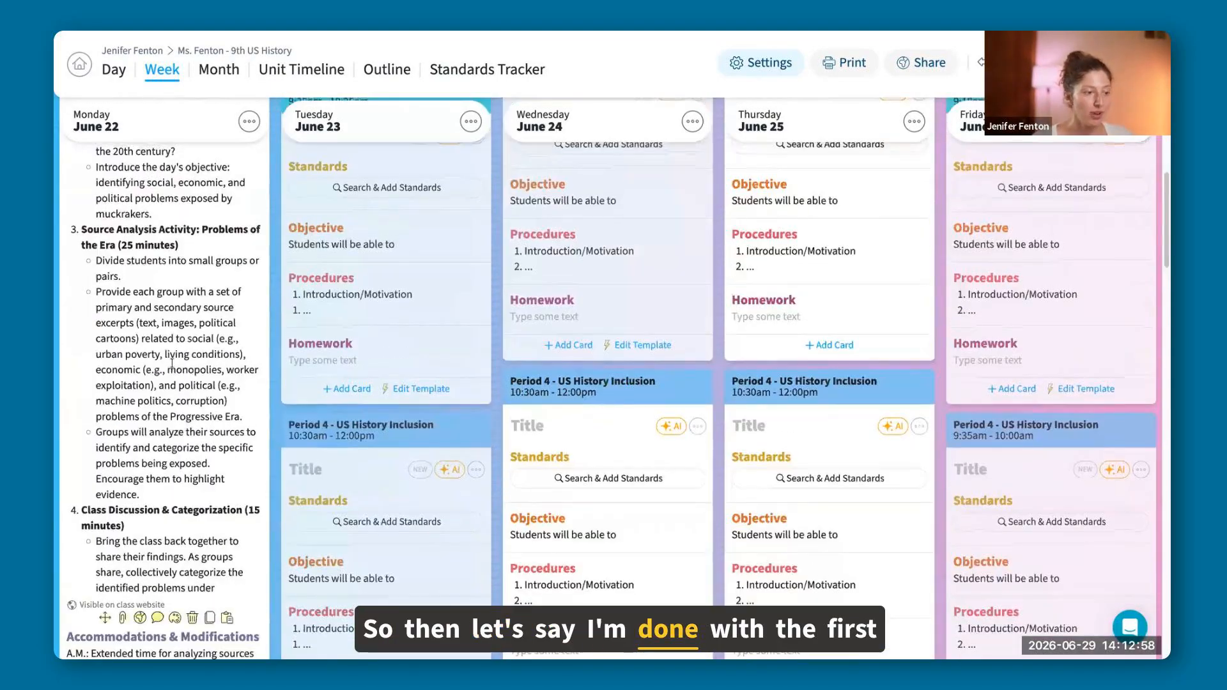
{"action": "scroll", "coordinate": [172, 363], "scroll_direction": "up", "scroll_amount": 8}
{"action": "scroll", "coordinate": [172, 367], "scroll_direction": "down", "scroll_amount": 2}
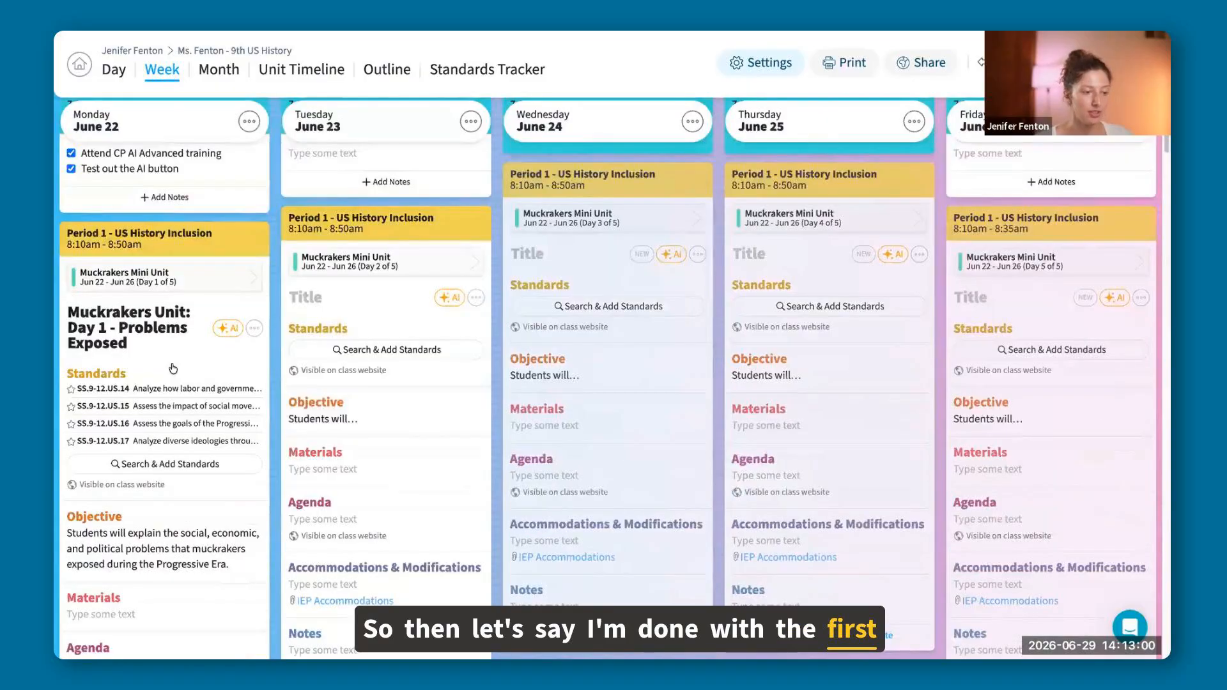
{"action": "scroll", "coordinate": [173, 369], "scroll_direction": "down", "scroll_amount": 1}
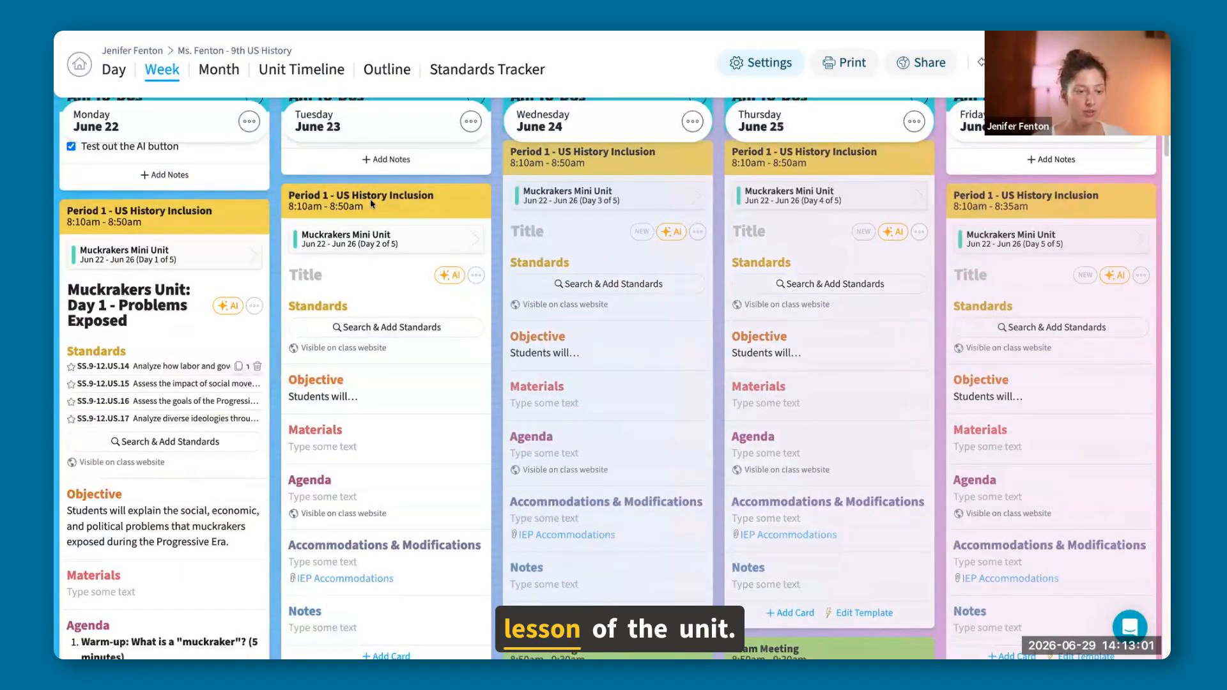
{"action": "left_click", "coordinate": [451, 280]}
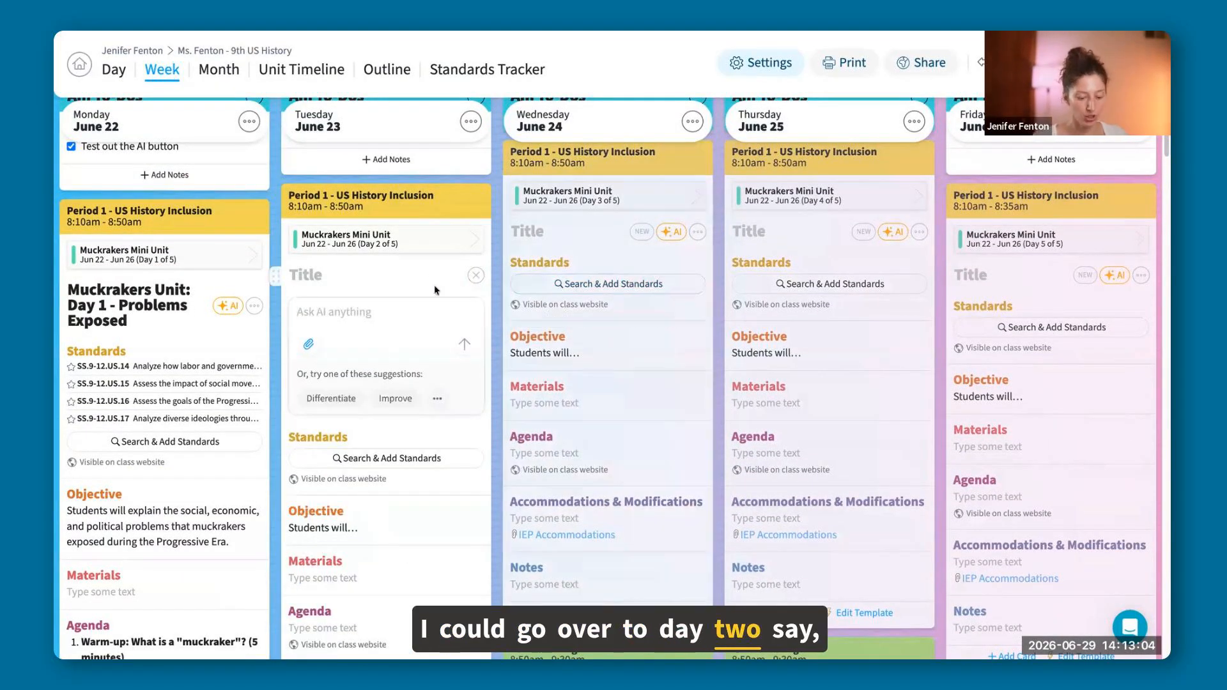
{"action": "type", "text": "Can you a"}
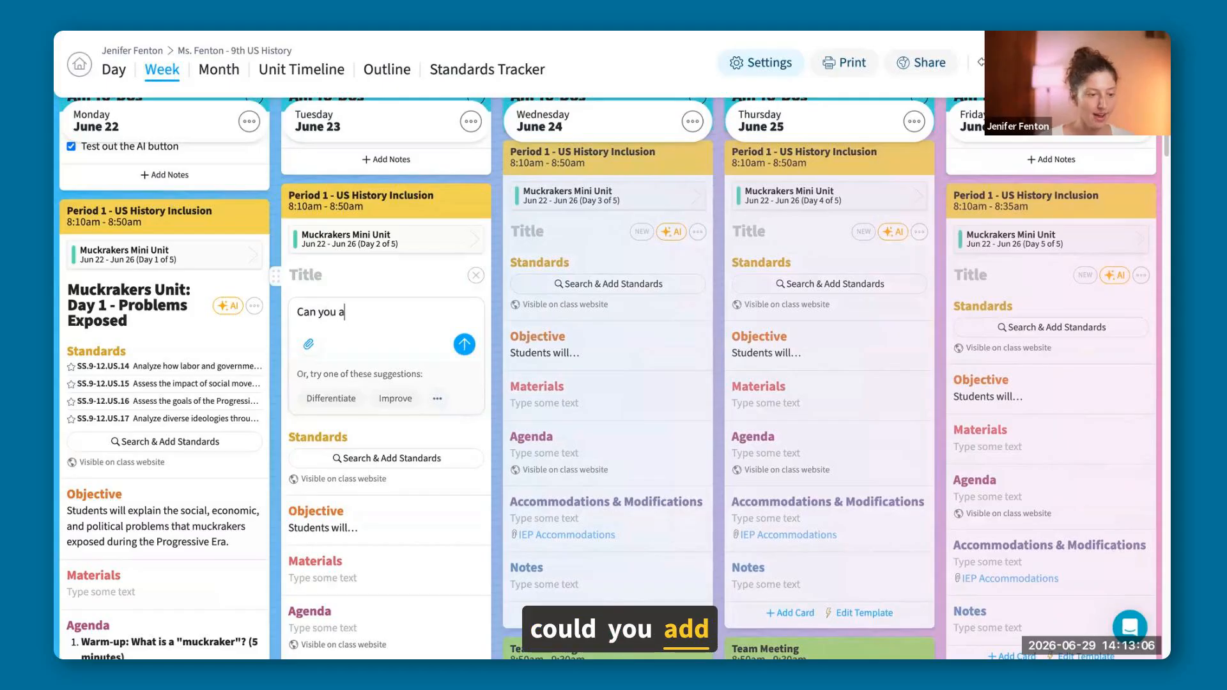
{"action": "type", "text": "dd day 2 of the unit?"}
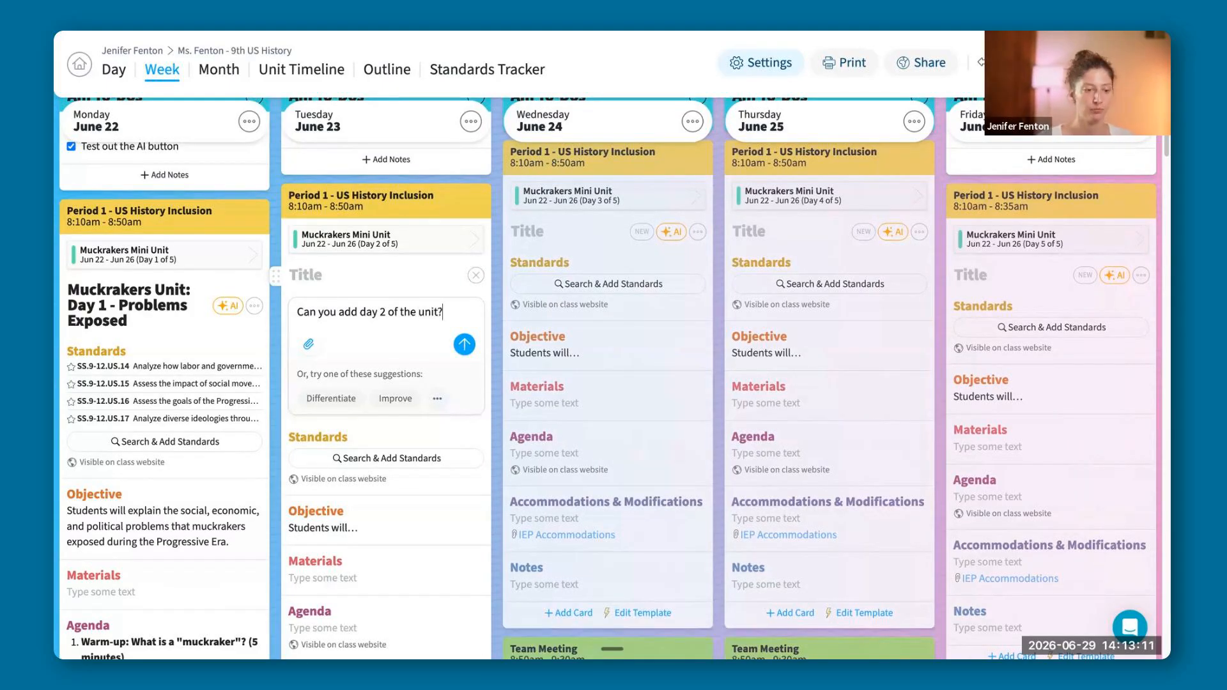
{"action": "key", "text": "Return"}
Examine the AI-proposed standards, objective, timed agenda, exit ticket and accommodations in Tuesday's Period 1 lesson, comparing them with Monday's lesson.
{"action": "scroll", "coordinate": [649, 248], "scroll_direction": "down", "scroll_amount": 2}
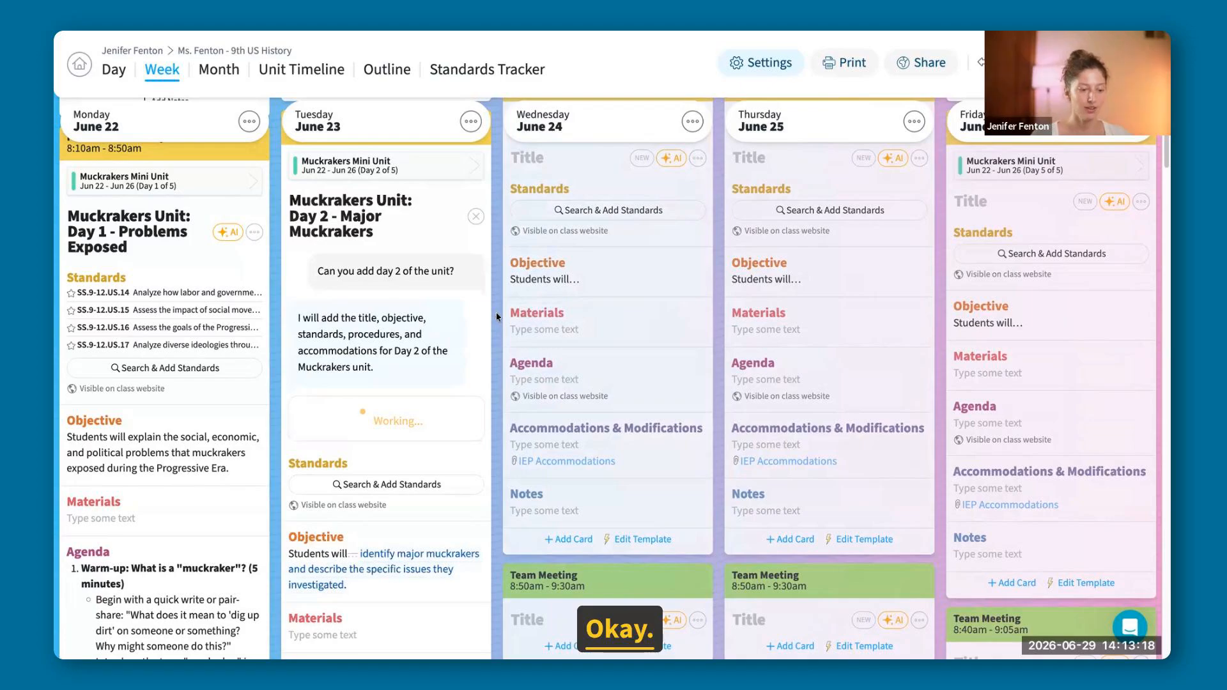
{"action": "scroll", "coordinate": [496, 313], "scroll_direction": "down", "scroll_amount": 1}
{"action": "scroll", "coordinate": [496, 313], "scroll_direction": "up", "scroll_amount": 1}
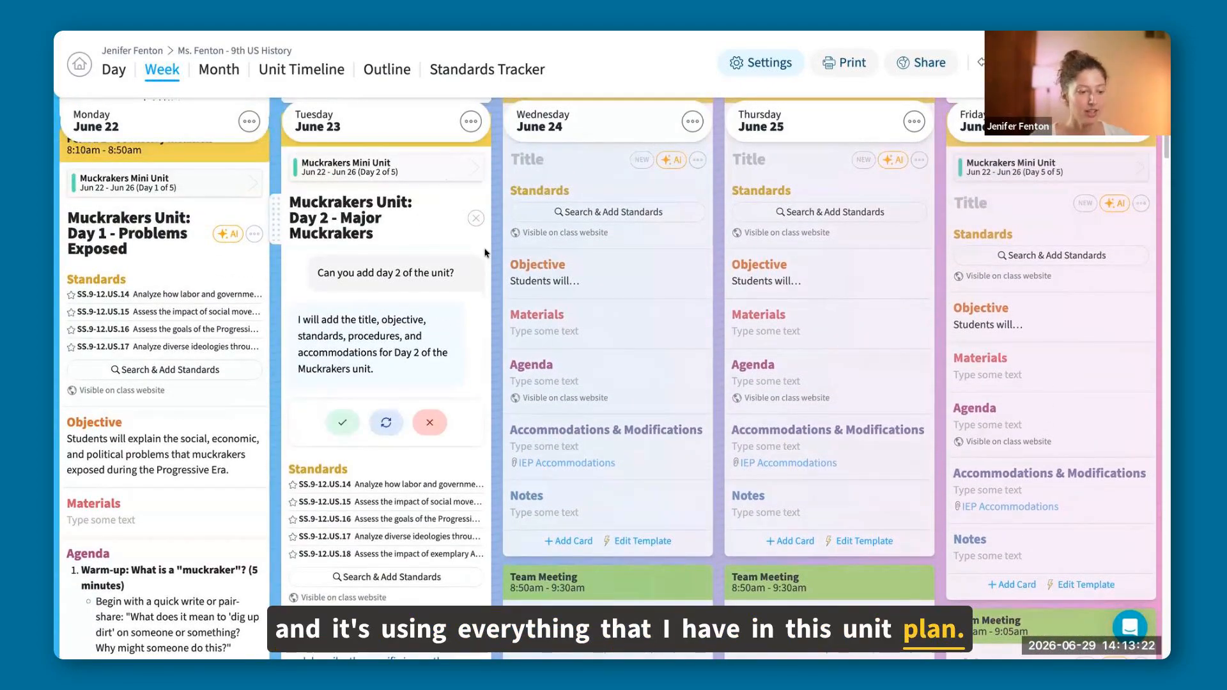
{"action": "scroll", "coordinate": [486, 256], "scroll_direction": "down", "scroll_amount": 1}
{"action": "scroll", "coordinate": [486, 256], "scroll_direction": "down", "scroll_amount": 8}
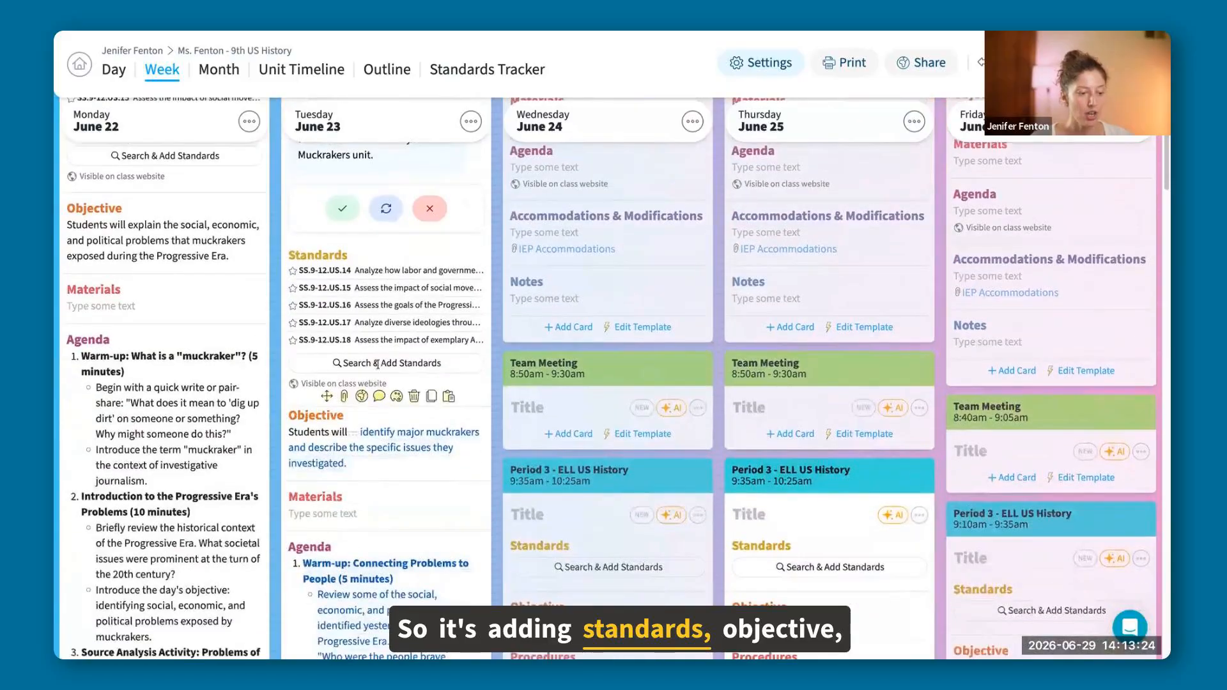
{"action": "scroll", "coordinate": [464, 356], "scroll_direction": "down", "scroll_amount": 5}
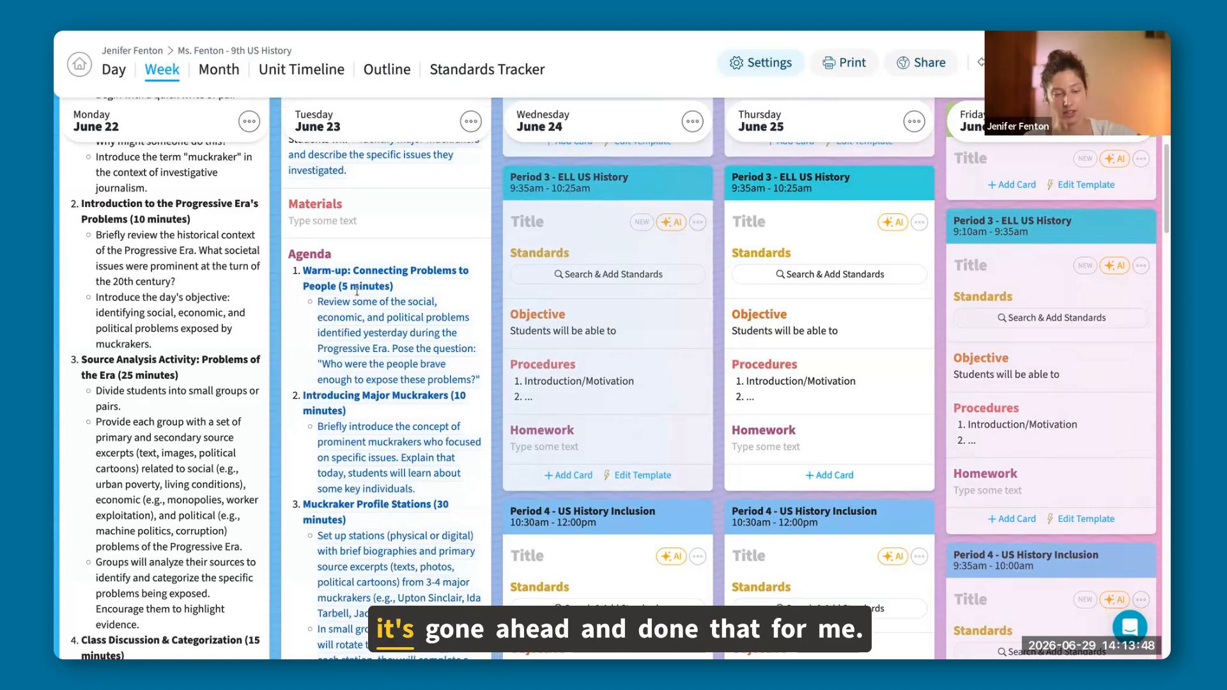
{"action": "scroll", "coordinate": [365, 301], "scroll_direction": "down", "scroll_amount": 3}
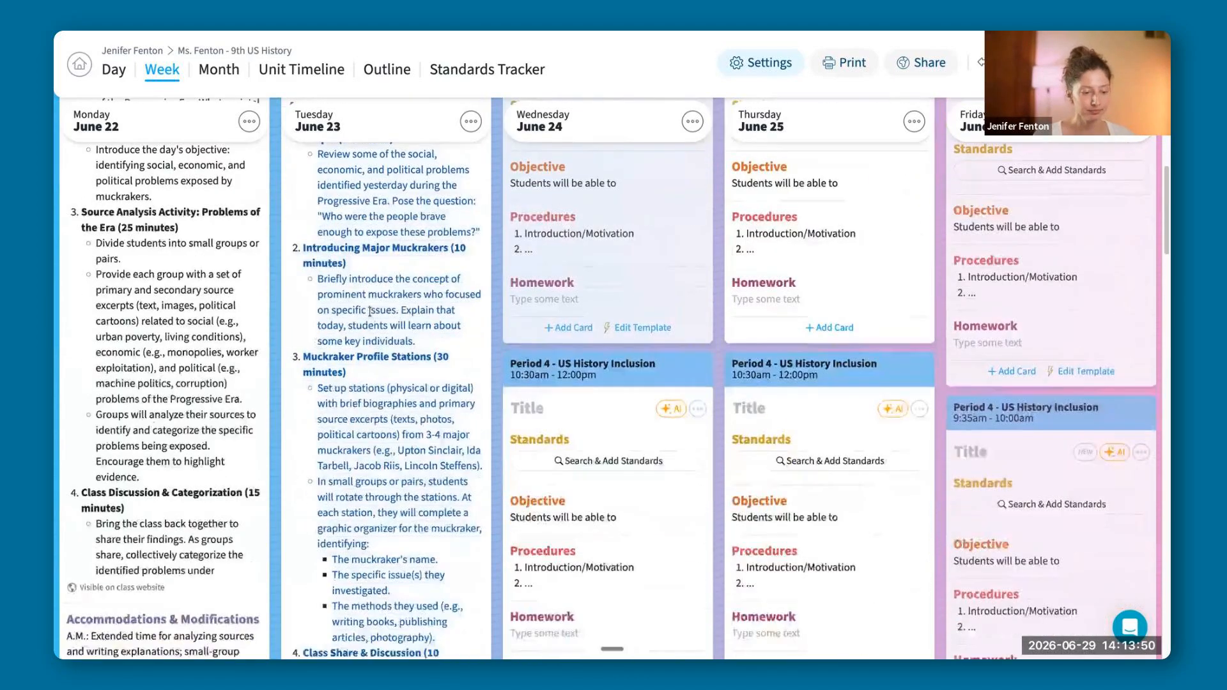
{"action": "scroll", "coordinate": [370, 312], "scroll_direction": "down", "scroll_amount": 8}
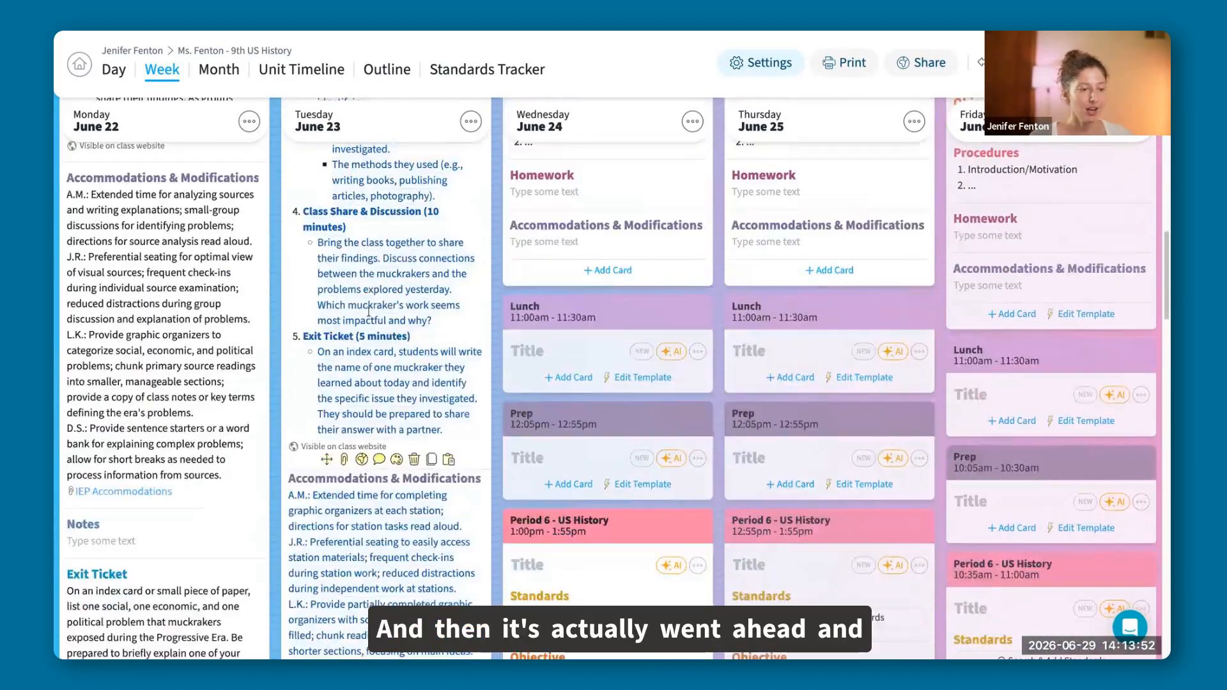
{"action": "scroll", "coordinate": [402, 348], "scroll_direction": "down", "scroll_amount": 1}
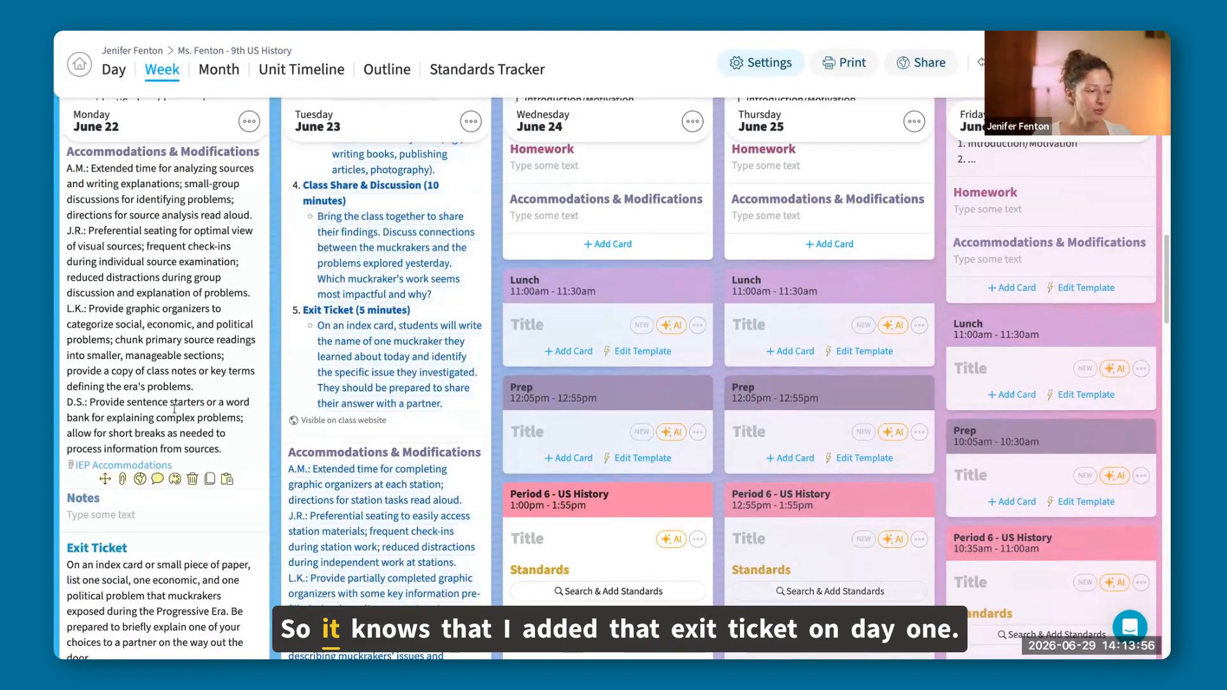
{"action": "scroll", "coordinate": [142, 498], "scroll_direction": "down", "scroll_amount": 1}
{"action": "scroll", "coordinate": [143, 498], "scroll_direction": "down", "scroll_amount": 1}
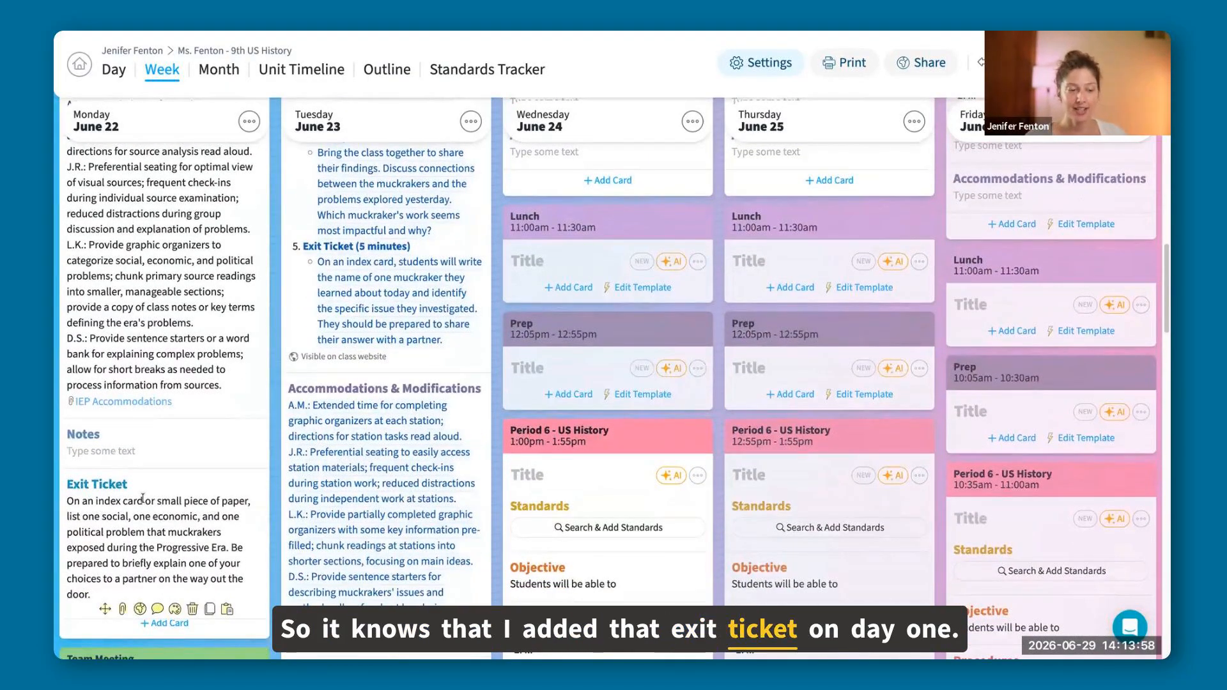
{"action": "scroll", "coordinate": [390, 512], "scroll_direction": "down", "scroll_amount": 4}
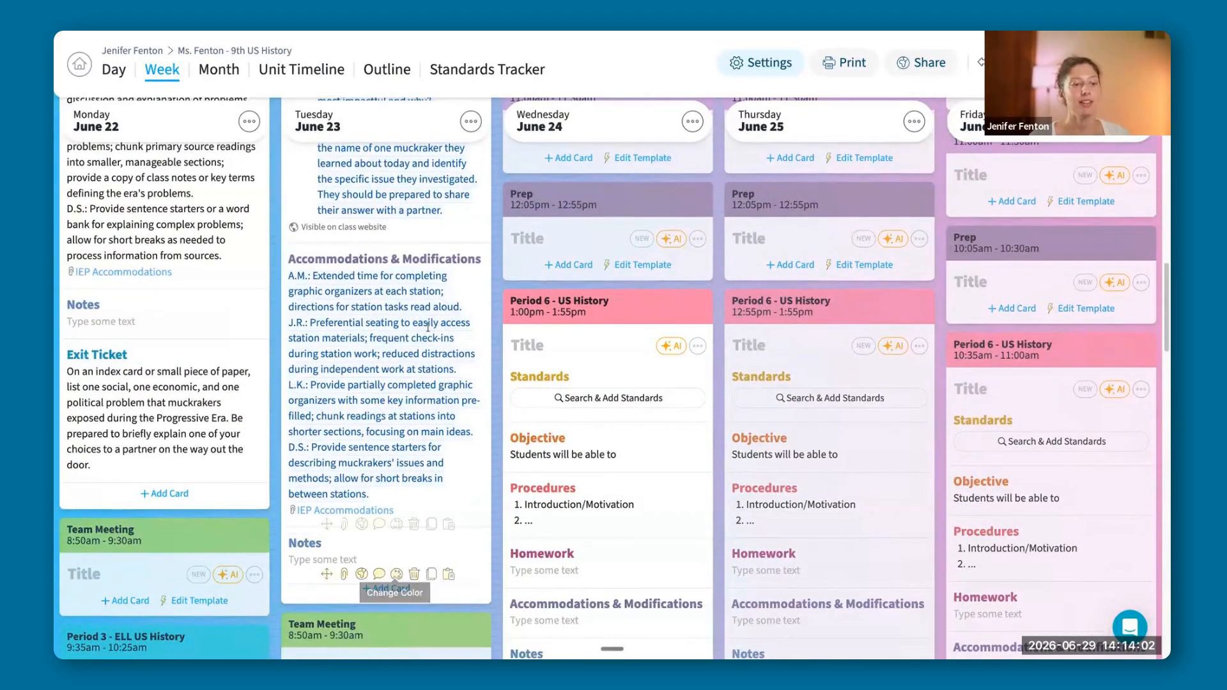
{"action": "scroll", "coordinate": [397, 280], "scroll_direction": "up", "scroll_amount": 4}
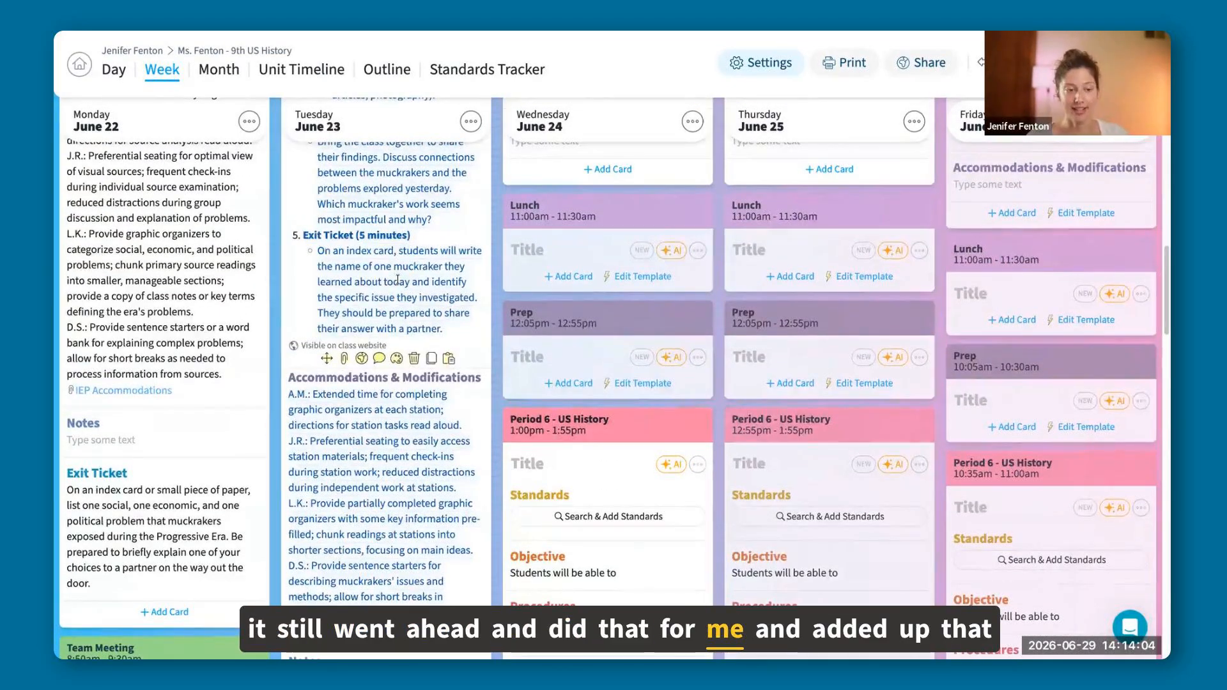
{"action": "scroll", "coordinate": [400, 287], "scroll_direction": "up", "scroll_amount": 6}
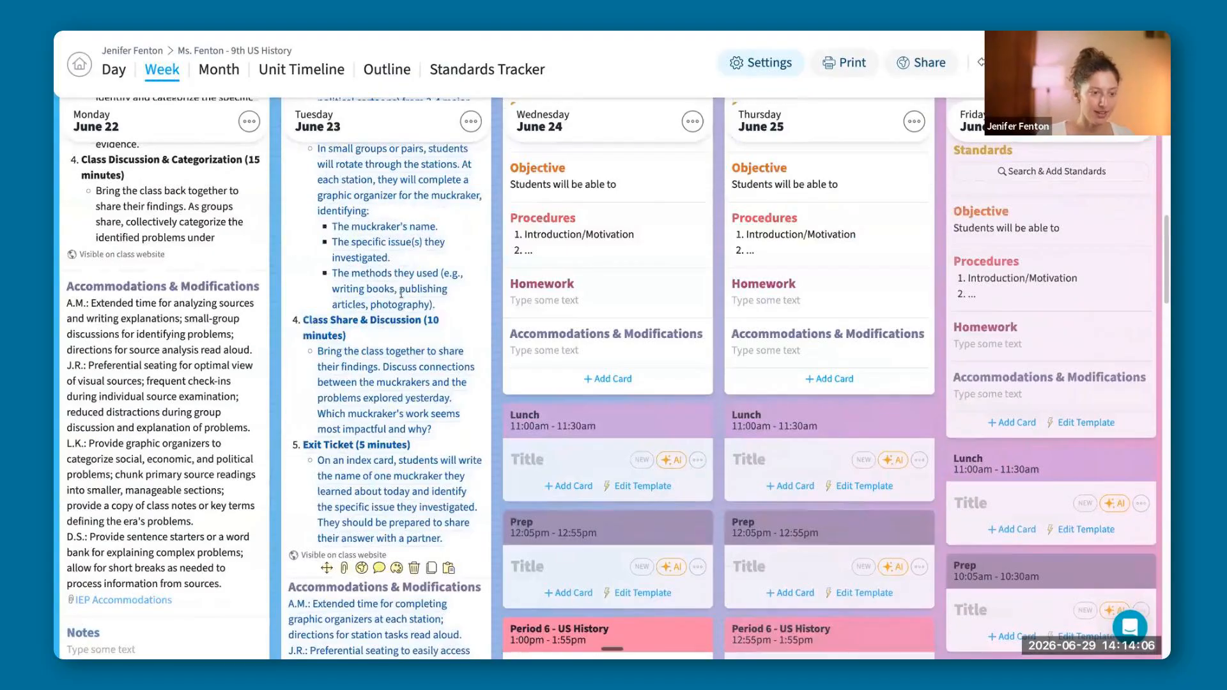
Accept the AI's proposed Day 2 content for Tuesday's Period 1 lesson.
{"action": "scroll", "coordinate": [401, 294], "scroll_direction": "up", "scroll_amount": 9}
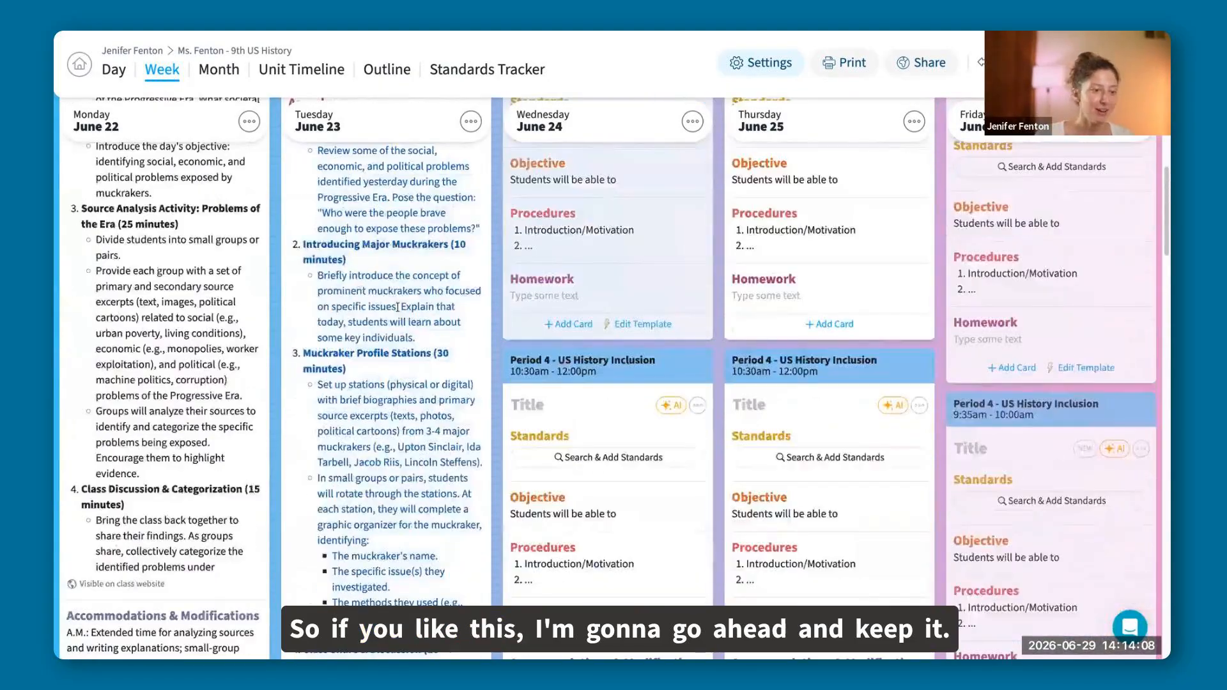
{"action": "scroll", "coordinate": [397, 307], "scroll_direction": "up", "scroll_amount": 14}
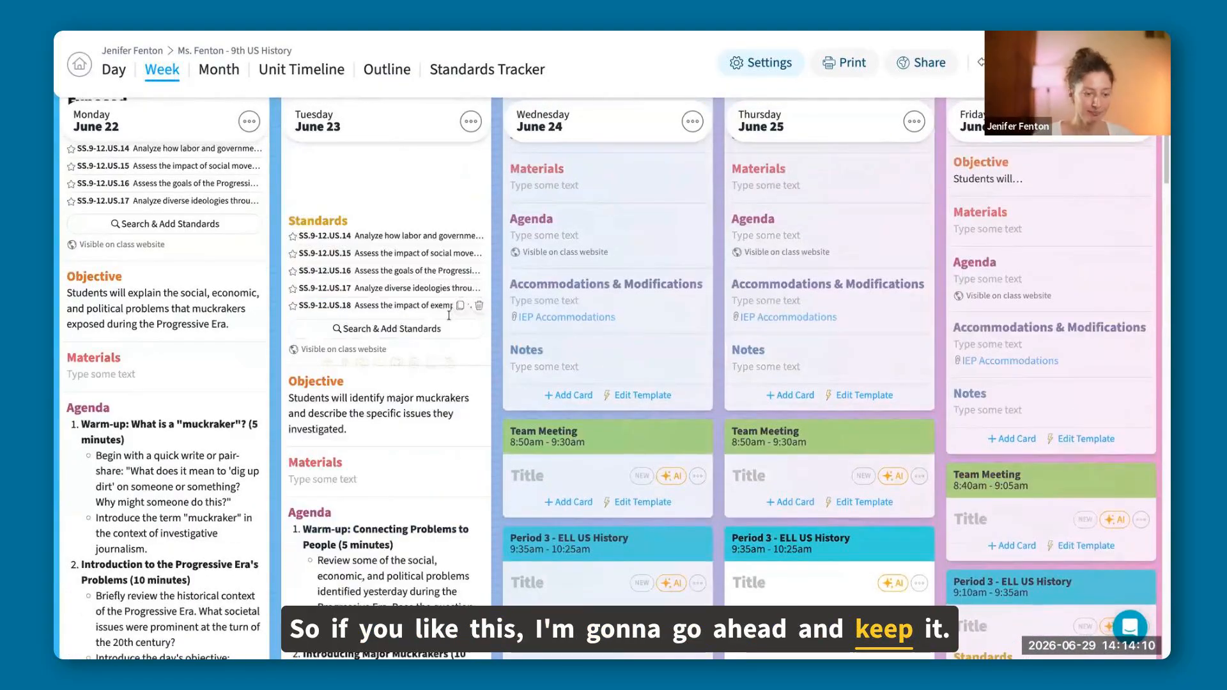
Add a card titled "Standards Alignment" below the Notes in Tuesday's Period 1 lesson.
{"action": "scroll", "coordinate": [448, 315], "scroll_direction": "down", "scroll_amount": 7}
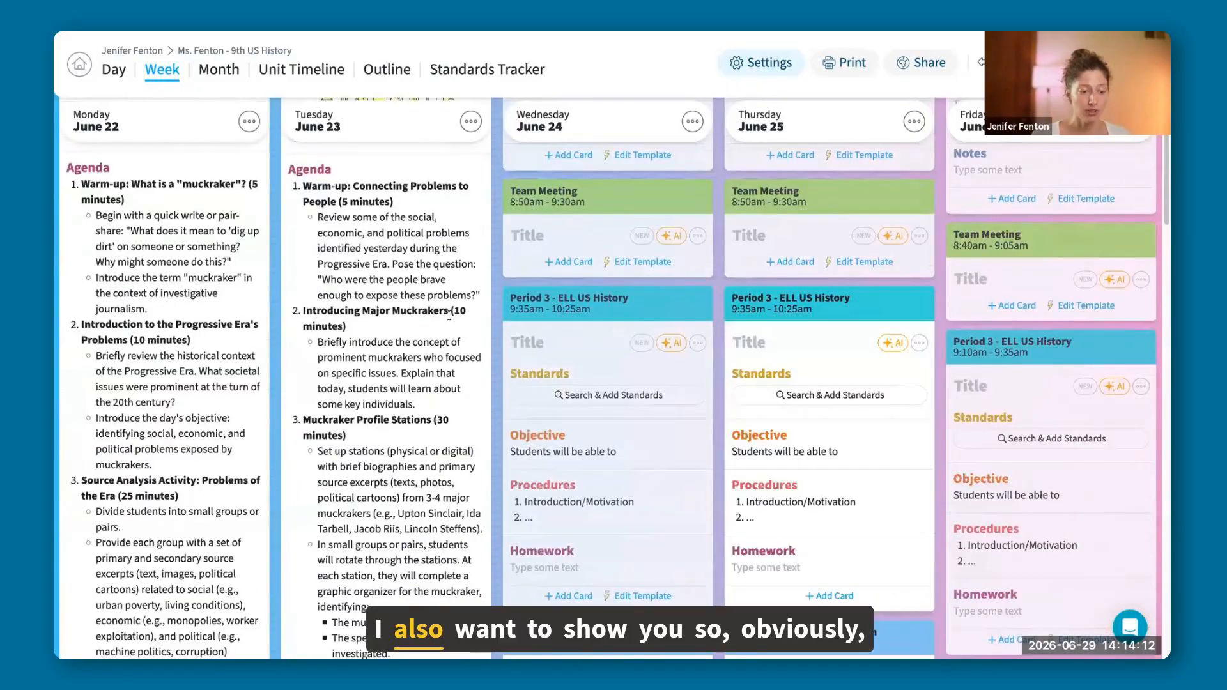
{"action": "scroll", "coordinate": [448, 315], "scroll_direction": "down", "scroll_amount": 10}
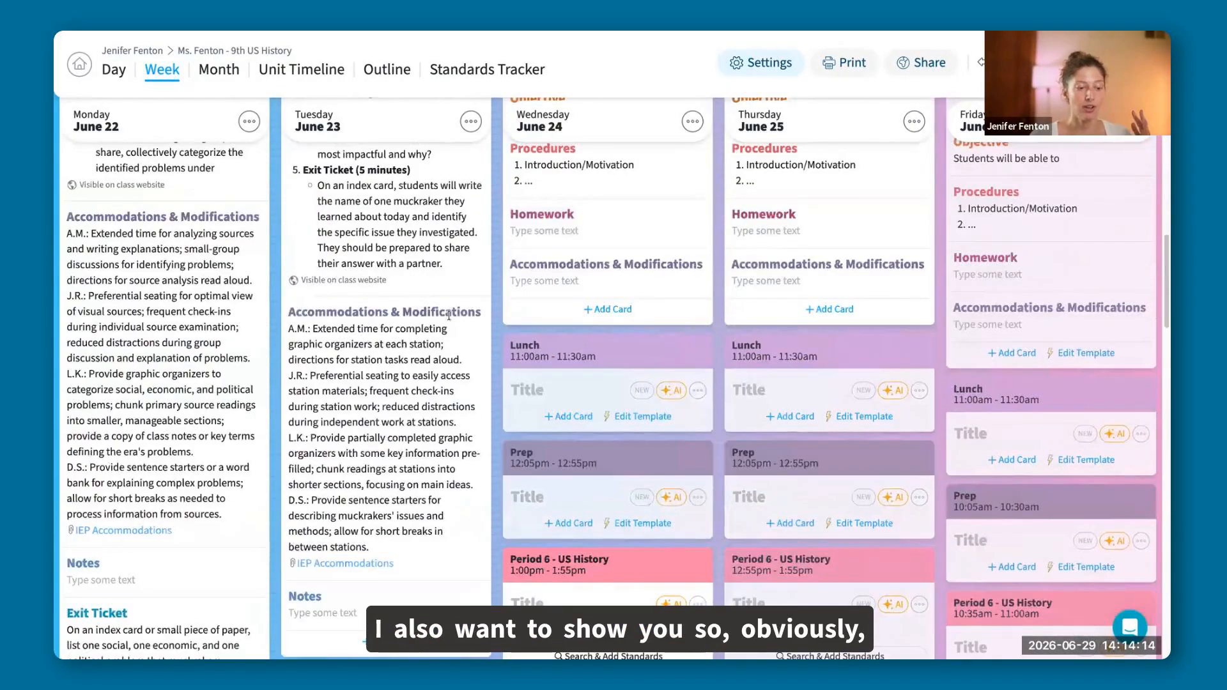
{"action": "scroll", "coordinate": [449, 316], "scroll_direction": "down", "scroll_amount": 4}
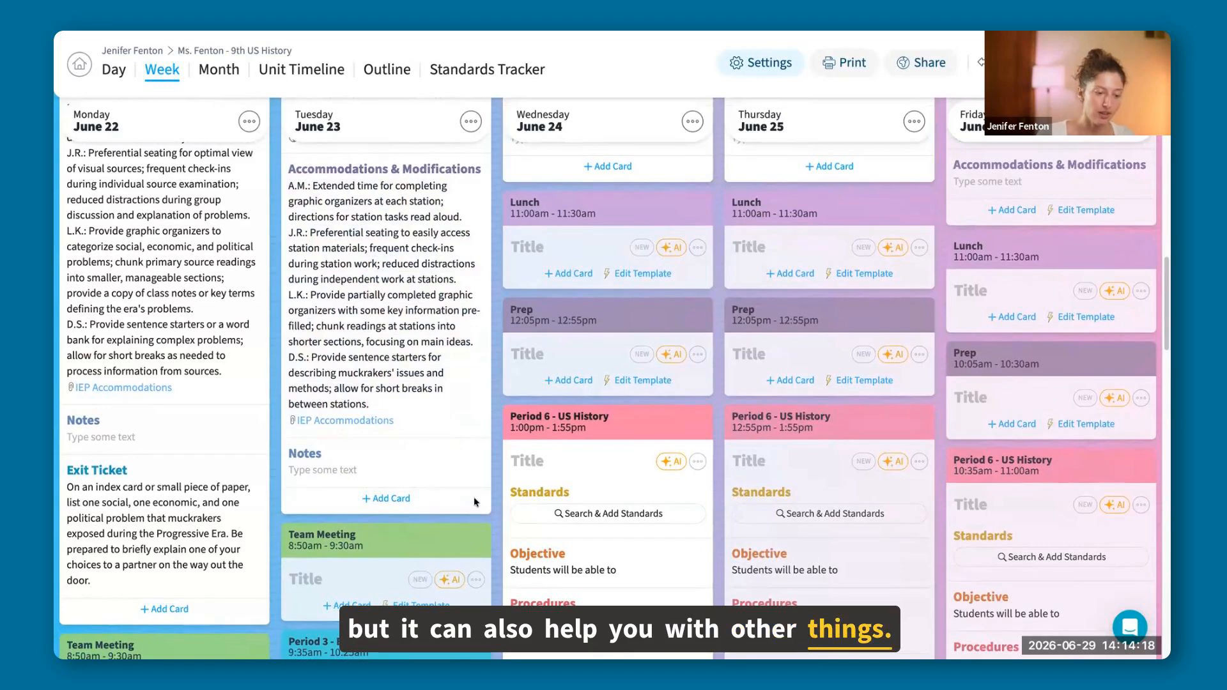
{"action": "left_click", "coordinate": [386, 497]}
{"action": "left_click", "coordinate": [349, 574]}
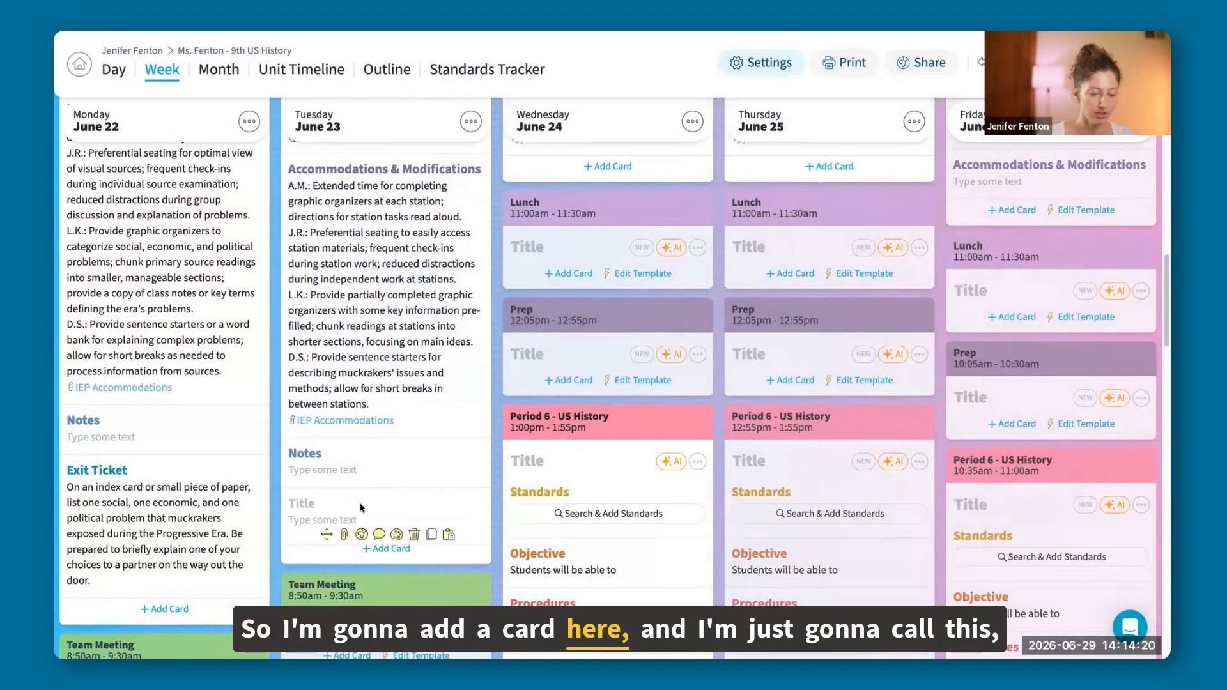
{"action": "type", "text": "Stand"}
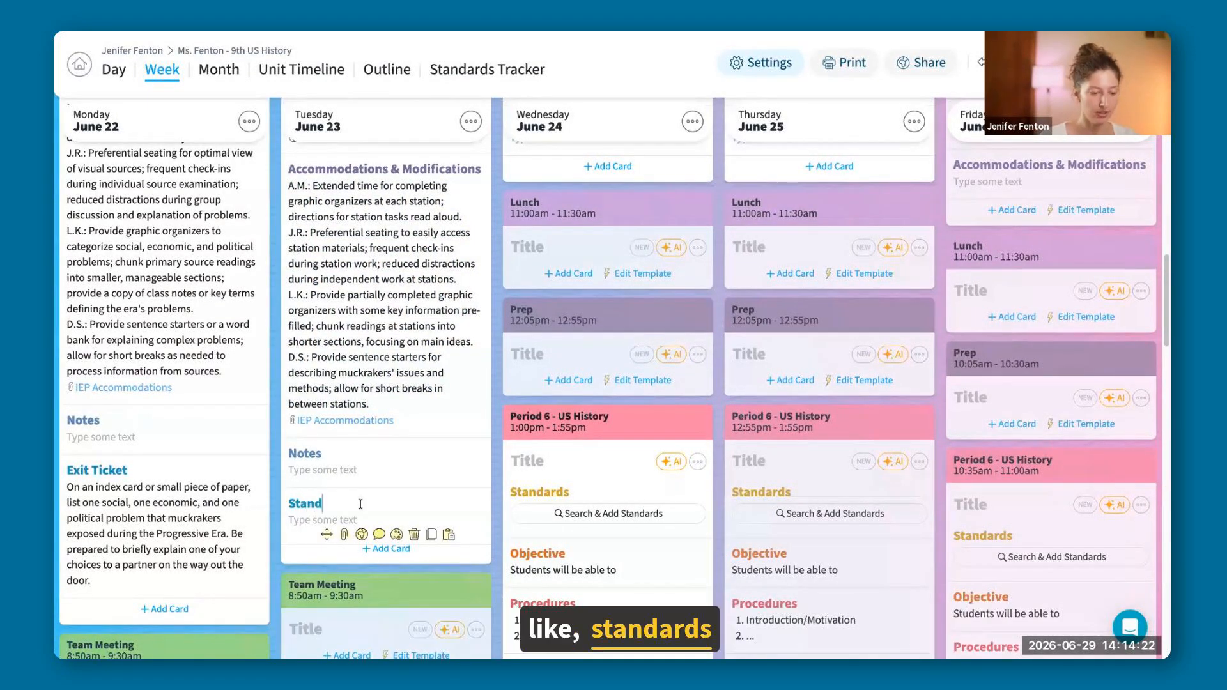
{"action": "type", "text": "ards Ali"}
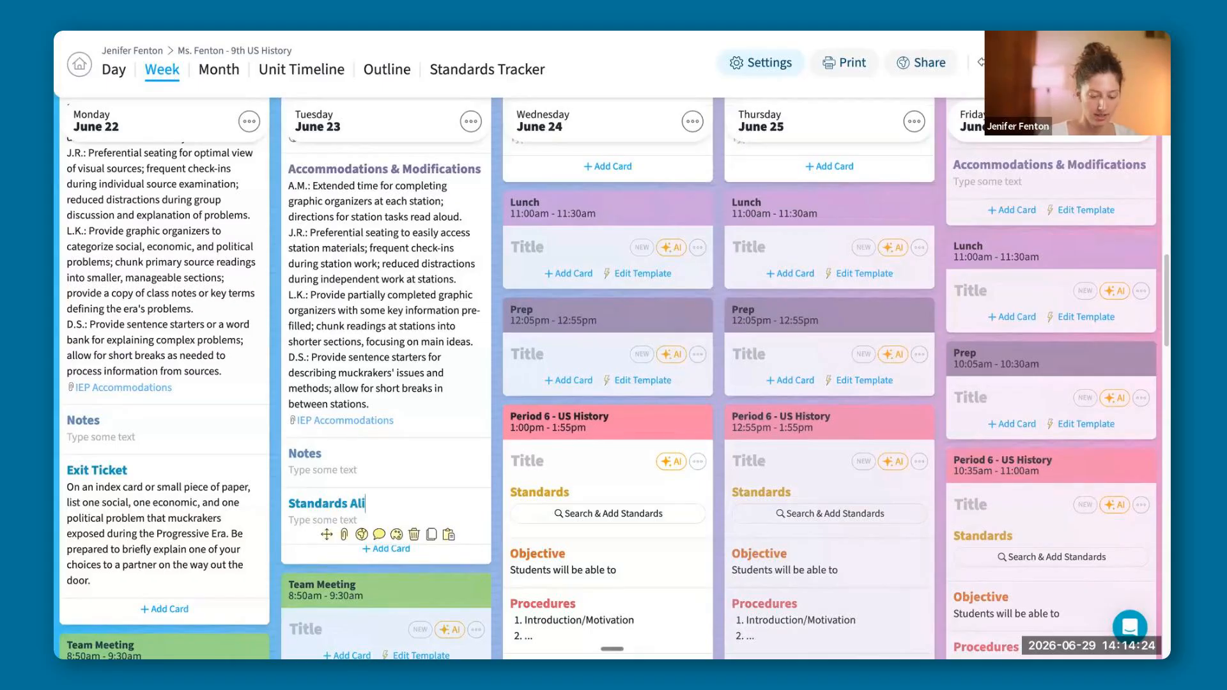
{"action": "type", "text": "gnment"}
Ask the AI in Tuesday's Period 1 lesson "Does this lesson align with the standards?".
{"action": "scroll", "coordinate": [453, 334], "scroll_direction": "up", "scroll_amount": 10}
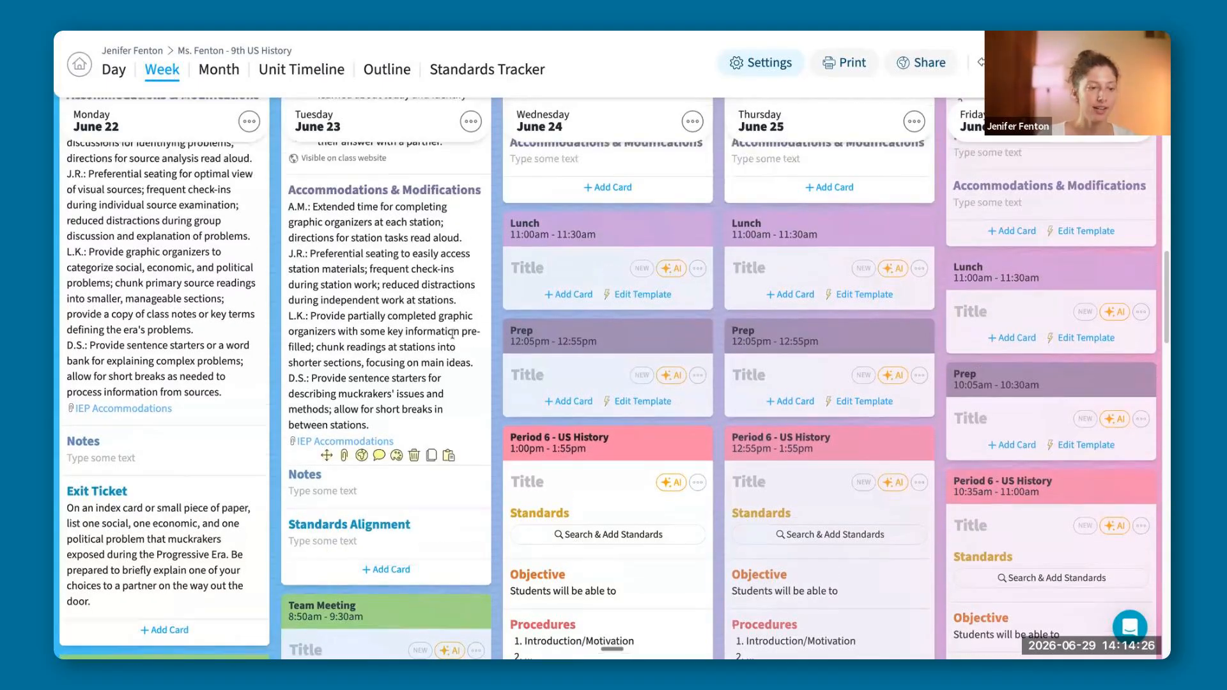
{"action": "scroll", "coordinate": [453, 333], "scroll_direction": "up", "scroll_amount": 10}
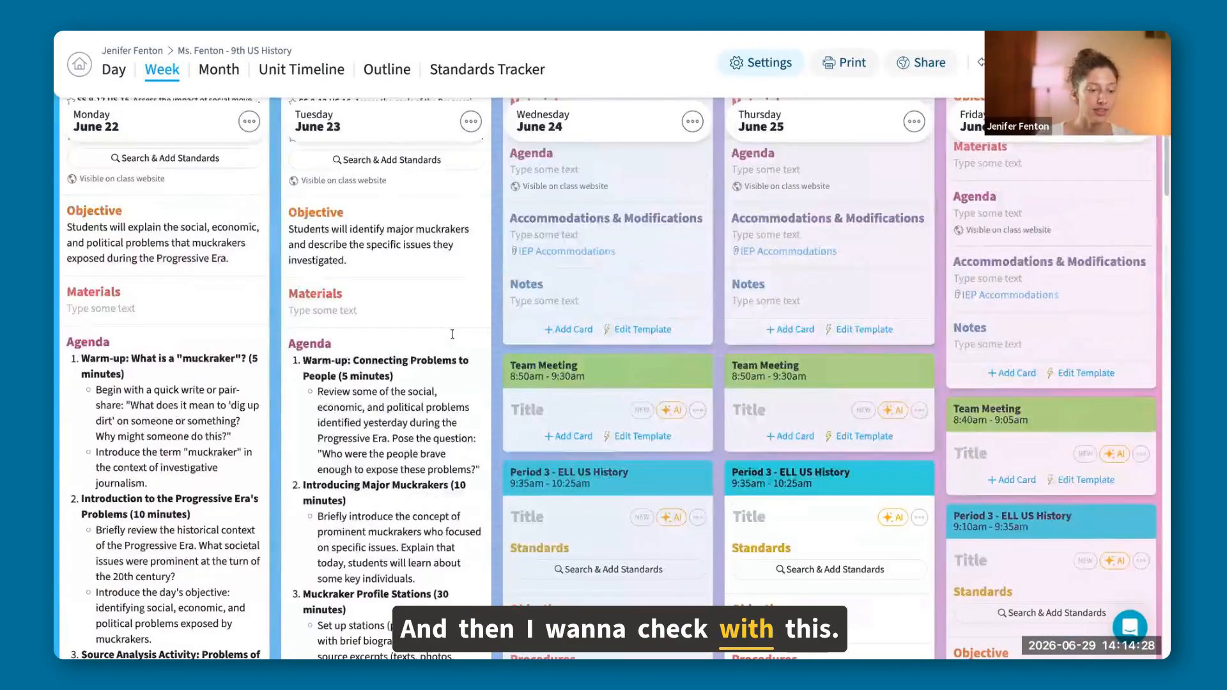
{"action": "scroll", "coordinate": [529, 464], "scroll_direction": "up", "scroll_amount": 1}
{"action": "left_click", "coordinate": [449, 461]}
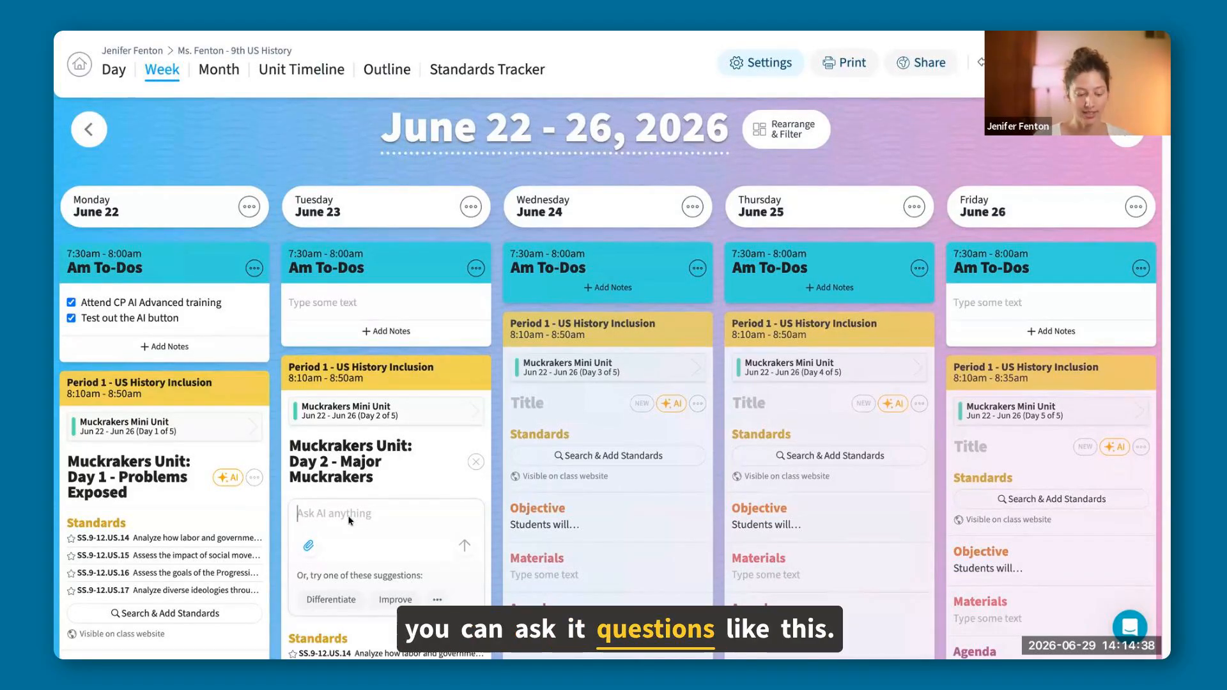
{"action": "type", "text": "Does thid"}
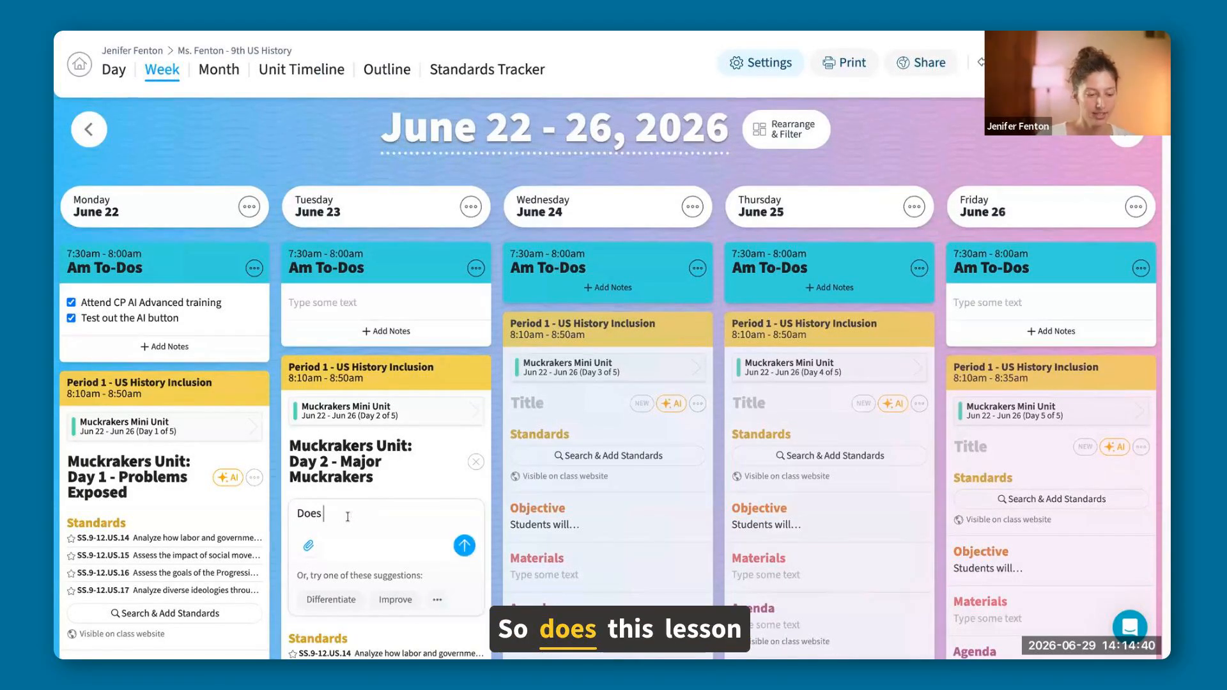
{"action": "key", "text": "BackSpace"}
{"action": "type", "text": "s less"}
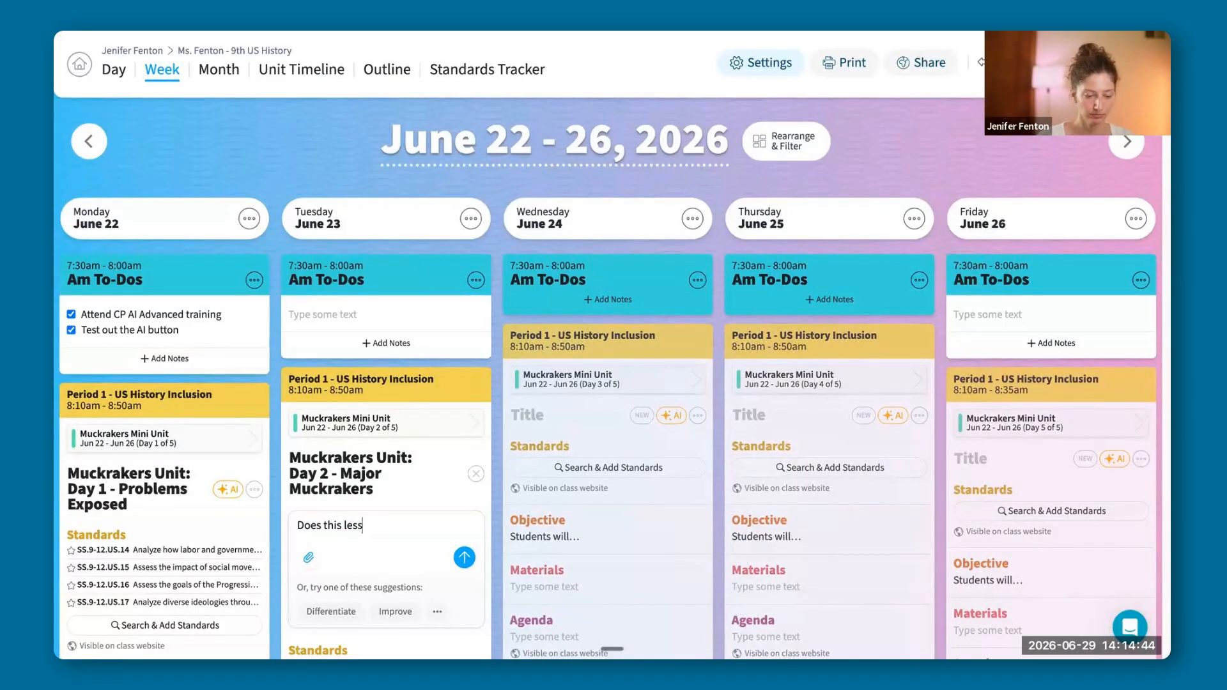
{"action": "type", "text": "on alig"}
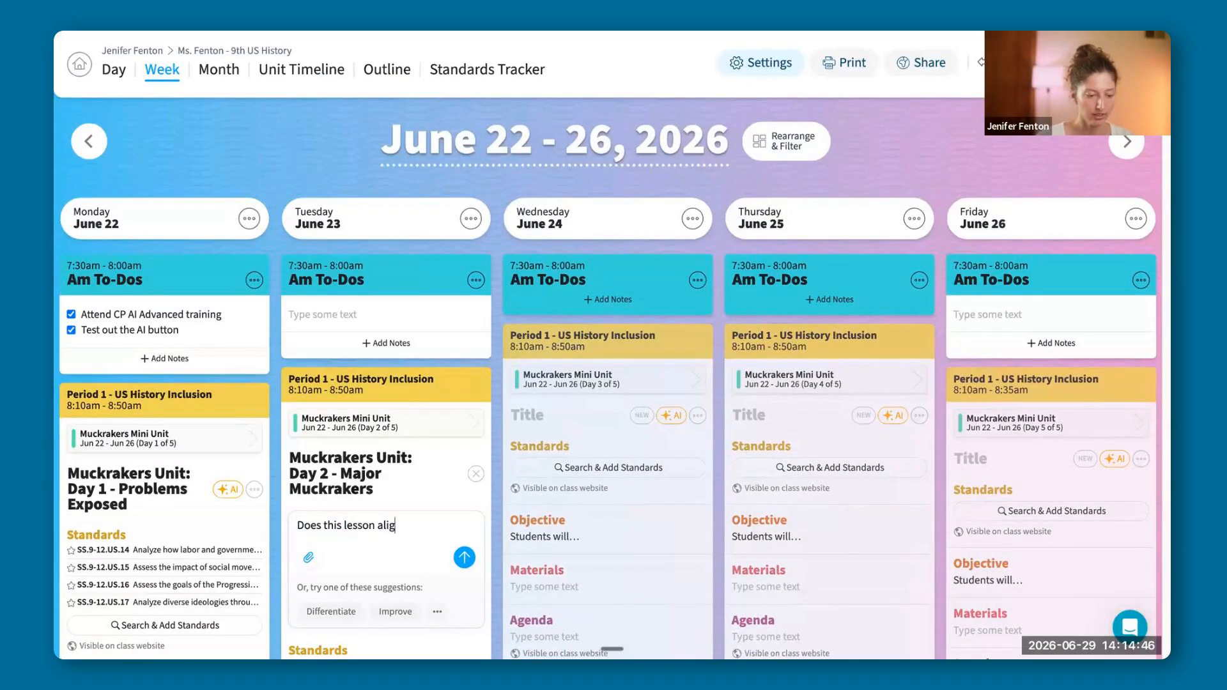
{"action": "type", "text": "n with"}
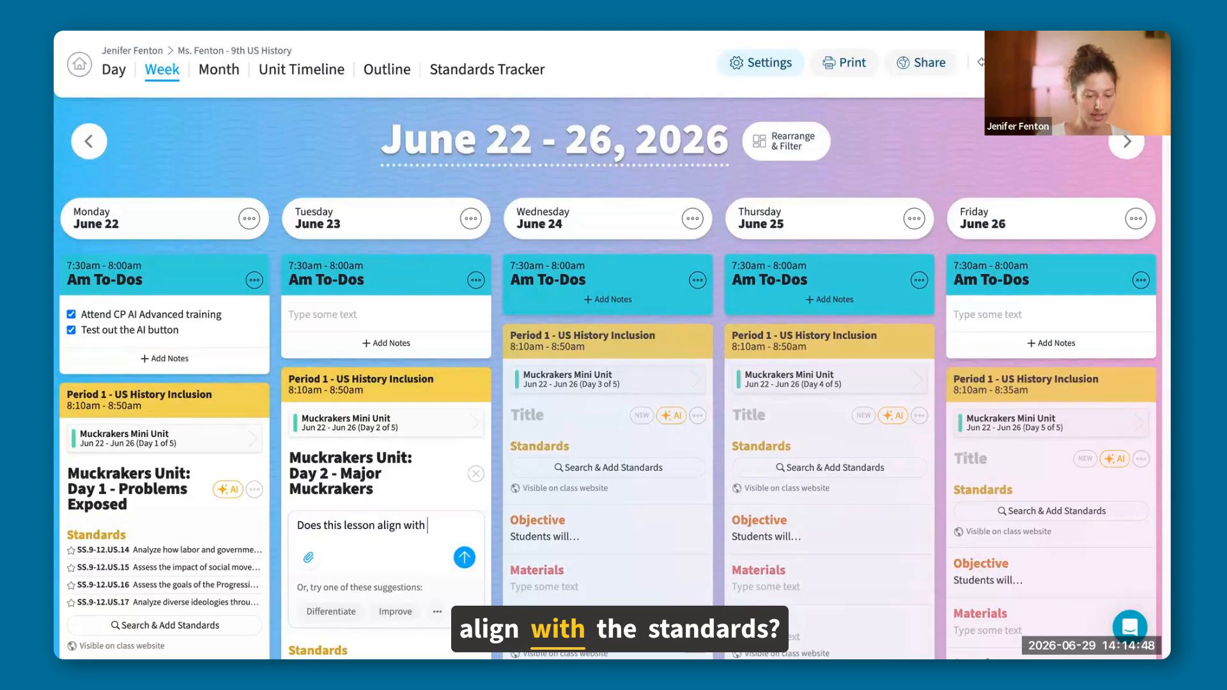
{"action": "type", "text": " the st"}
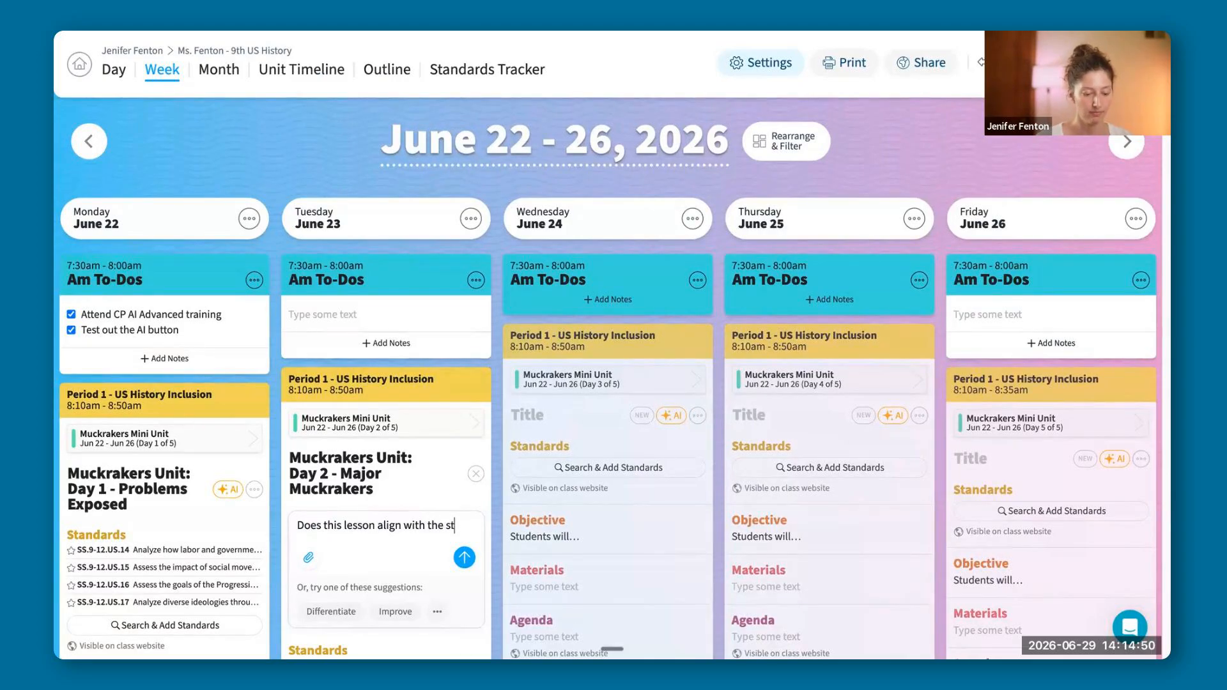
{"action": "type", "text": "andards?"}
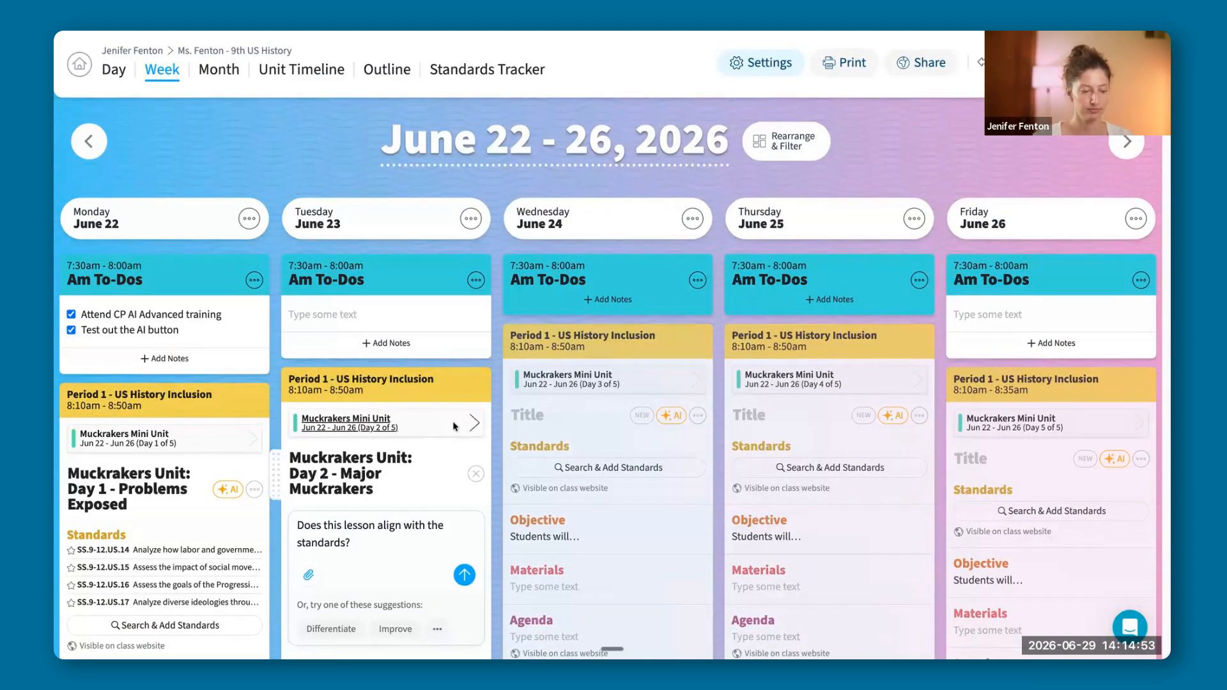
{"action": "scroll", "coordinate": [454, 423], "scroll_direction": "down", "scroll_amount": 5}
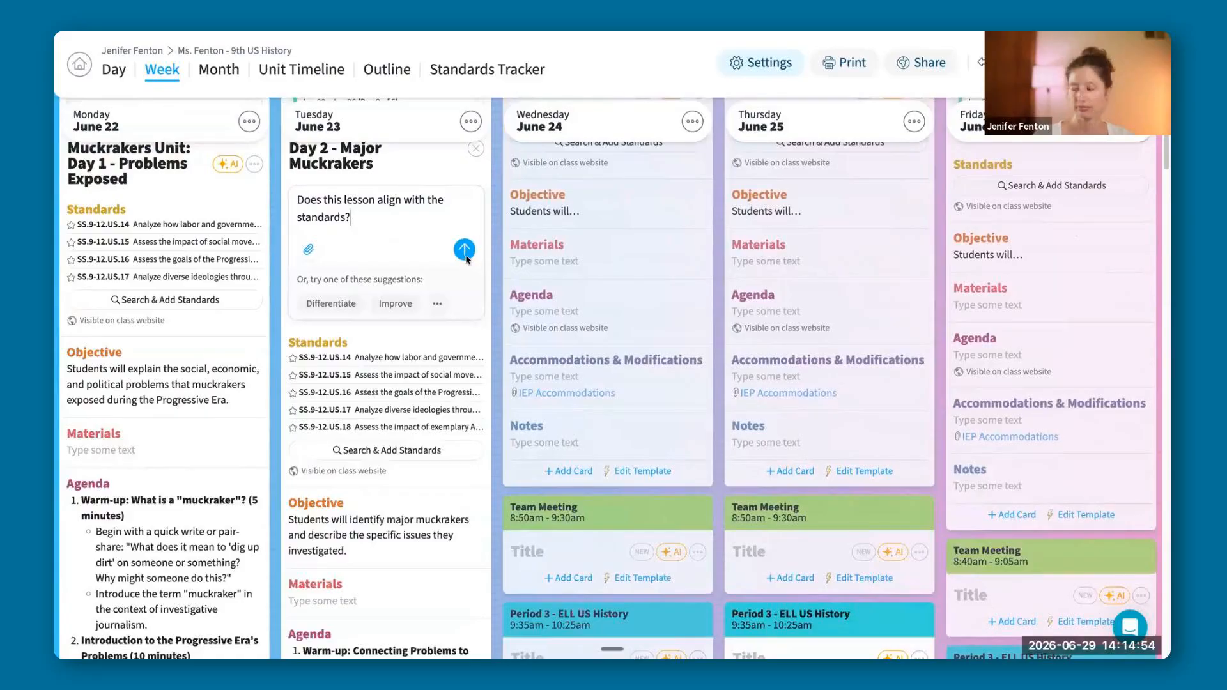
{"action": "left_click", "coordinate": [466, 255]}
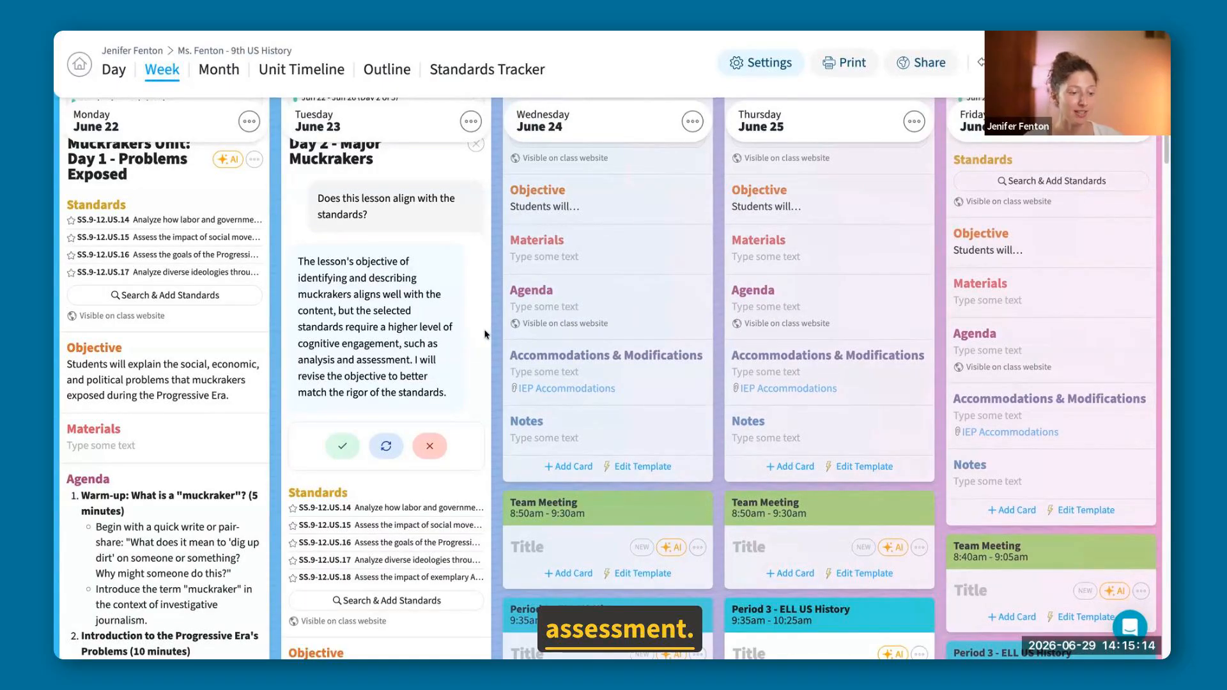
Review the AI's standards alignment answer and its revised objective in Tuesday's Period 1 lesson, and accept the change.
{"action": "scroll", "coordinate": [484, 364], "scroll_direction": "down", "scroll_amount": 3}
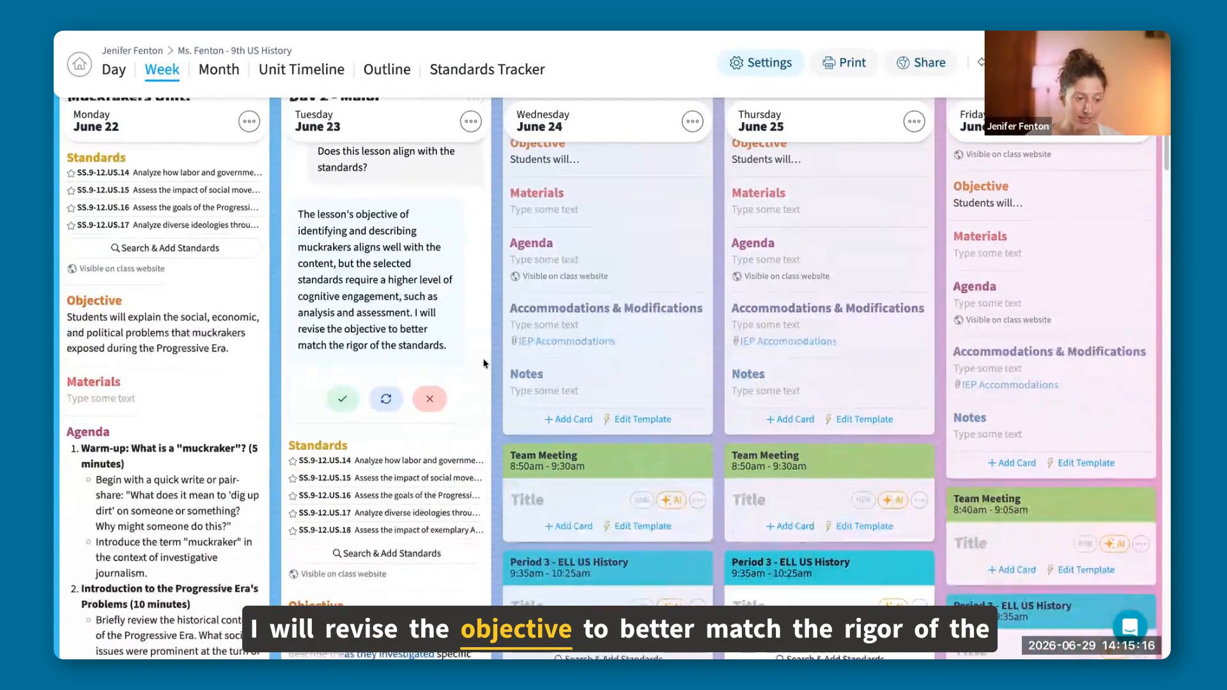
{"action": "scroll", "coordinate": [484, 364], "scroll_direction": "down", "scroll_amount": 2}
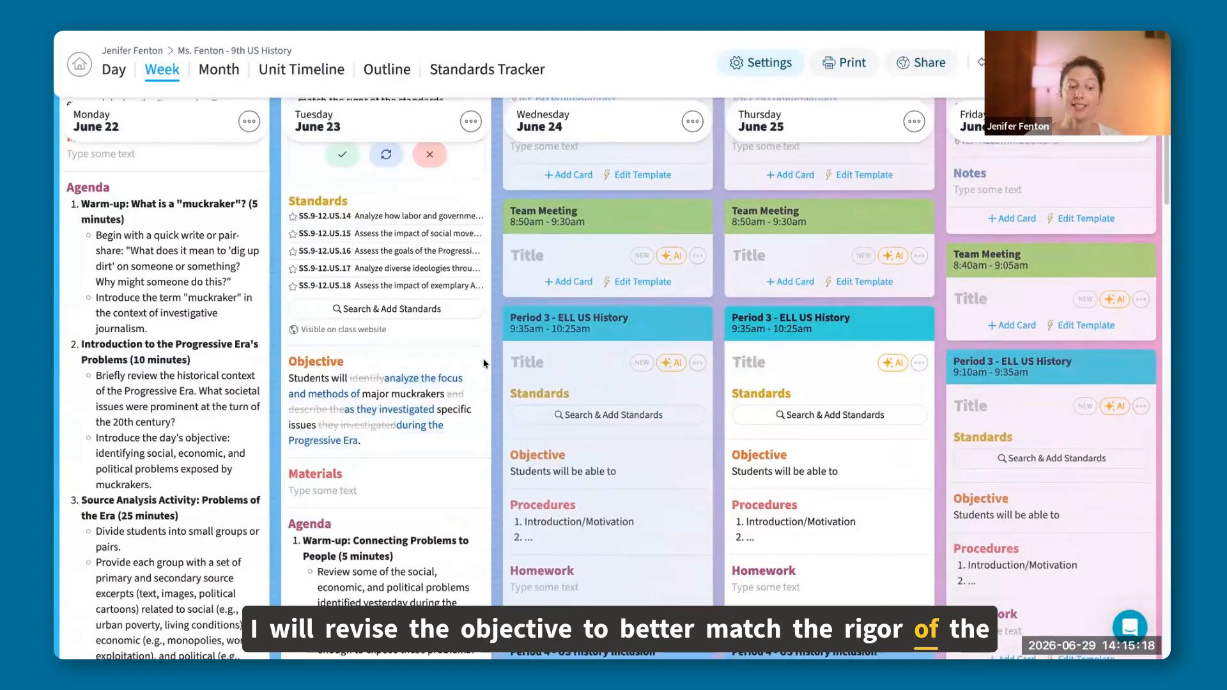
{"action": "scroll", "coordinate": [473, 378], "scroll_direction": "down", "scroll_amount": 1}
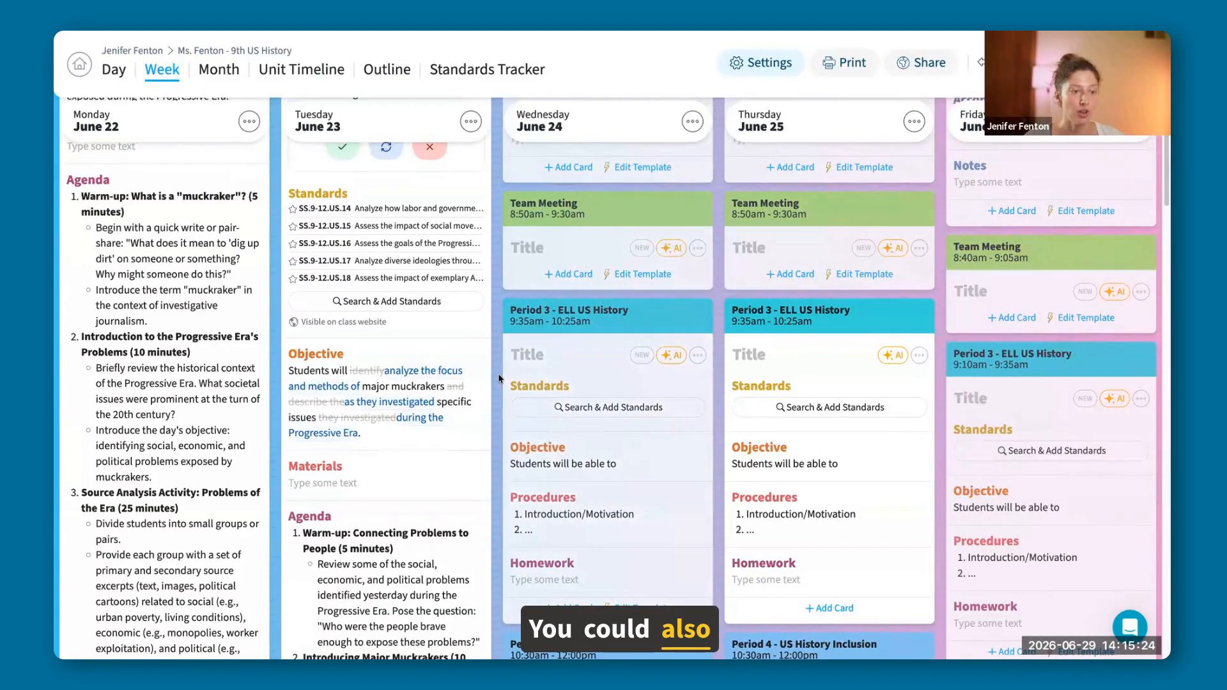
{"action": "scroll", "coordinate": [501, 379], "scroll_direction": "up", "scroll_amount": 1}
{"action": "scroll", "coordinate": [497, 373], "scroll_direction": "up", "scroll_amount": 2}
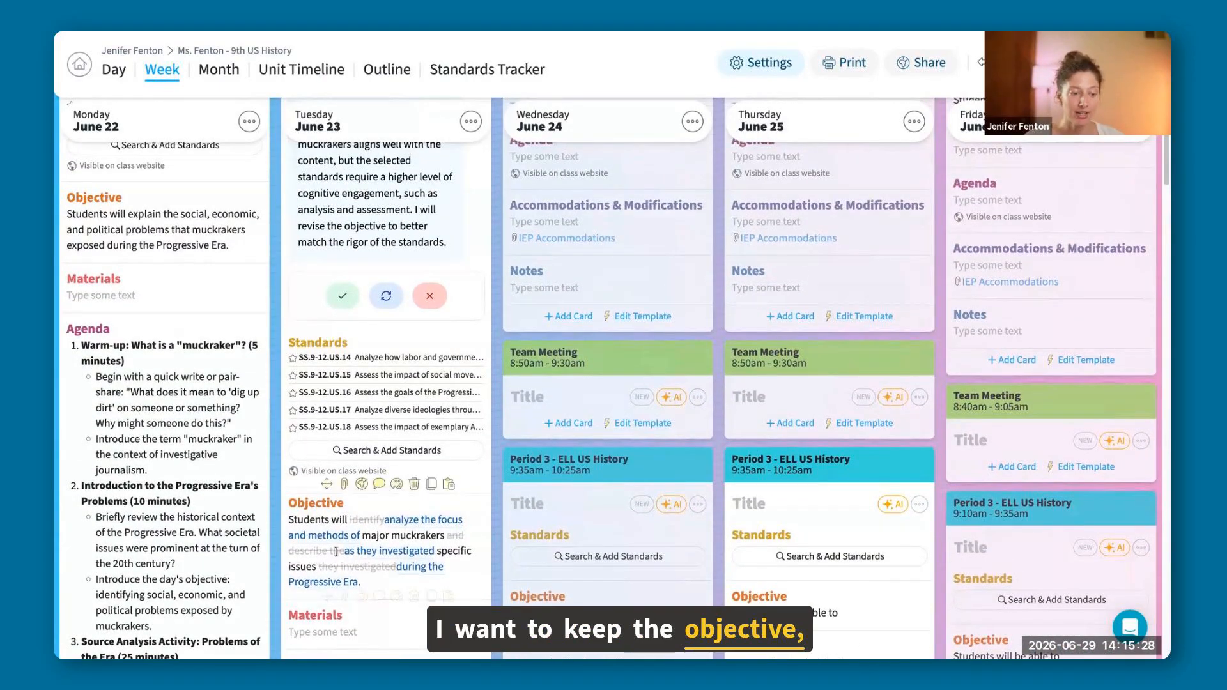
{"action": "mouse_move", "coordinate": [436, 366]}
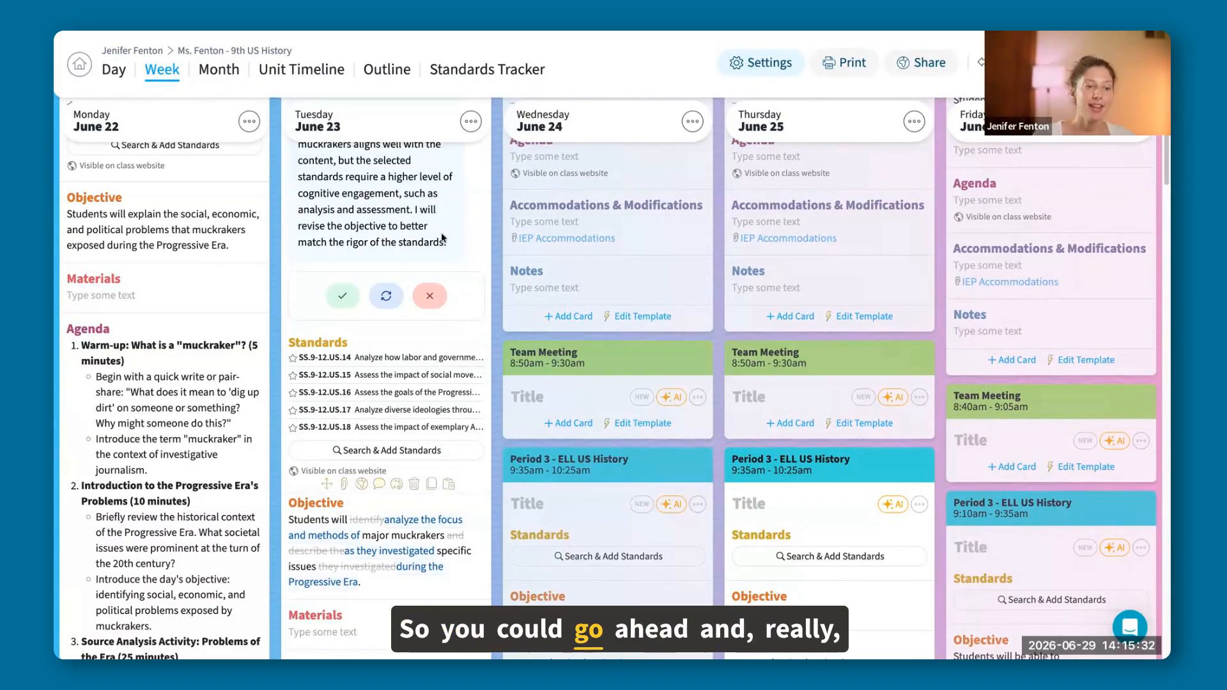
{"action": "scroll", "coordinate": [437, 367], "scroll_direction": "up", "scroll_amount": 3}
{"action": "scroll", "coordinate": [347, 556], "scroll_direction": "up", "scroll_amount": 2}
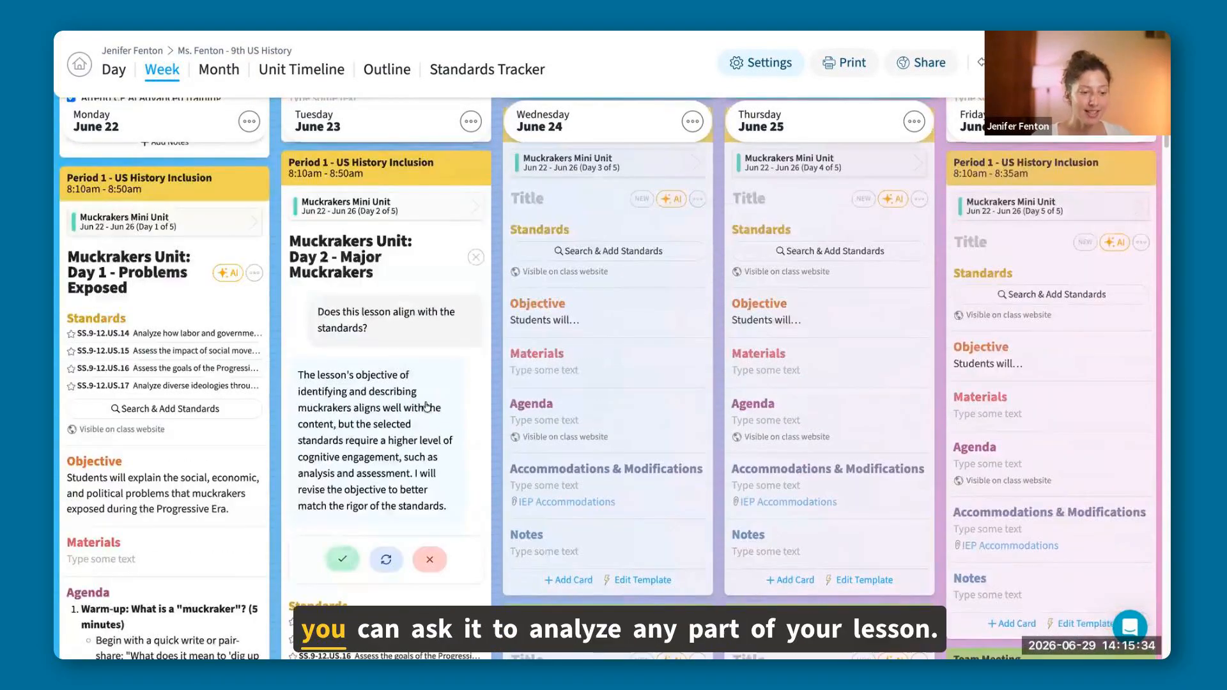
{"action": "left_click", "coordinate": [346, 556]}
Ask the AI in Tuesday's Period 1 lesson "I only have 20 minutes. Could you update this lesson to reflect that?".
{"action": "scroll", "coordinate": [432, 418], "scroll_direction": "down", "scroll_amount": 3}
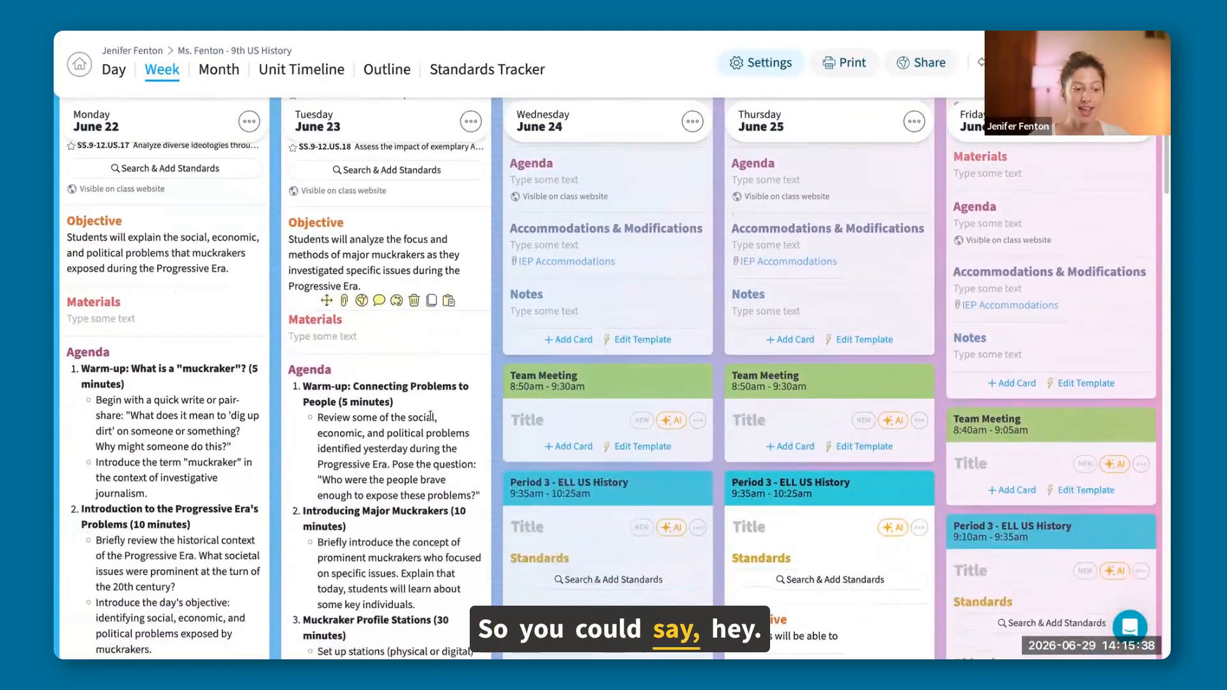
{"action": "scroll", "coordinate": [430, 416], "scroll_direction": "down", "scroll_amount": 1}
{"action": "scroll", "coordinate": [430, 414], "scroll_direction": "up", "scroll_amount": 6}
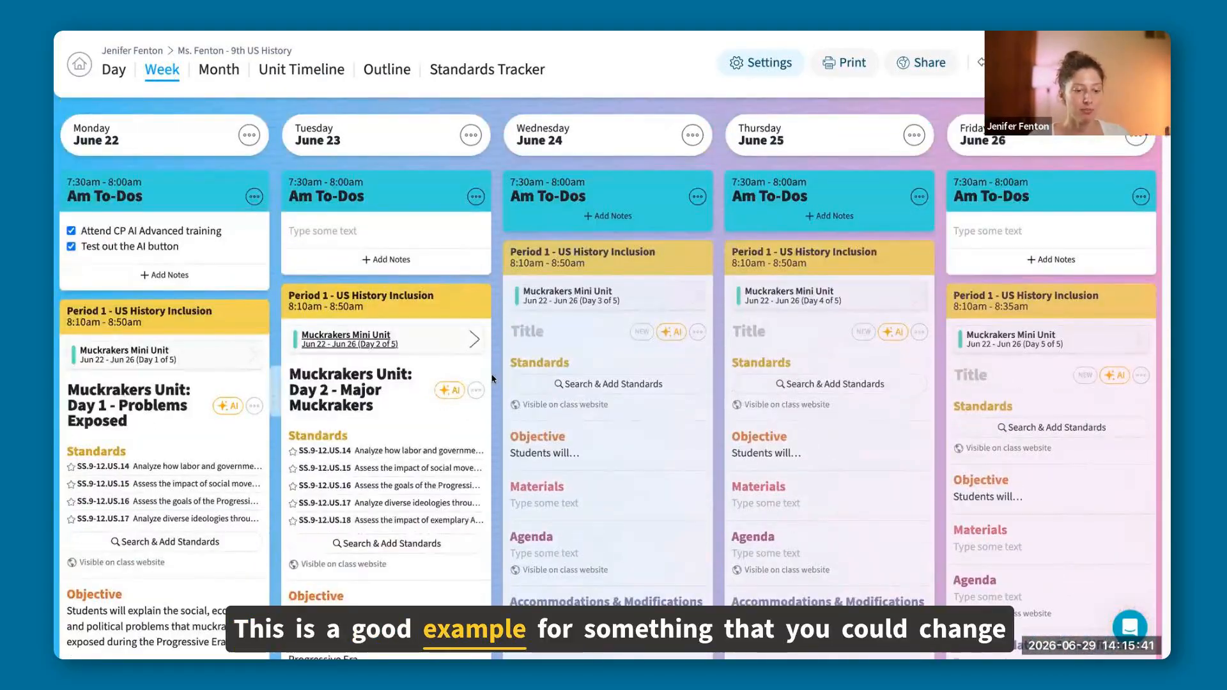
{"action": "left_click", "coordinate": [449, 390]}
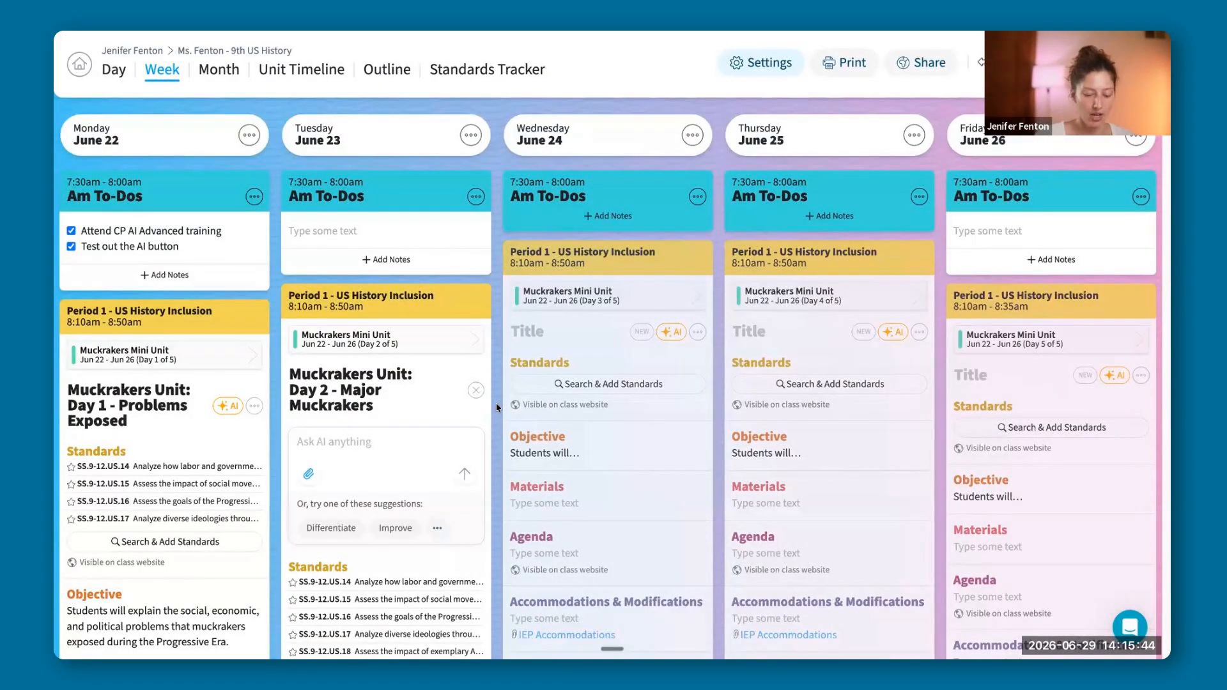
{"action": "type", "text": "i on"}
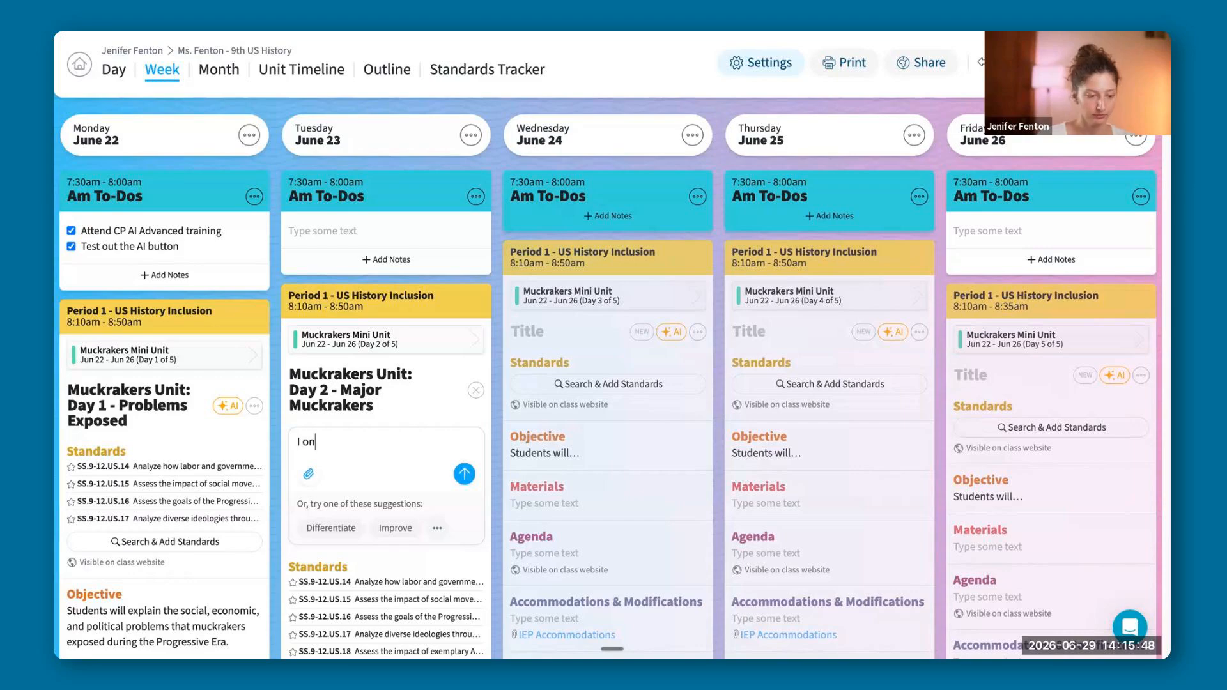
{"action": "type", "text": "ly have"}
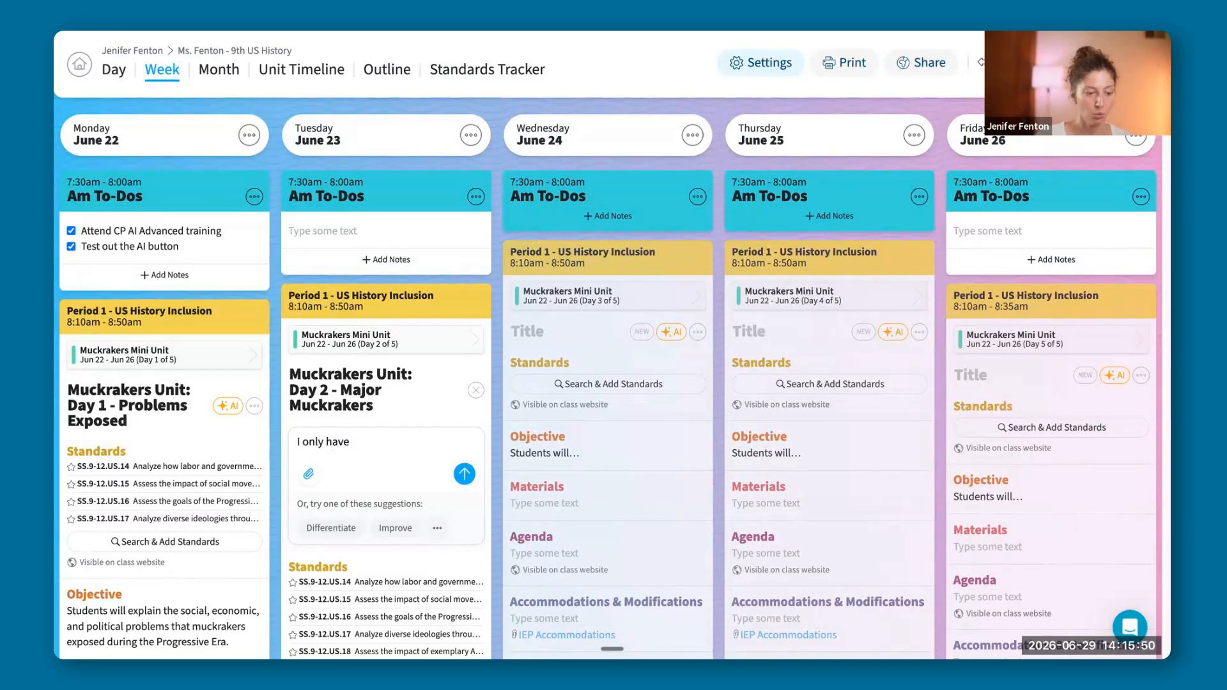
{"action": "type", "text": " 20 minu"}
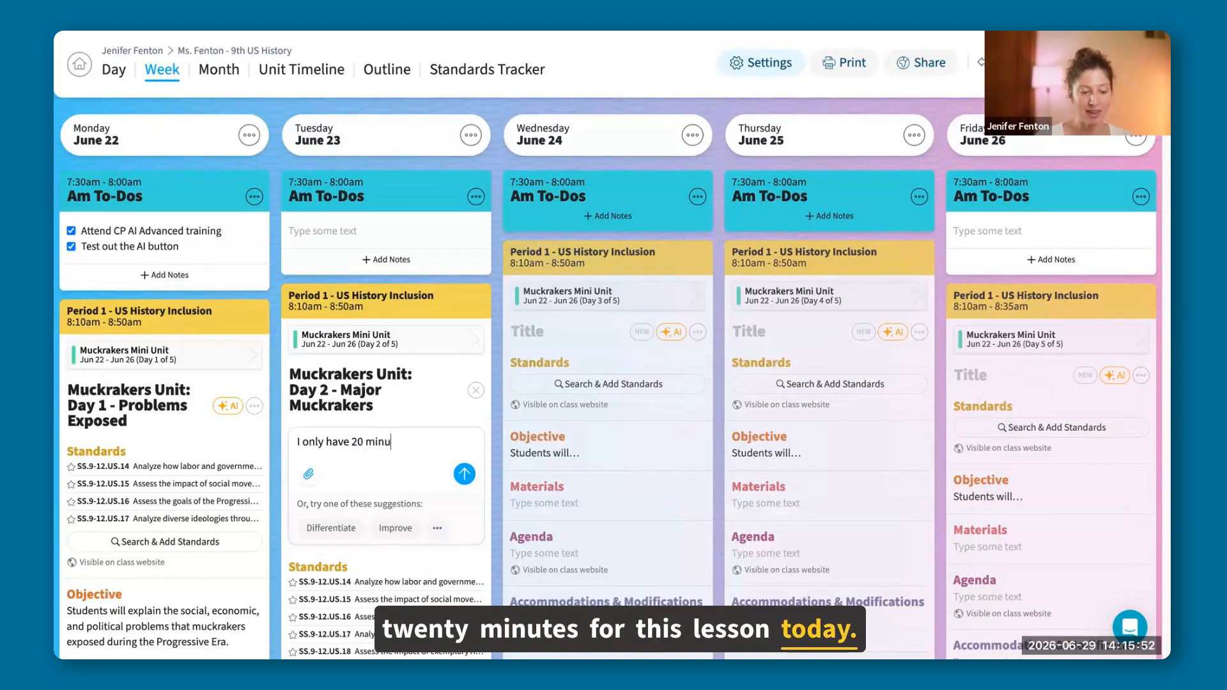
{"action": "type", "text": "tes"}
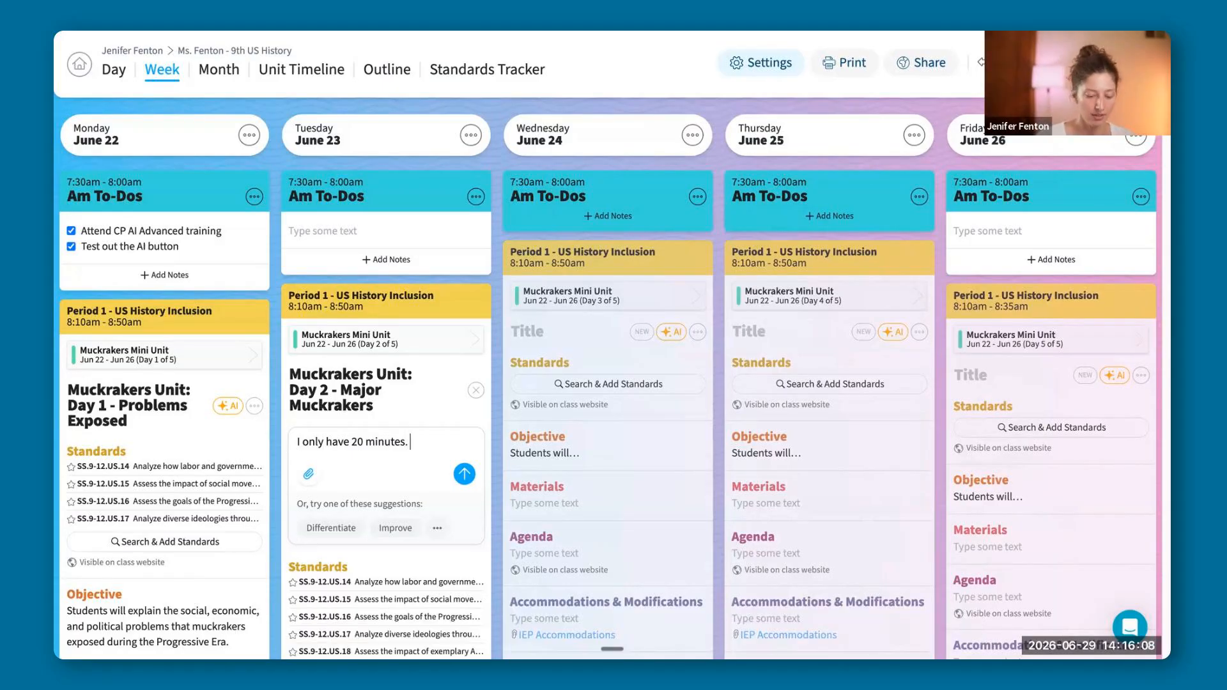
{"action": "key", "text": "BackSpace"}
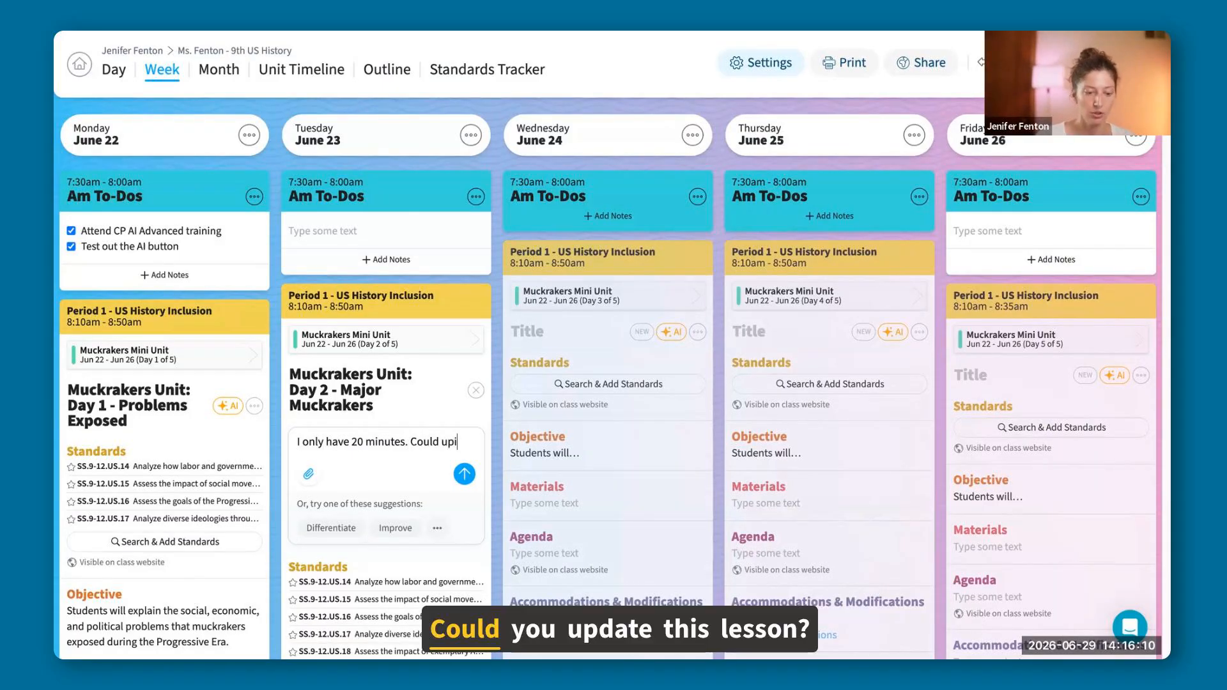
{"action": "type", "text": "upi updat ethis lesson to refelct th"}
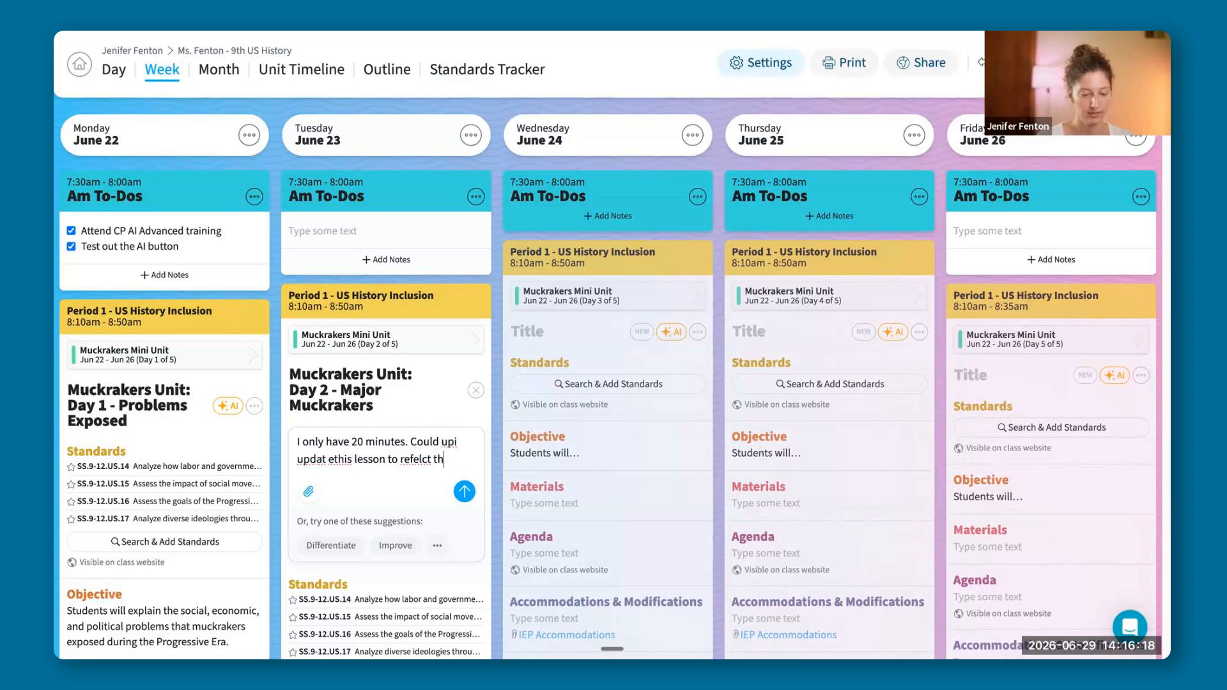
{"action": "type", "text": "t!"}
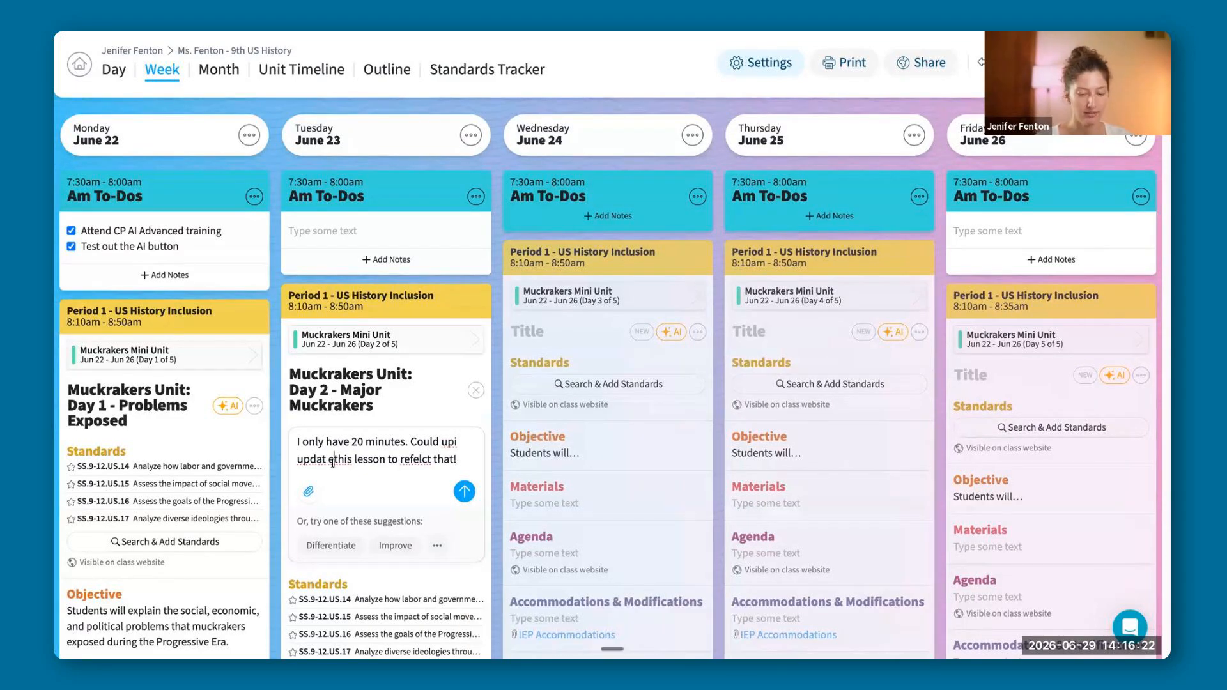
{"action": "right_click", "coordinate": [428, 461]}
{"action": "left_click", "coordinate": [453, 365]}
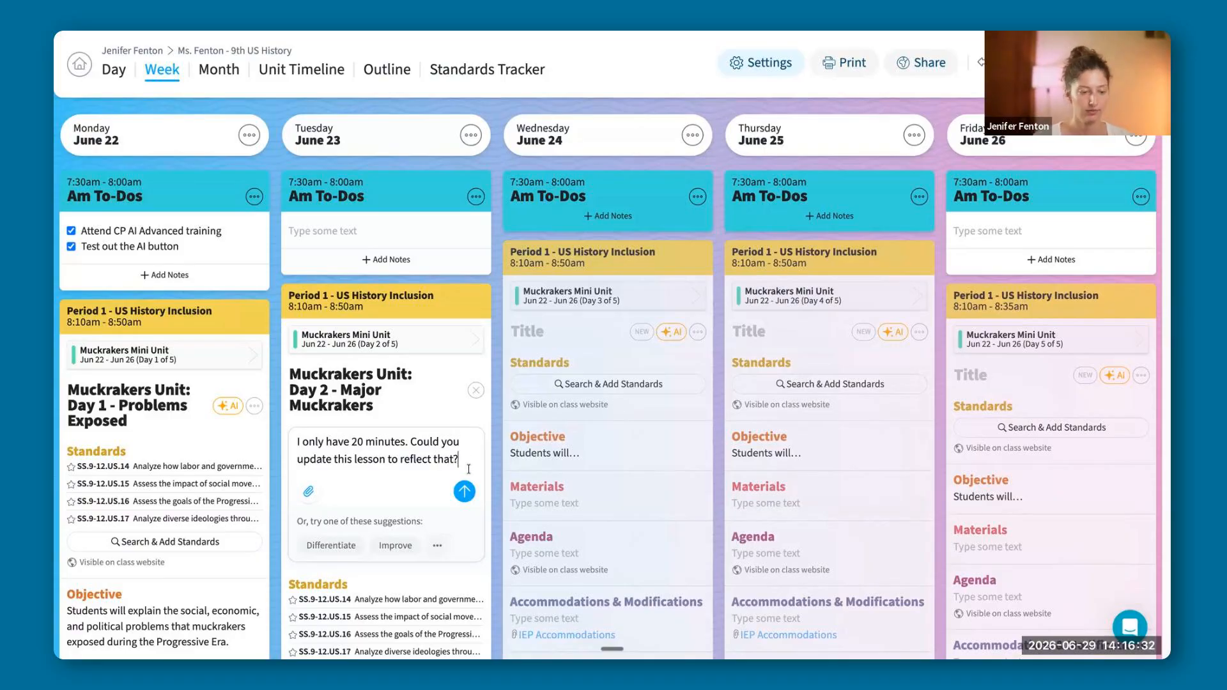
{"action": "left_click", "coordinate": [464, 491]}
Review the AI's condensed 20-minute agenda in Tuesday's Period 1 lesson and accept the changes.
{"action": "scroll", "coordinate": [501, 393], "scroll_direction": "down", "scroll_amount": 3}
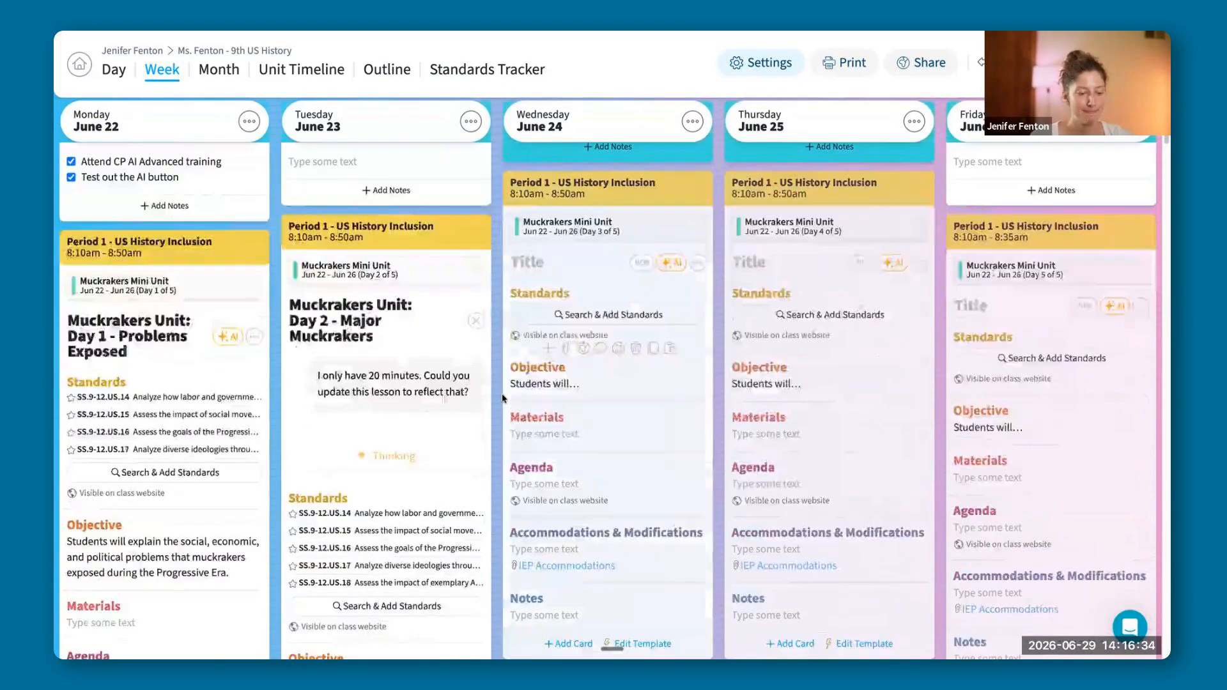
{"action": "scroll", "coordinate": [500, 393], "scroll_direction": "down", "scroll_amount": 2}
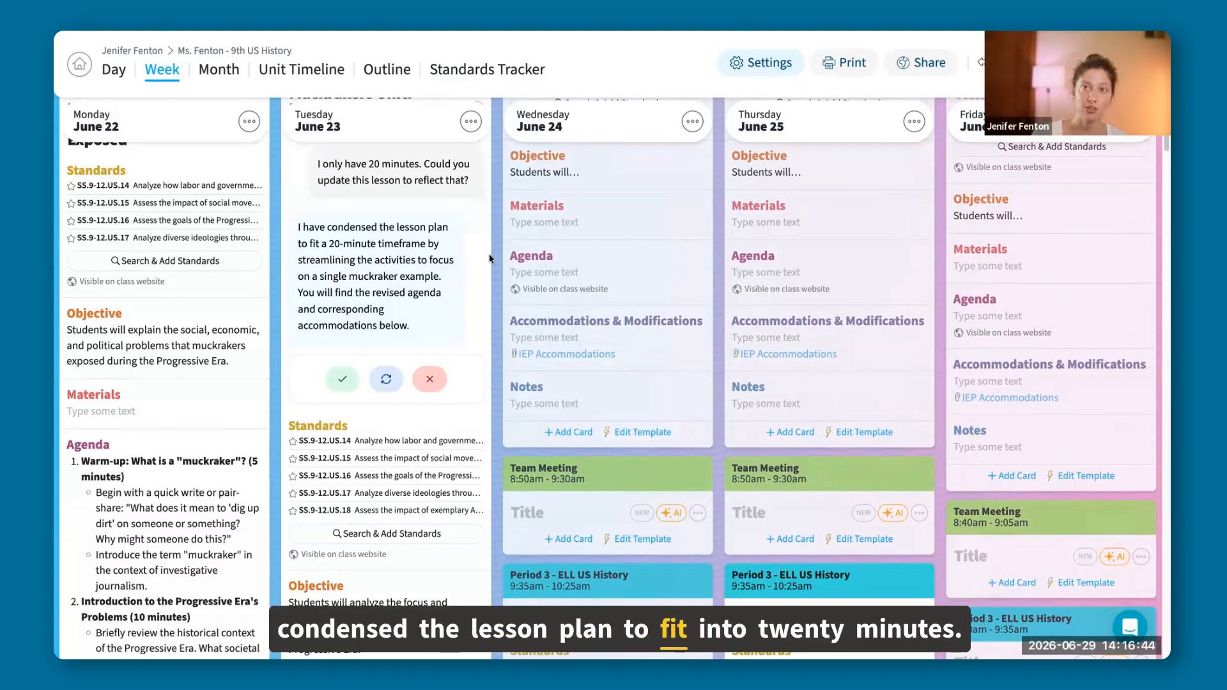
{"action": "scroll", "coordinate": [504, 312], "scroll_direction": "down", "scroll_amount": 1}
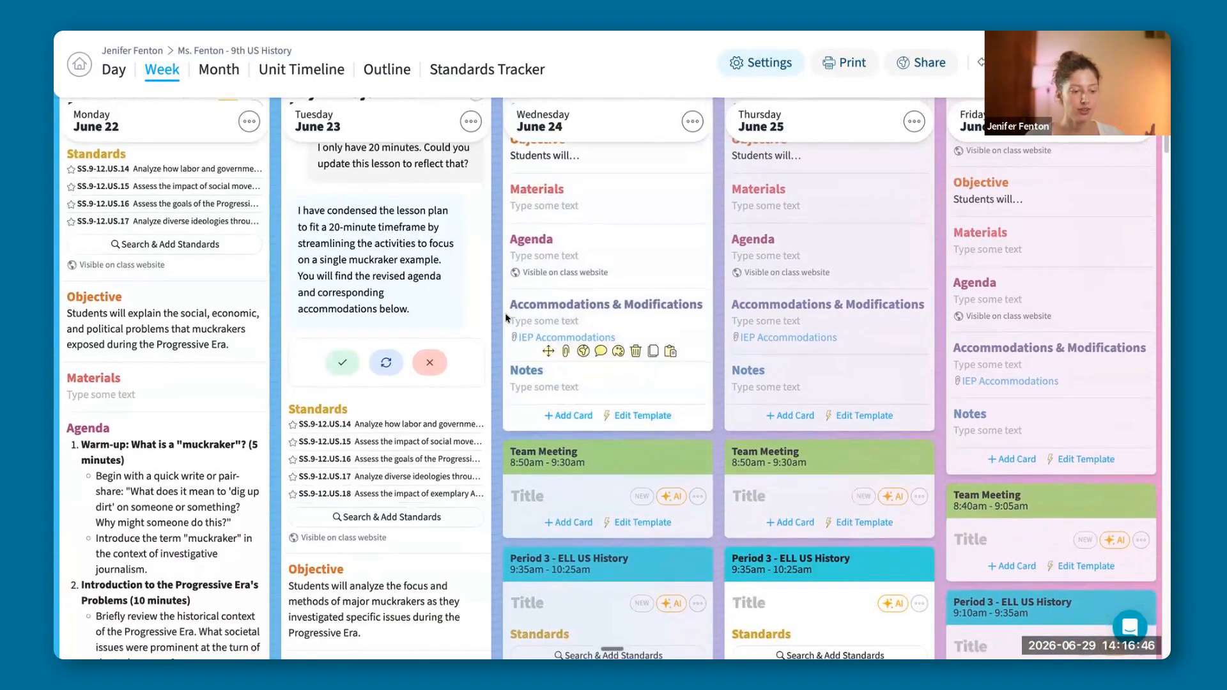
{"action": "scroll", "coordinate": [505, 312], "scroll_direction": "down", "scroll_amount": 10}
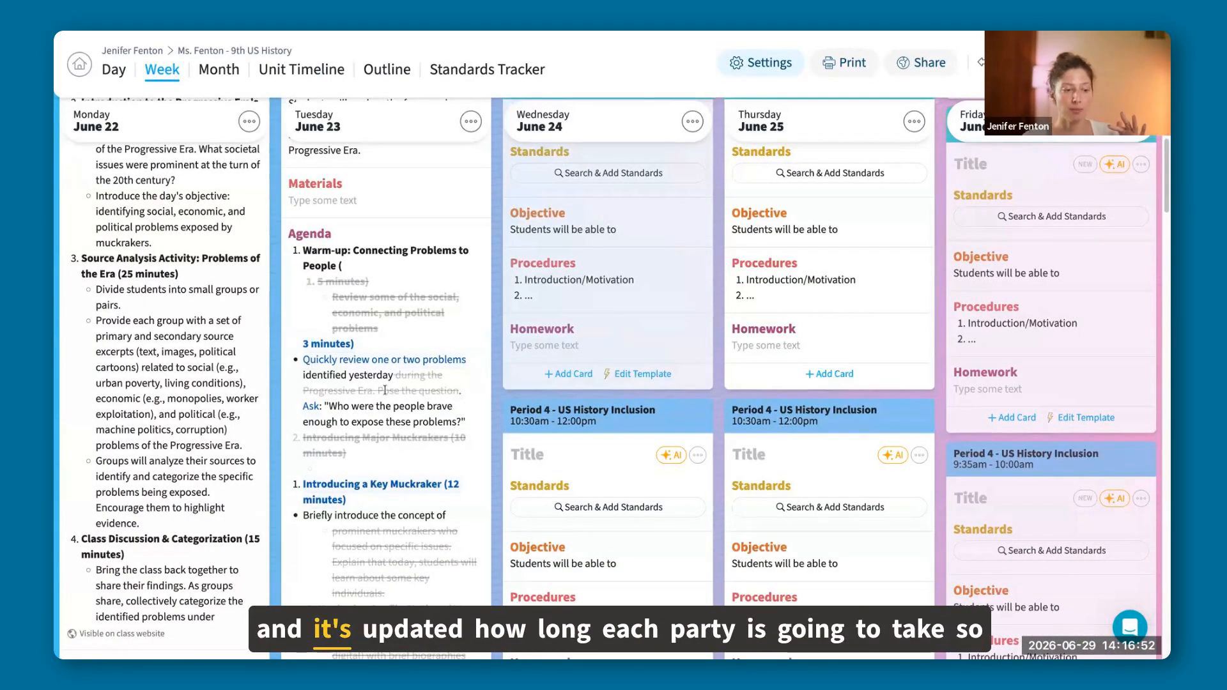
{"action": "scroll", "coordinate": [363, 441], "scroll_direction": "down", "scroll_amount": 4}
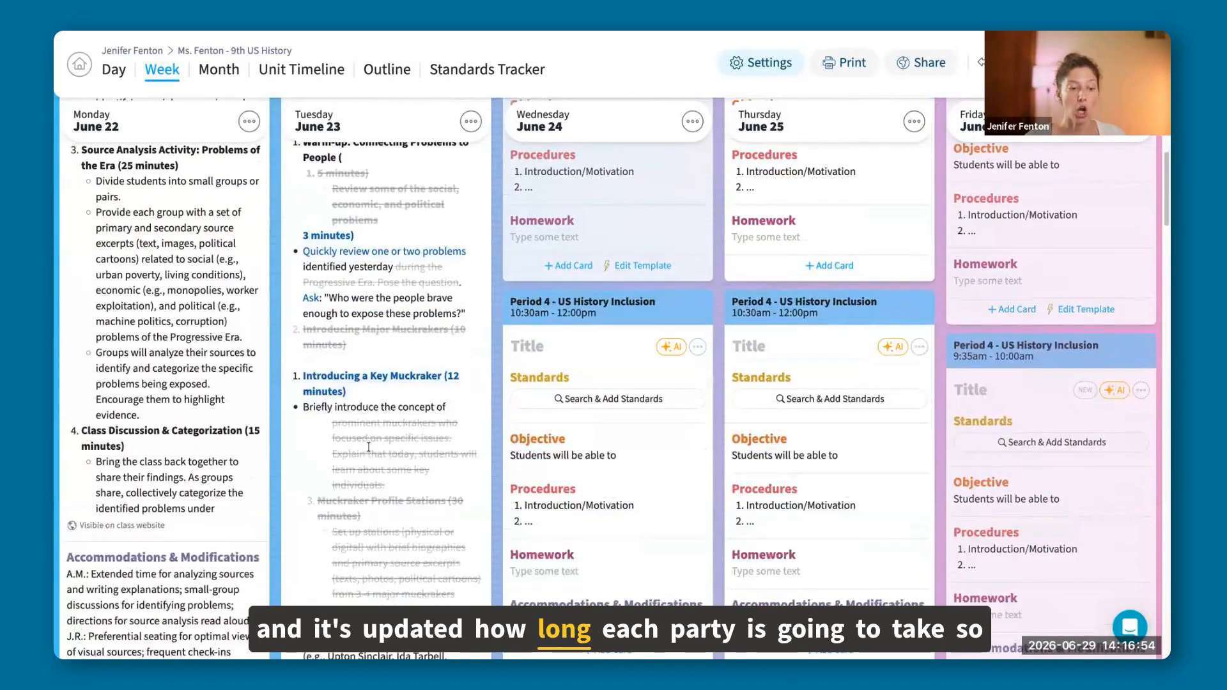
{"action": "scroll", "coordinate": [392, 450], "scroll_direction": "down", "scroll_amount": 4}
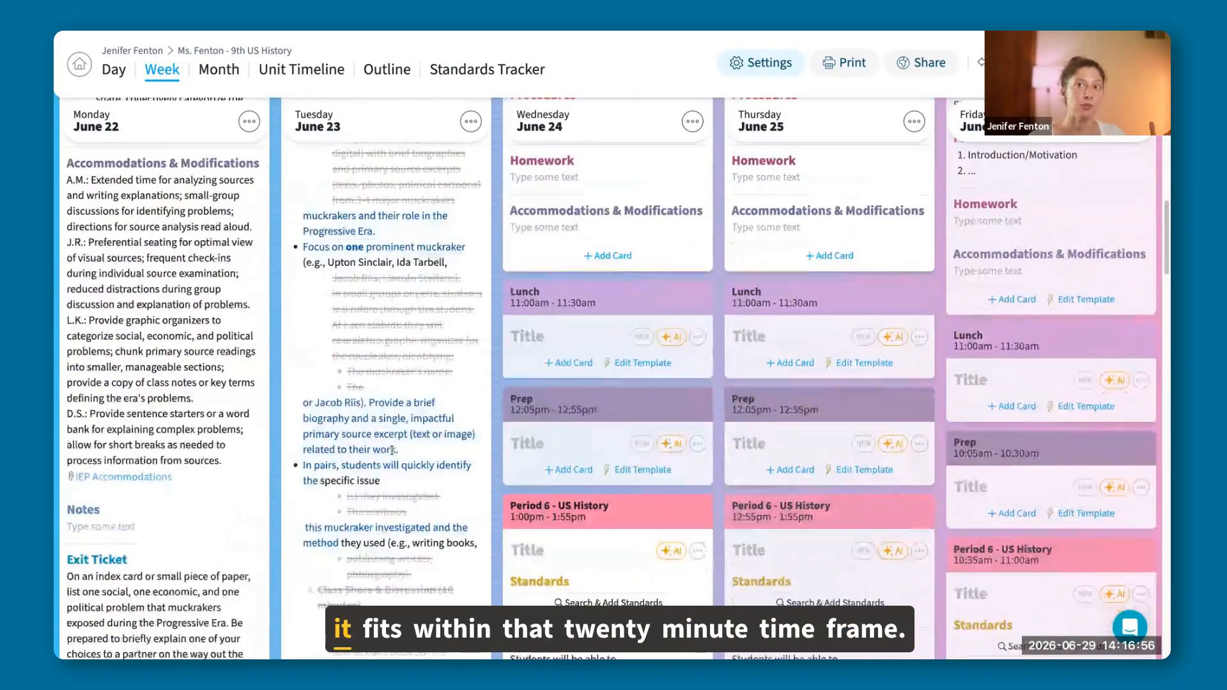
{"action": "scroll", "coordinate": [441, 356], "scroll_direction": "up", "scroll_amount": 2}
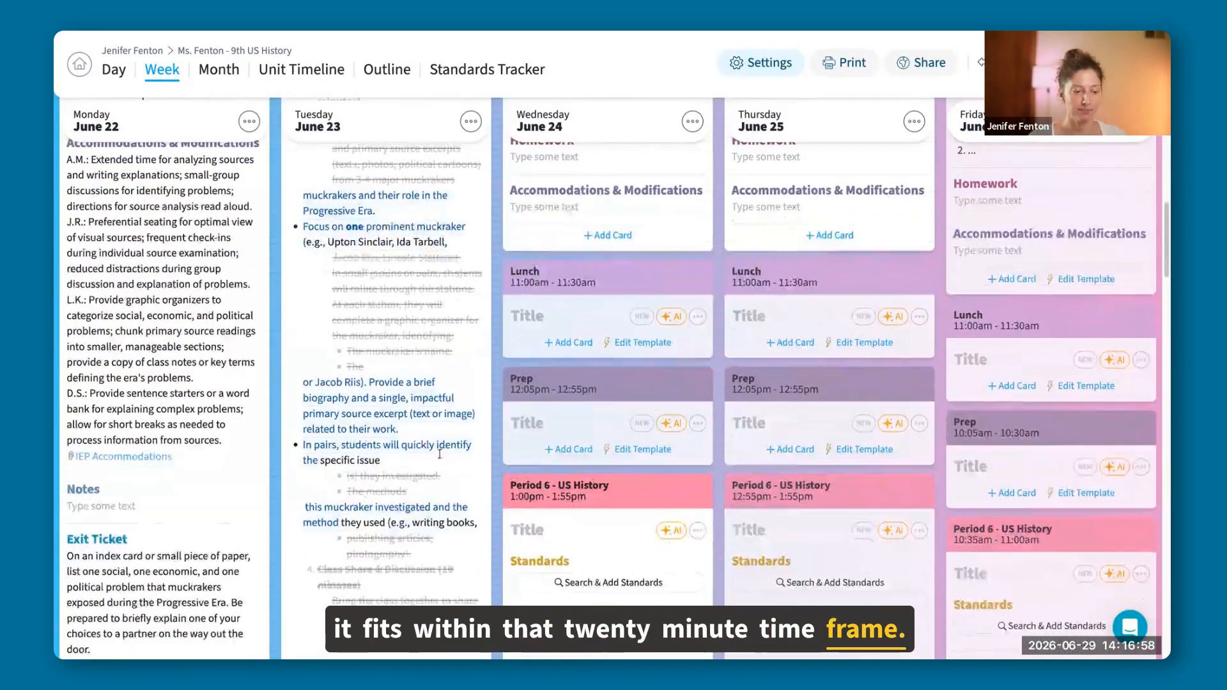
{"action": "scroll", "coordinate": [441, 356], "scroll_direction": "up", "scroll_amount": 15}
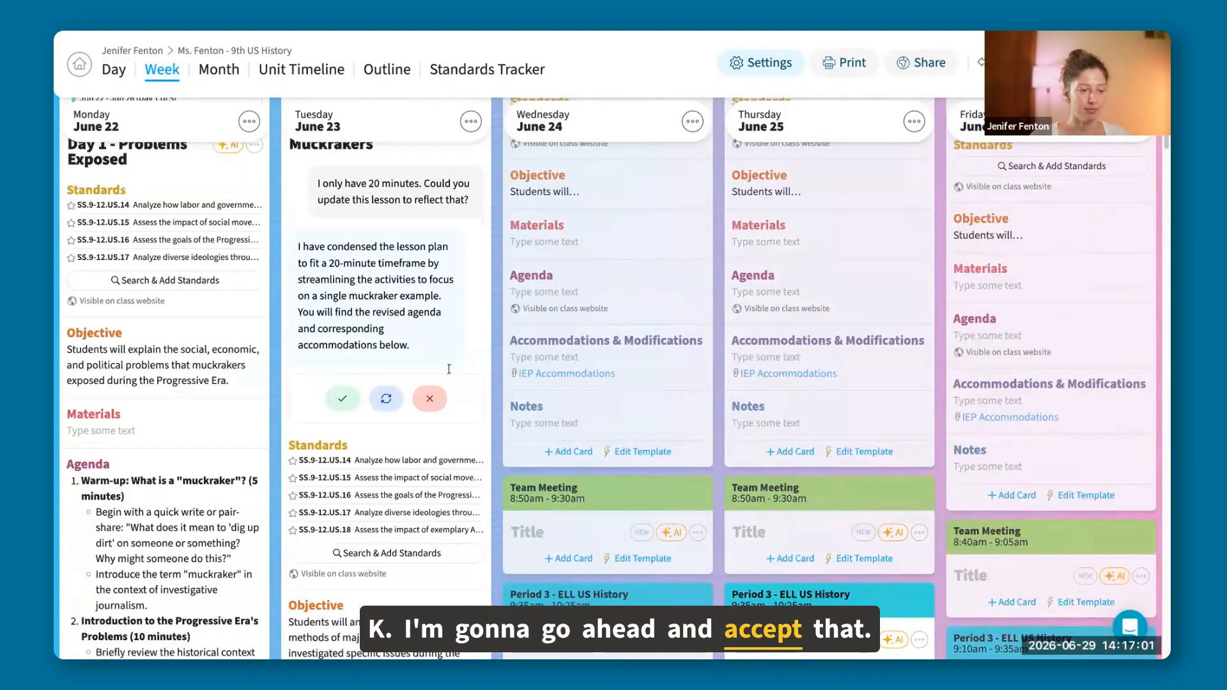
{"action": "left_click", "coordinate": [343, 398]}
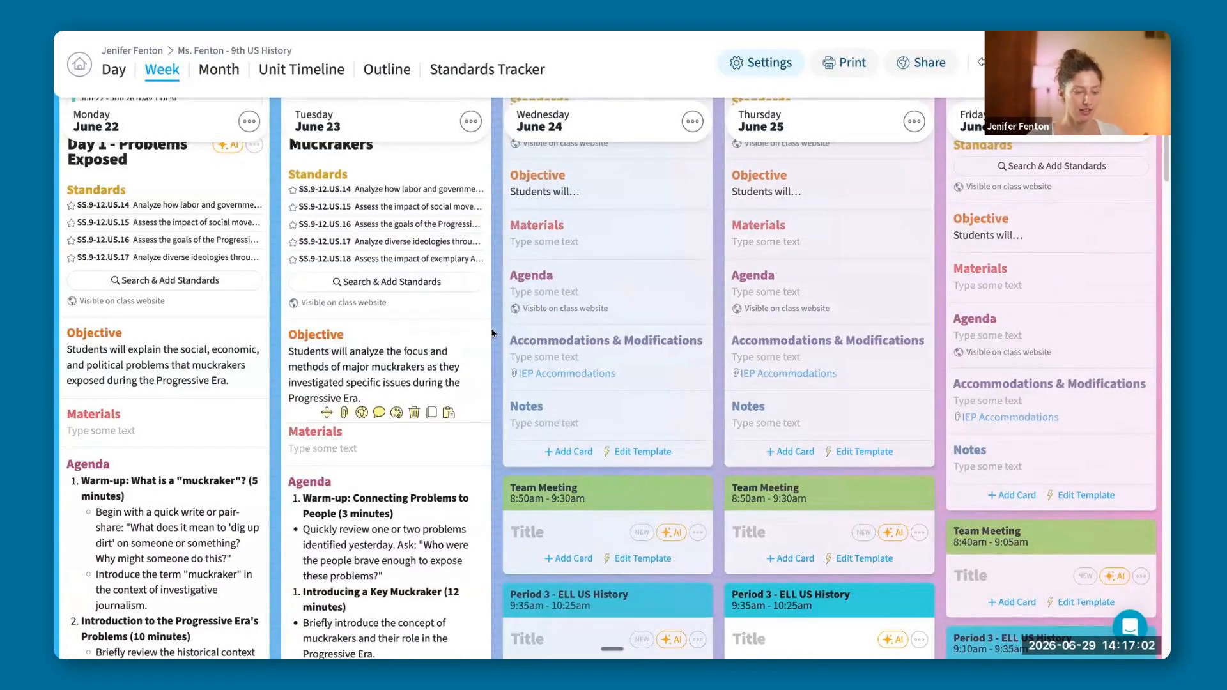
View the Accommodations & Modifications in the Muckrakers Mini Unit plan linked to Tuesday's lesson, and return to the week.
{"action": "scroll", "coordinate": [493, 334], "scroll_direction": "up", "scroll_amount": 2}
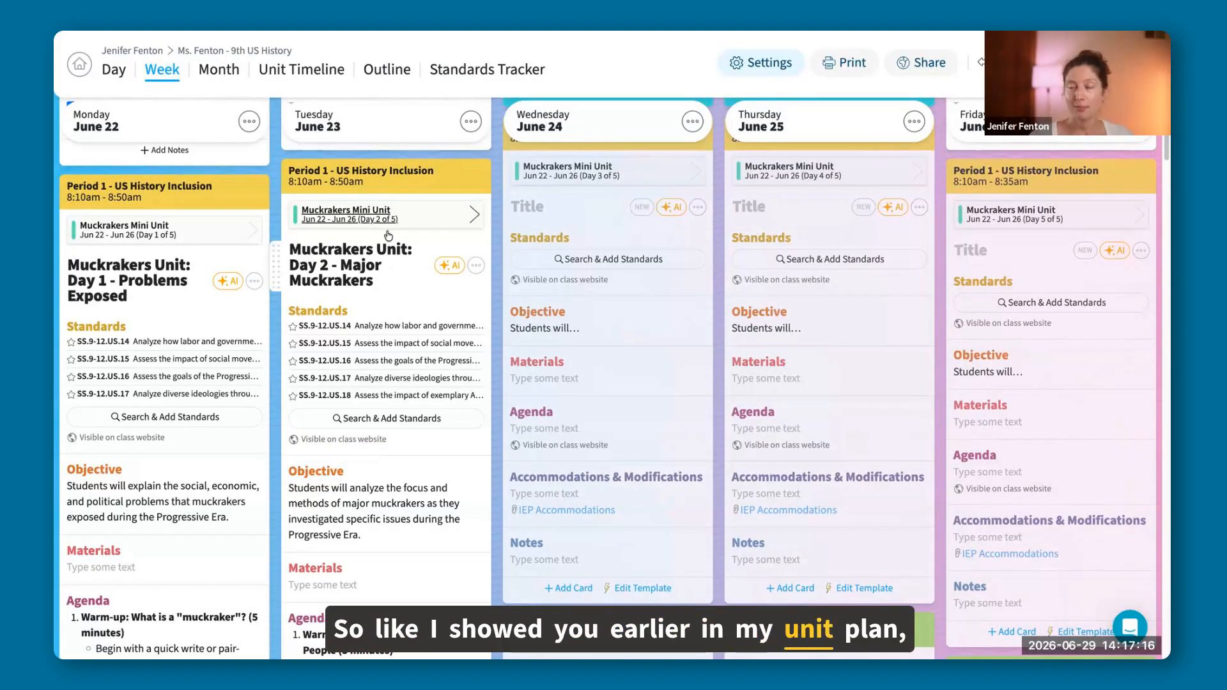
{"action": "left_click", "coordinate": [421, 212]}
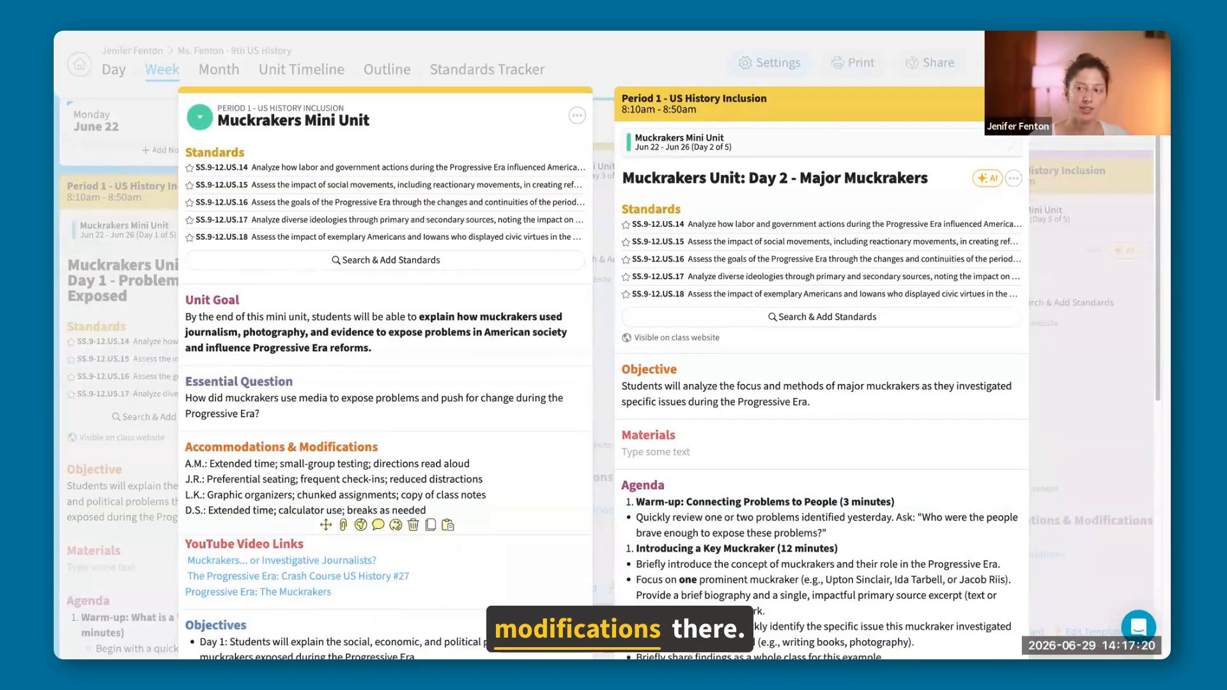
{"action": "key", "text": "Escape"}
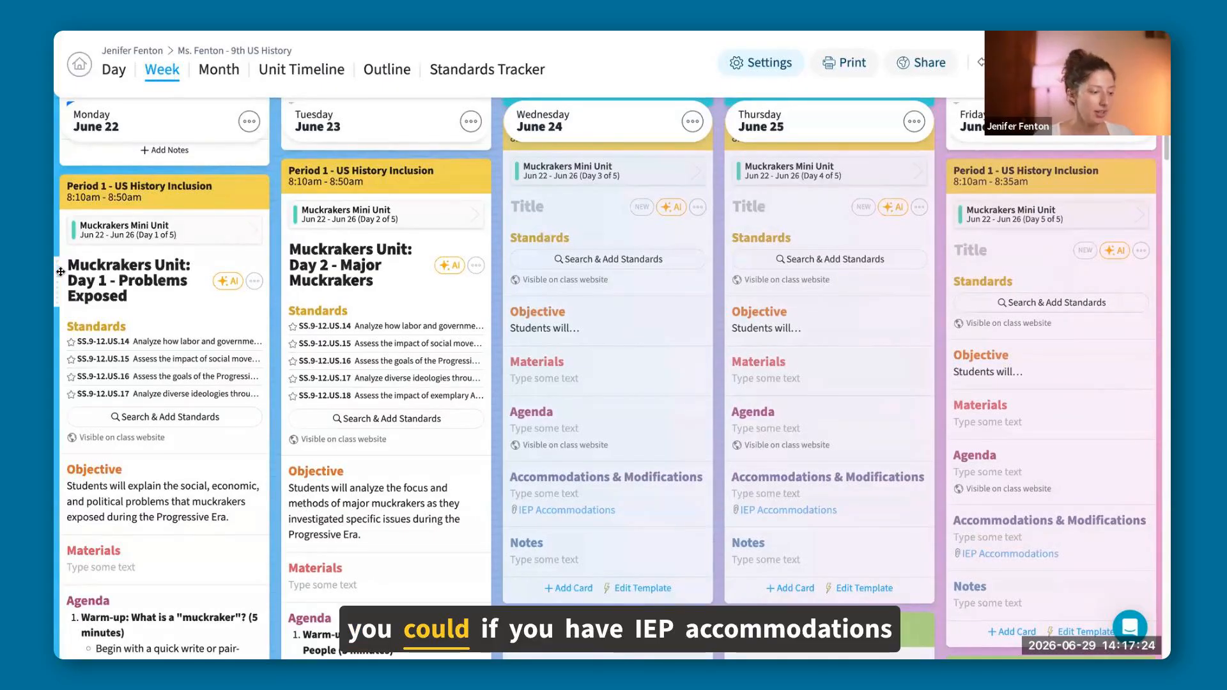
Switch to the IEP Accommodations Google Doc and copy the student initials and accommodations of all Period 1 rows.
{"action": "mouse_move", "coordinate": [57, 505]}
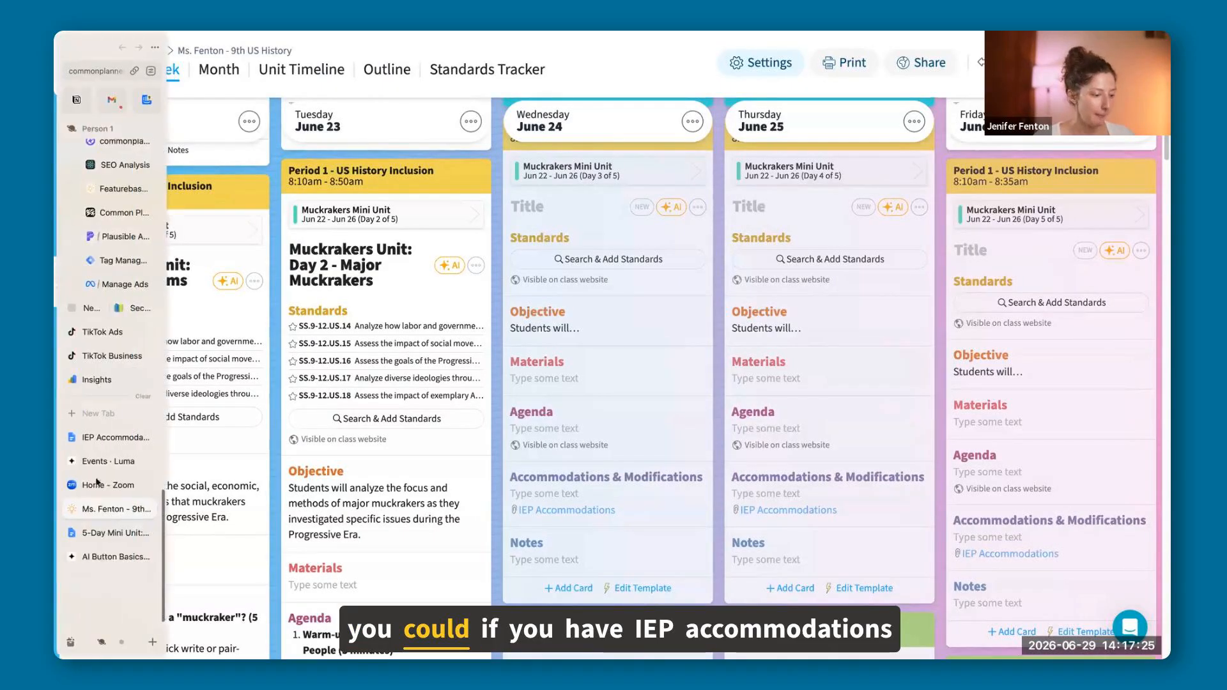
{"action": "left_click", "coordinate": [107, 440]}
{"action": "left_click_drag", "start_coordinate": [522, 223], "coordinate": [439, 179]}
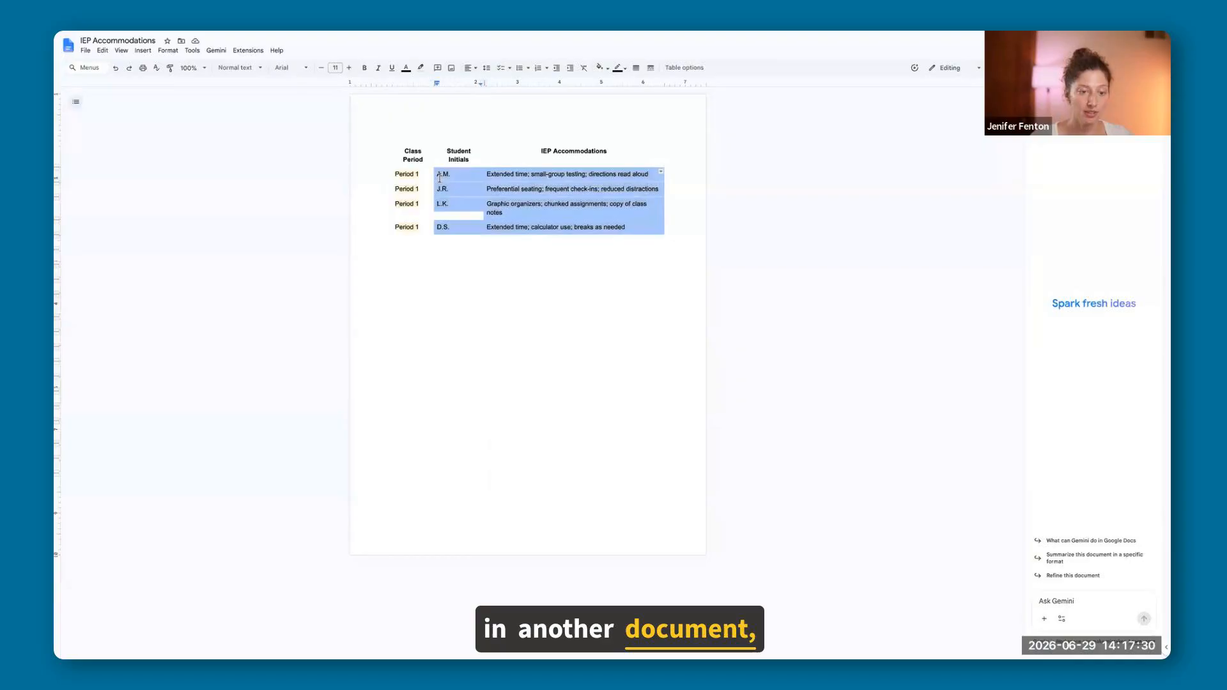
{"action": "right_click", "coordinate": [495, 182]}
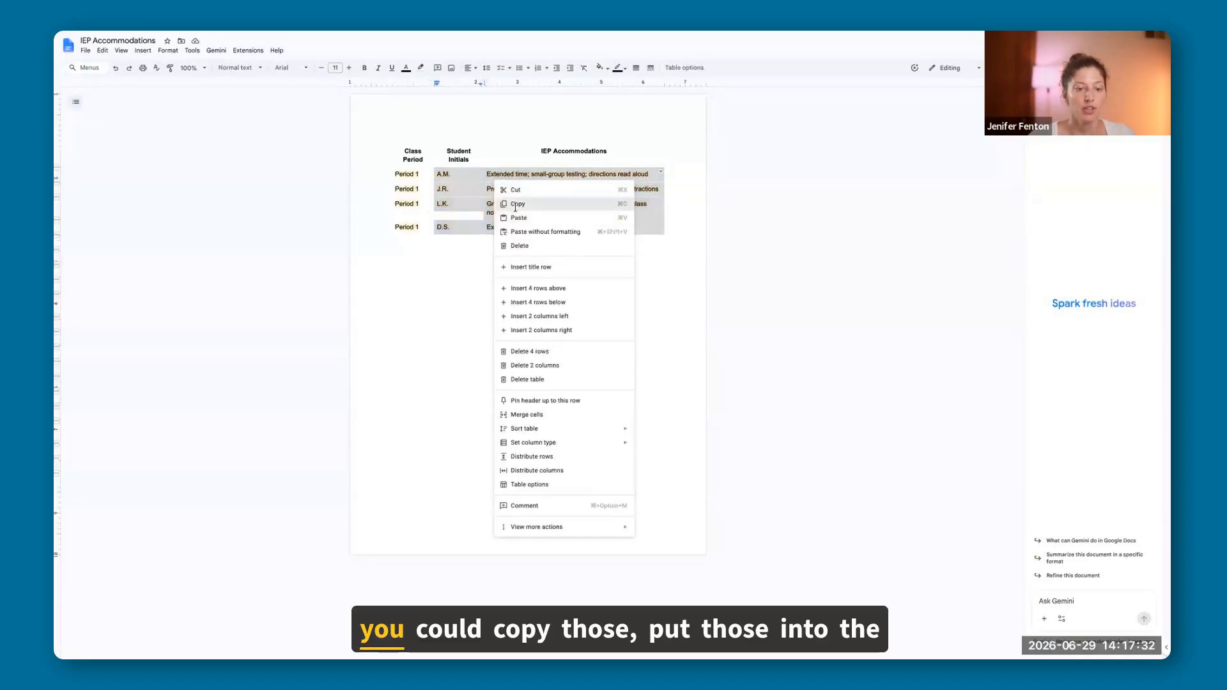
{"action": "left_click", "coordinate": [516, 204]}
Back in the planner, ask Tuesday's lesson AI "Could you revise this lesson and provide differentiation for these students?:" with the copied accommodations pasted in.
{"action": "mouse_move", "coordinate": [119, 400]}
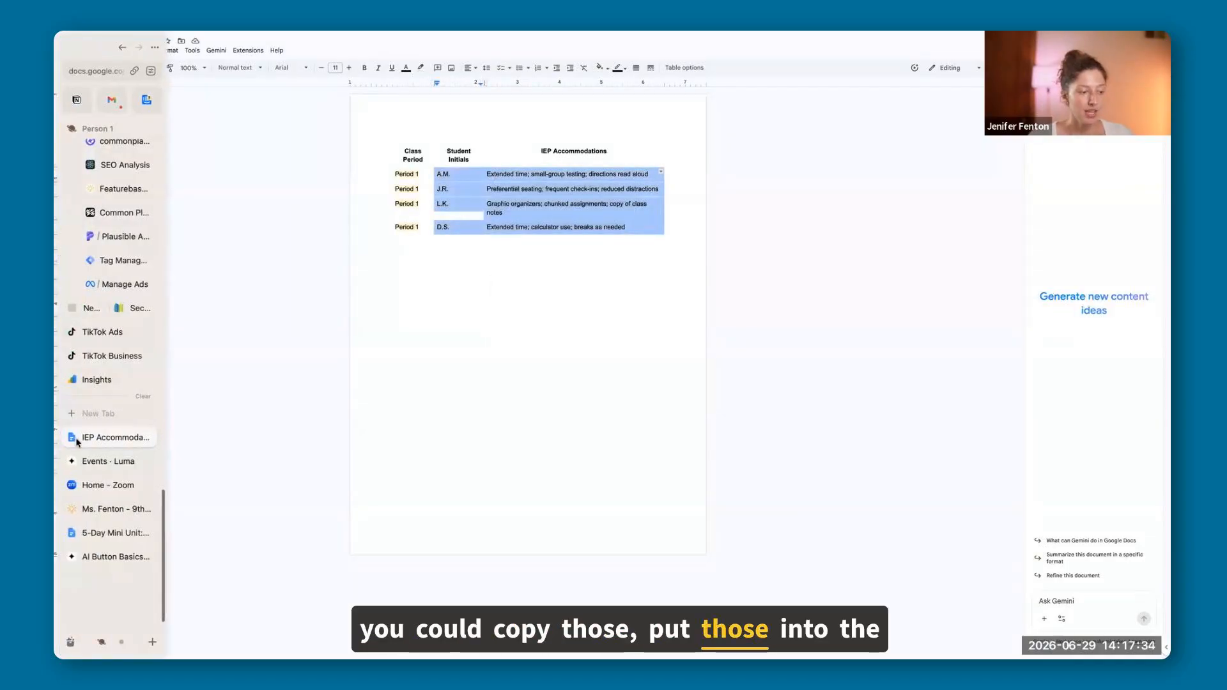
{"action": "left_click", "coordinate": [96, 508]}
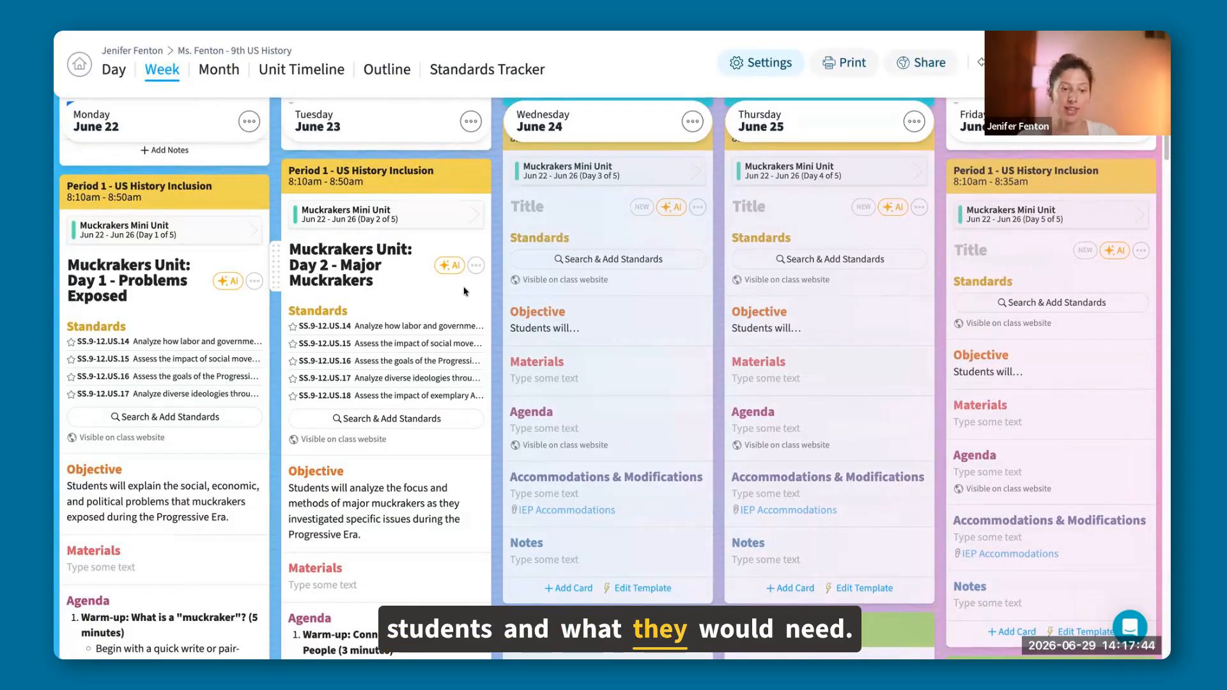
{"action": "left_click", "coordinate": [450, 265]}
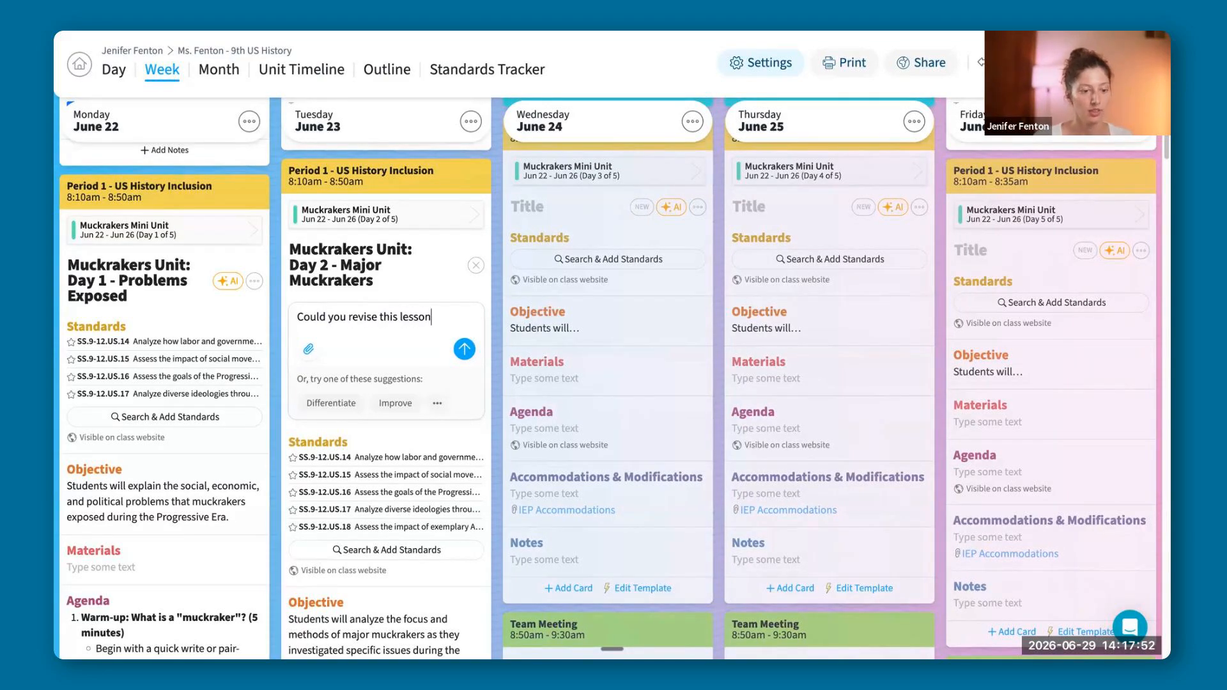
{"action": "type", "text": "Could you revise this lesson and pro"}
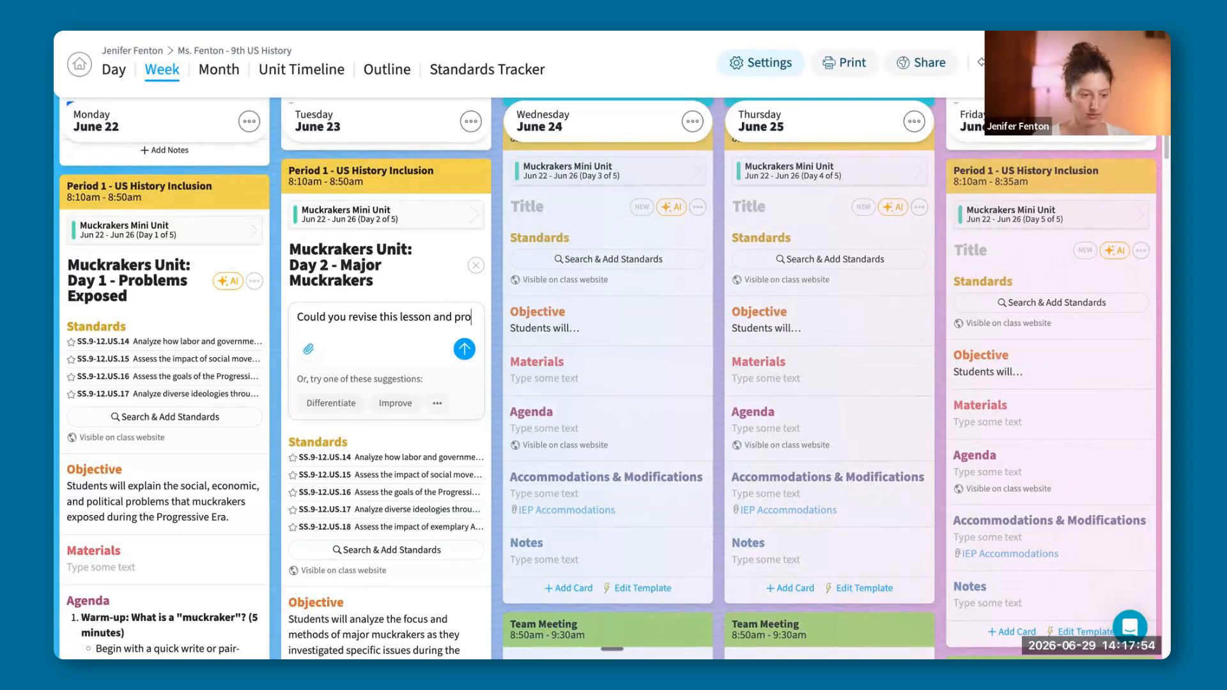
{"action": "type", "text": "vide differentiation for th"}
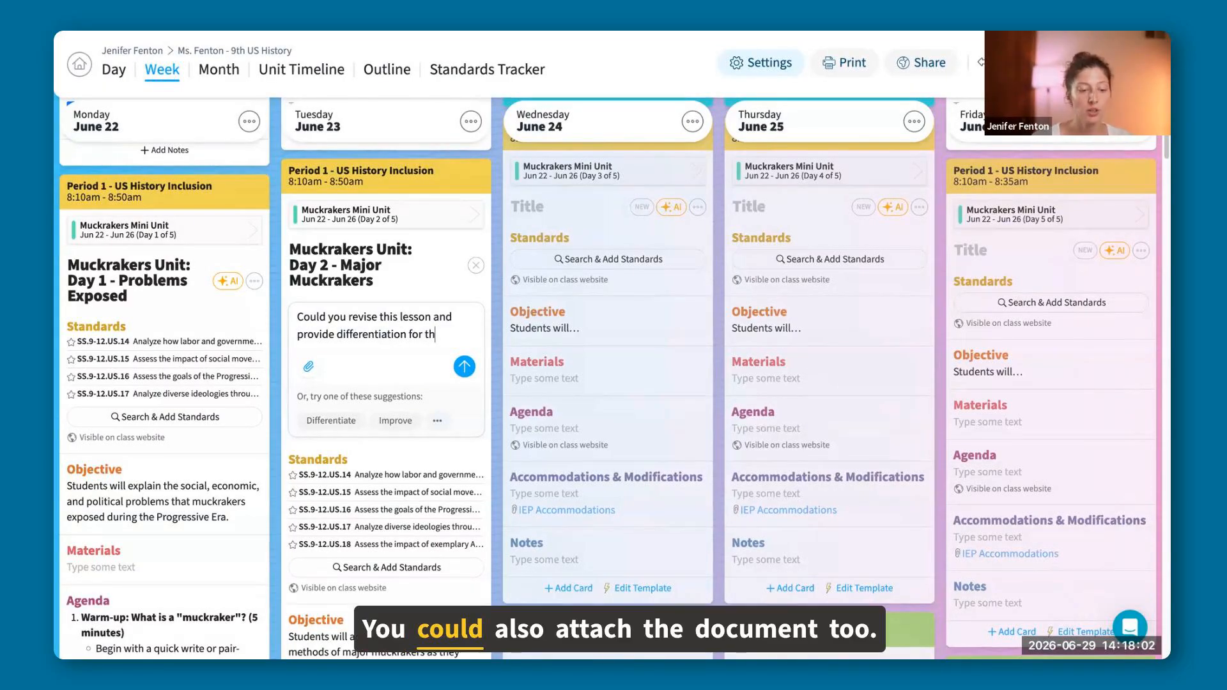
{"action": "type", "text": "ese"}
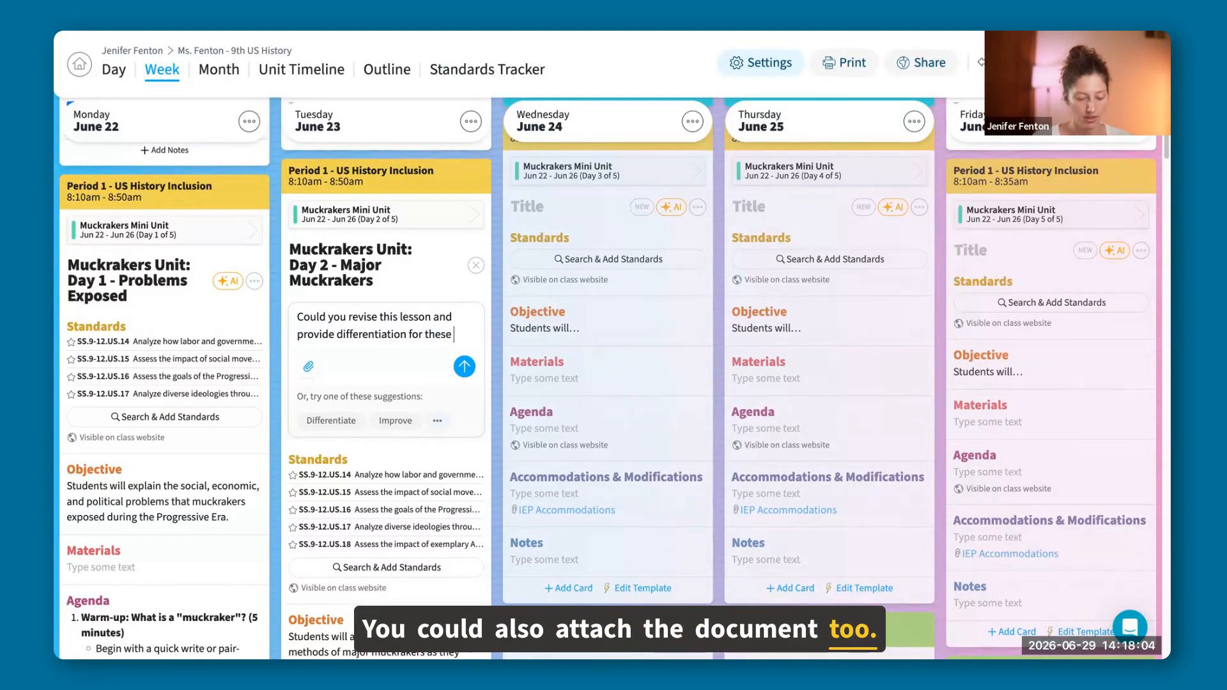
{"action": "type", "text": " students?:"}
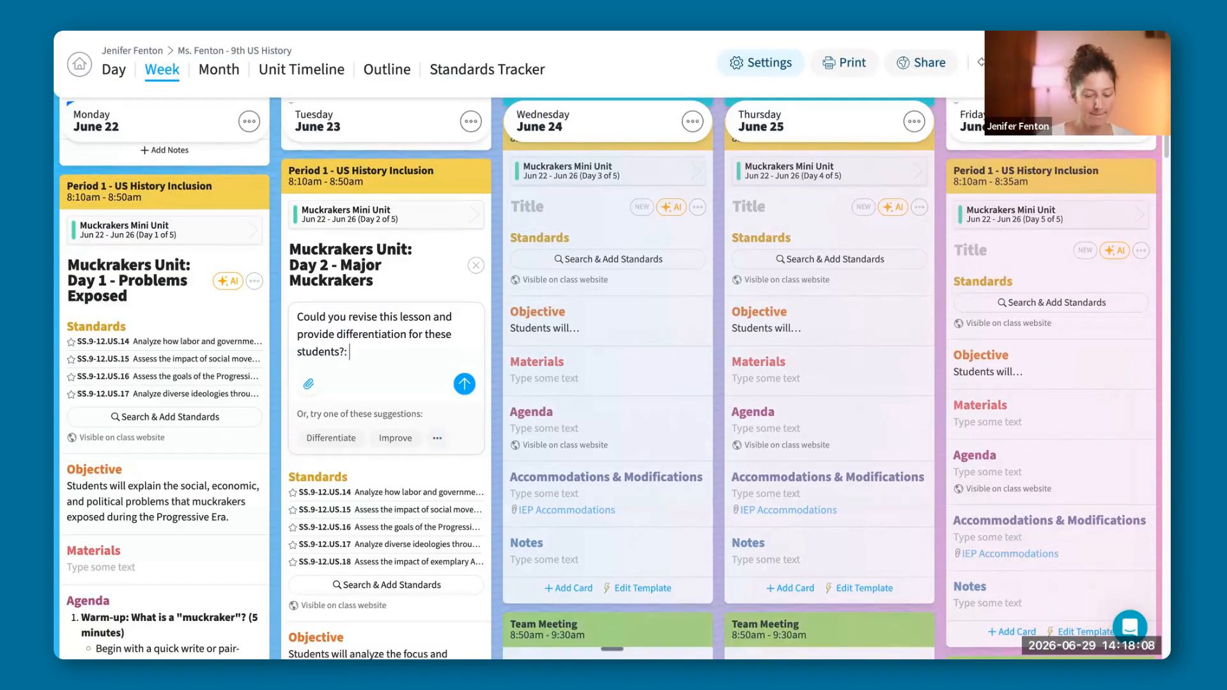
{"action": "key", "text": "ctrl+v"}
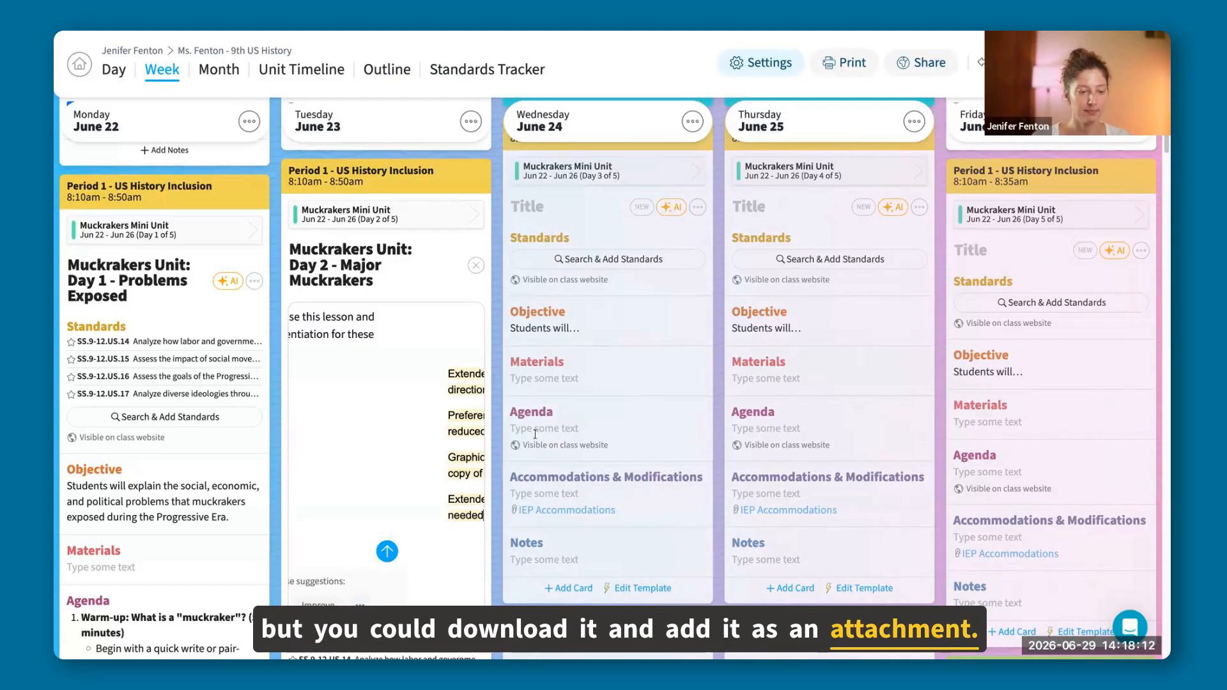
{"action": "key", "text": "Return"}
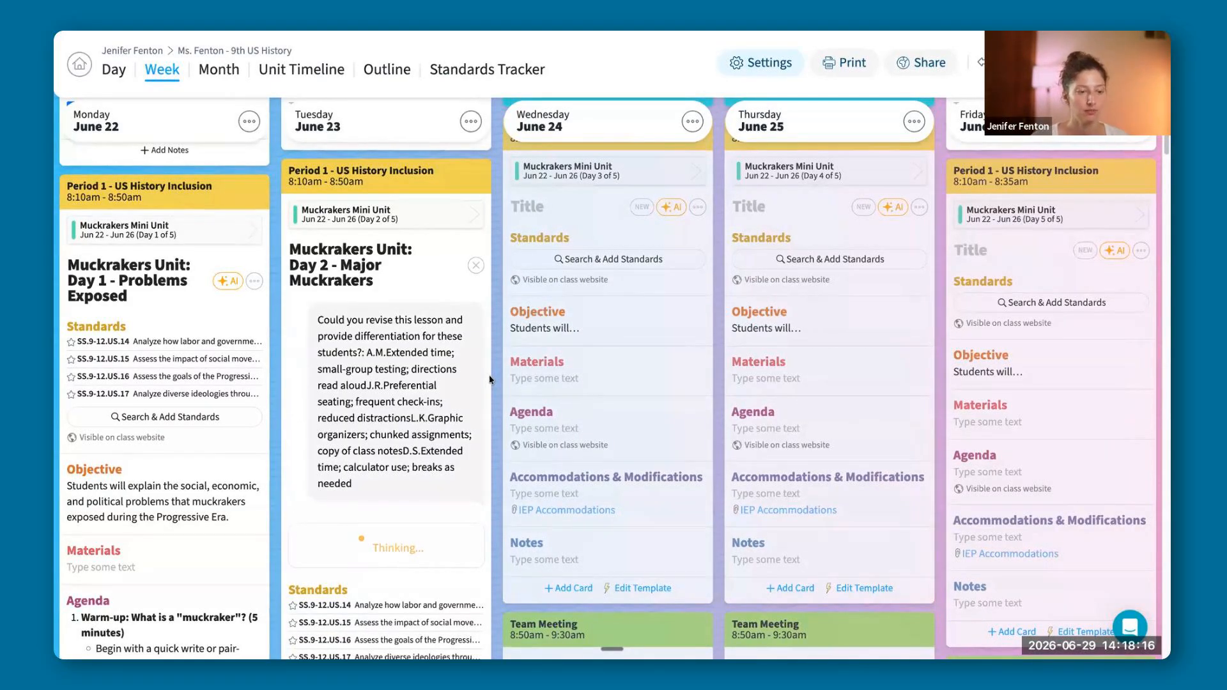
Review the AI's differentiated agenda and student accommodations in Tuesday's Period 1 lesson and accept the changes.
{"action": "scroll", "coordinate": [491, 380], "scroll_direction": "down", "scroll_amount": 2}
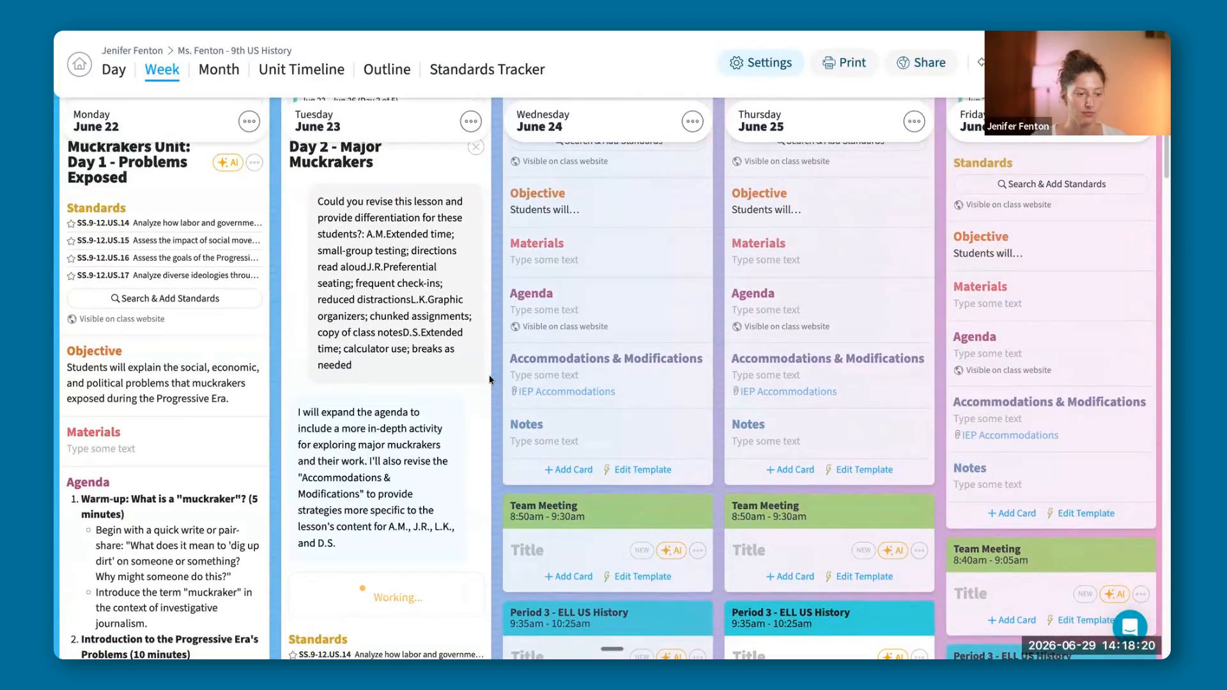
{"action": "scroll", "coordinate": [492, 398], "scroll_direction": "down", "scroll_amount": 1}
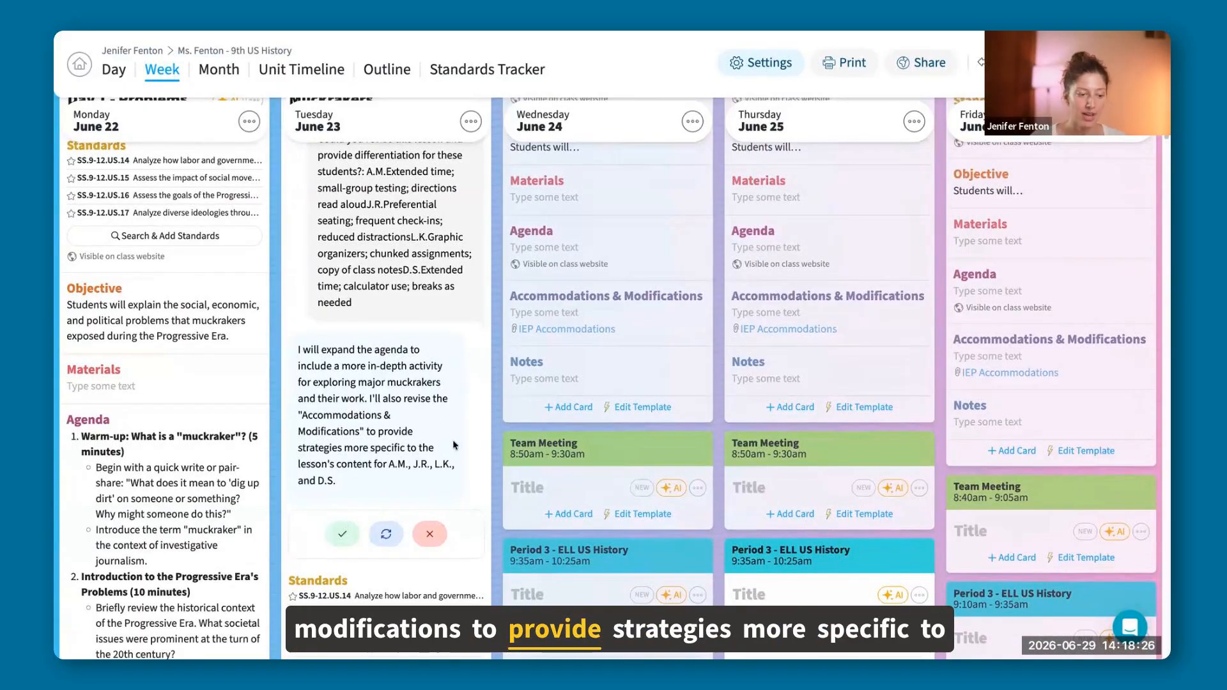
{"action": "scroll", "coordinate": [455, 381], "scroll_direction": "down", "scroll_amount": 1}
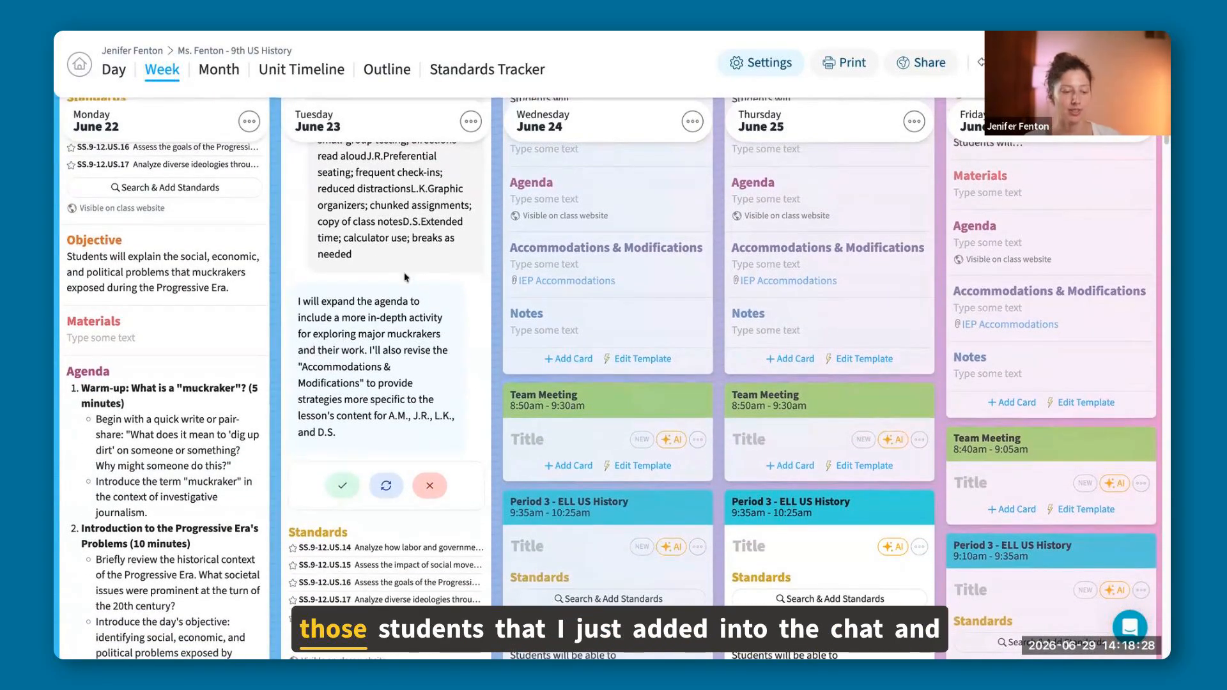
{"action": "scroll", "coordinate": [409, 278], "scroll_direction": "down", "scroll_amount": 6}
{"action": "scroll", "coordinate": [441, 277], "scroll_direction": "down", "scroll_amount": 8}
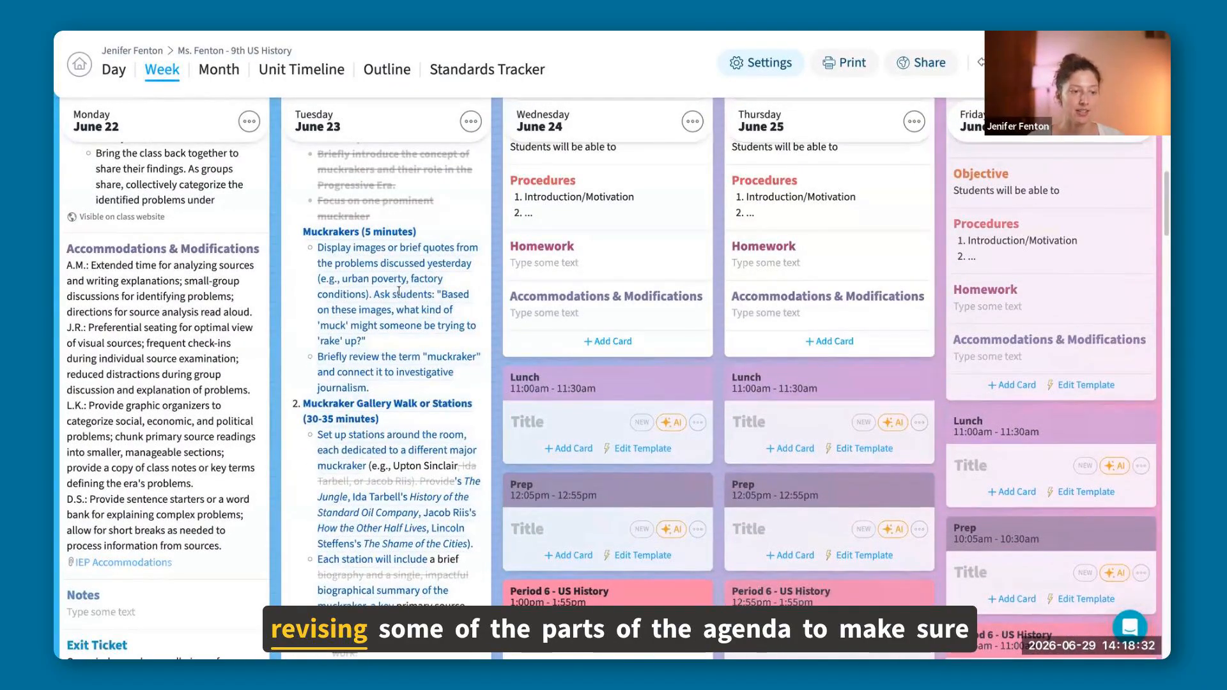
{"action": "scroll", "coordinate": [434, 389], "scroll_direction": "down", "scroll_amount": 1}
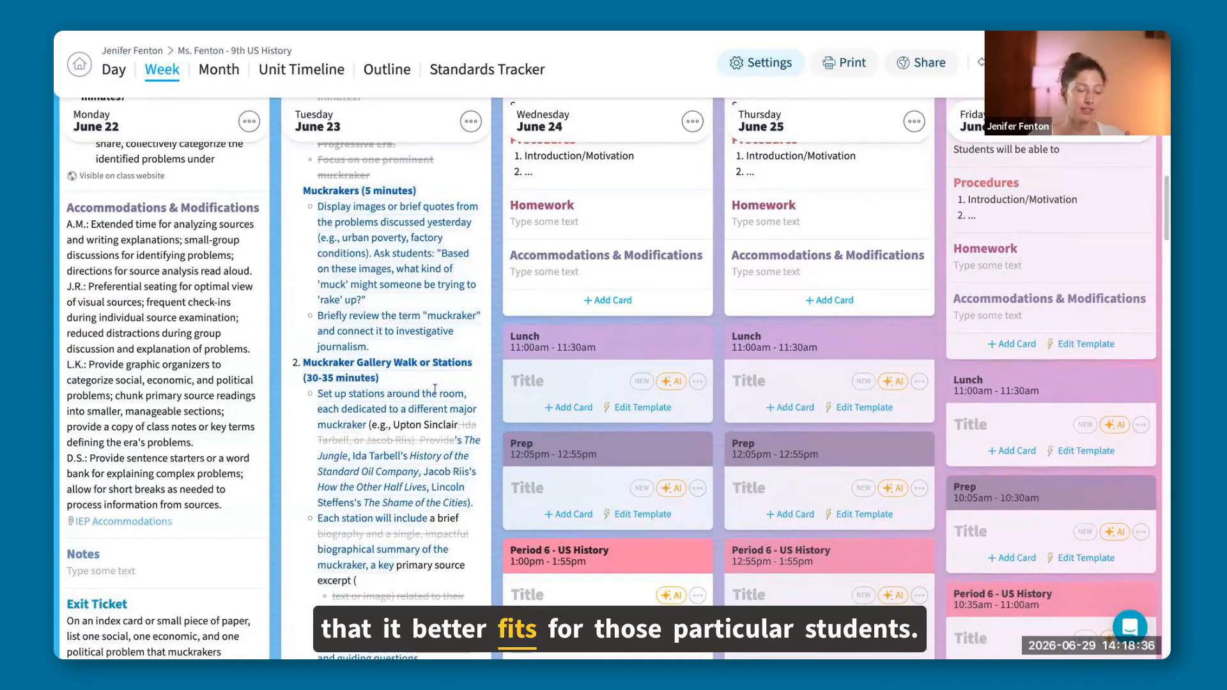
{"action": "scroll", "coordinate": [435, 389], "scroll_direction": "down", "scroll_amount": 10}
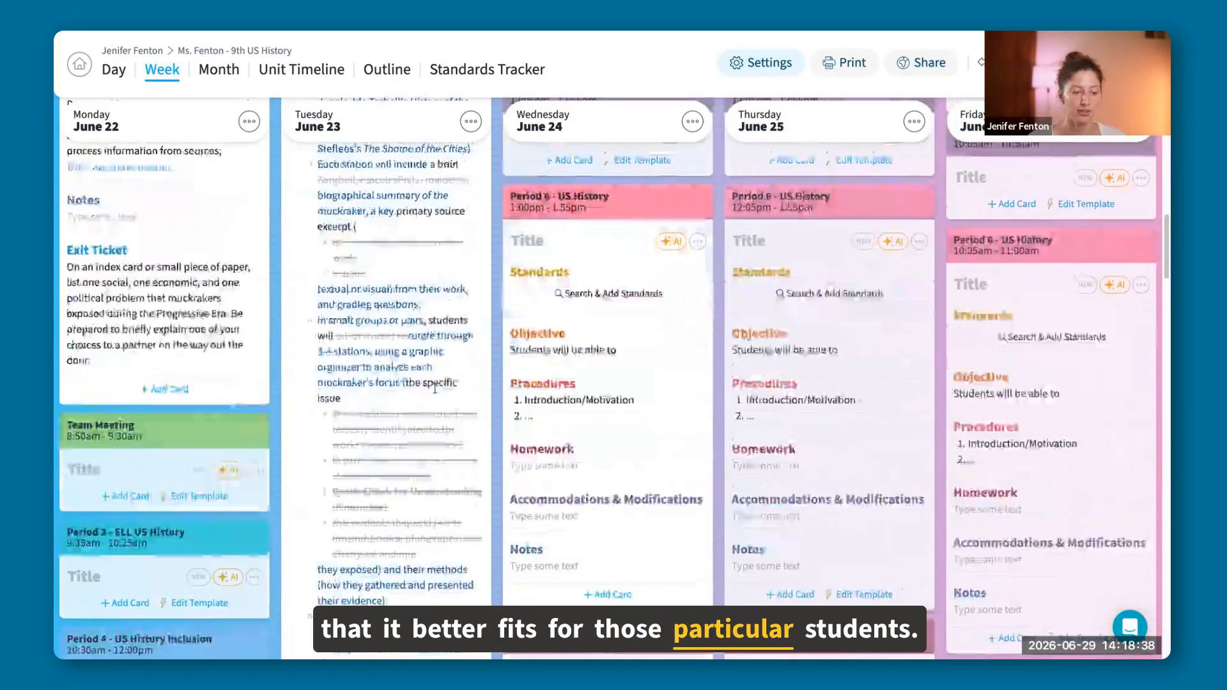
{"action": "scroll", "coordinate": [435, 389], "scroll_direction": "down", "scroll_amount": 10}
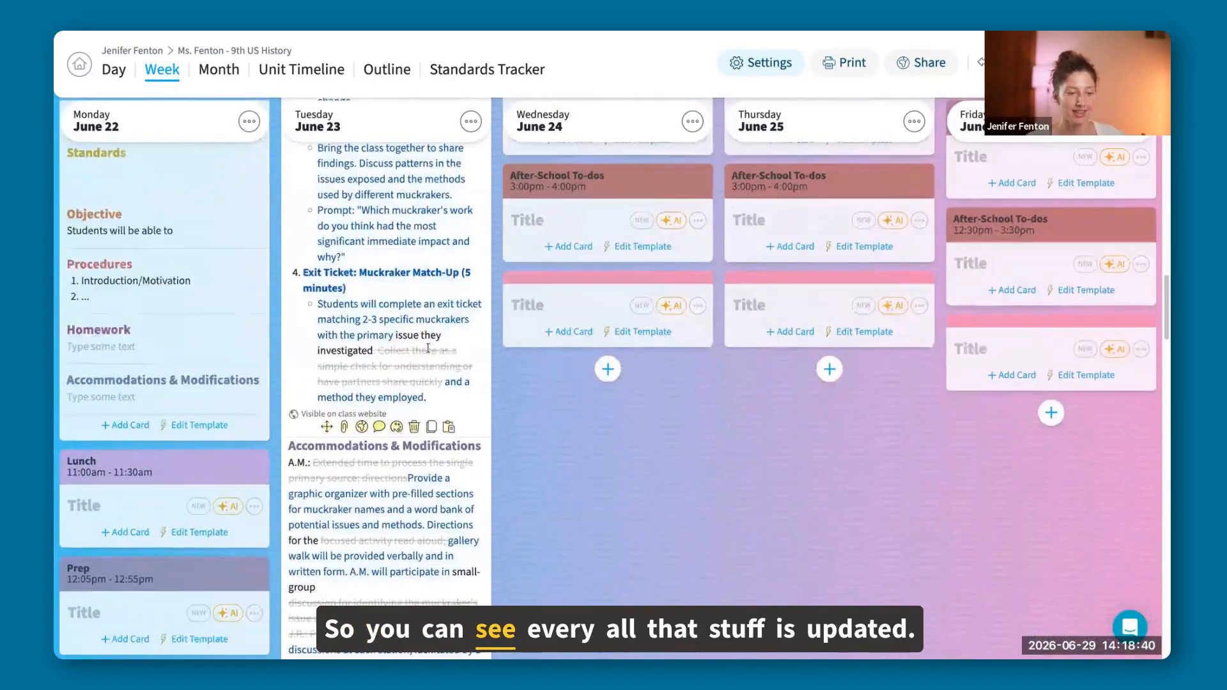
{"action": "scroll", "coordinate": [390, 507], "scroll_direction": "down", "scroll_amount": 5}
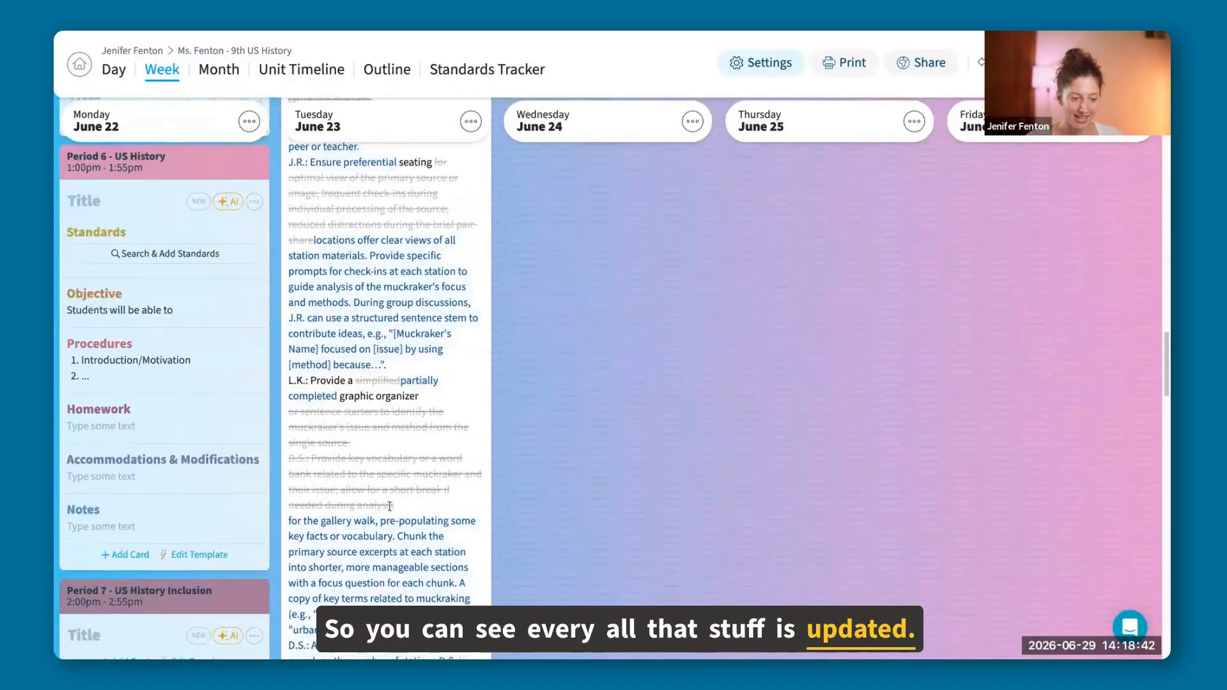
{"action": "scroll", "coordinate": [390, 507], "scroll_direction": "down", "scroll_amount": 6}
{"action": "scroll", "coordinate": [426, 399], "scroll_direction": "up", "scroll_amount": 10}
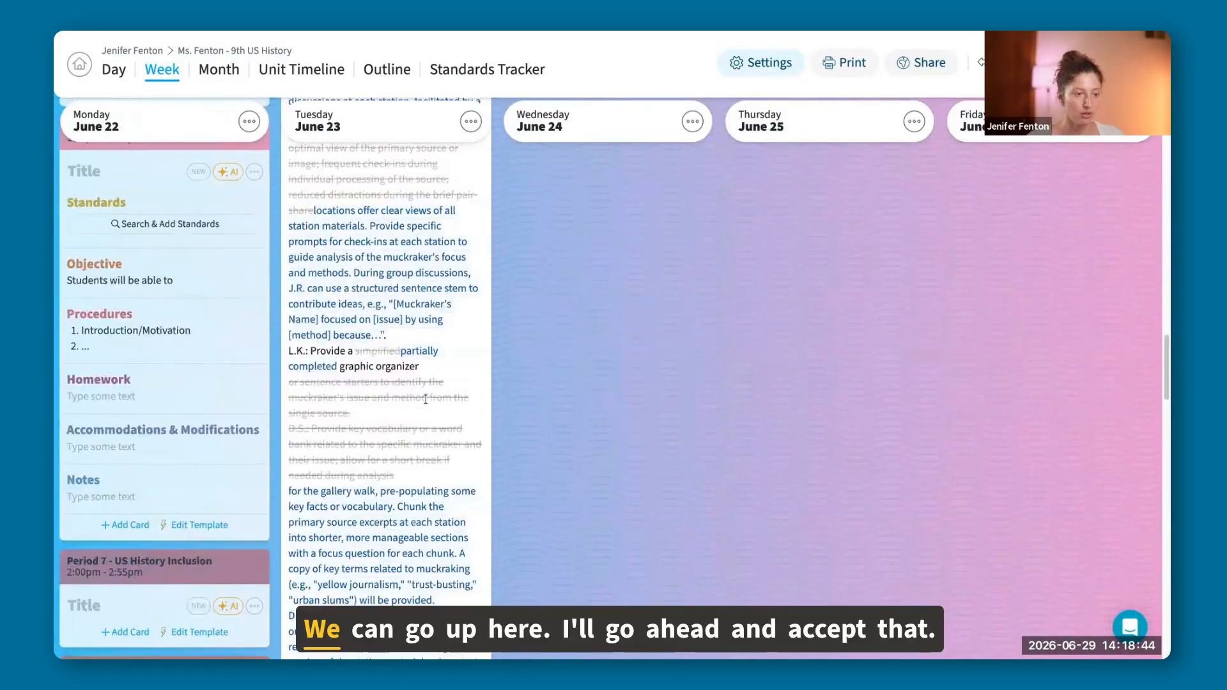
{"action": "scroll", "coordinate": [425, 399], "scroll_direction": "up", "scroll_amount": 15}
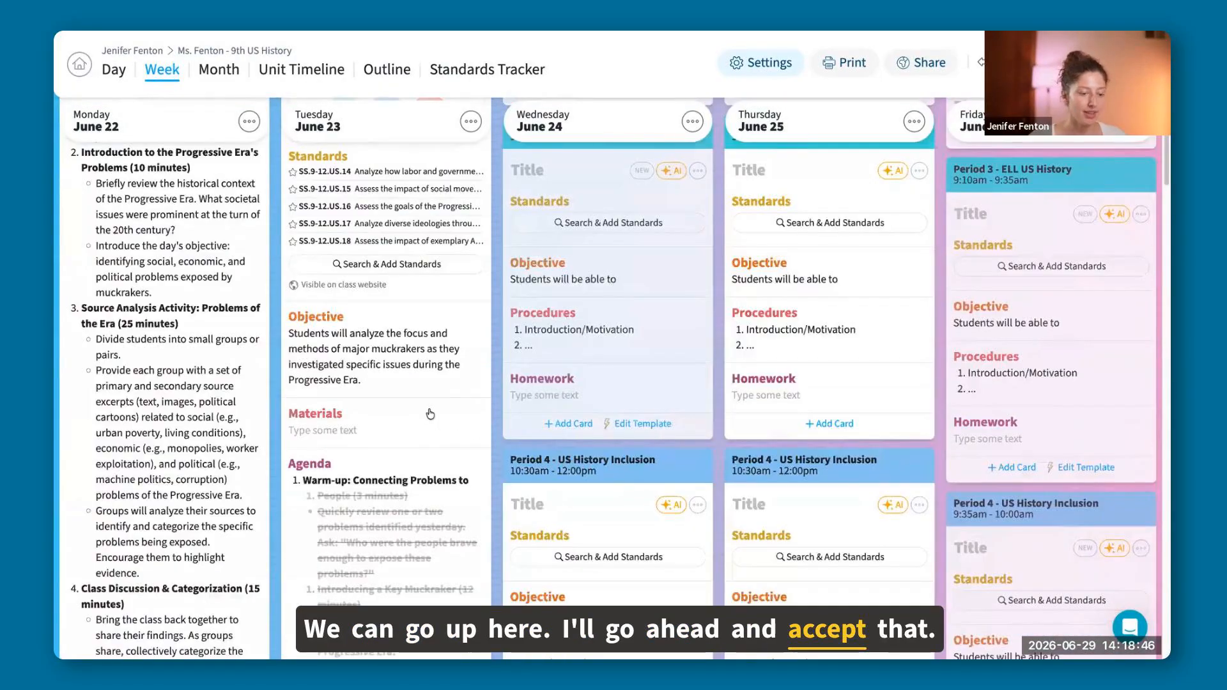
{"action": "scroll", "coordinate": [437, 444], "scroll_direction": "down", "scroll_amount": 5}
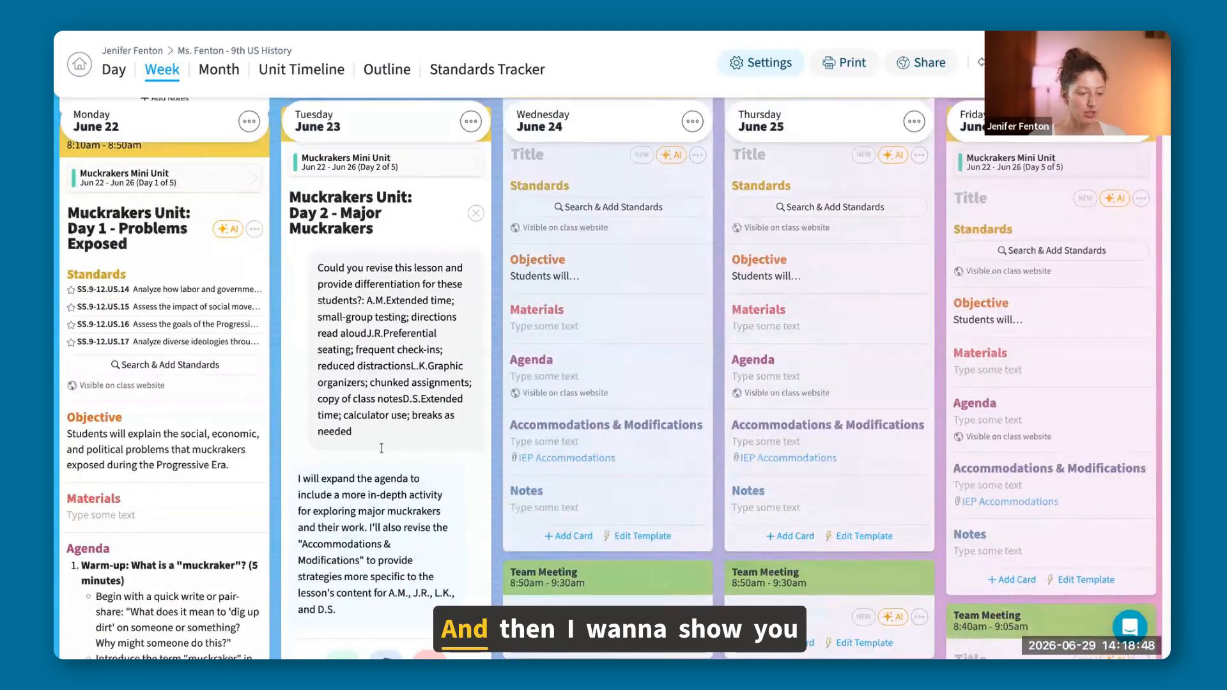
{"action": "scroll", "coordinate": [349, 565], "scroll_direction": "down", "scroll_amount": 2}
{"action": "left_click", "coordinate": [345, 565]}
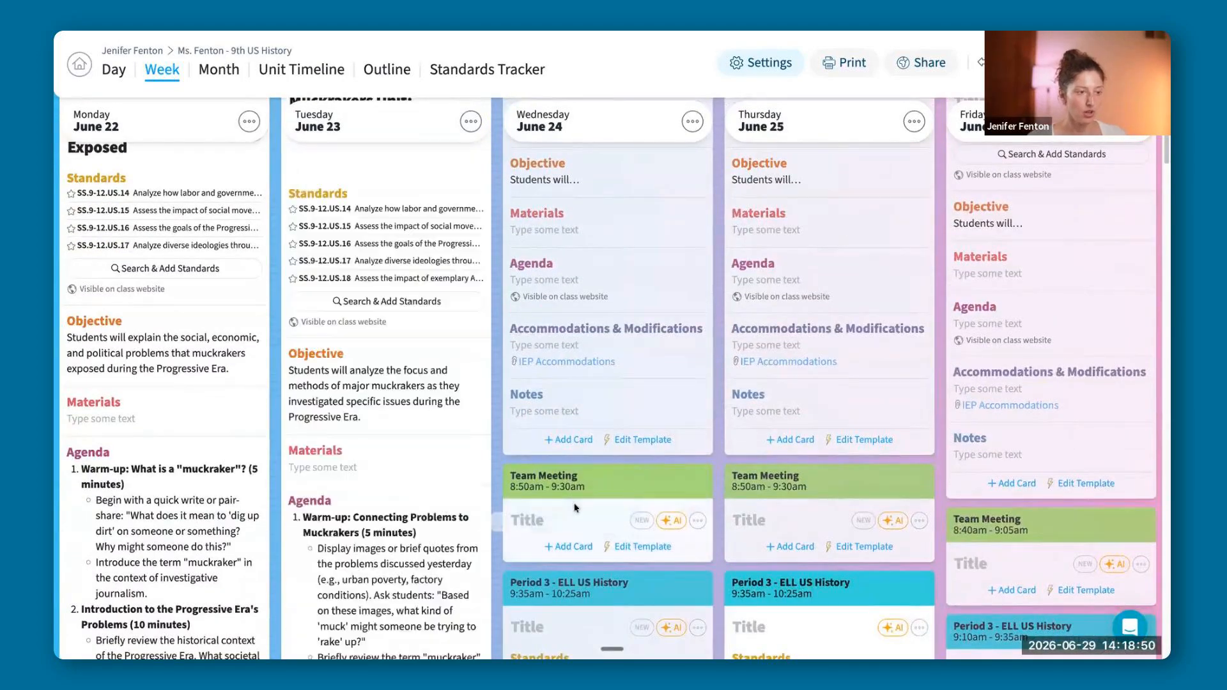
Switch to the "5-Day Mini Unit: Muckrakers" Google Doc and download it as a PDF document.
{"action": "mouse_move", "coordinate": [58, 428]}
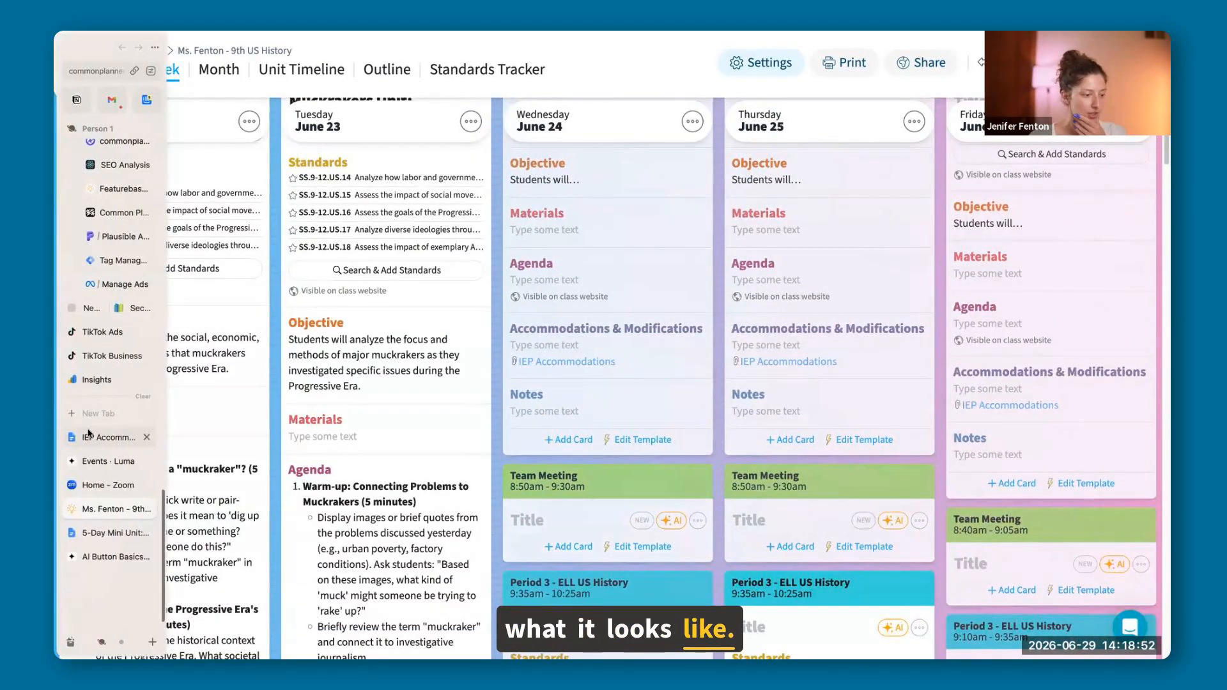
{"action": "left_click", "coordinate": [115, 534]}
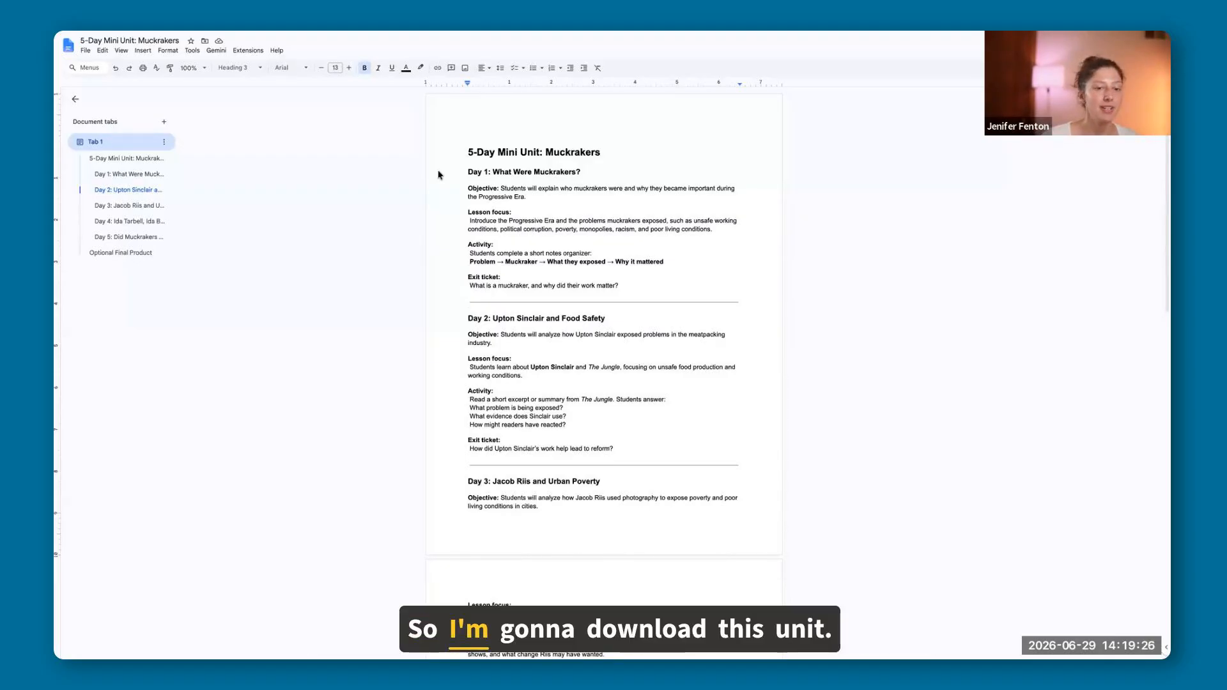
{"action": "left_click", "coordinate": [87, 53]}
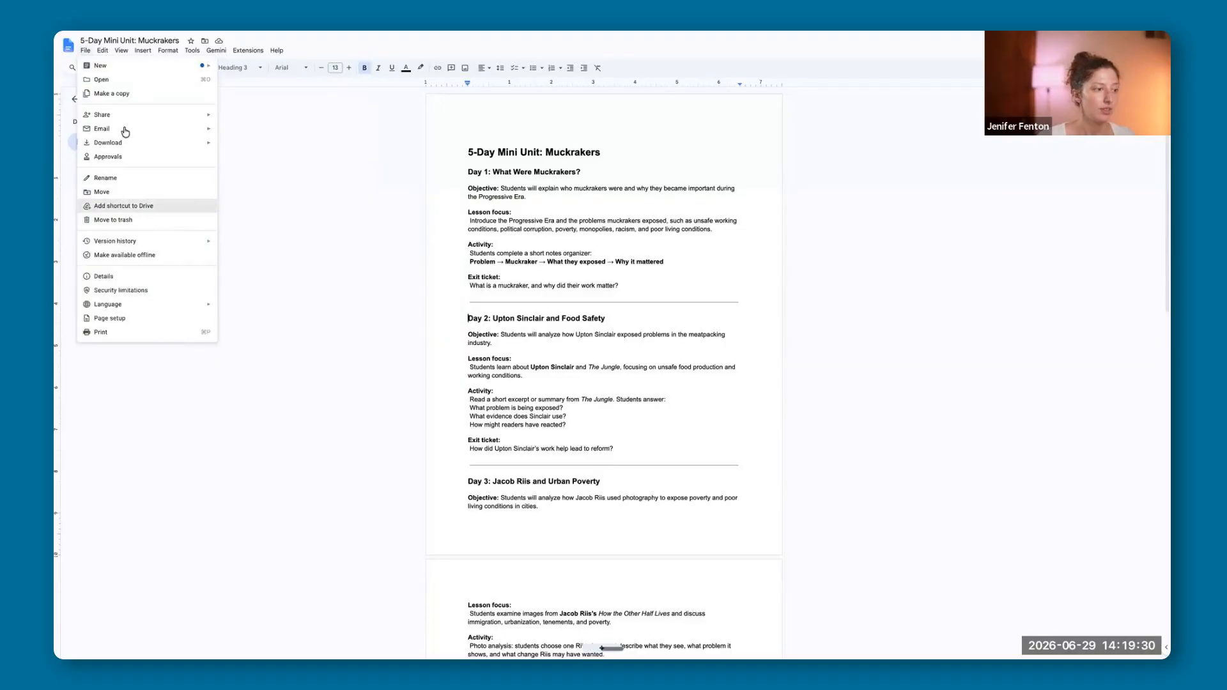
{"action": "mouse_move", "coordinate": [148, 144]}
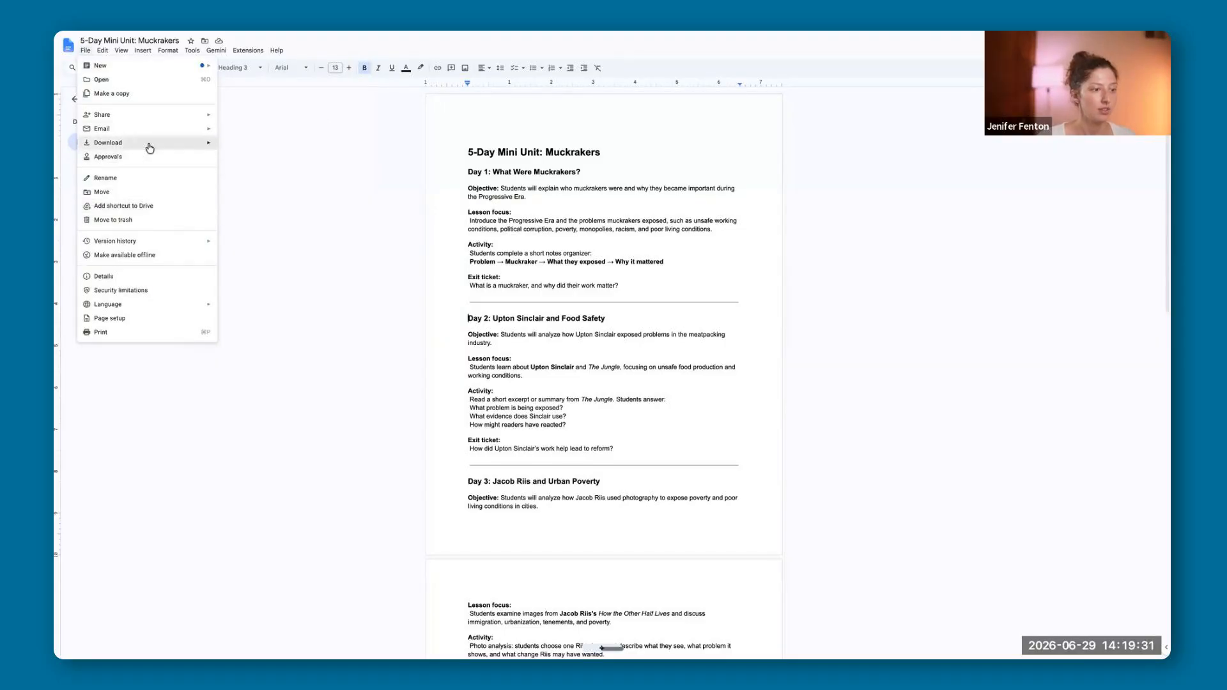
{"action": "left_click", "coordinate": [356, 171]}
Back in the planner, write "Can you add day 3 of the unit to this lesson?" to the AI of Wednesday's Period 1 lesson.
{"action": "mouse_move", "coordinate": [55, 255]}
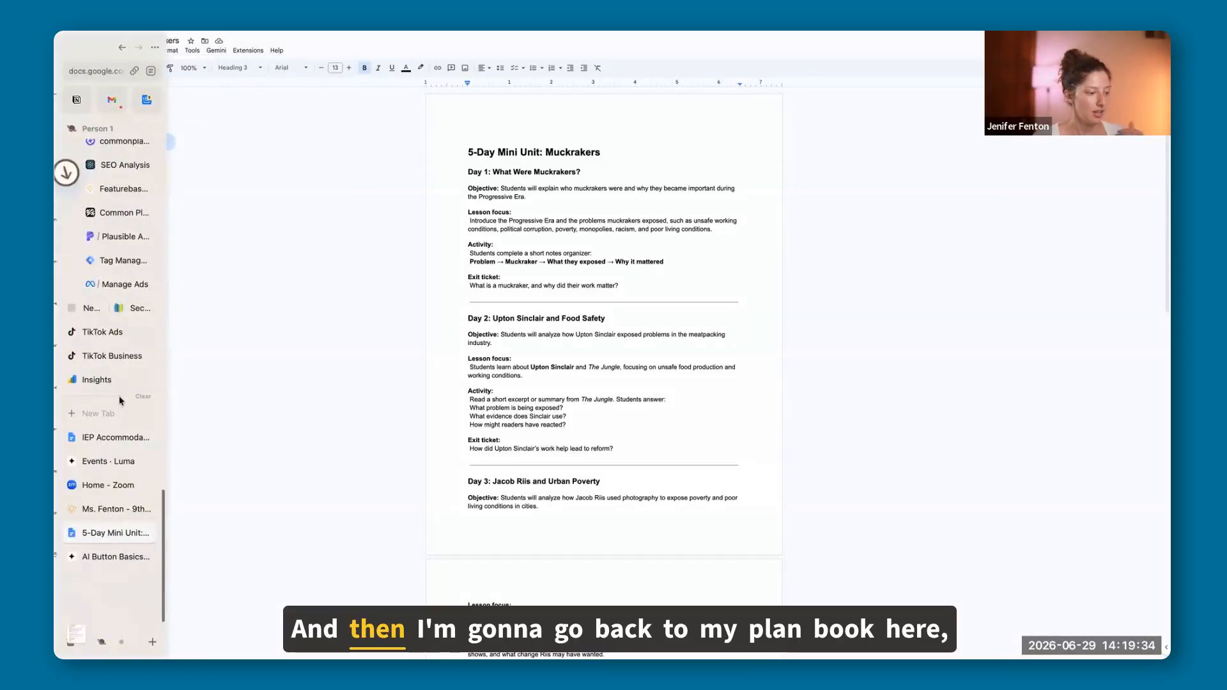
{"action": "left_click", "coordinate": [109, 509]}
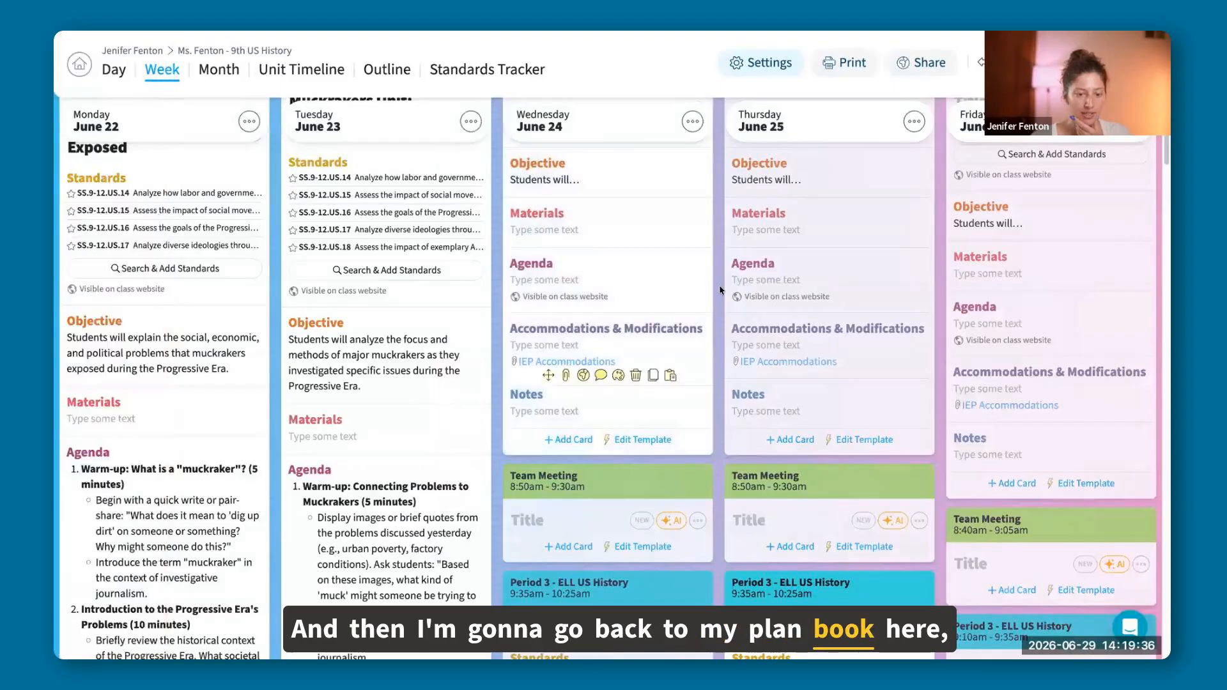
{"action": "scroll", "coordinate": [732, 325], "scroll_direction": "up", "scroll_amount": 5}
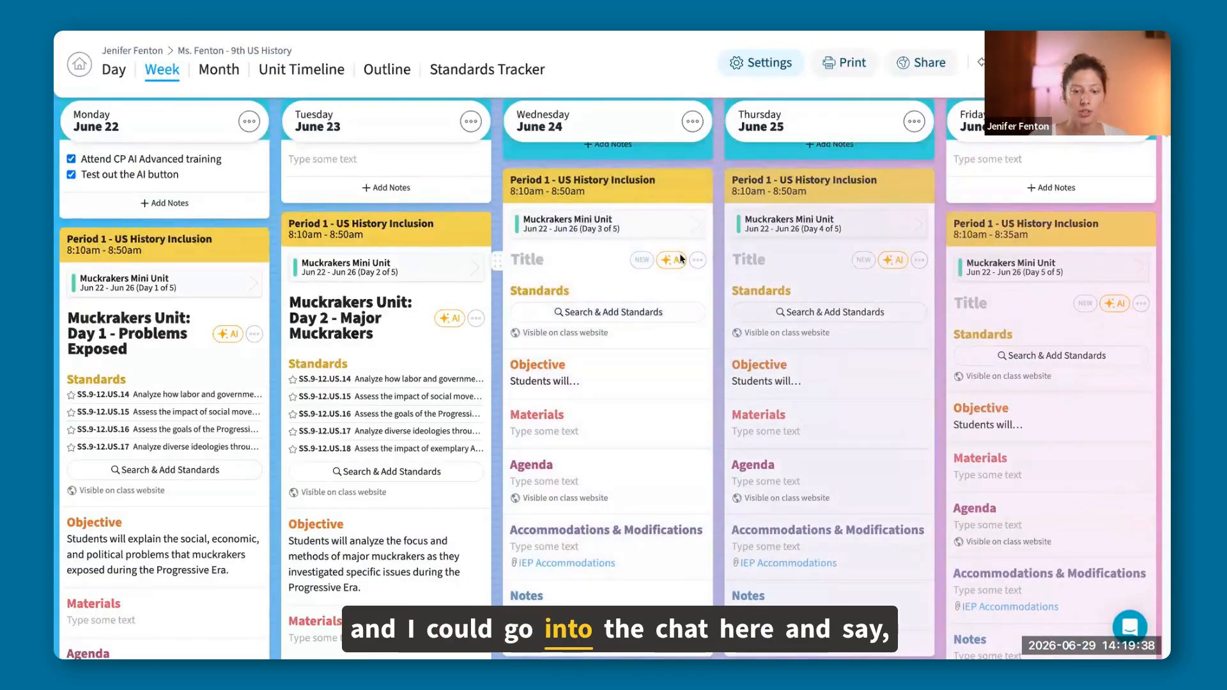
{"action": "left_click", "coordinate": [673, 260]}
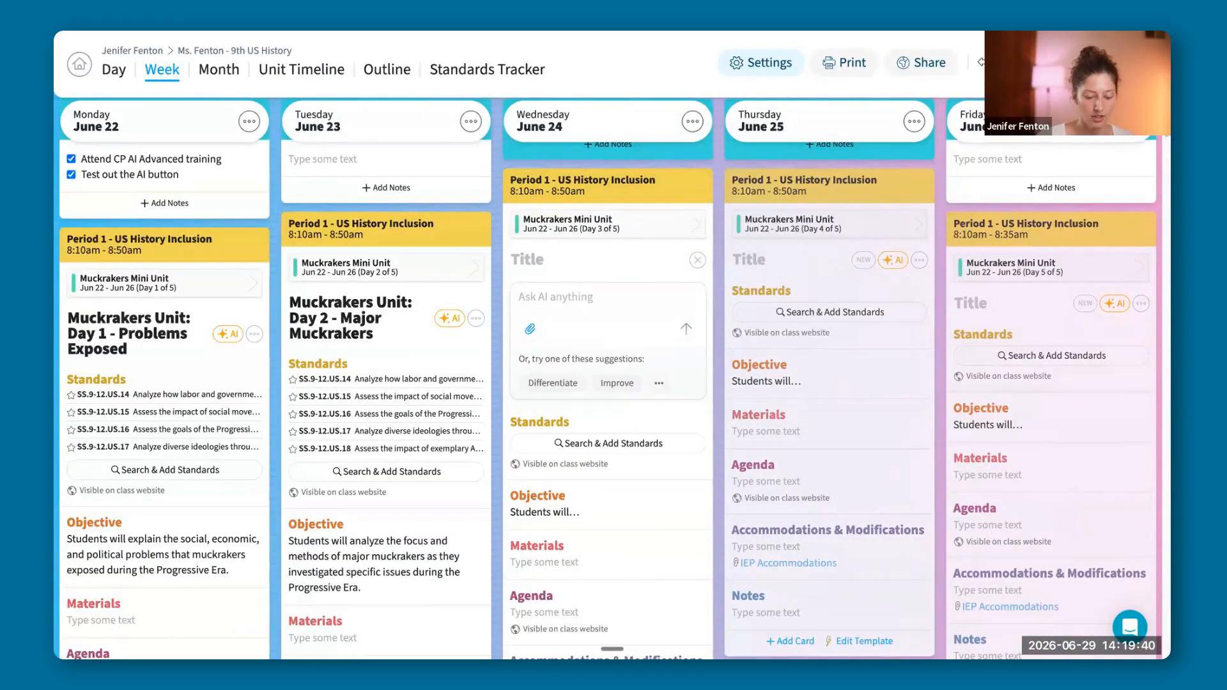
{"action": "type", "text": "Can you add"}
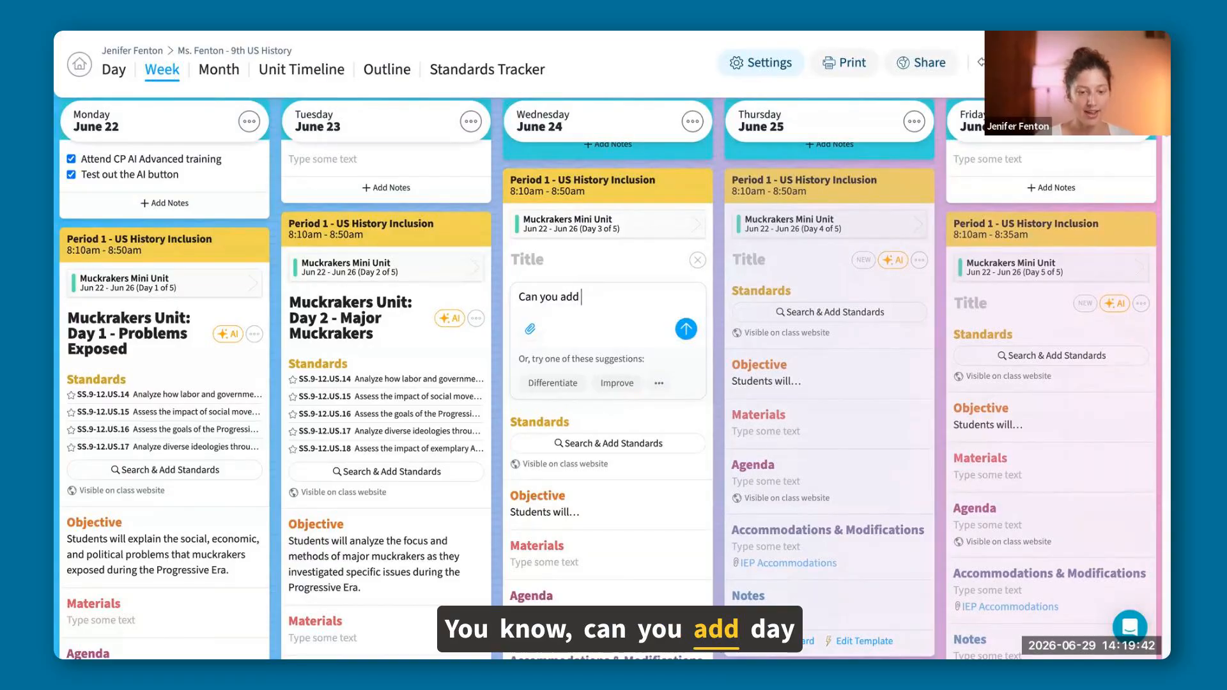
{"action": "type", "text": " day 3 "}
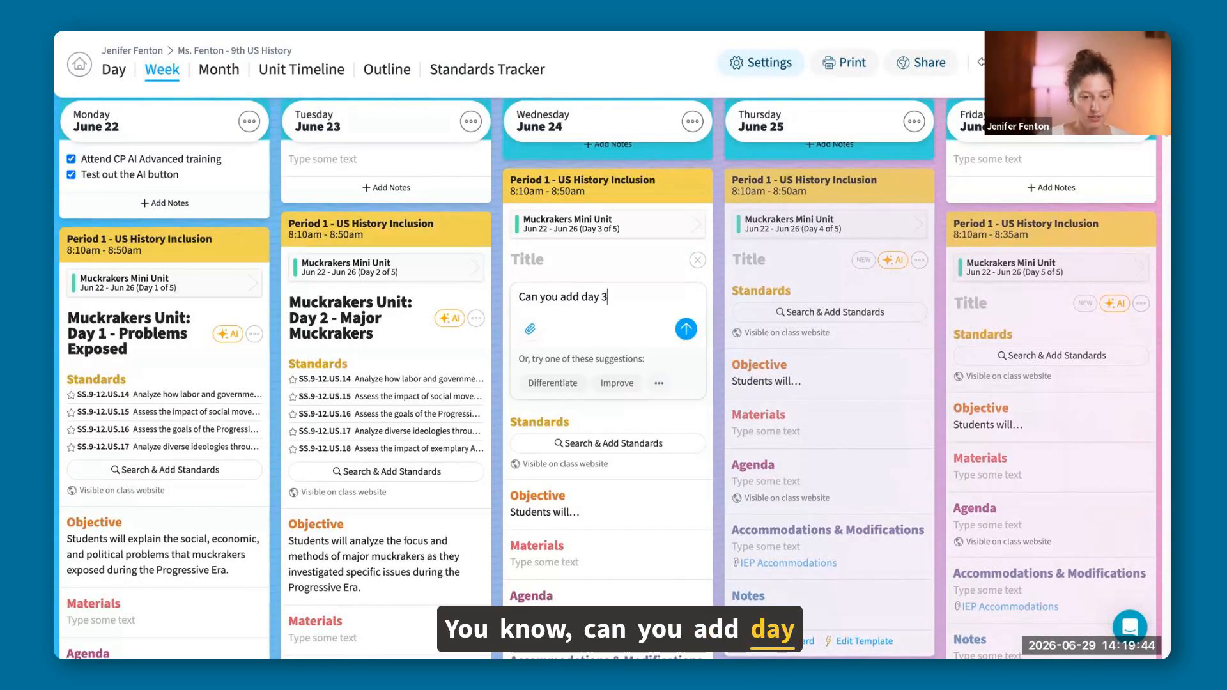
{"action": "type", "text": "of the "}
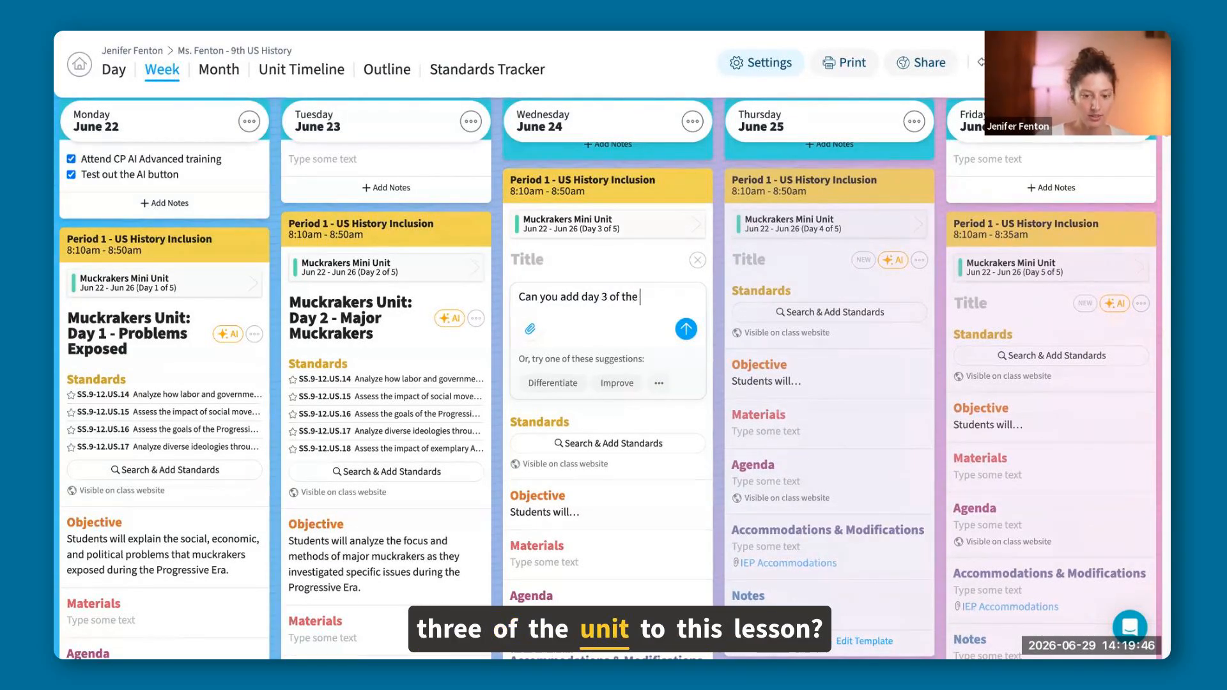
{"action": "type", "text": "unit to this lesson?"}
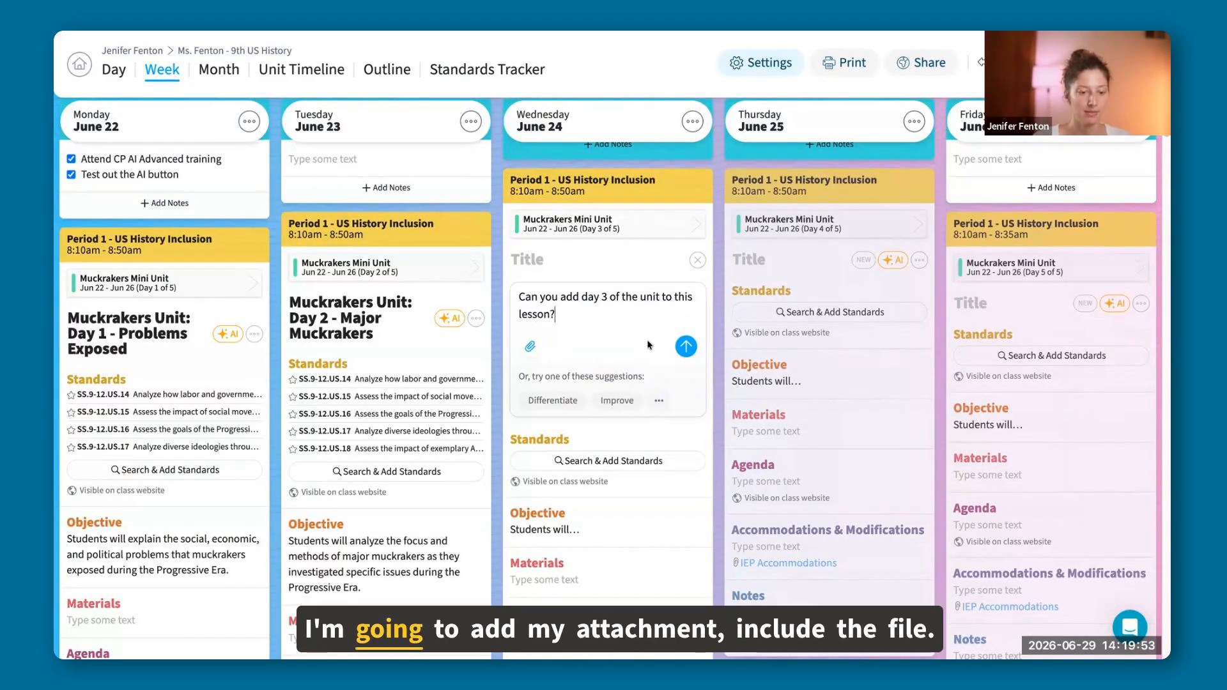
Attach the downloaded "5-Day Mini Unit Muckrakers (1).pdf" to Wednesday's AI request and send it.
{"action": "left_click", "coordinate": [531, 348]}
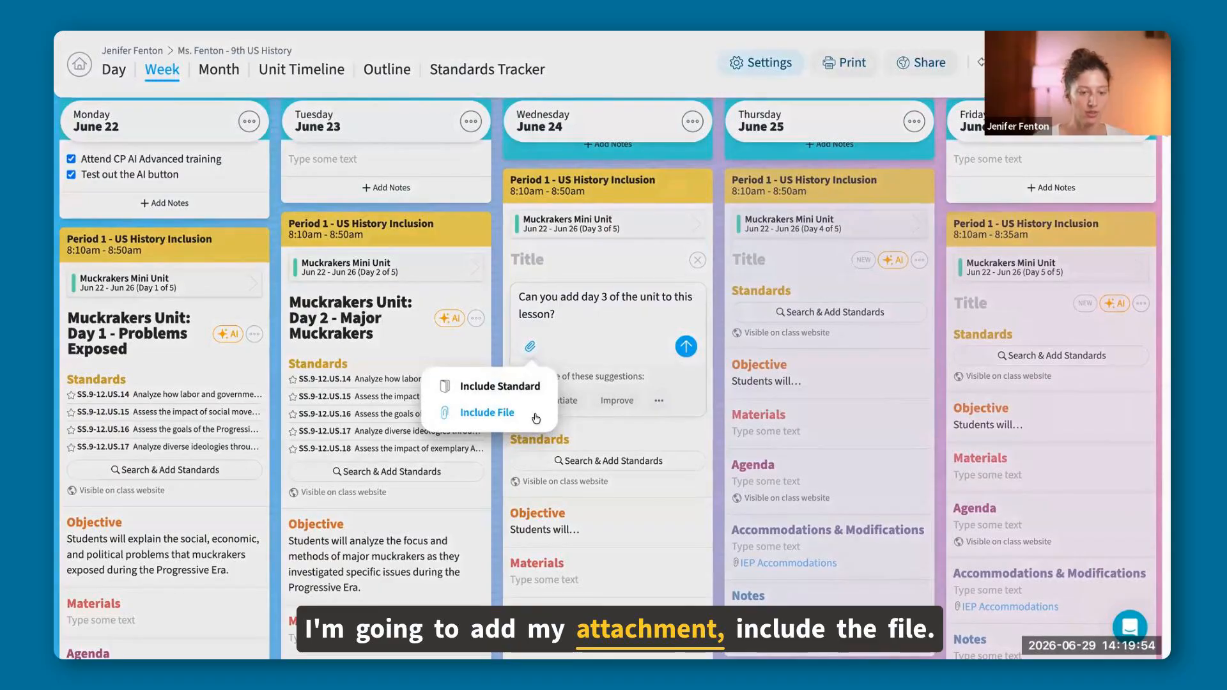
{"action": "left_click", "coordinate": [536, 419]}
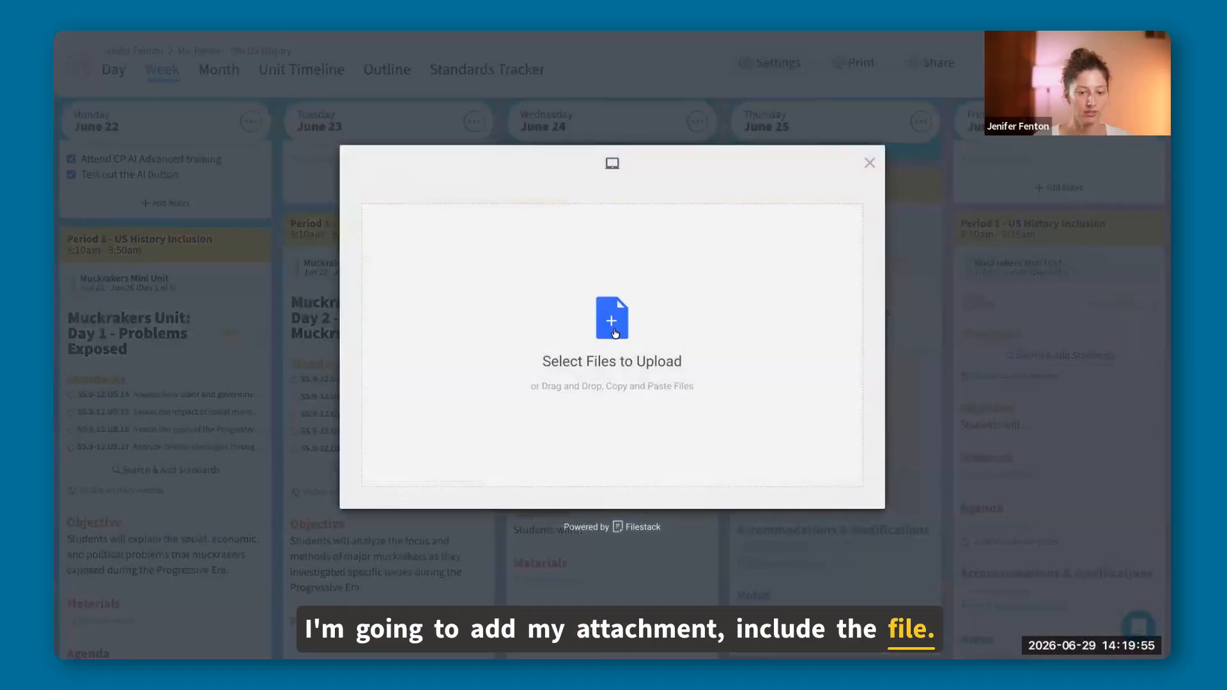
{"action": "left_click", "coordinate": [810, 322]}
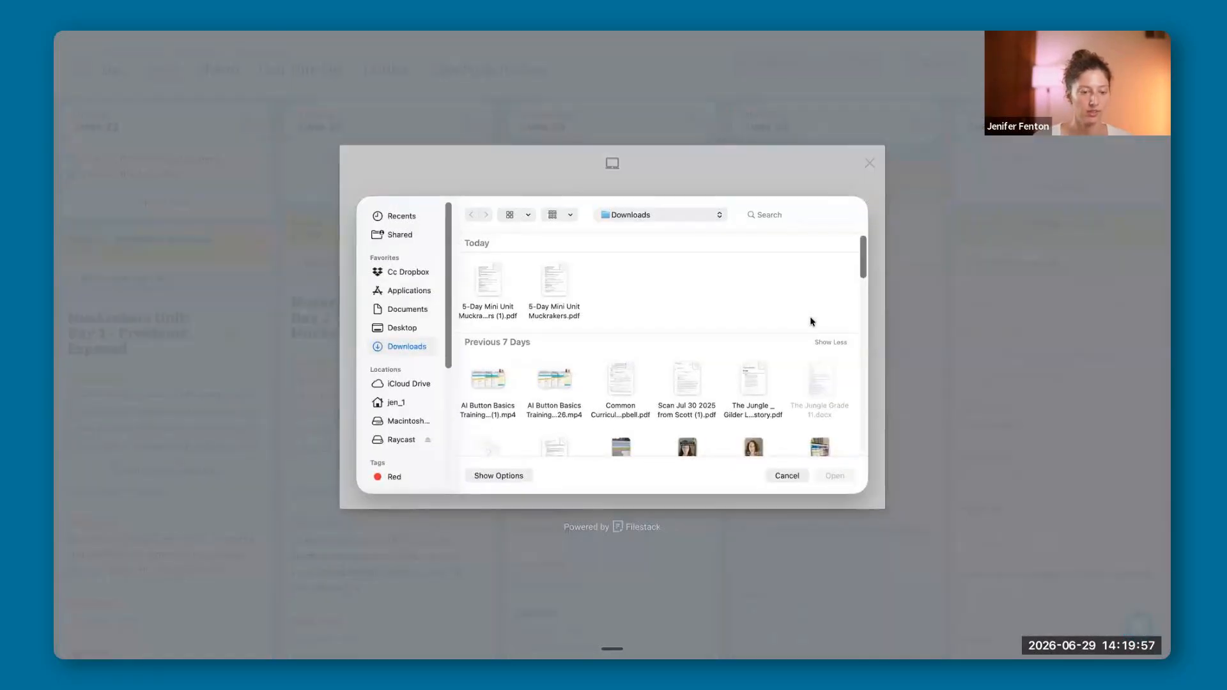
{"action": "left_click", "coordinate": [488, 268]}
{"action": "left_click", "coordinate": [843, 479]}
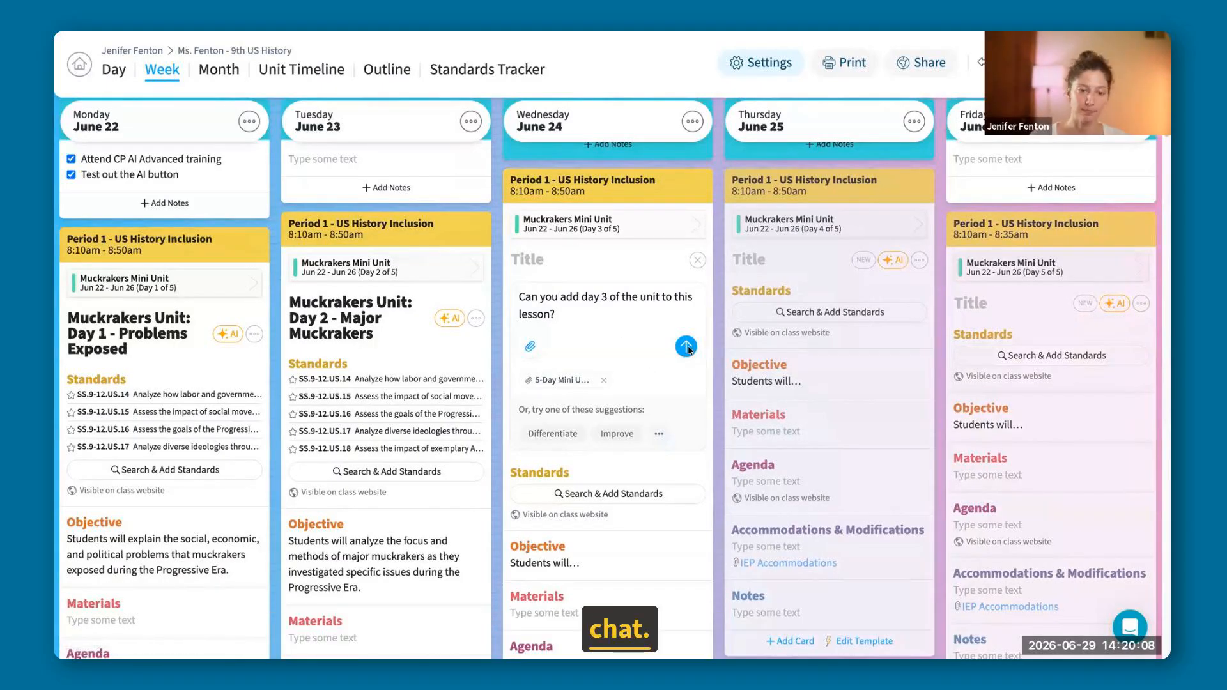
{"action": "key", "text": "Return"}
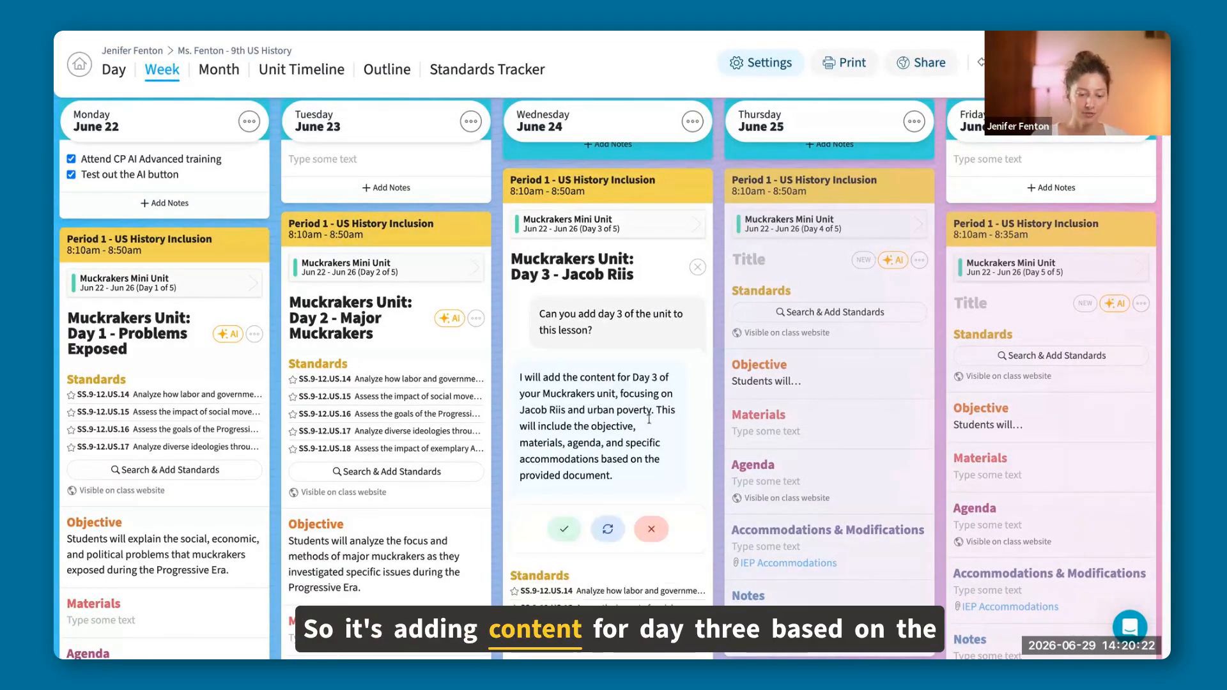
Review the AI's Day 3 Jacob Riis content in Wednesday's Period 1 lesson and accept the changes.
{"action": "scroll", "coordinate": [648, 419], "scroll_direction": "down", "scroll_amount": 3}
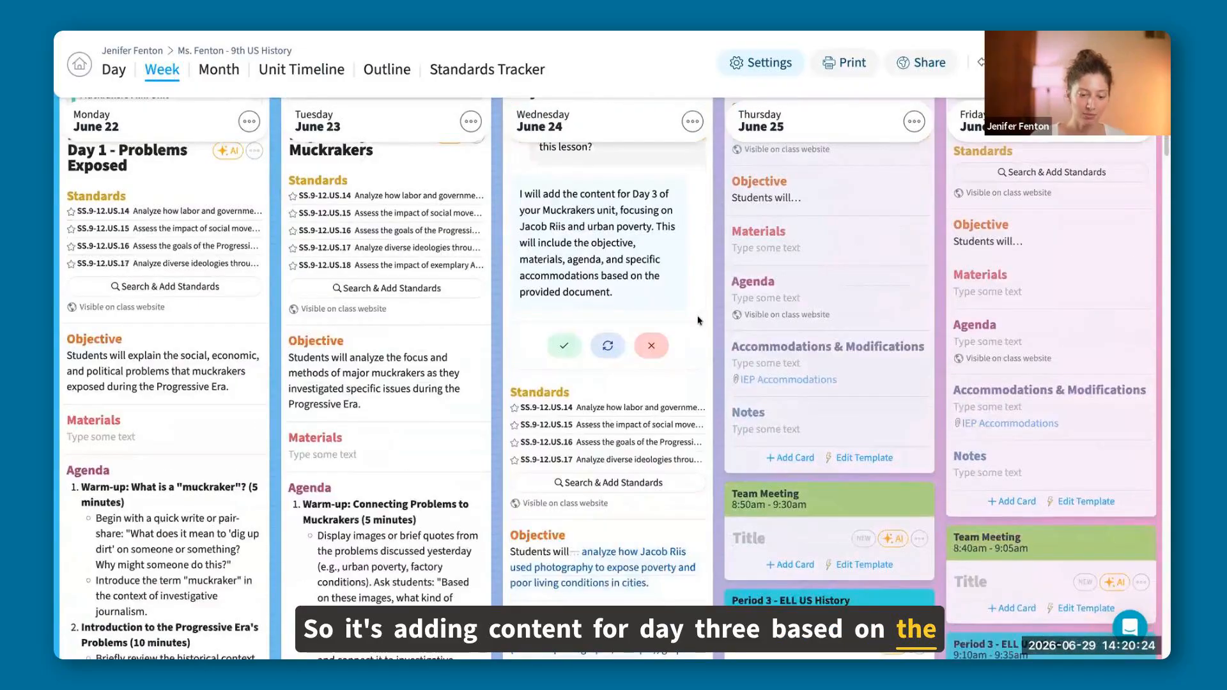
{"action": "scroll", "coordinate": [611, 355], "scroll_direction": "down", "scroll_amount": 4}
{"action": "scroll", "coordinate": [630, 401], "scroll_direction": "down", "scroll_amount": 6}
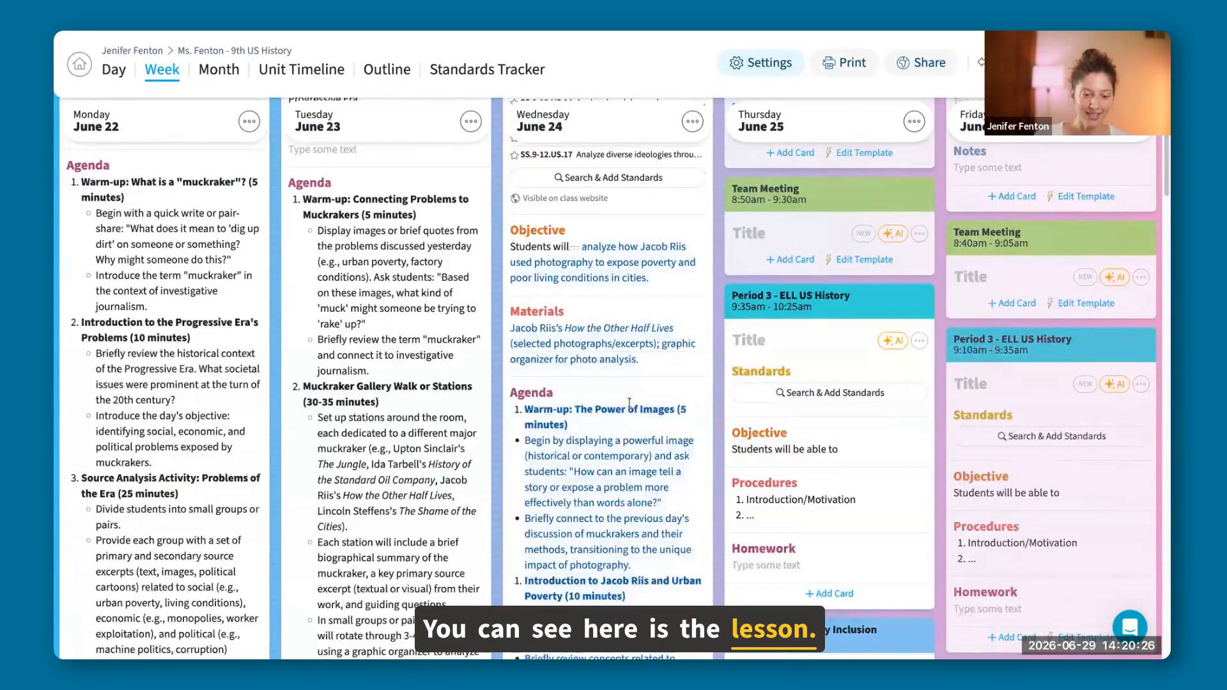
{"action": "scroll", "coordinate": [569, 368], "scroll_direction": "up", "scroll_amount": 9}
{"action": "scroll", "coordinate": [569, 368], "scroll_direction": "up", "scroll_amount": 1}
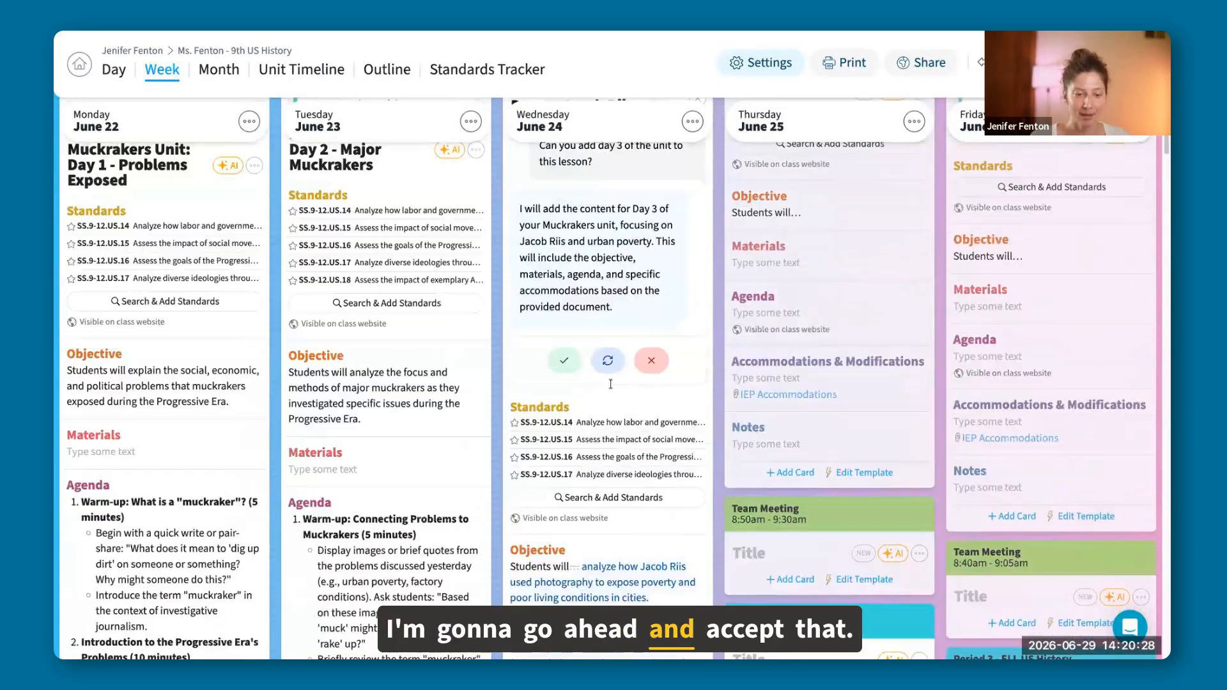
{"action": "left_click", "coordinate": [566, 361]}
{"action": "scroll", "coordinate": [698, 428], "scroll_direction": "up", "scroll_amount": 3}
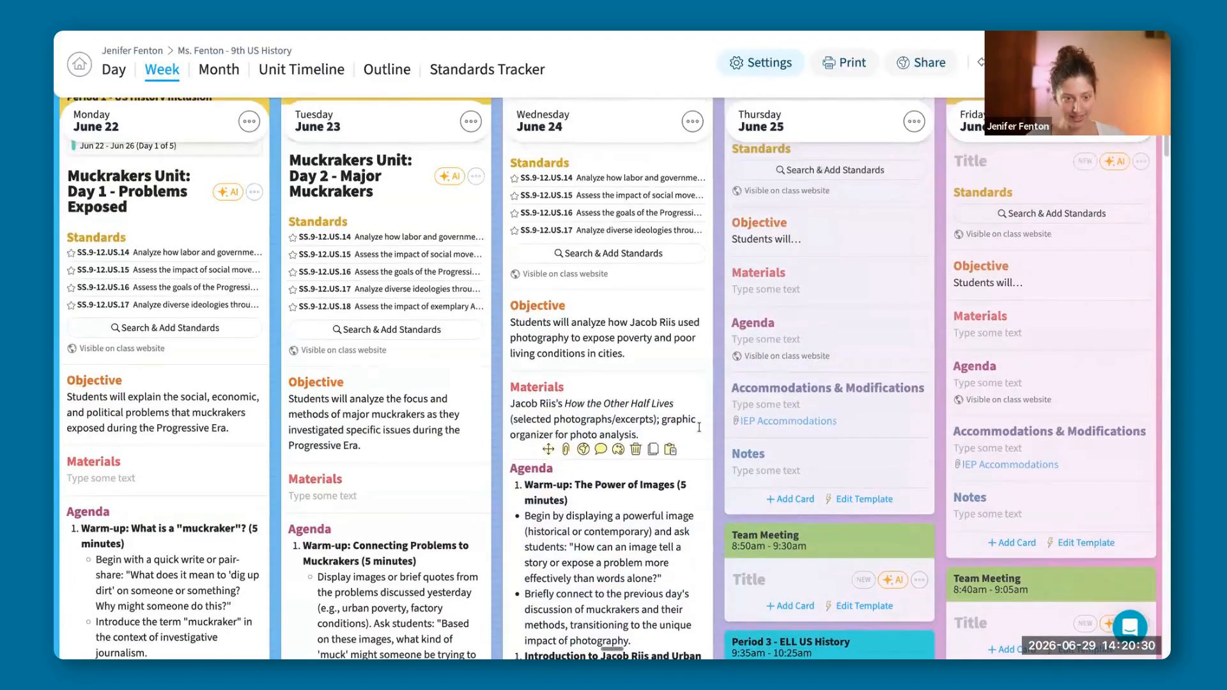
{"action": "scroll", "coordinate": [699, 427], "scroll_direction": "up", "scroll_amount": 2}
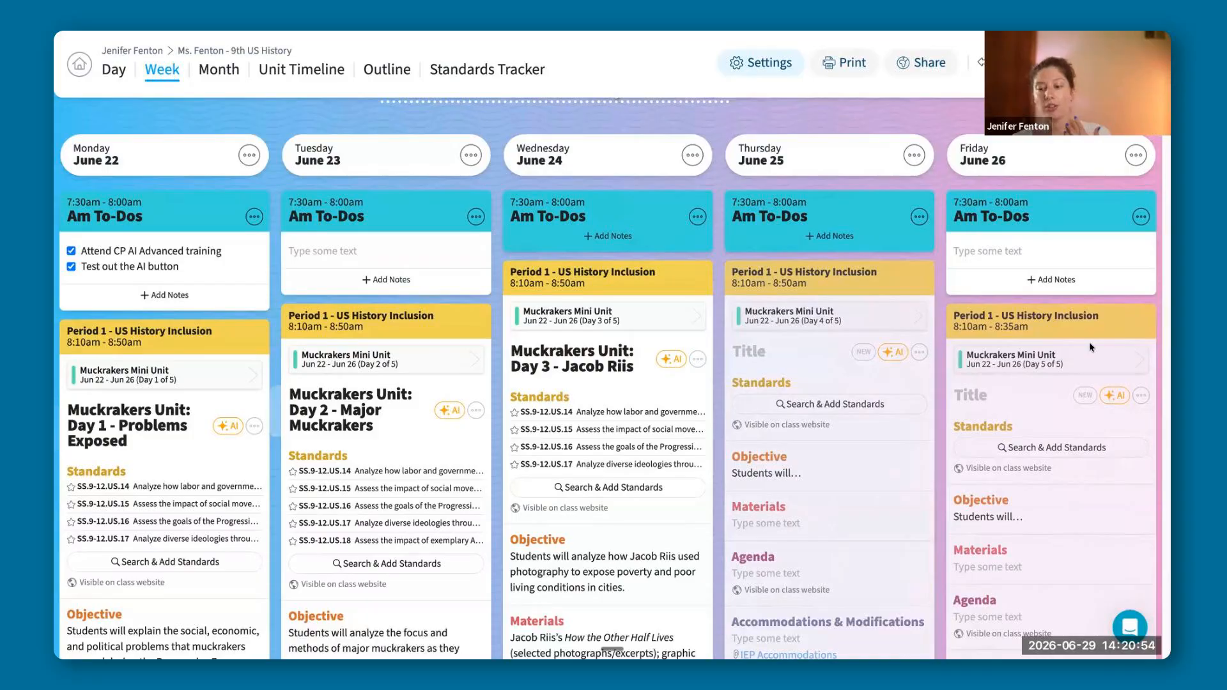
{"action": "scroll", "coordinate": [1089, 343], "scroll_direction": "down", "scroll_amount": 1}
{"action": "scroll", "coordinate": [1087, 341], "scroll_direction": "down", "scroll_amount": 2}
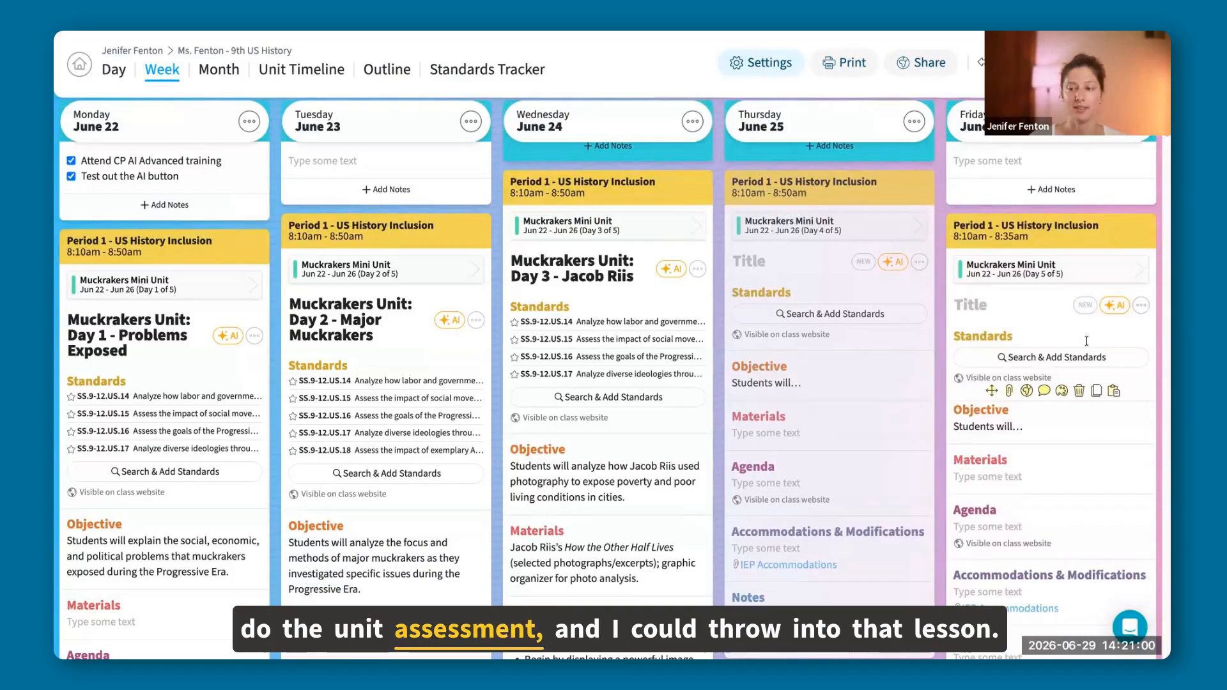
Add a card titled "Summative Assessment" to Friday's Period 1 US History Inclusion lesson.
{"action": "scroll", "coordinate": [1029, 275], "scroll_direction": "down", "scroll_amount": 3}
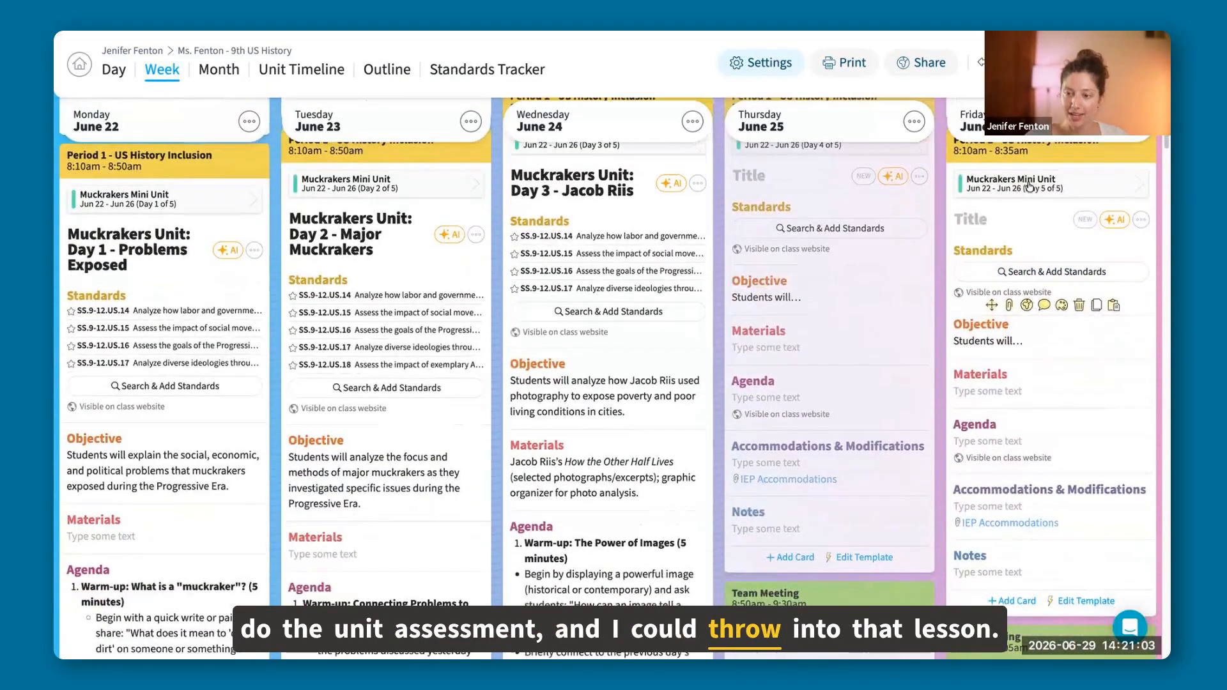
{"action": "left_click", "coordinate": [1010, 601]}
{"action": "left_click", "coordinate": [985, 588]}
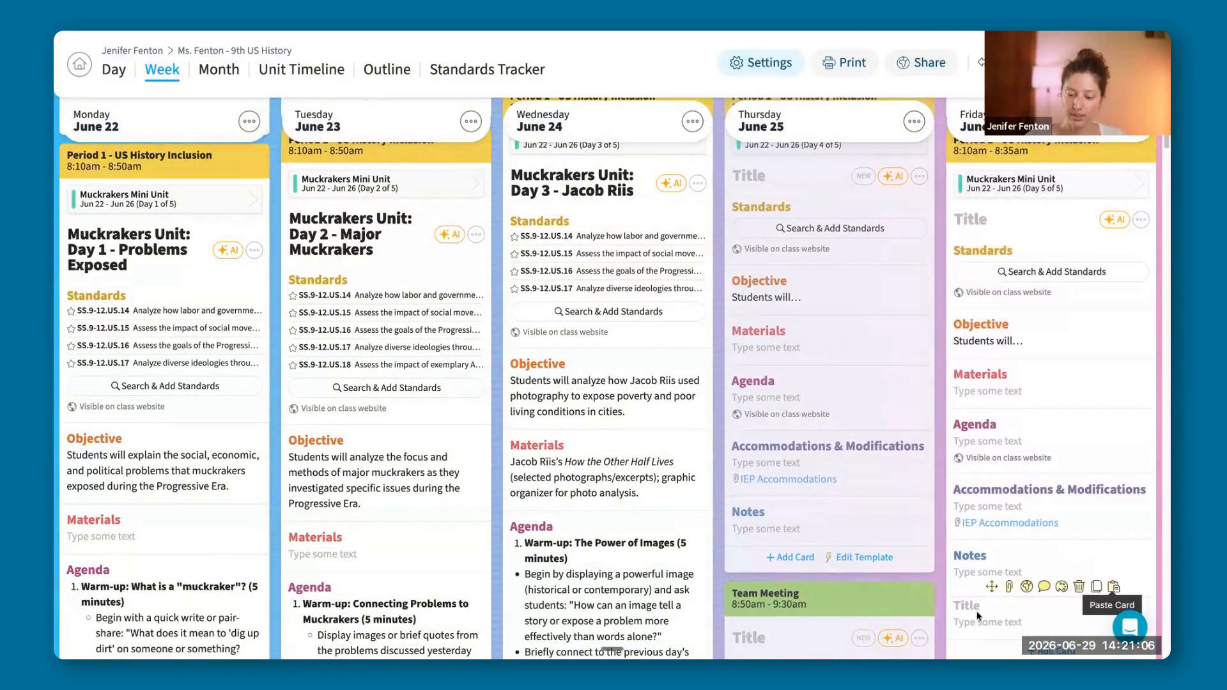
{"action": "type", "text": "Su"}
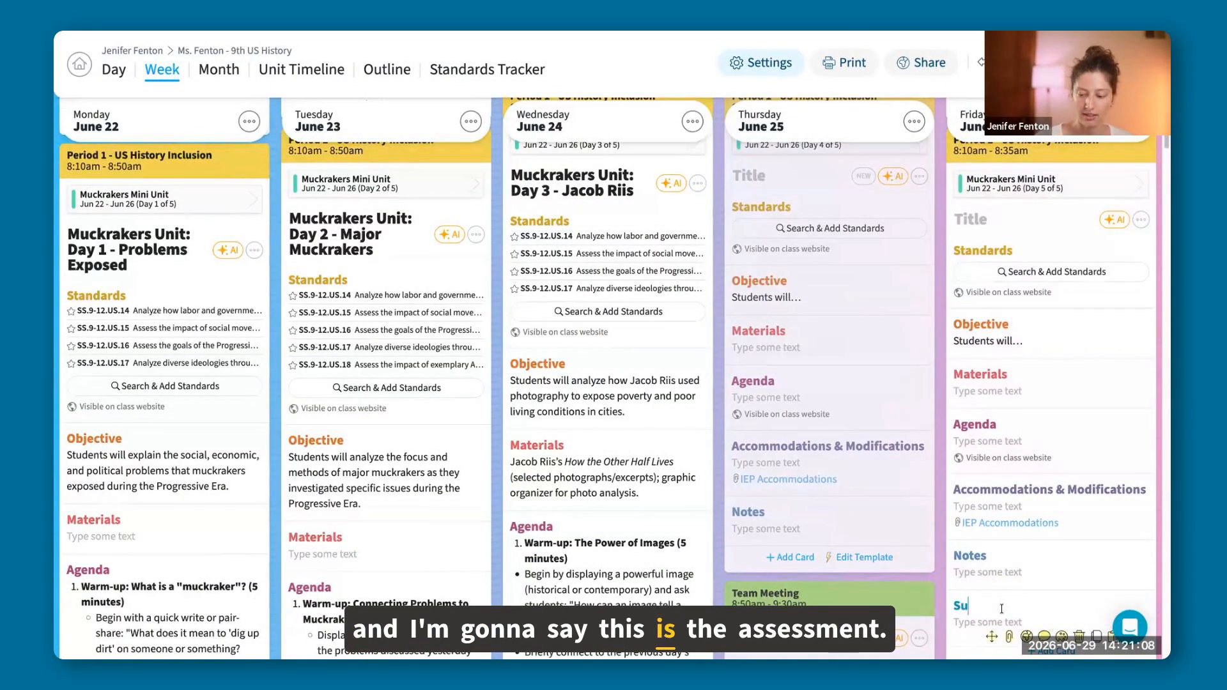
{"action": "type", "text": "mmative"}
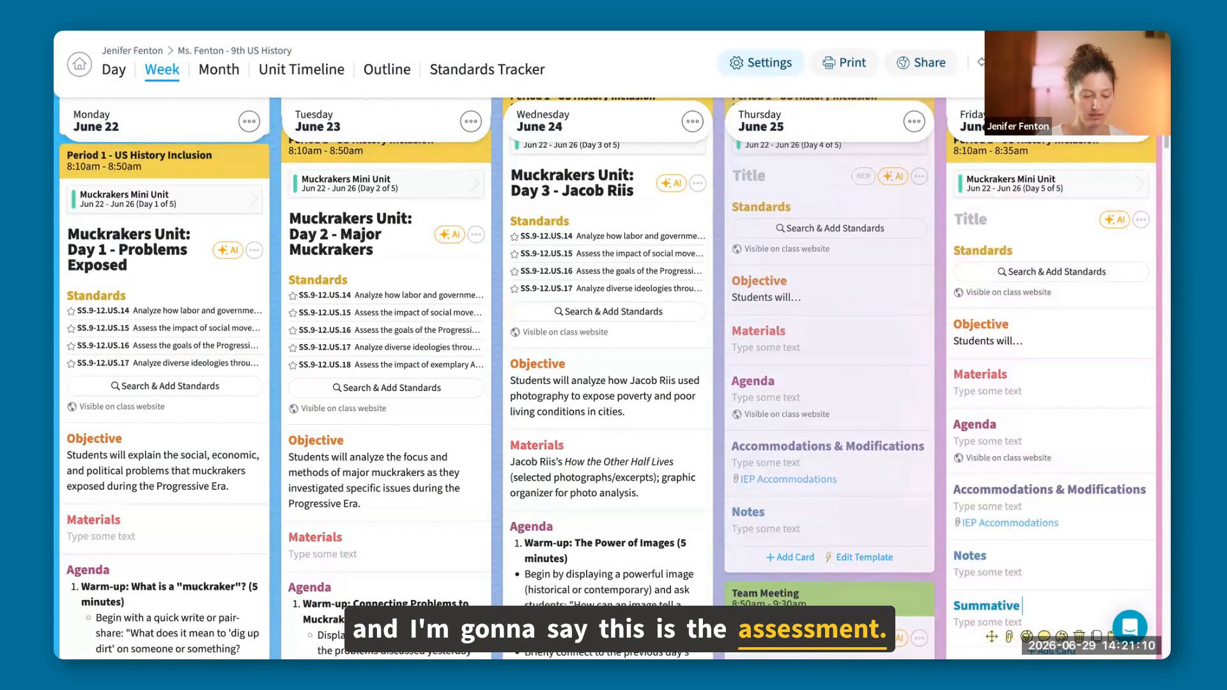
{"action": "type", "text": " Assessment"}
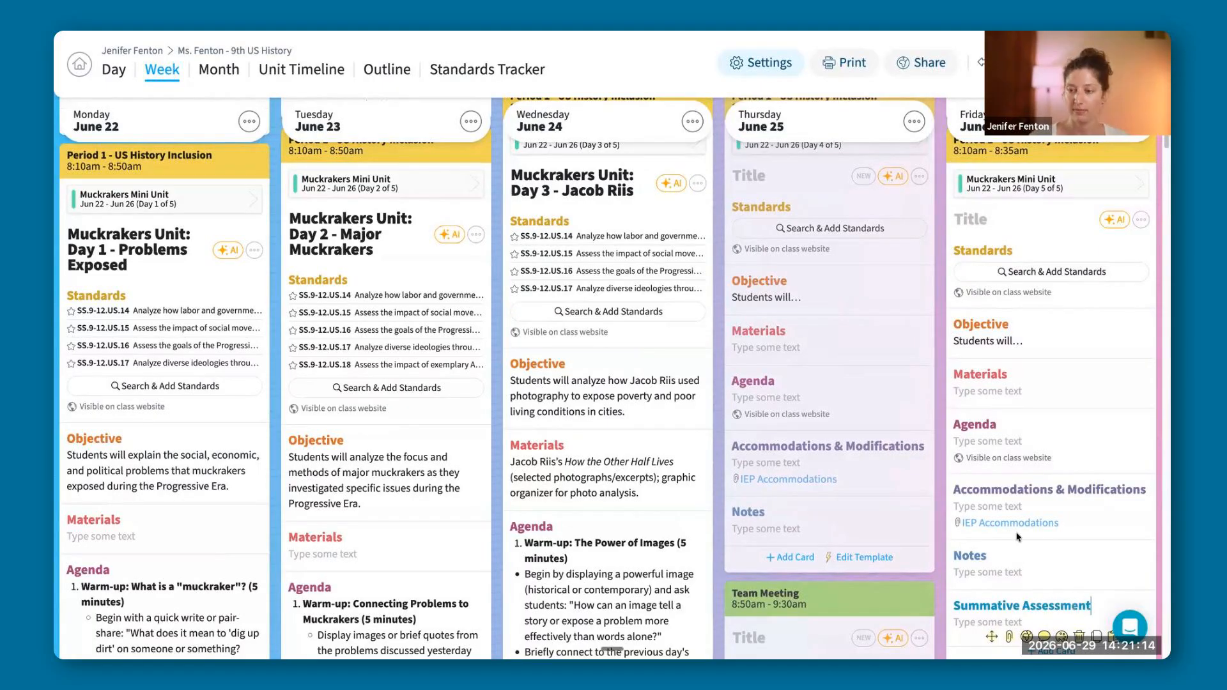
Ask the AI of Friday's Period 1 lesson "Can you add a summative assessment for this unit?".
{"action": "scroll", "coordinate": [1056, 521], "scroll_direction": "up", "scroll_amount": 1}
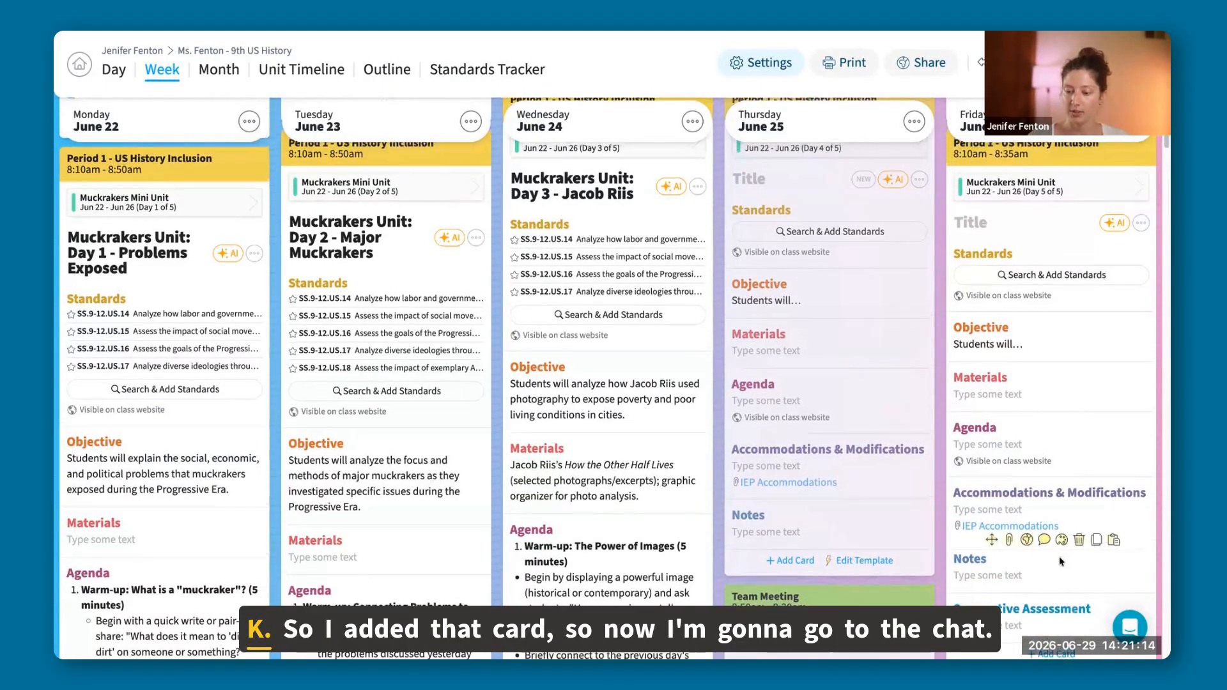
{"action": "left_click", "coordinate": [1115, 240]}
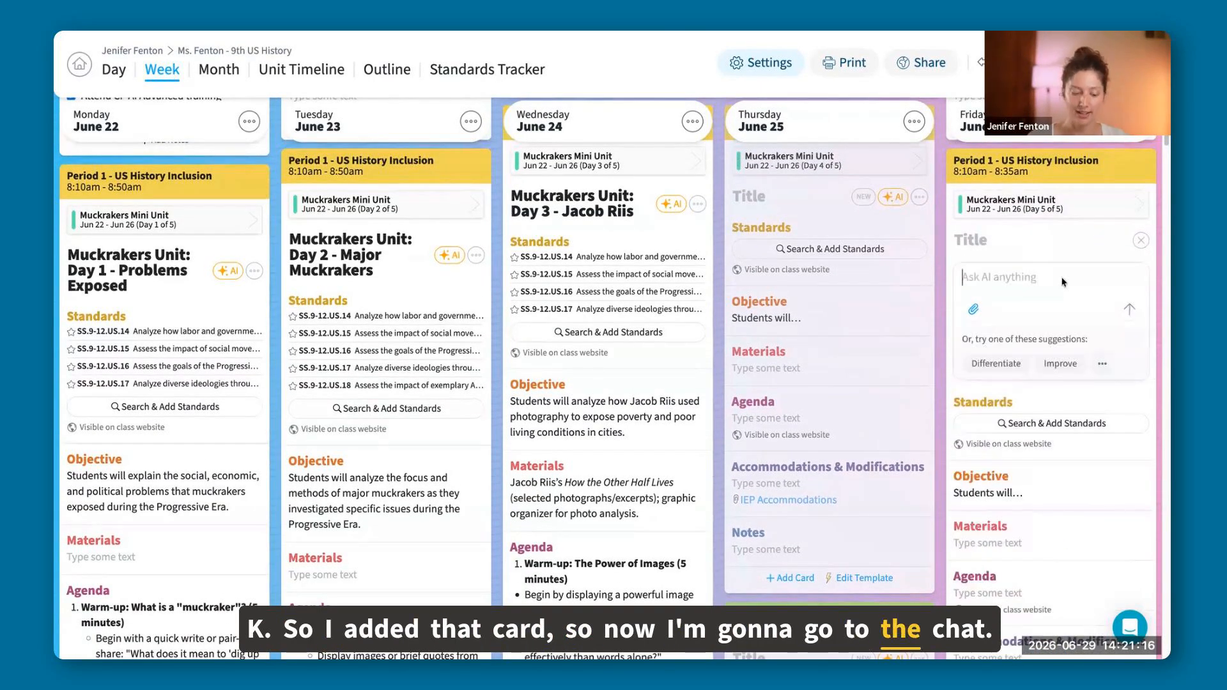
{"action": "type", "text": "Can you add a summative ass"}
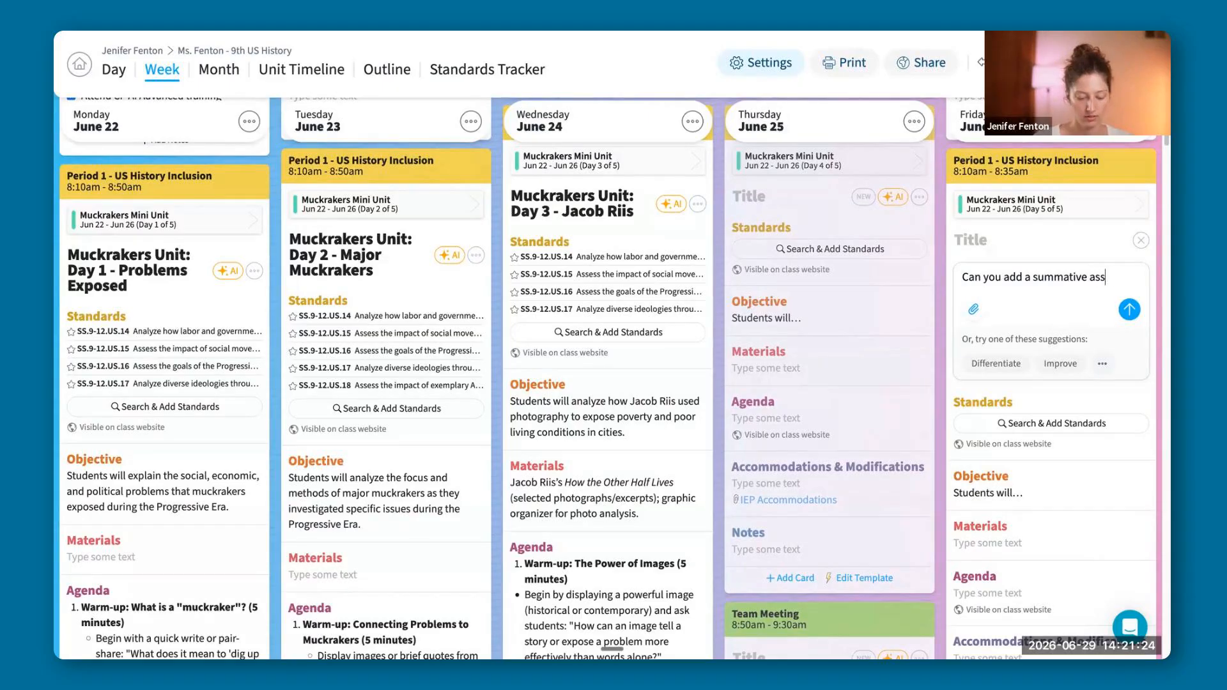
{"action": "type", "text": "essment for this un"}
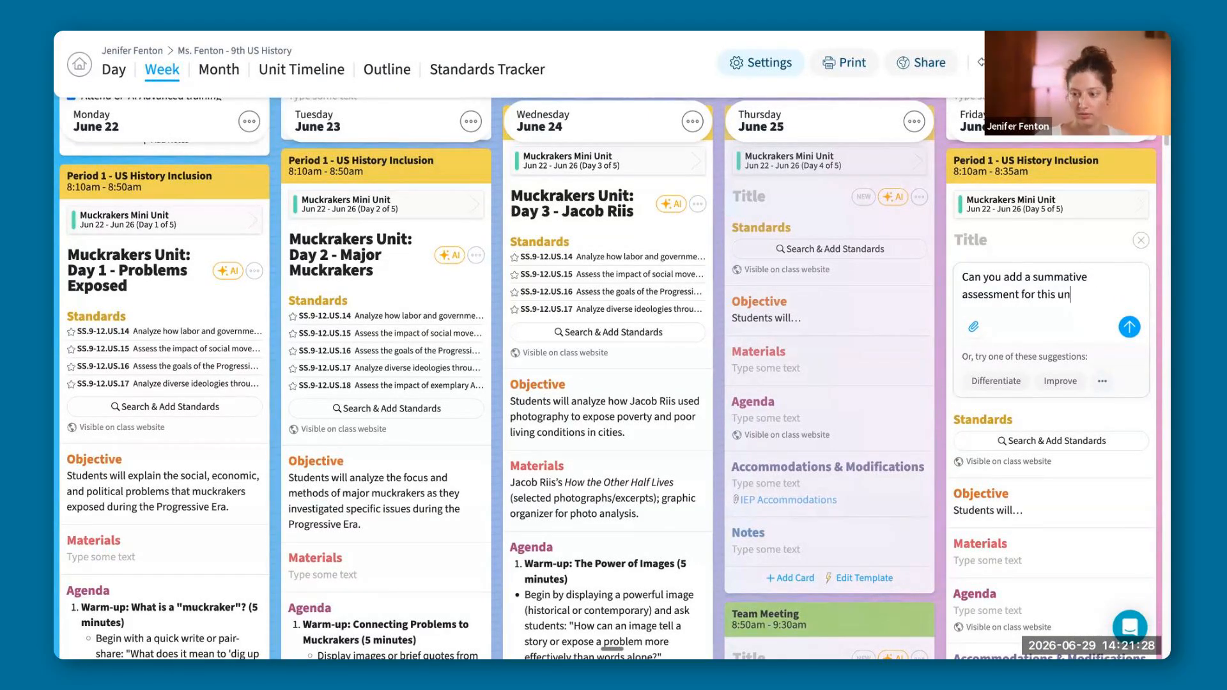
{"action": "type", "text": "it?"}
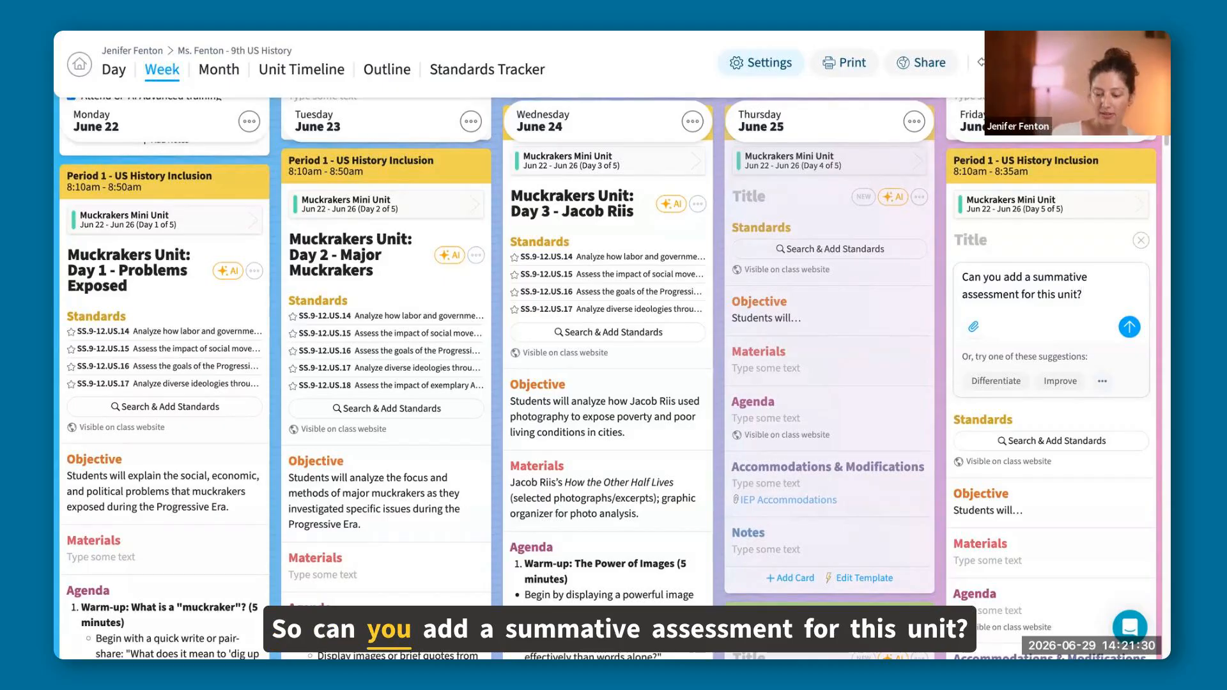
{"action": "key", "text": "Return"}
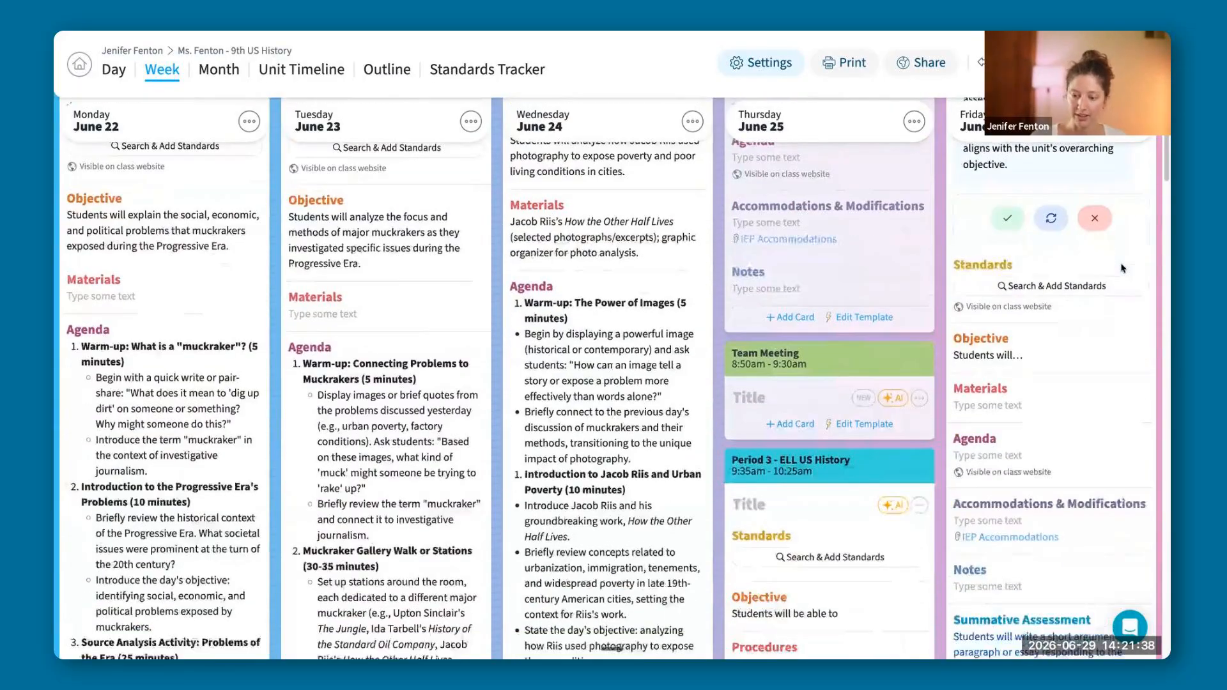
Review the AI's summative assessment in Friday's Period 1 lesson, accept it and reopen that lesson's AI prompt.
{"action": "scroll", "coordinate": [1123, 269], "scroll_direction": "down", "scroll_amount": 5}
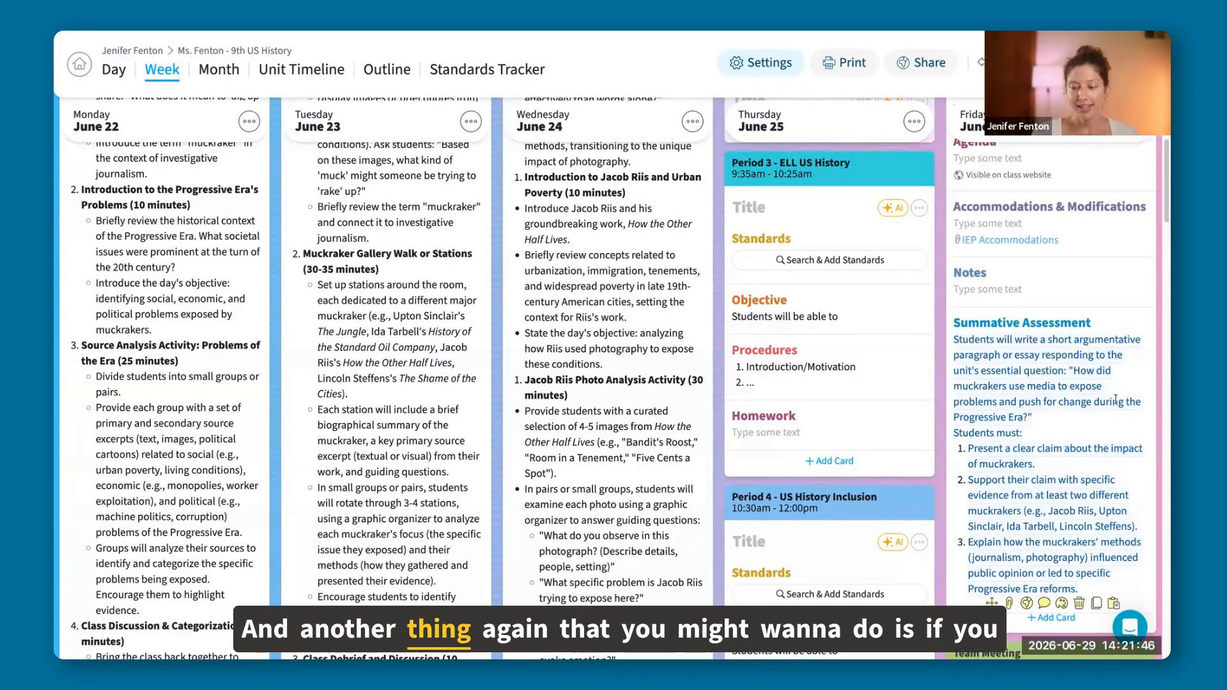
{"action": "scroll", "coordinate": [1108, 413], "scroll_direction": "up", "scroll_amount": 4}
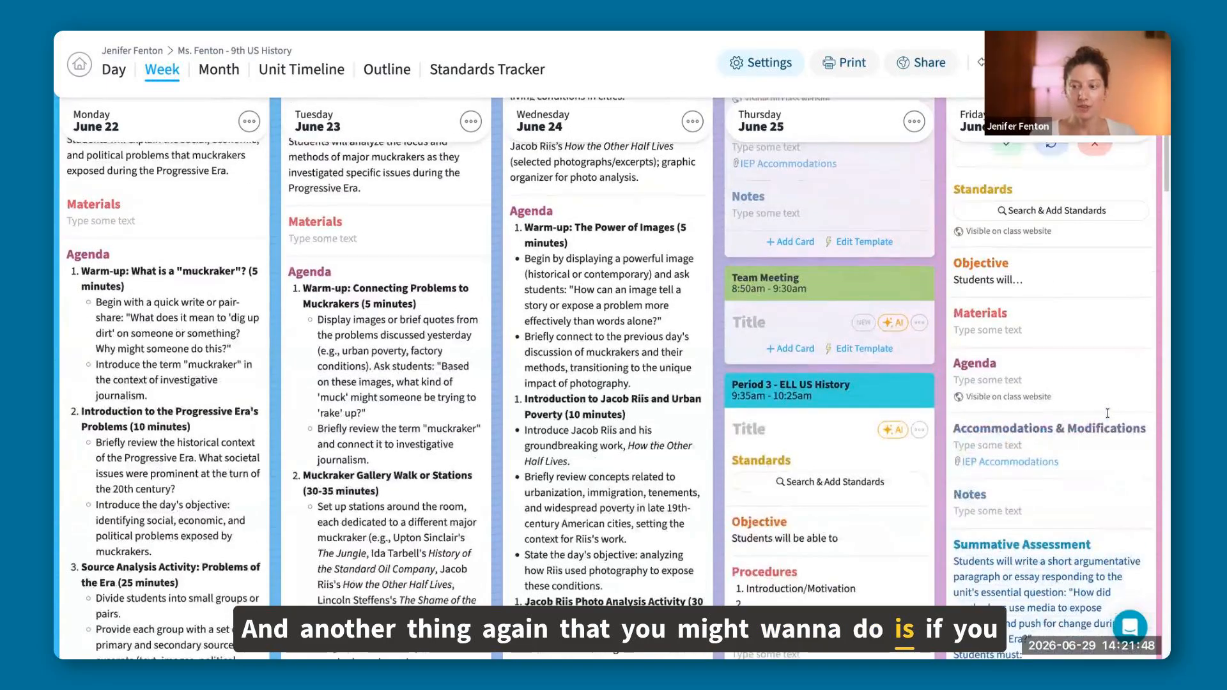
{"action": "scroll", "coordinate": [1107, 413], "scroll_direction": "up", "scroll_amount": 3}
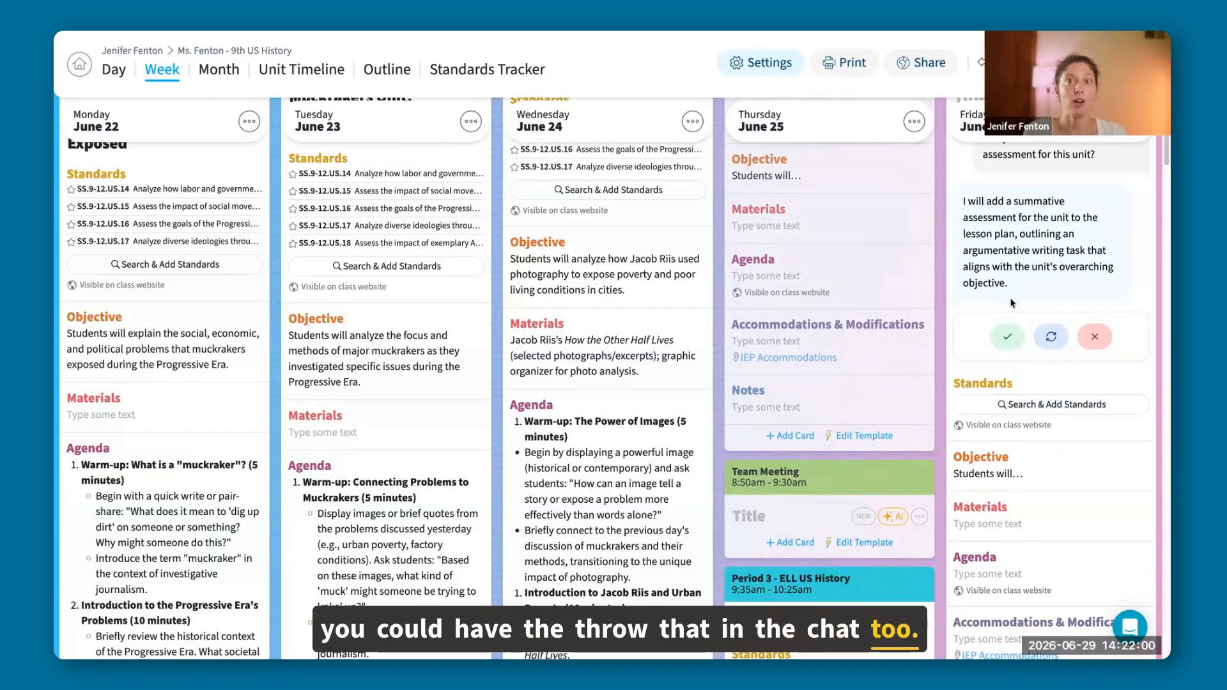
{"action": "scroll", "coordinate": [1050, 353], "scroll_direction": "down", "scroll_amount": 4}
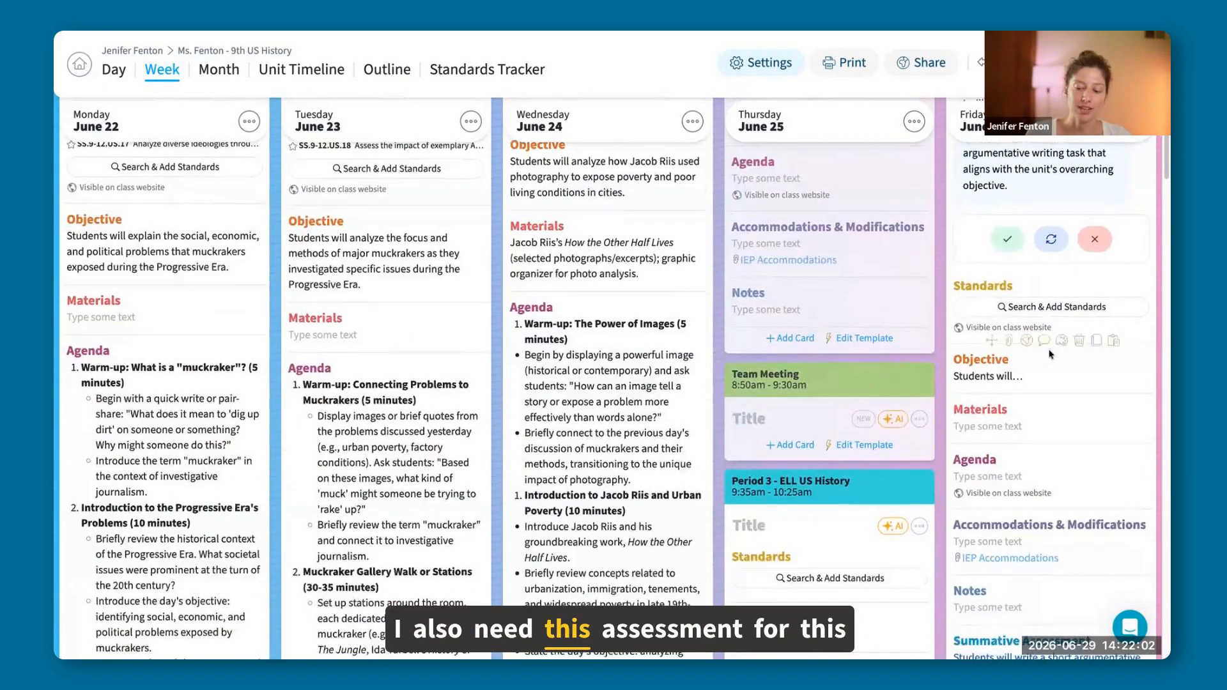
{"action": "scroll", "coordinate": [1047, 349], "scroll_direction": "down", "scroll_amount": 1}
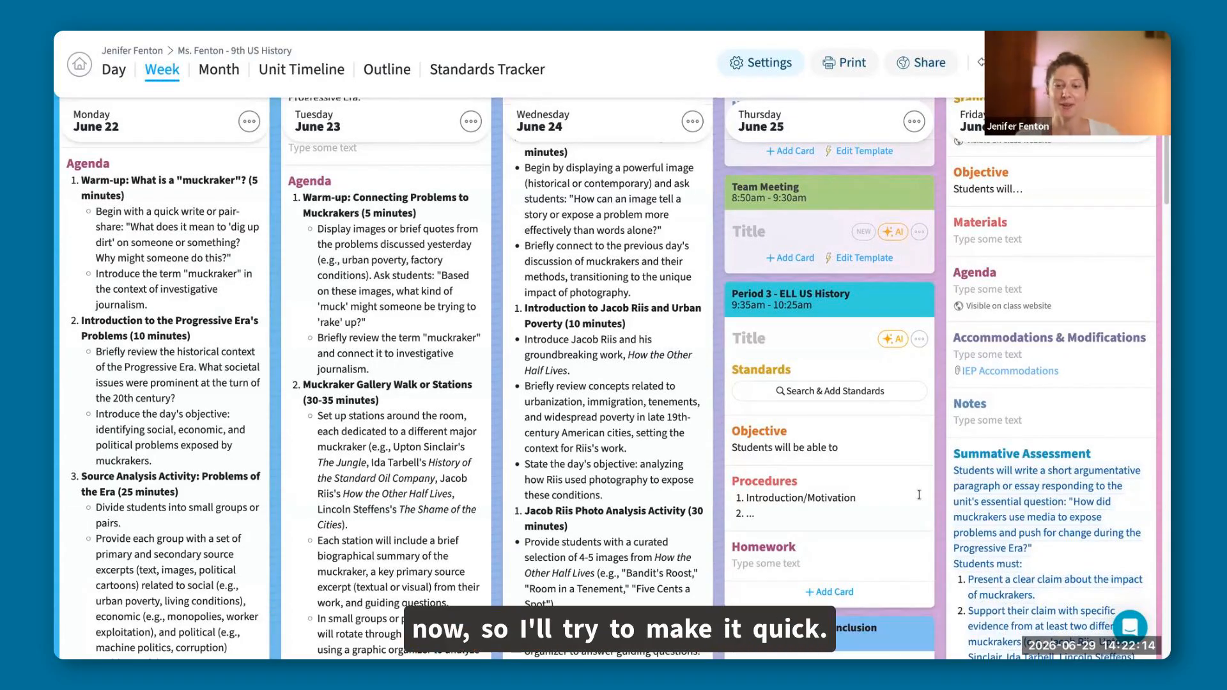
{"action": "mouse_move", "coordinate": [919, 494]}
{"action": "scroll", "coordinate": [921, 500], "scroll_direction": "up", "scroll_amount": 3}
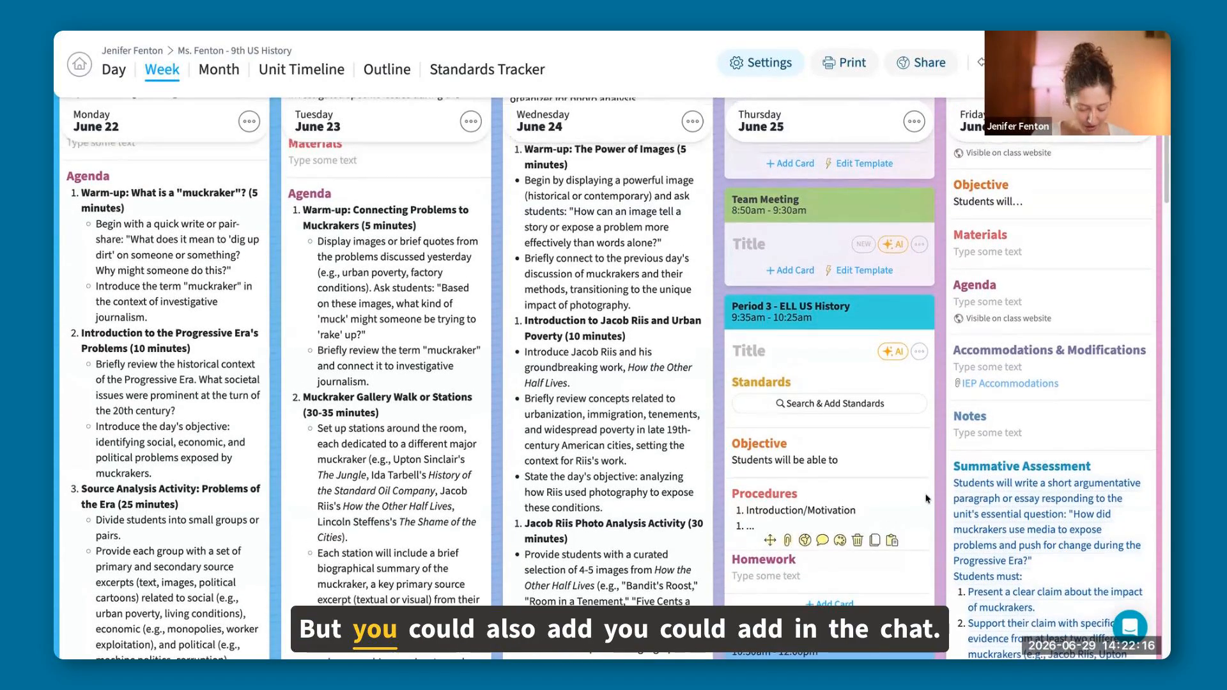
{"action": "scroll", "coordinate": [887, 382], "scroll_direction": "up", "scroll_amount": 6}
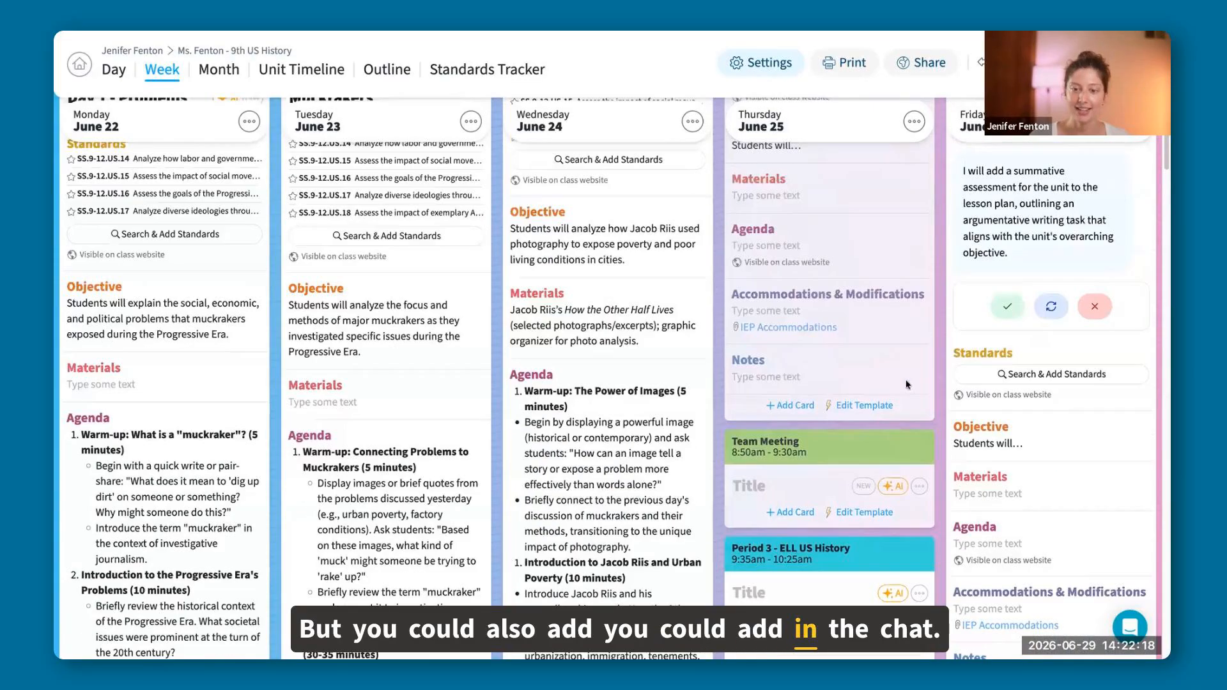
{"action": "scroll", "coordinate": [1039, 489], "scroll_direction": "up", "scroll_amount": 1}
{"action": "left_click", "coordinate": [1103, 483]}
{"action": "scroll", "coordinate": [1029, 415], "scroll_direction": "up", "scroll_amount": 2}
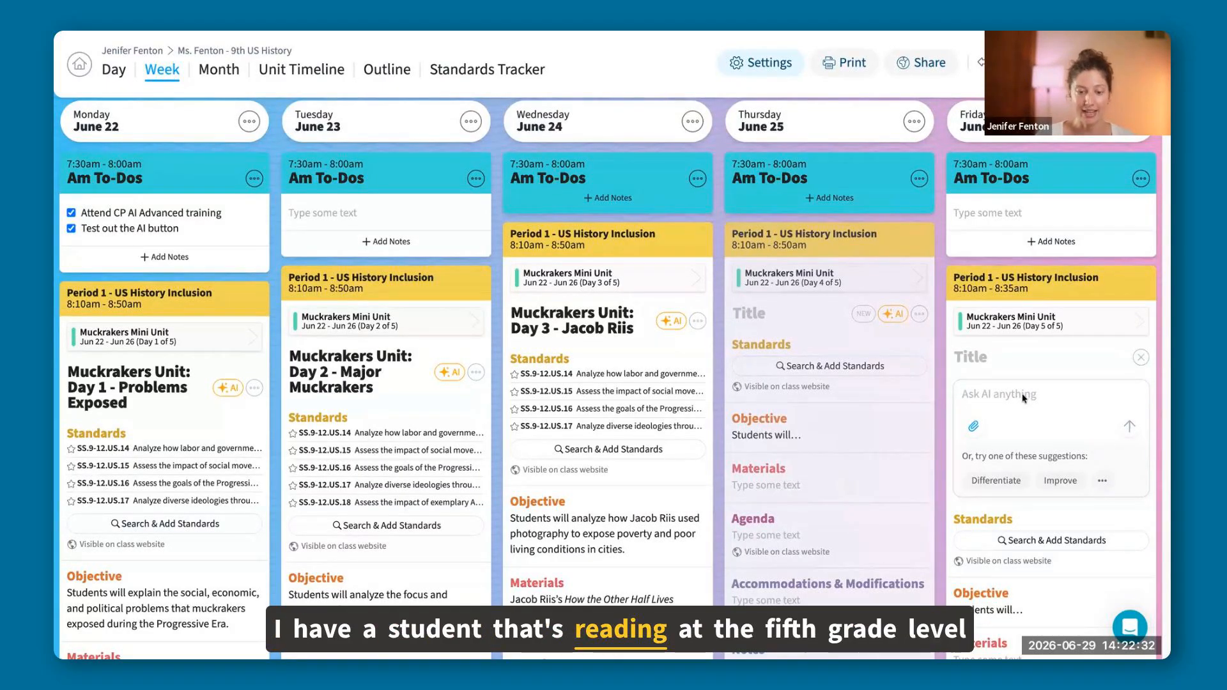
{"action": "left_click", "coordinate": [1023, 398]}
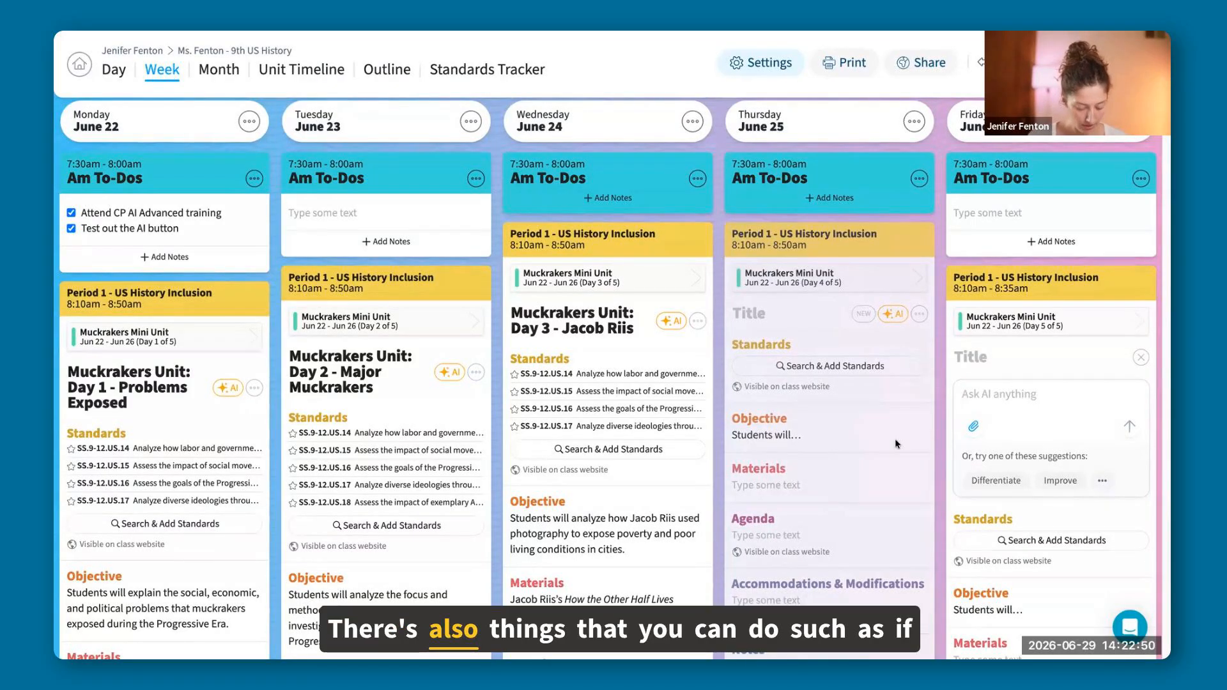
Ask the AI of Tuesday's Period 1 lesson "Can you add the objective in spanish?".
{"action": "scroll", "coordinate": [549, 385], "scroll_direction": "down", "scroll_amount": 1}
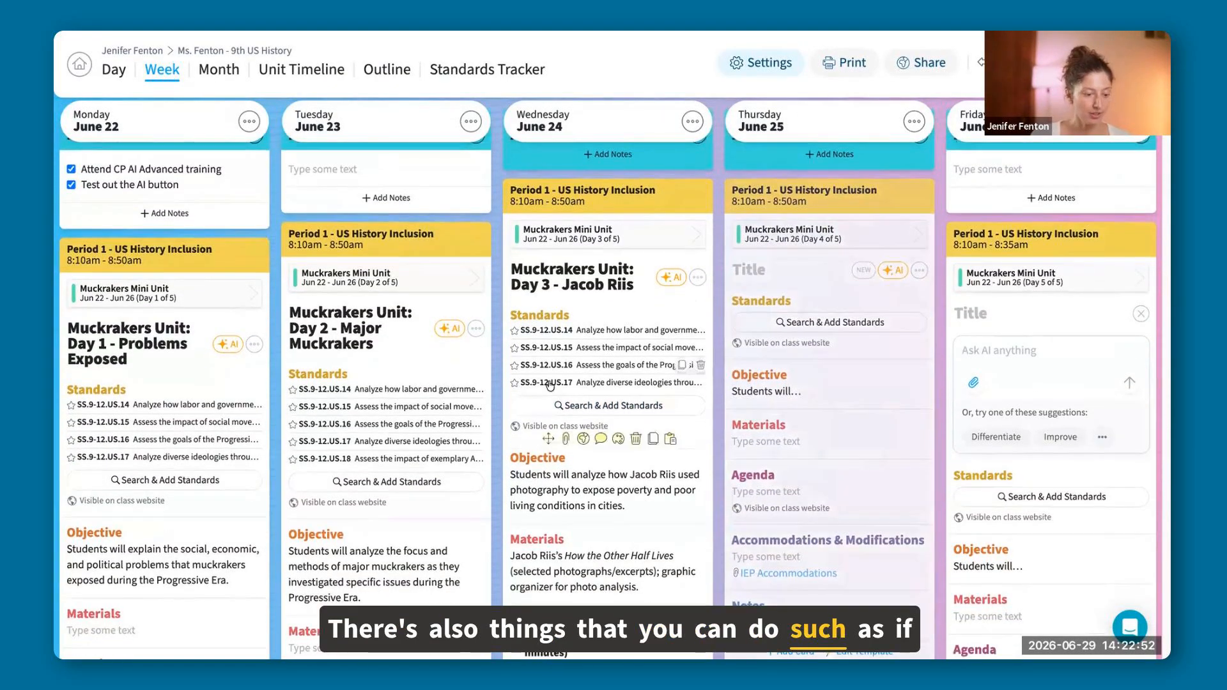
{"action": "left_click", "coordinate": [454, 331]}
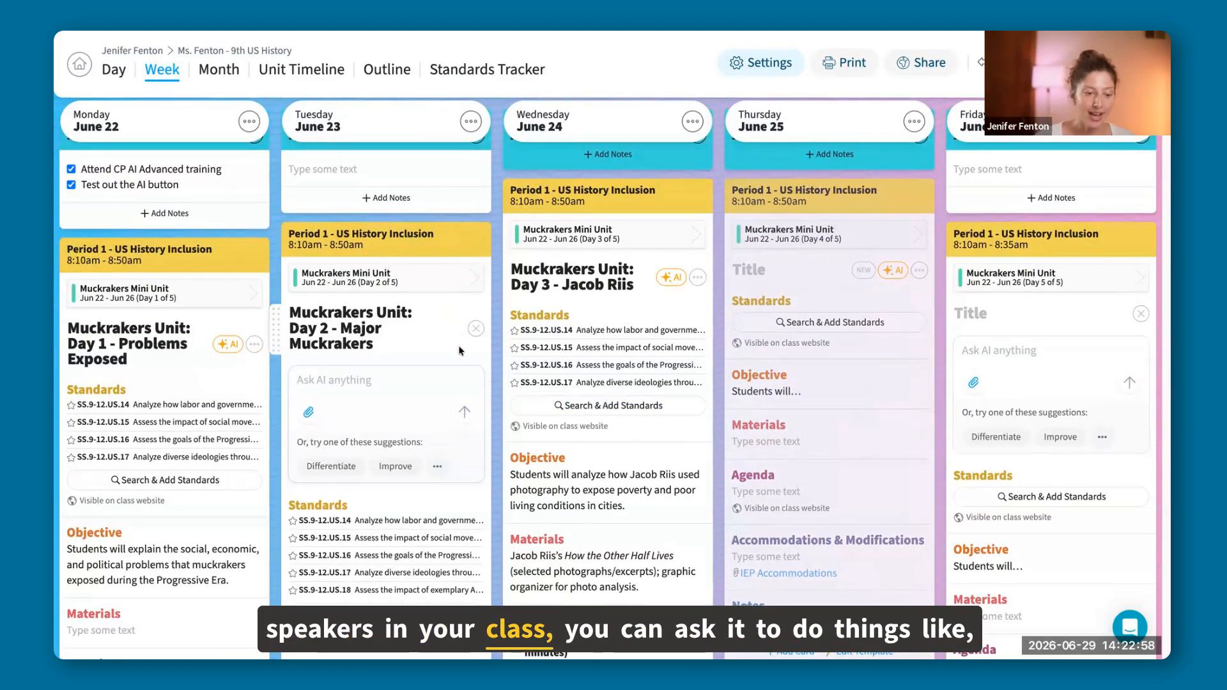
{"action": "scroll", "coordinate": [441, 348], "scroll_direction": "down", "scroll_amount": 1}
{"action": "scroll", "coordinate": [430, 353], "scroll_direction": "down", "scroll_amount": 3}
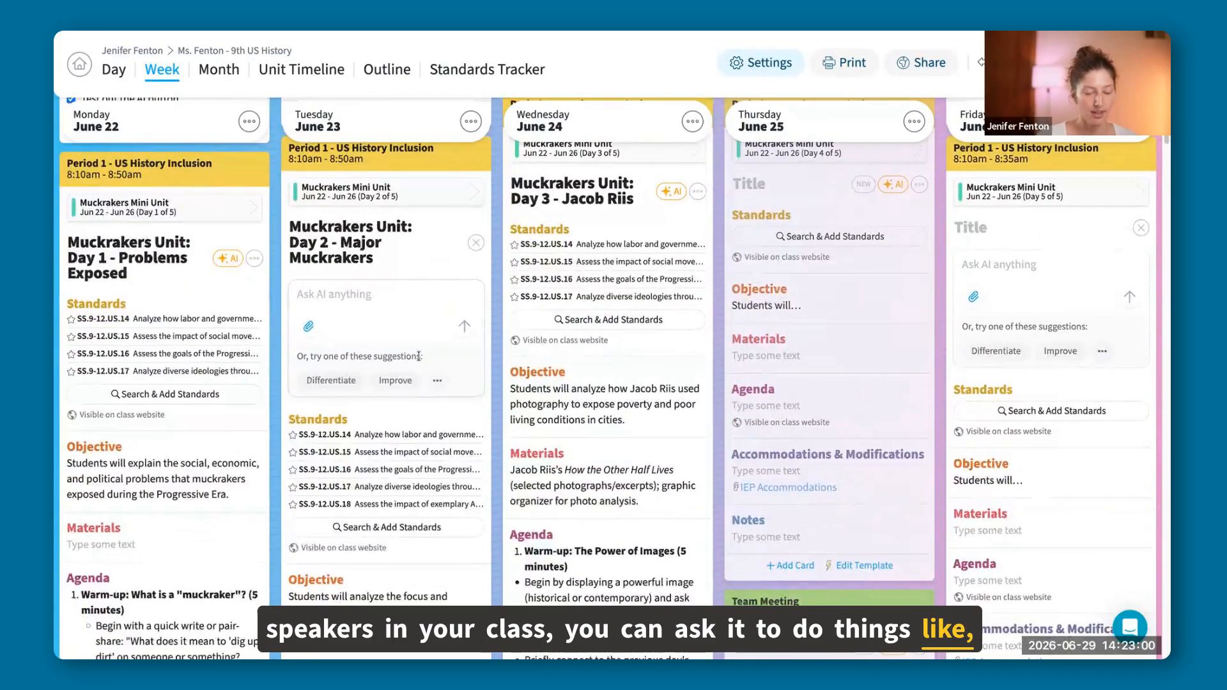
{"action": "type", "text": "you "}
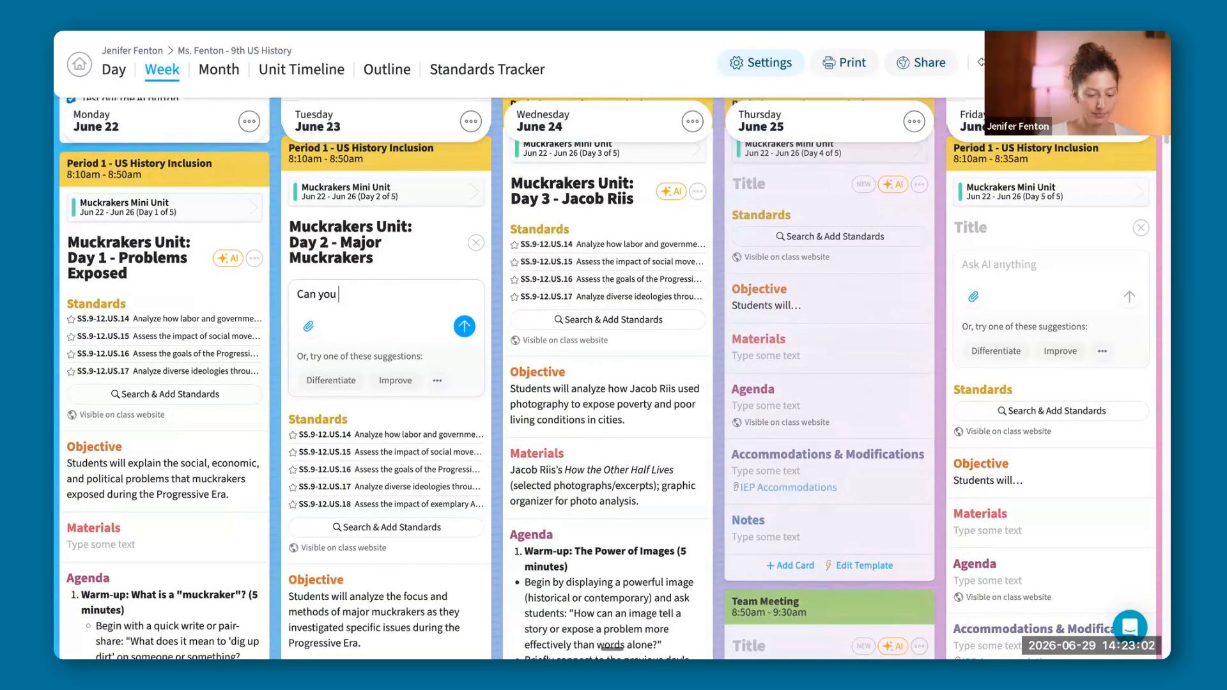
{"action": "type", "text": "add"}
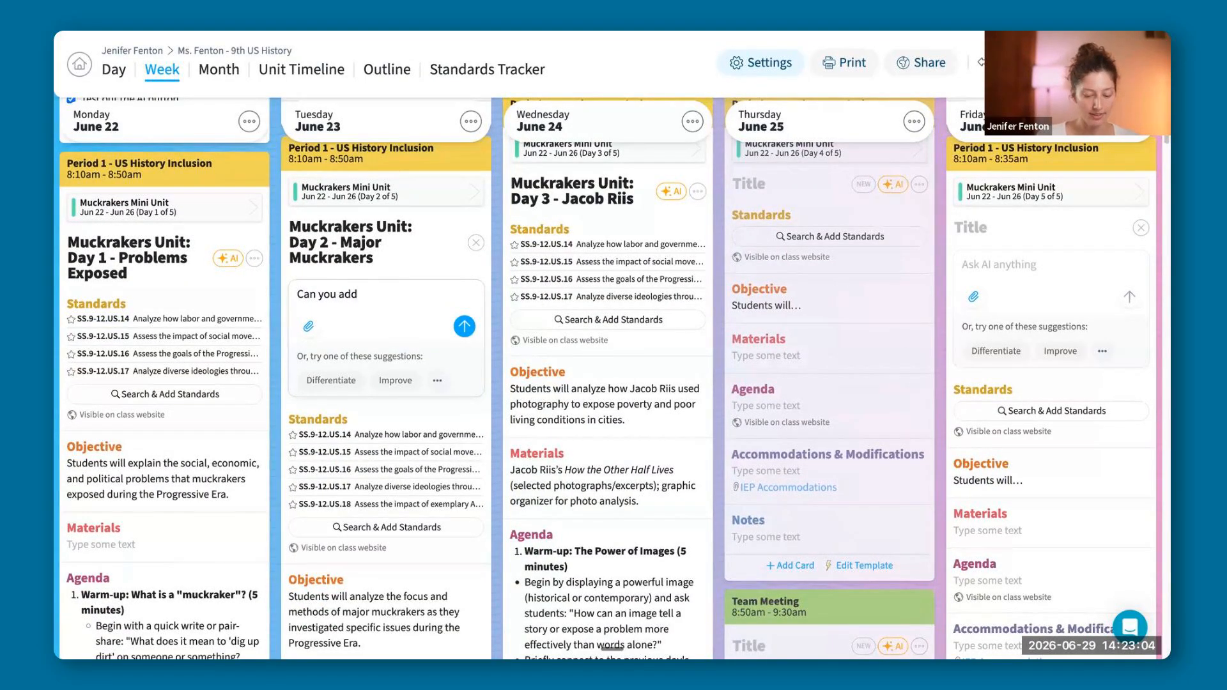
{"action": "type", "text": " the objec"}
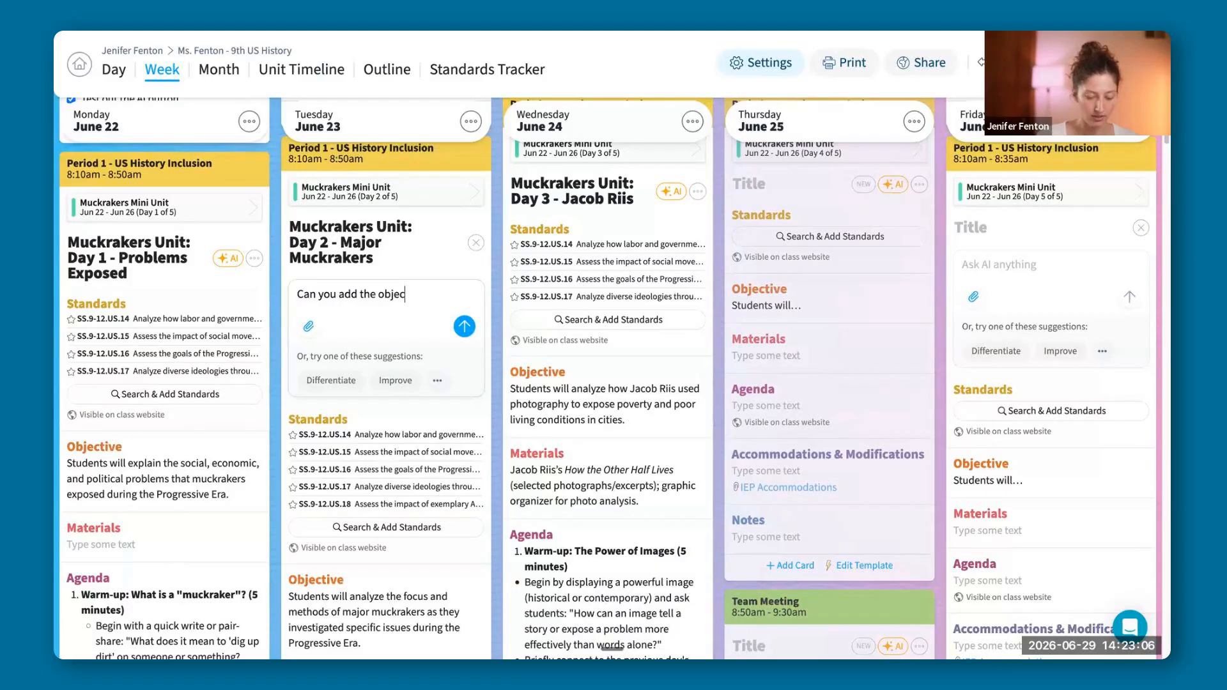
{"action": "type", "text": "tive in sp"}
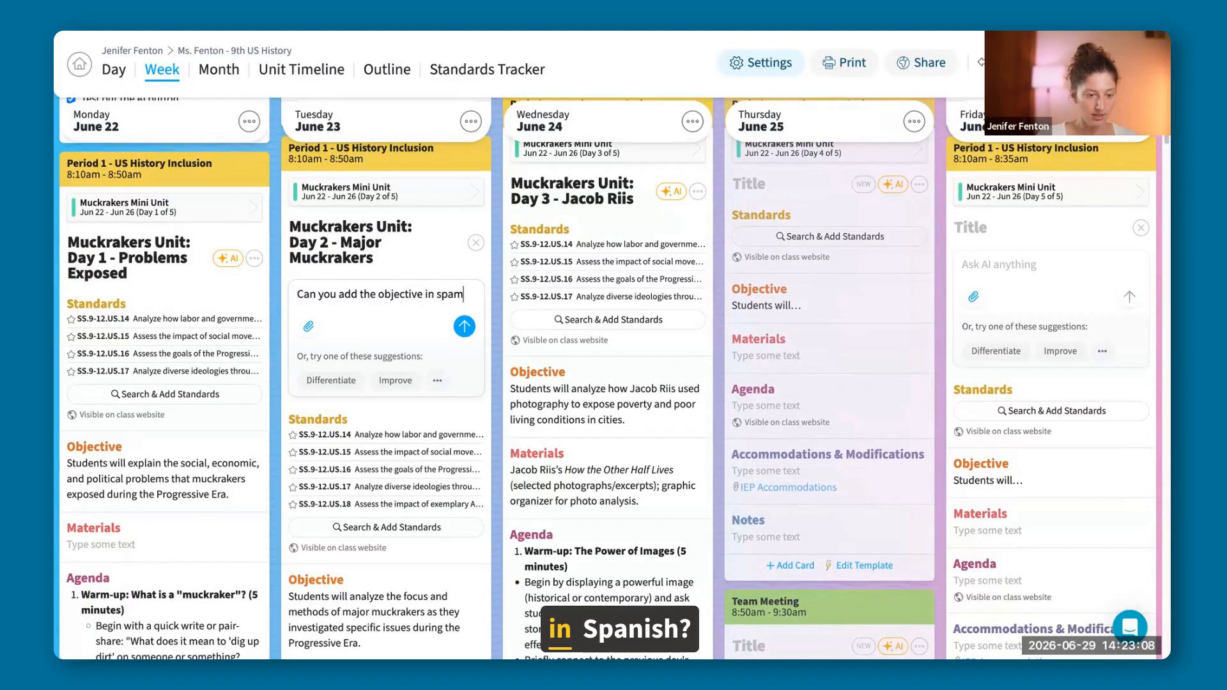
{"action": "type", "text": "am"}
{"action": "key", "text": "BackSpace"}
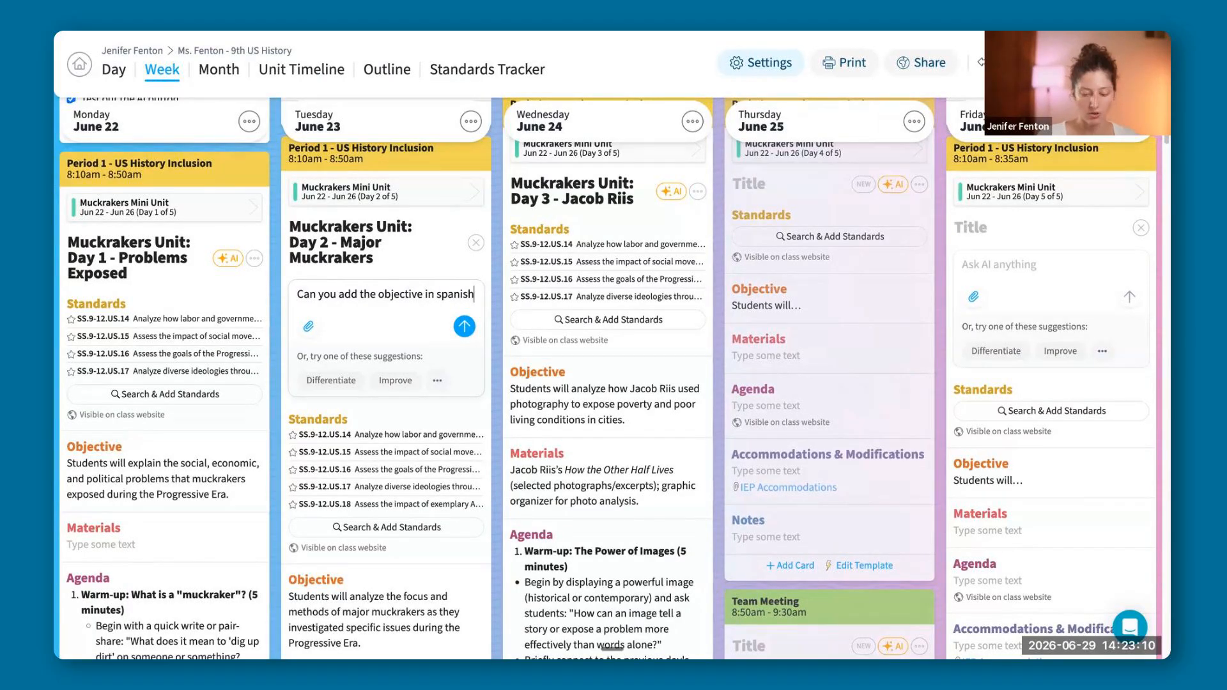
{"action": "type", "text": "?"}
{"action": "left_click", "coordinate": [472, 341]}
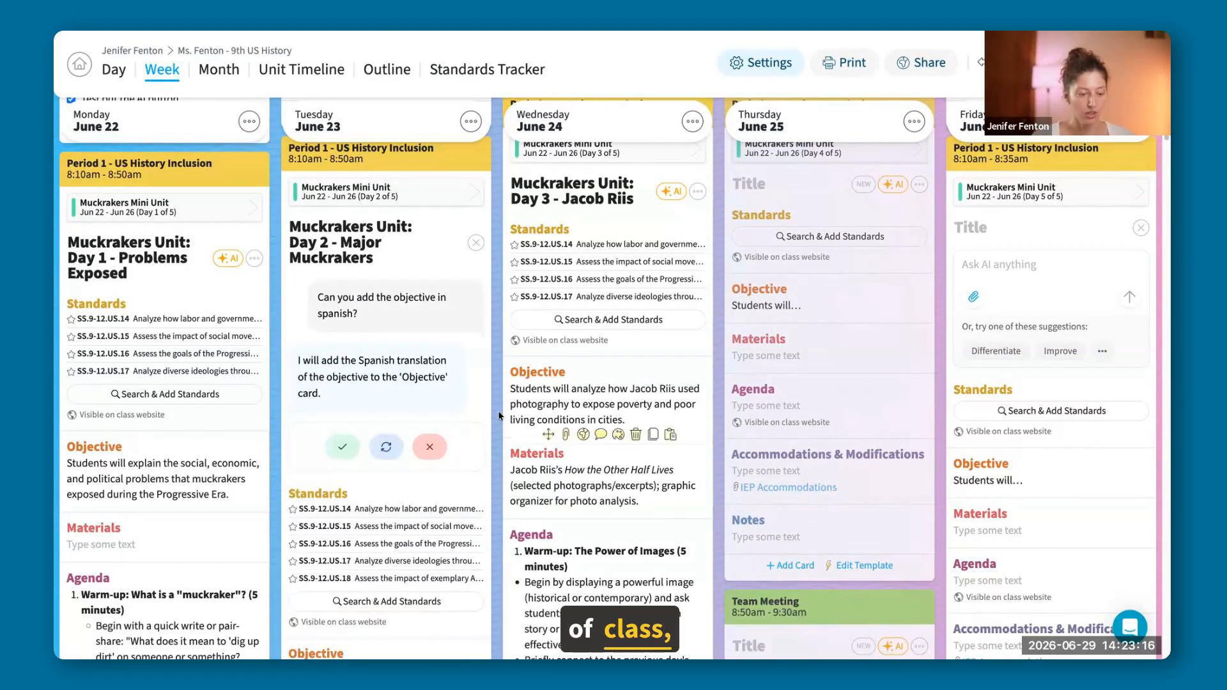
Review the Spanish objective in Tuesday's Period 1 lesson and accept the change.
{"action": "scroll", "coordinate": [501, 416], "scroll_direction": "down", "scroll_amount": 5}
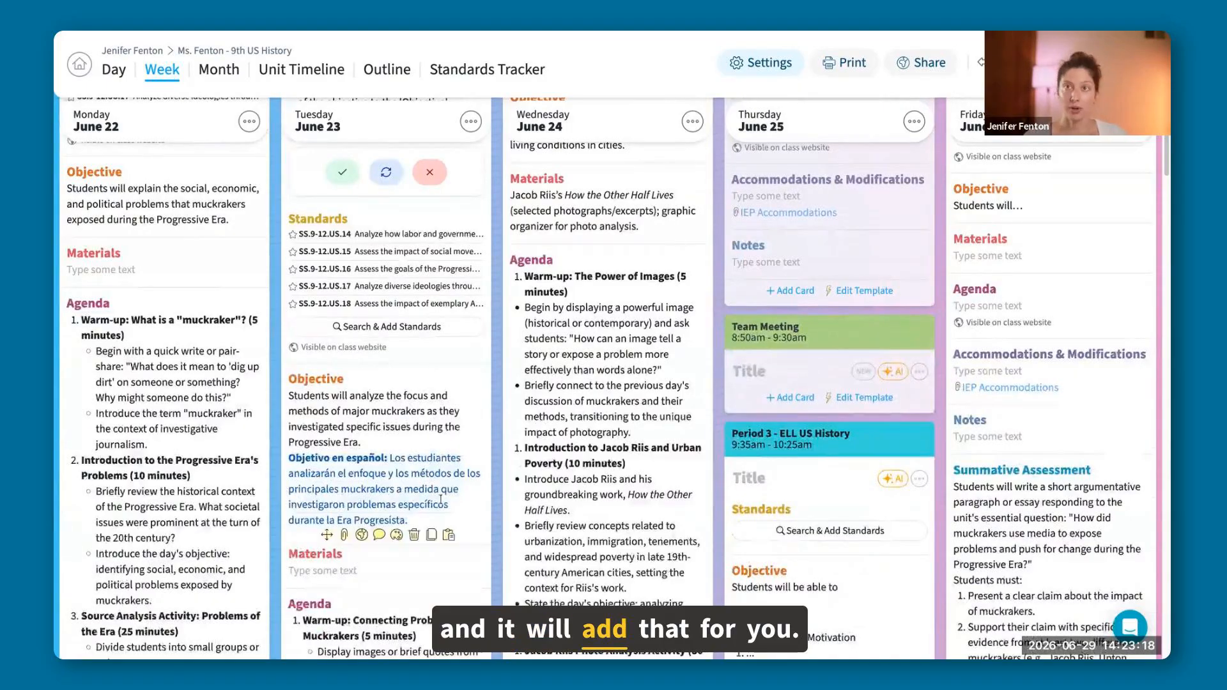
{"action": "scroll", "coordinate": [441, 500], "scroll_direction": "down", "scroll_amount": 1}
{"action": "scroll", "coordinate": [353, 250], "scroll_direction": "up", "scroll_amount": 1}
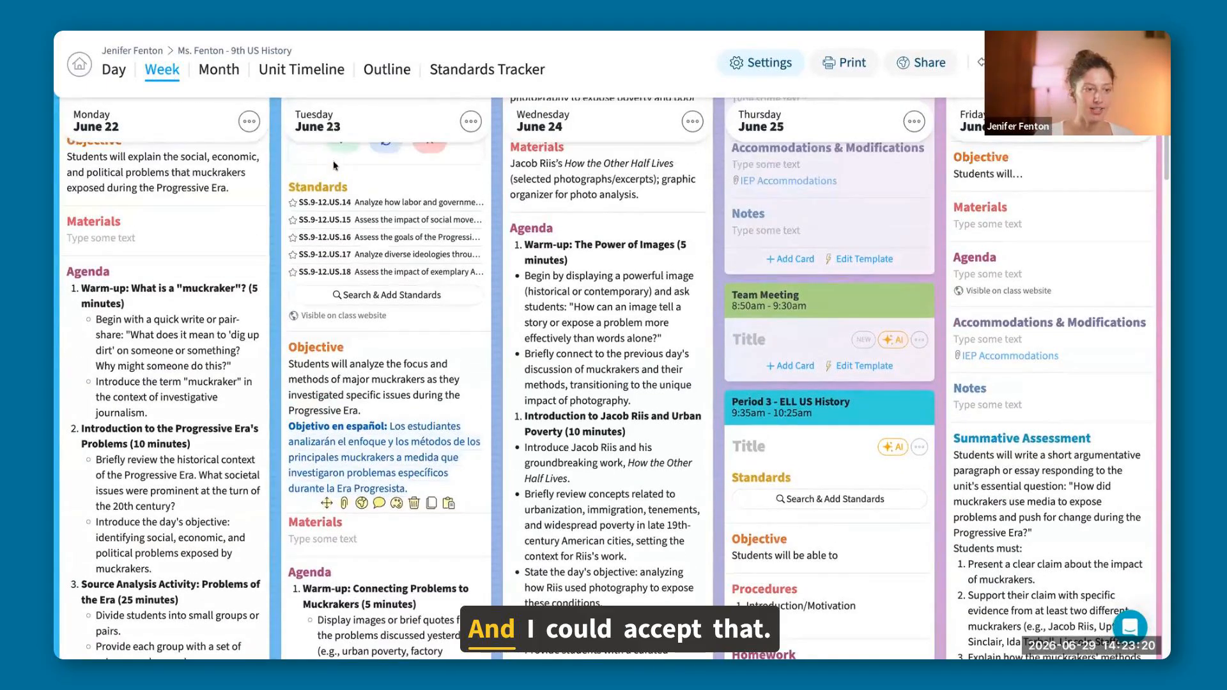
{"action": "left_click", "coordinate": [339, 149]}
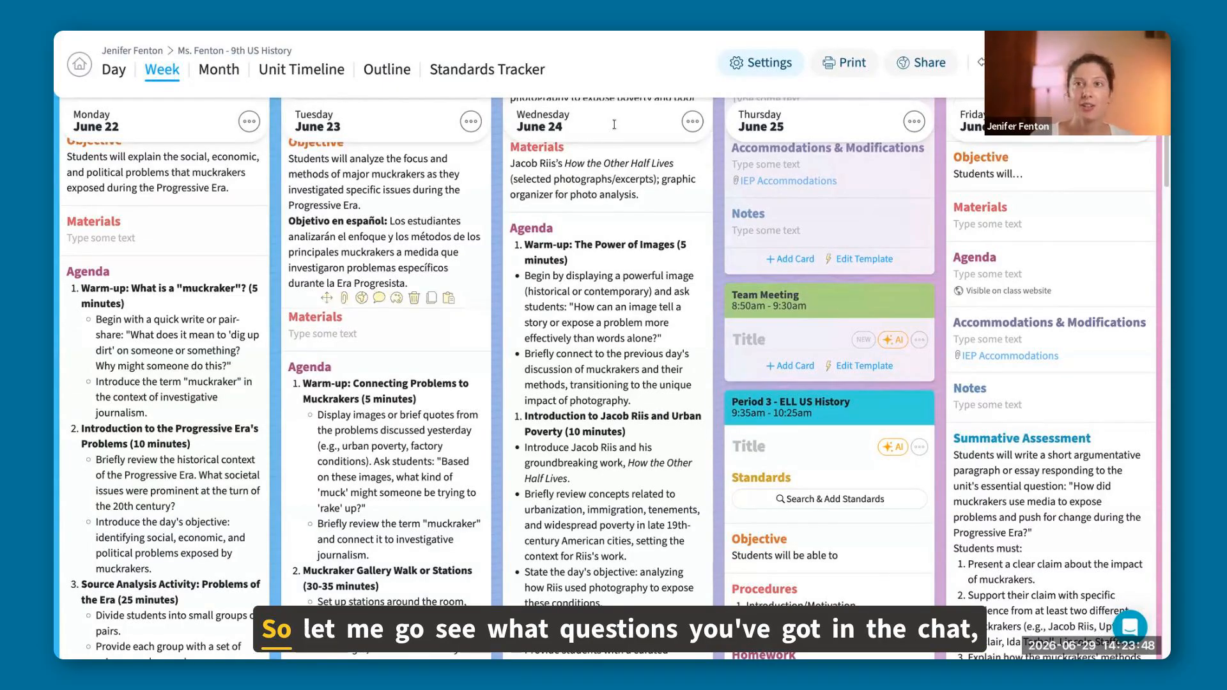
{"action": "scroll", "coordinate": [819, 499], "scroll_direction": "up", "scroll_amount": 3}
{"action": "scroll", "coordinate": [818, 499], "scroll_direction": "up", "scroll_amount": 5}
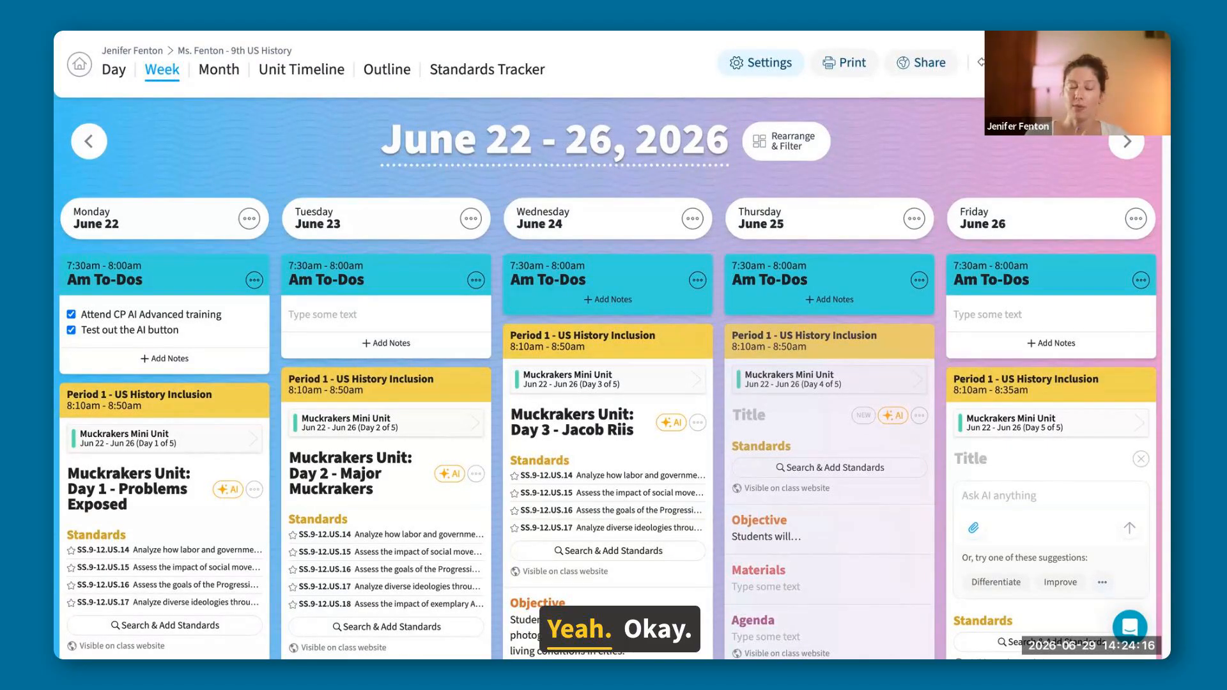
{"action": "scroll", "coordinate": [805, 175], "scroll_direction": "down", "scroll_amount": 1}
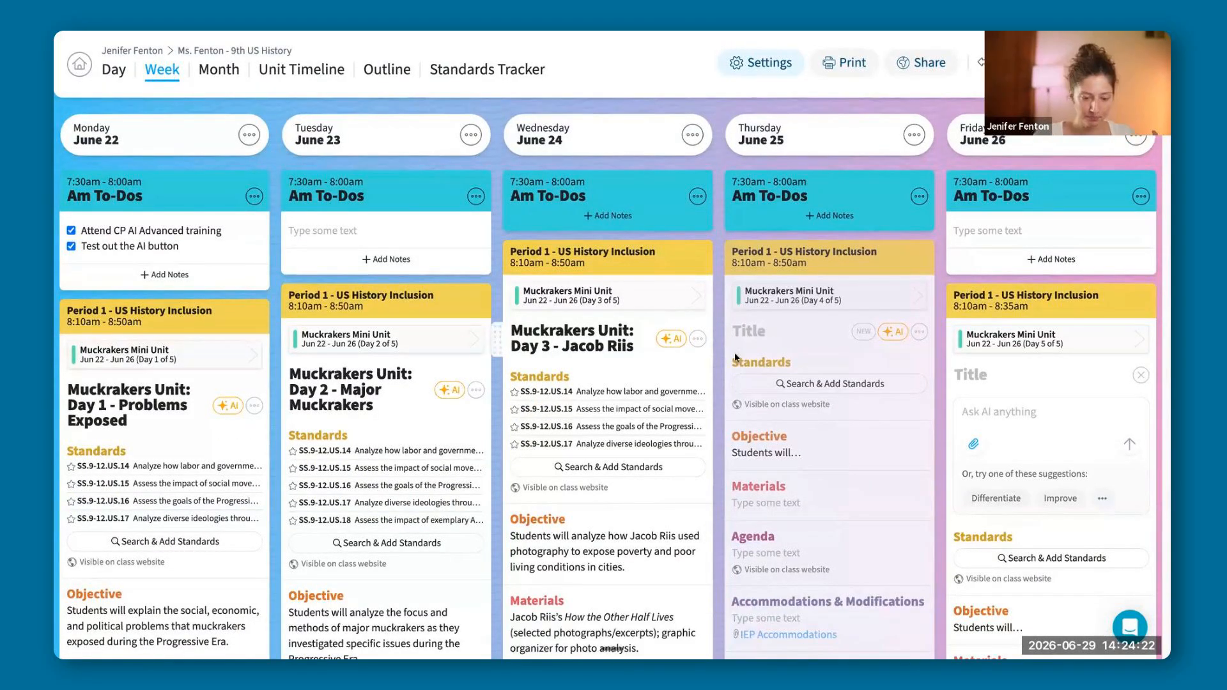
{"action": "scroll", "coordinate": [652, 465], "scroll_direction": "down", "scroll_amount": 1}
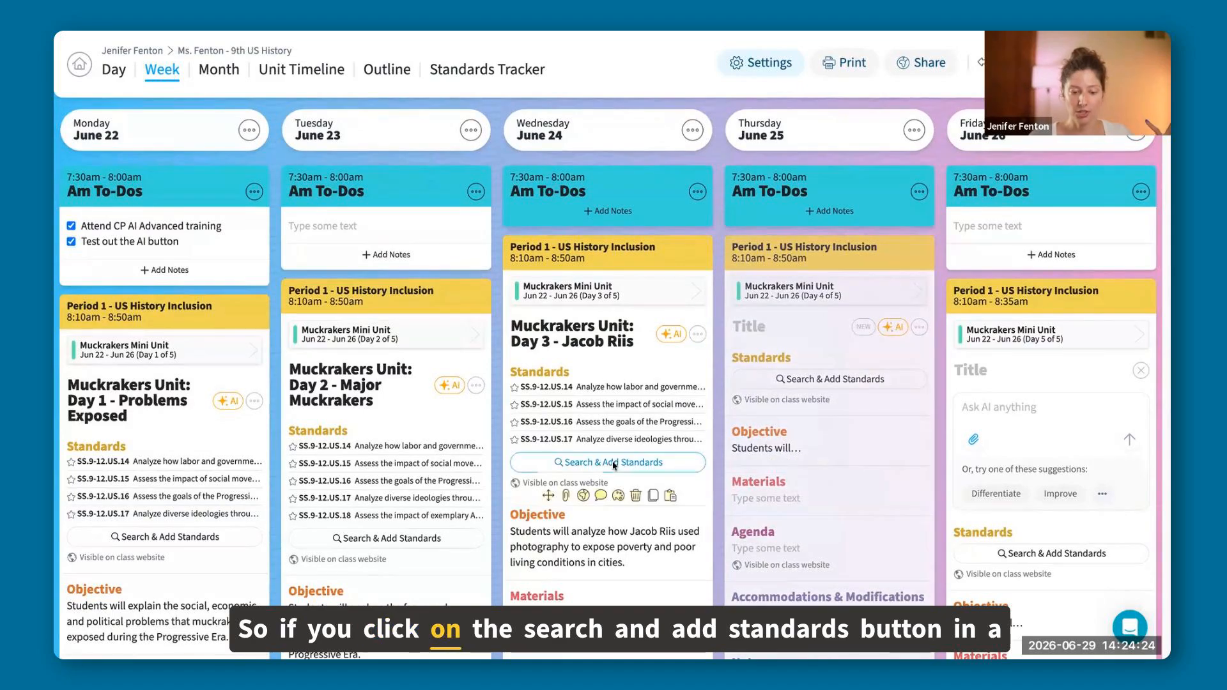
Open the standards search for Wednesday's Period 1 lesson and add two side-by-side comparison panes beside the Iowa U.S. History set.
{"action": "left_click", "coordinate": [710, 462]}
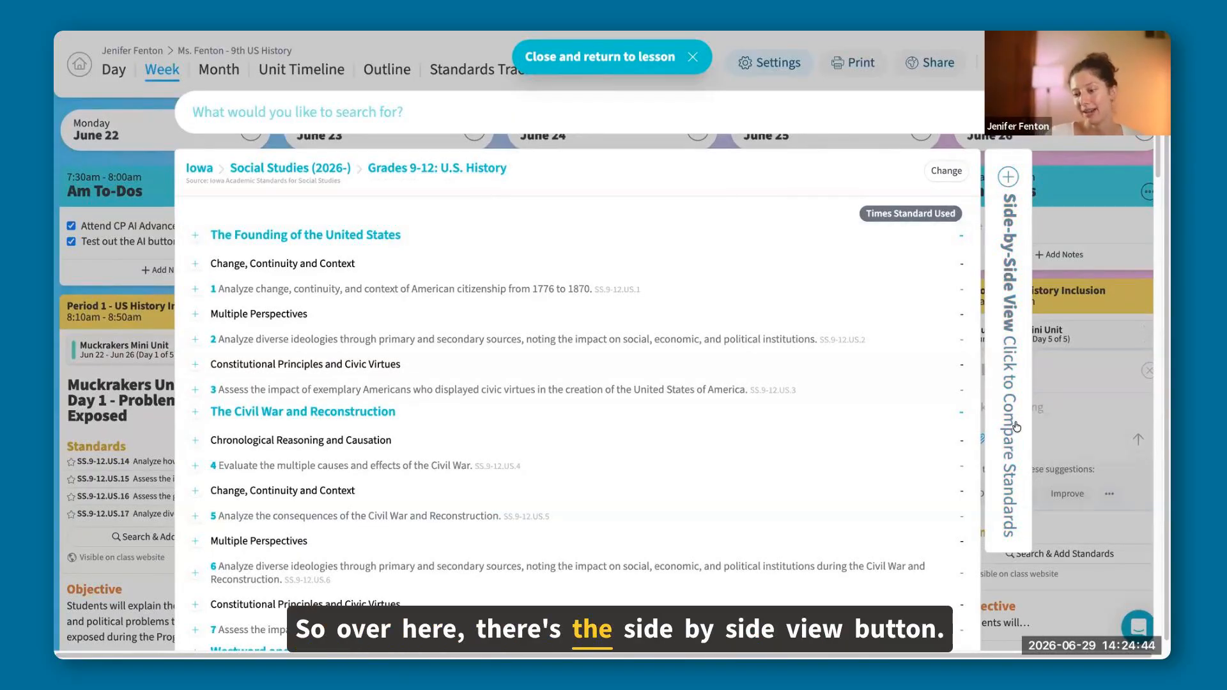
{"action": "left_click", "coordinate": [1003, 331]}
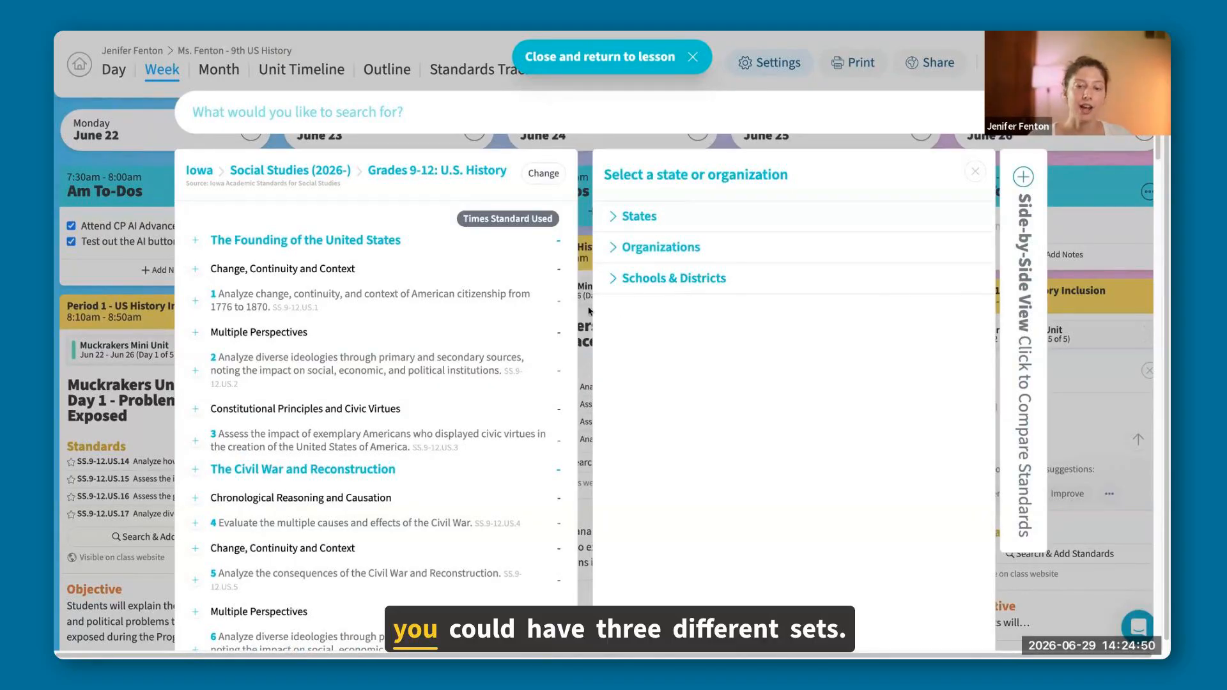
{"action": "left_click", "coordinate": [1022, 341]}
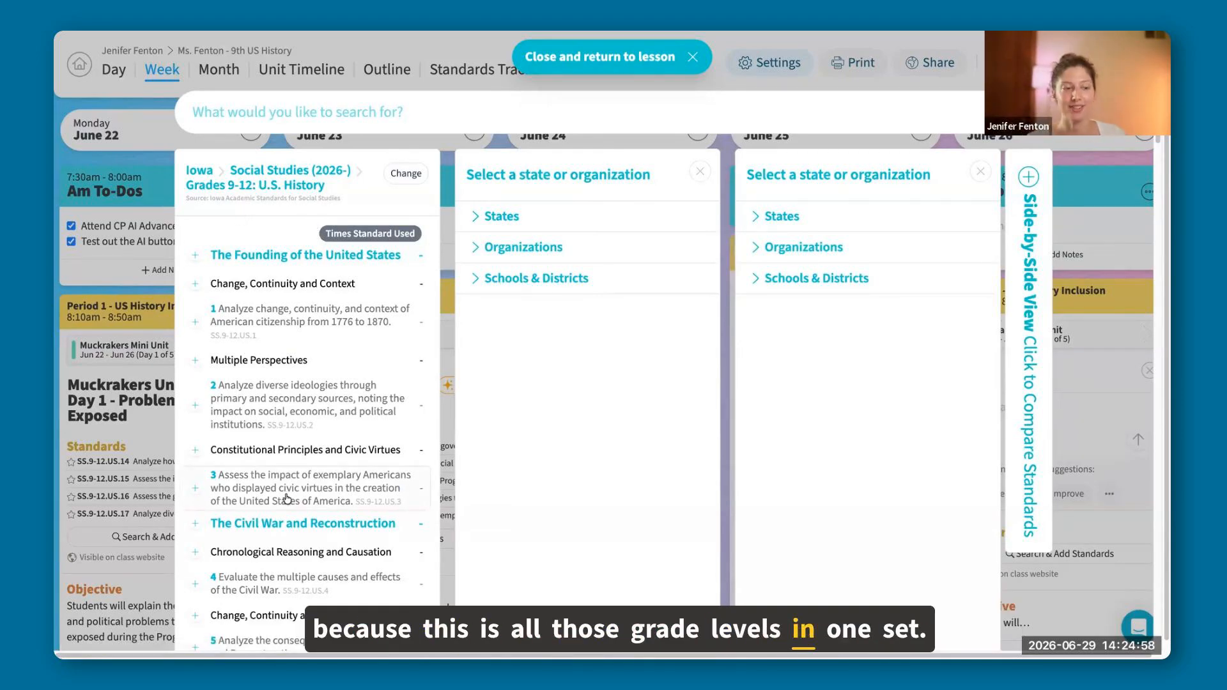
Display Colorado's Comprehensive Health (2020-) Grade 1 standards beside the Iowa set for comparison, and return to the lesson.
{"action": "left_click", "coordinate": [511, 219]}
{"action": "scroll", "coordinate": [570, 327], "scroll_direction": "down", "scroll_amount": 1}
{"action": "scroll", "coordinate": [571, 326], "scroll_direction": "down", "scroll_amount": 3}
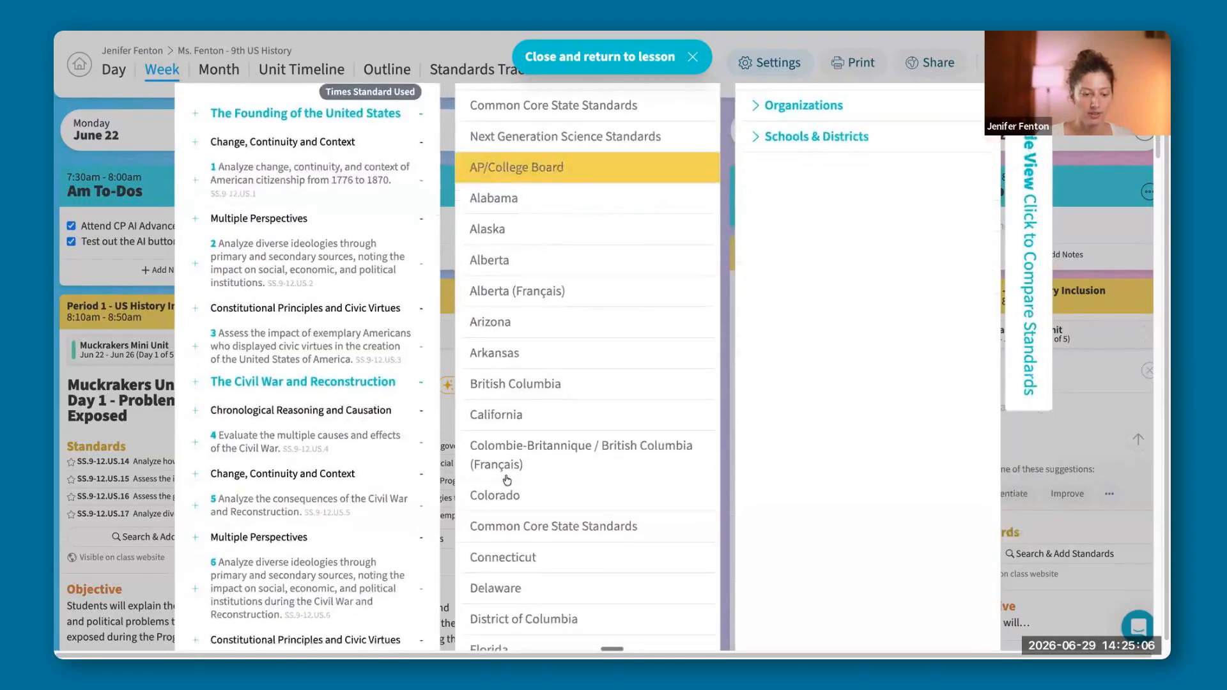
{"action": "left_click", "coordinate": [639, 483]}
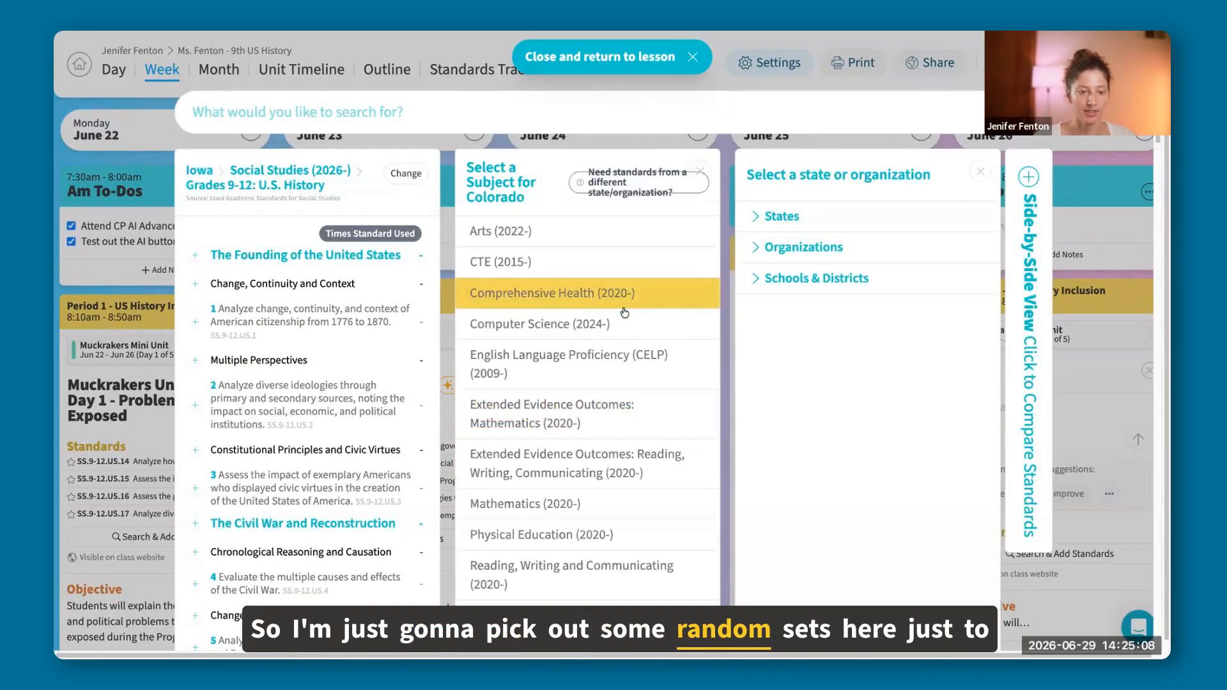
{"action": "left_click", "coordinate": [624, 310]}
{"action": "left_click", "coordinate": [505, 274]}
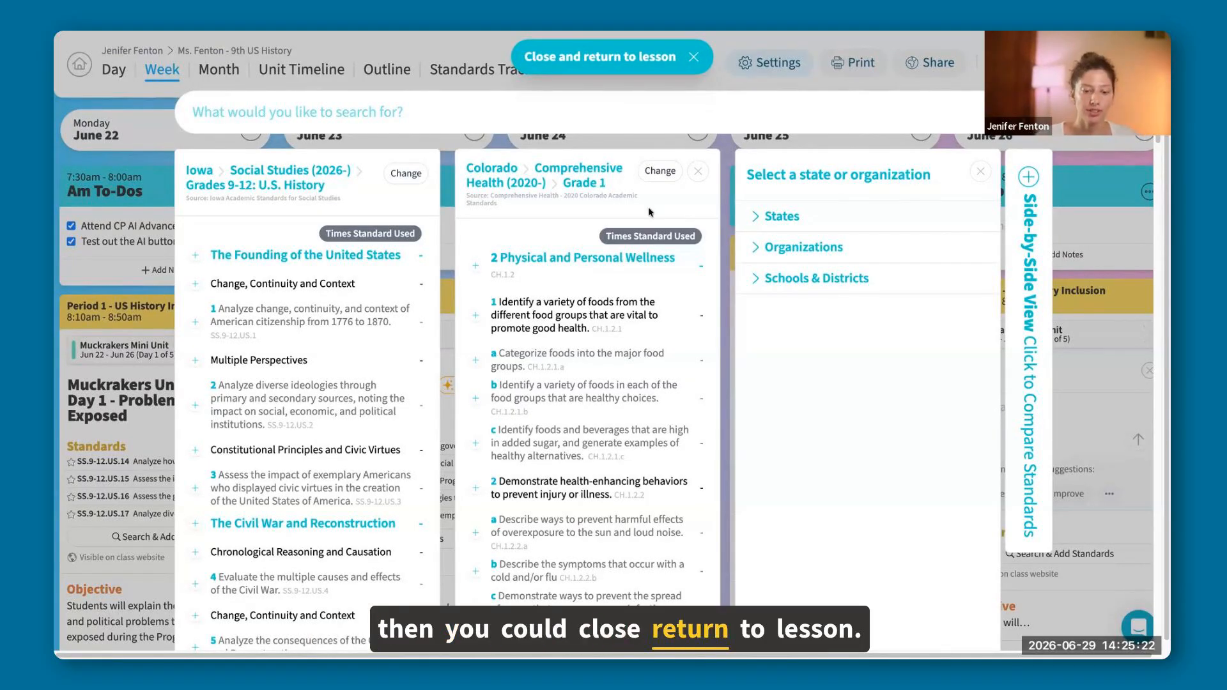
{"action": "left_click", "coordinate": [632, 57]}
Open the AI prompt of Wednesday's Period 1 lesson, Muckrakers Unit: Day 3 - Jacob Riis.
{"action": "left_click", "coordinate": [669, 334]}
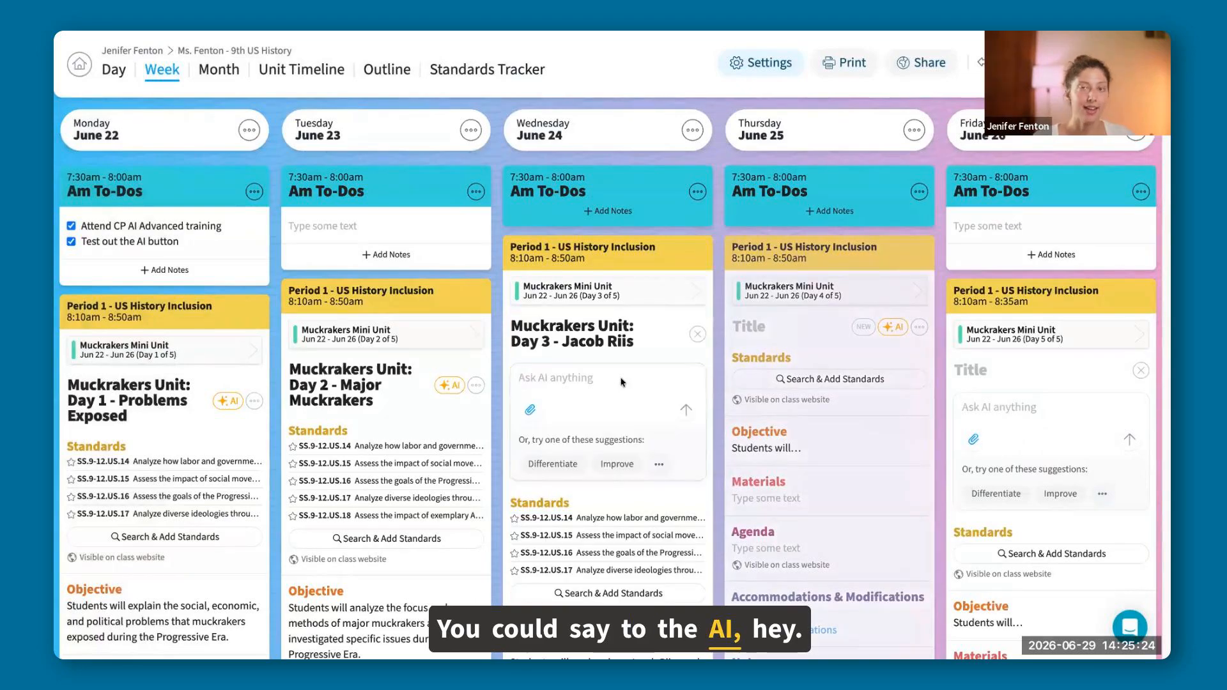